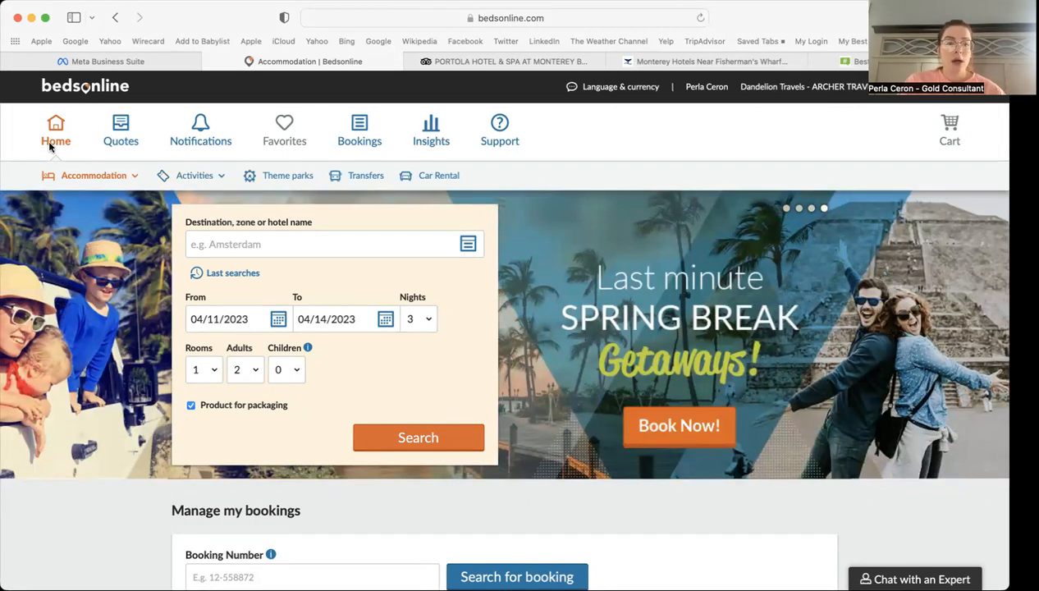
Step: Update the Atlantic City quote's price to 969.04 US$, then check the empty Notifications page
mouse_move(88, 179)
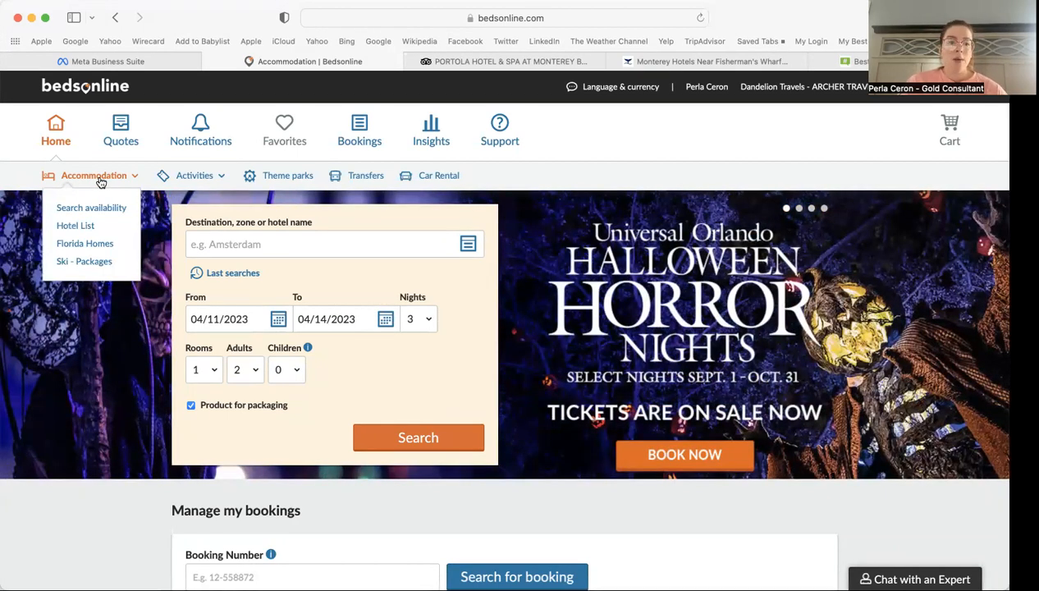
mouse_move(188, 192)
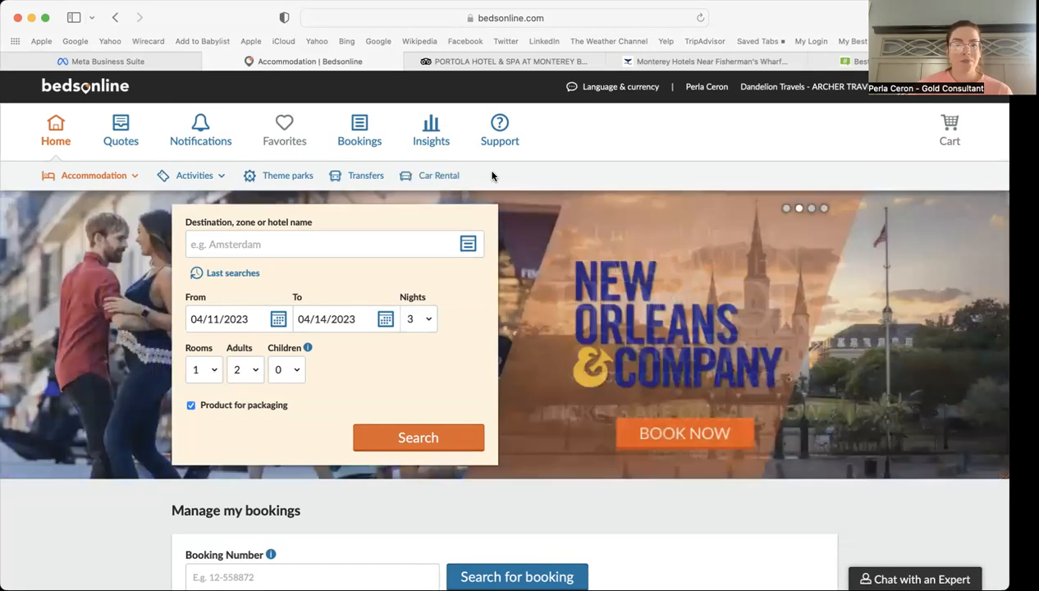
click(118, 131)
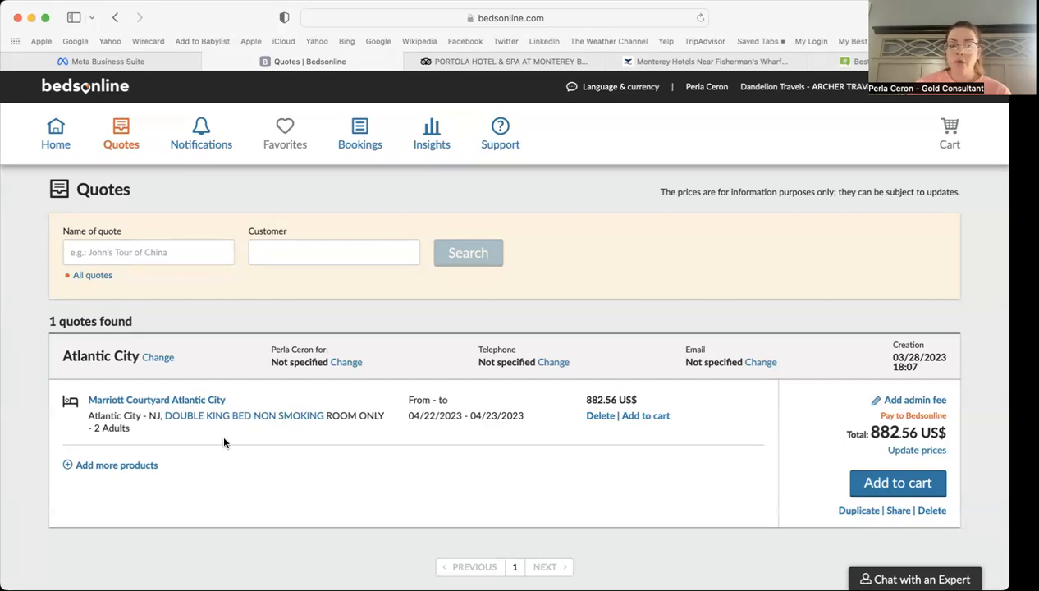
click(899, 451)
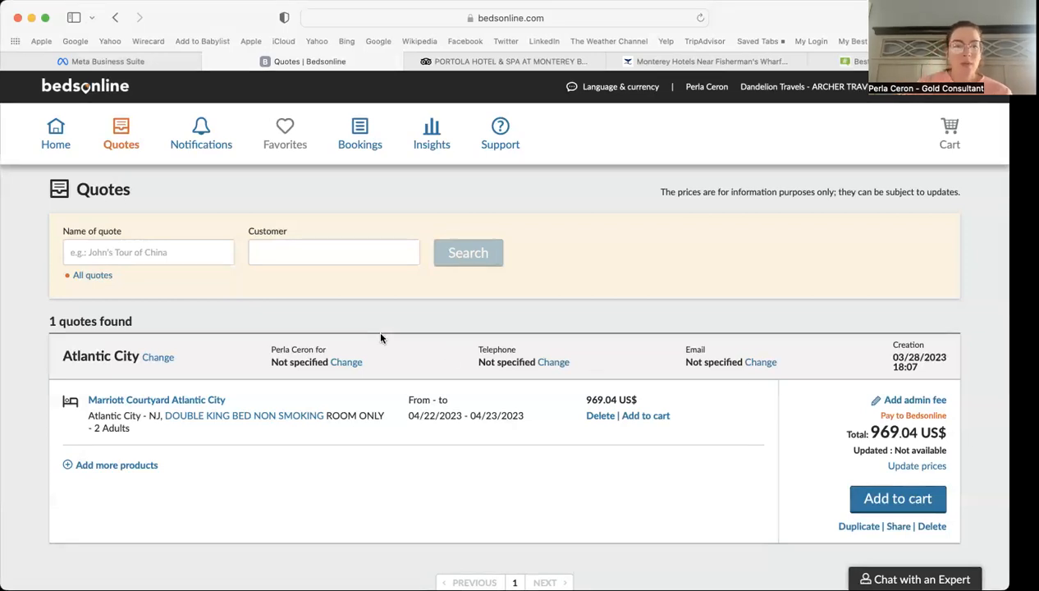
click(197, 133)
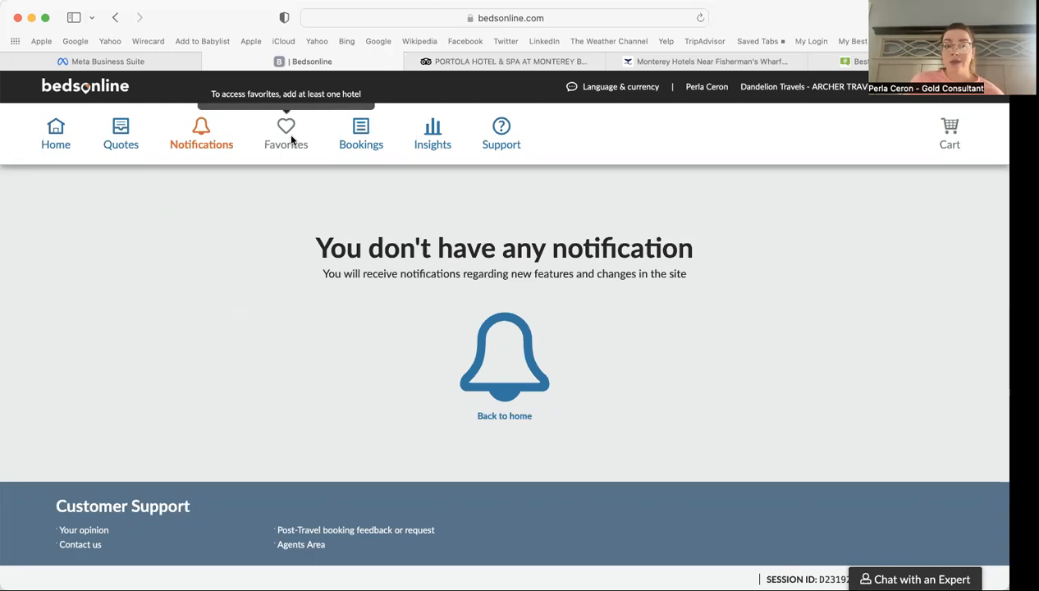
Step: List the last 30 days' confirmed bookings: a pending-payment Bellagio and a cancelled Resorts Atlantic City
click(356, 134)
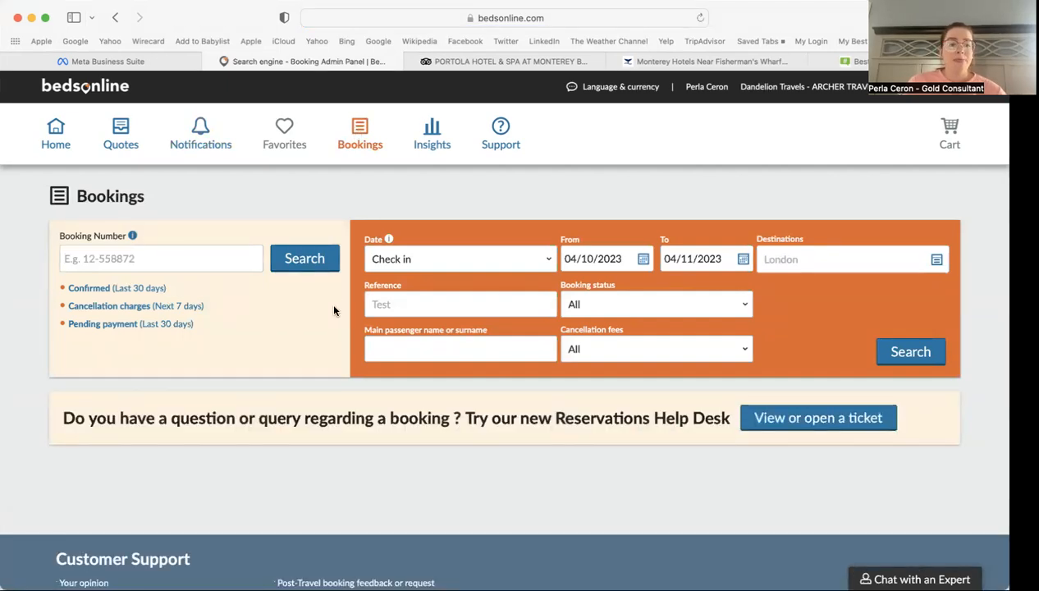
click(107, 289)
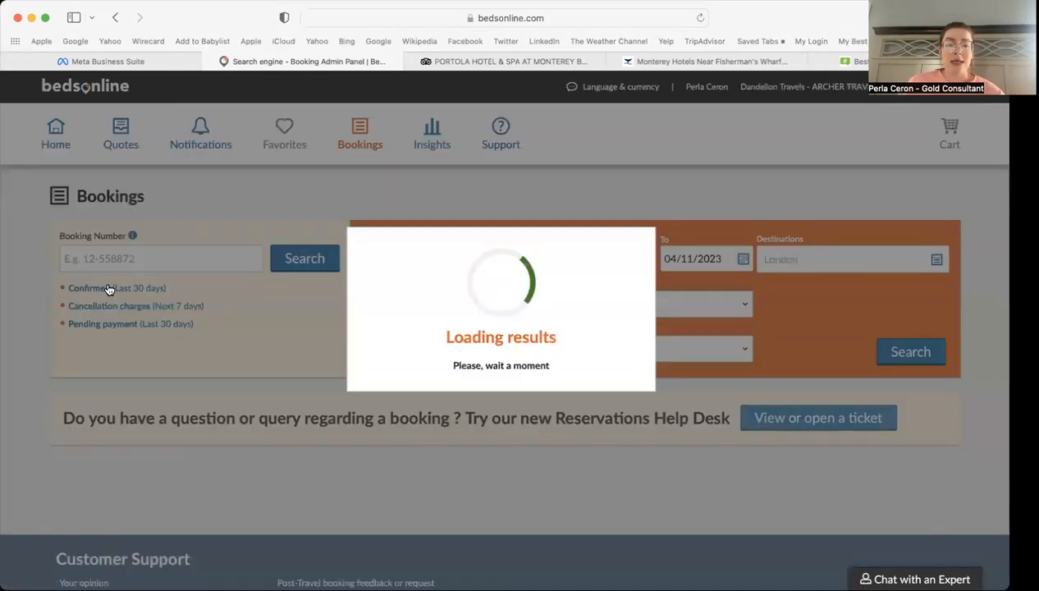
scroll(244, 336, down, 5)
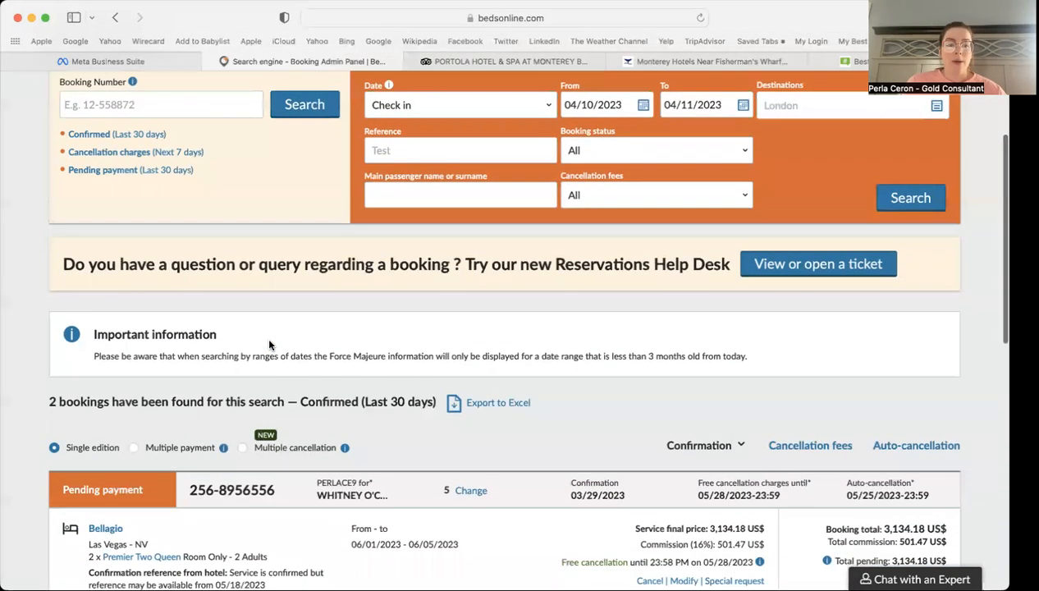
scroll(258, 298, down, 2)
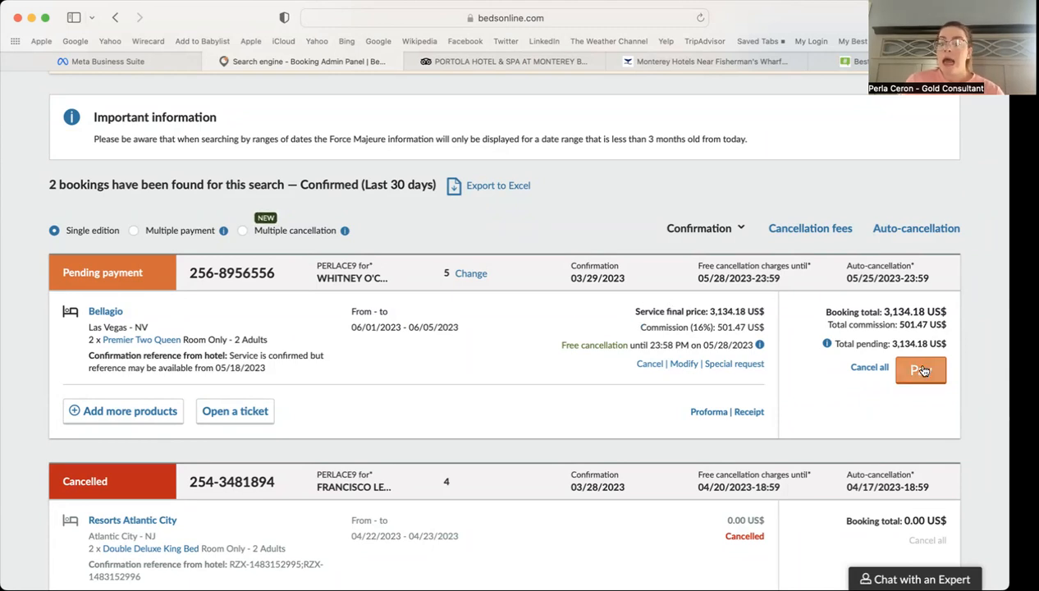
scroll(663, 405, down, 3)
scroll(663, 406, down, 1)
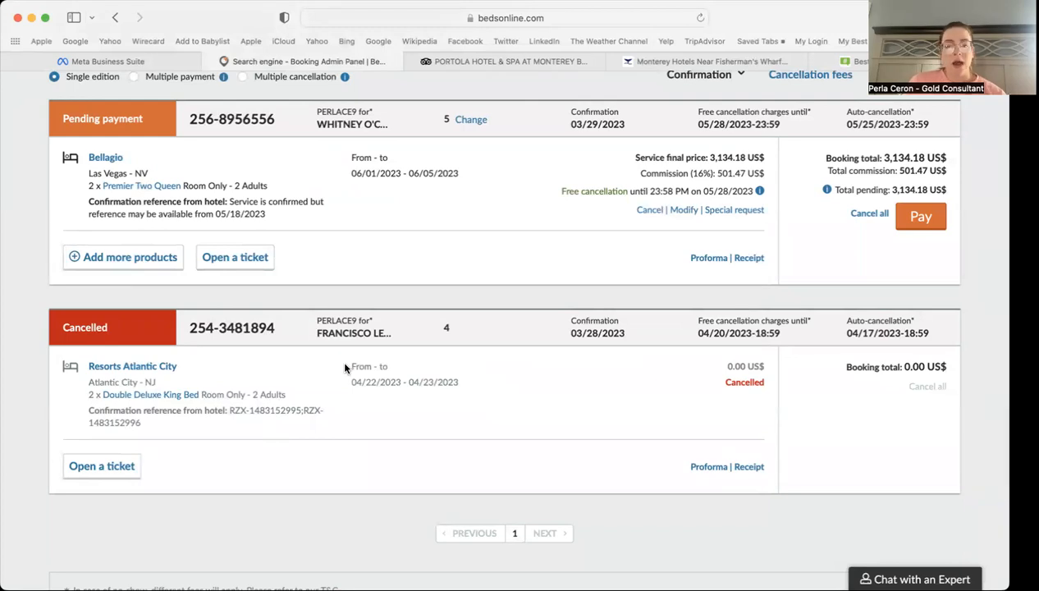
scroll(345, 368, up, 10)
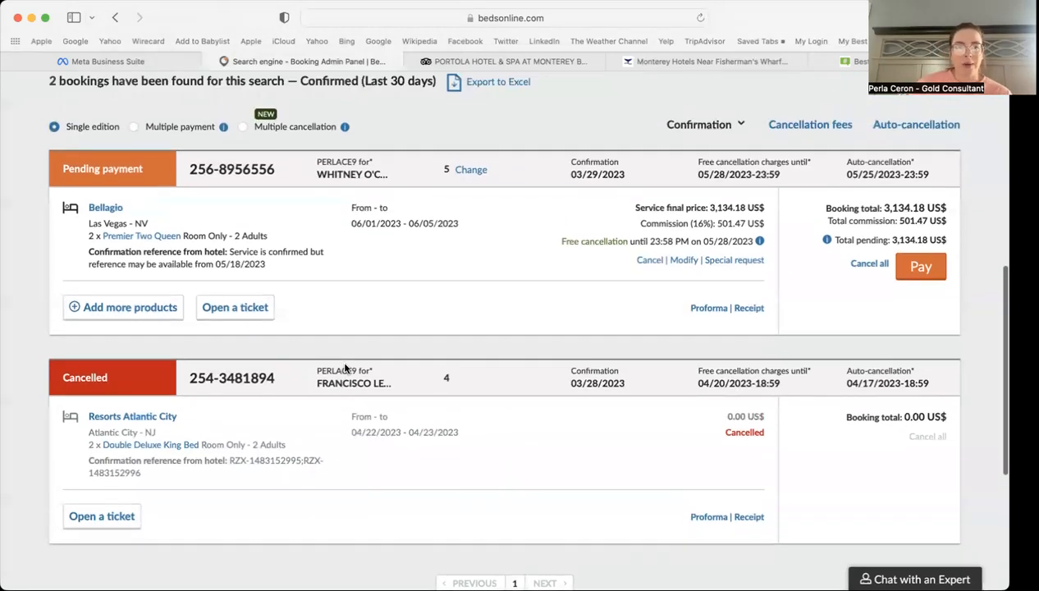
scroll(344, 363, up, 1)
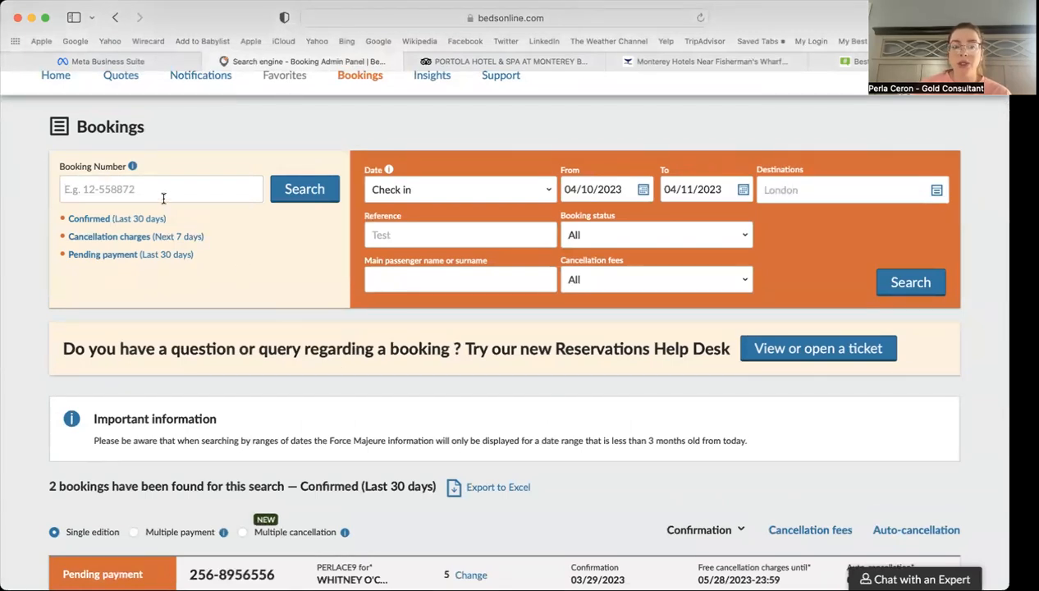
Step: Check the Bookings date filter options, keeping Check in, then go to The Compass Insights page
click(435, 190)
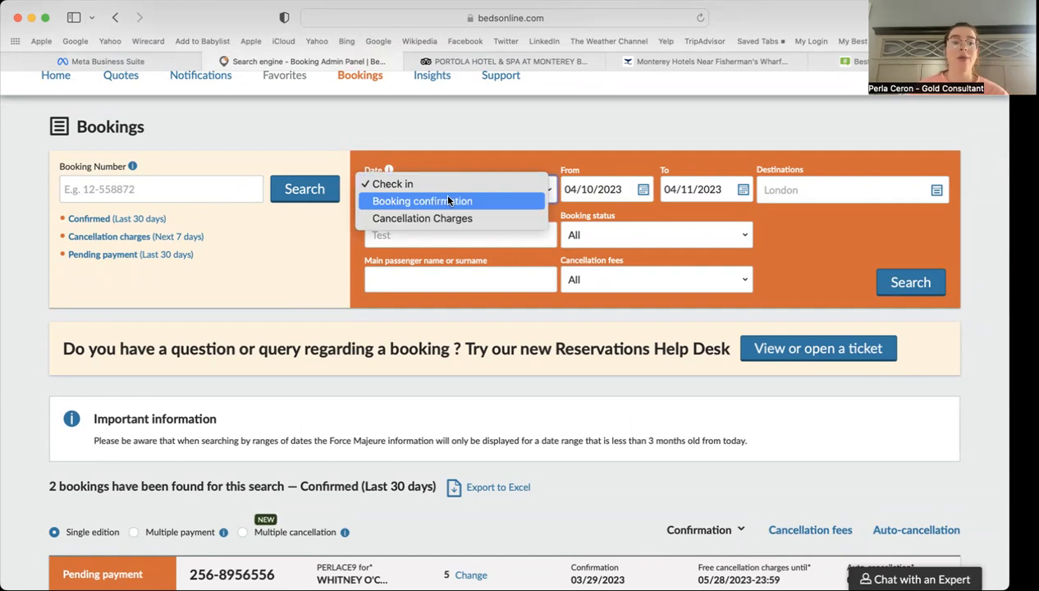
click(439, 153)
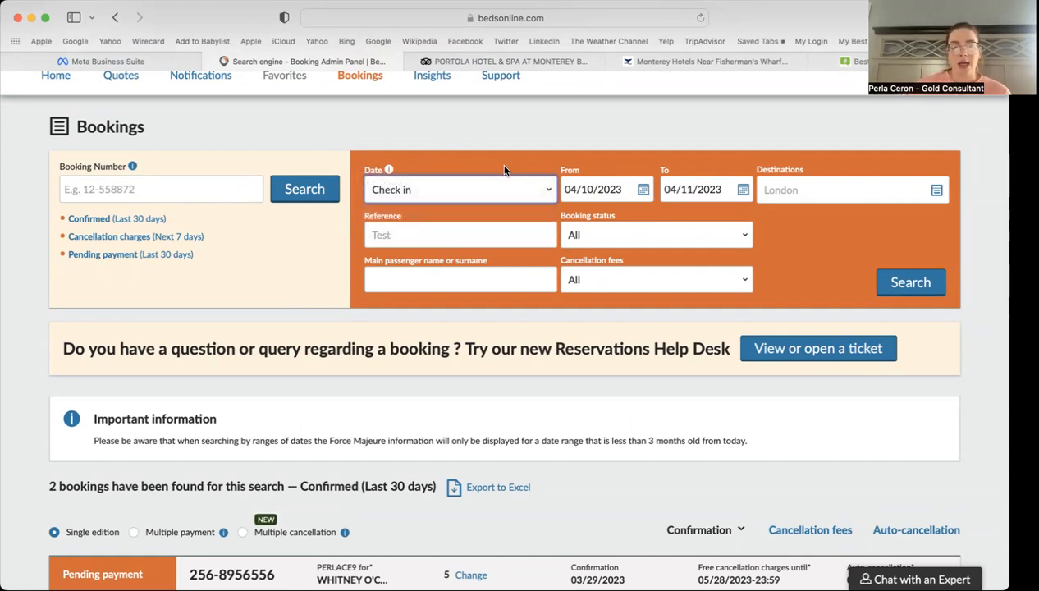
scroll(504, 170, down, 5)
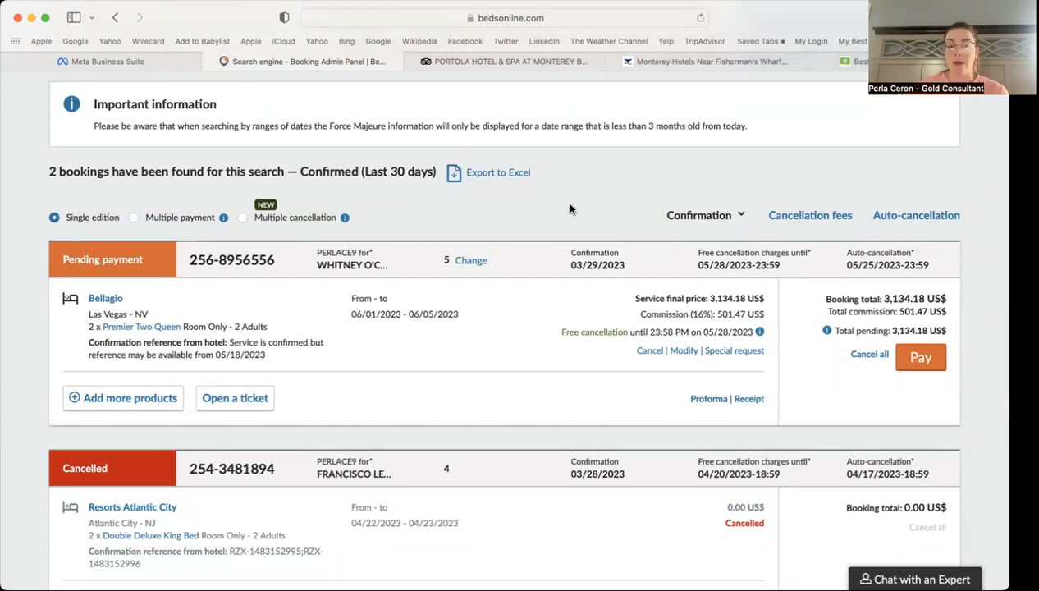
scroll(570, 210, up, 5)
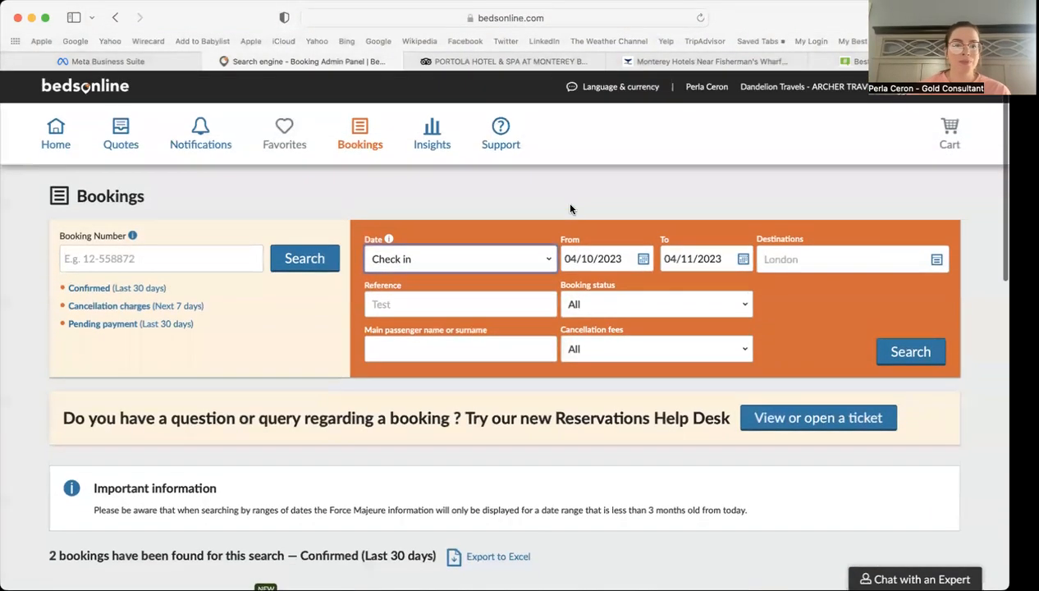
click(431, 148)
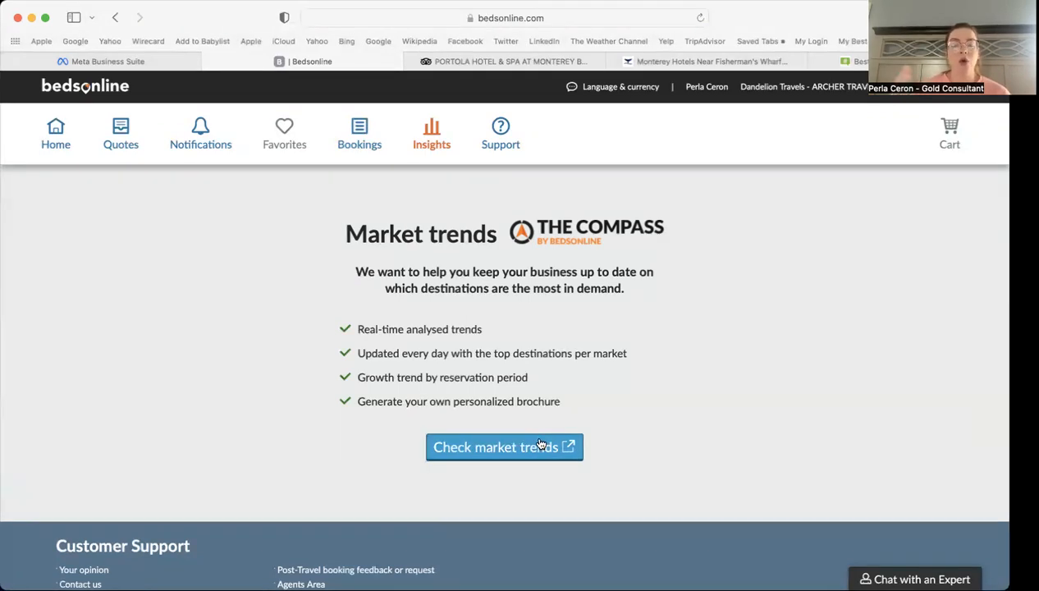
click(515, 443)
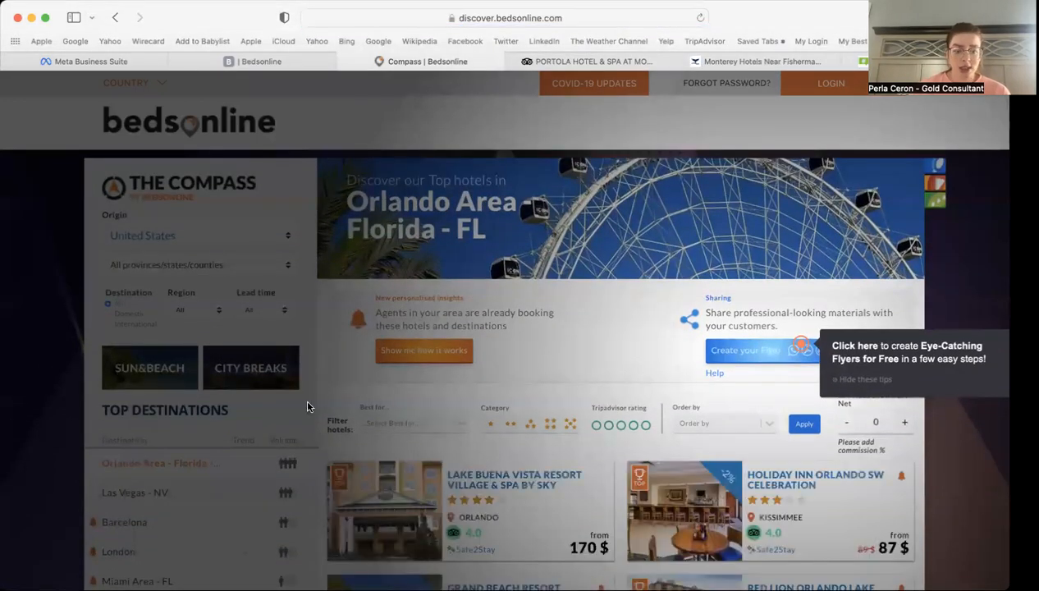
scroll(308, 410, down, 1)
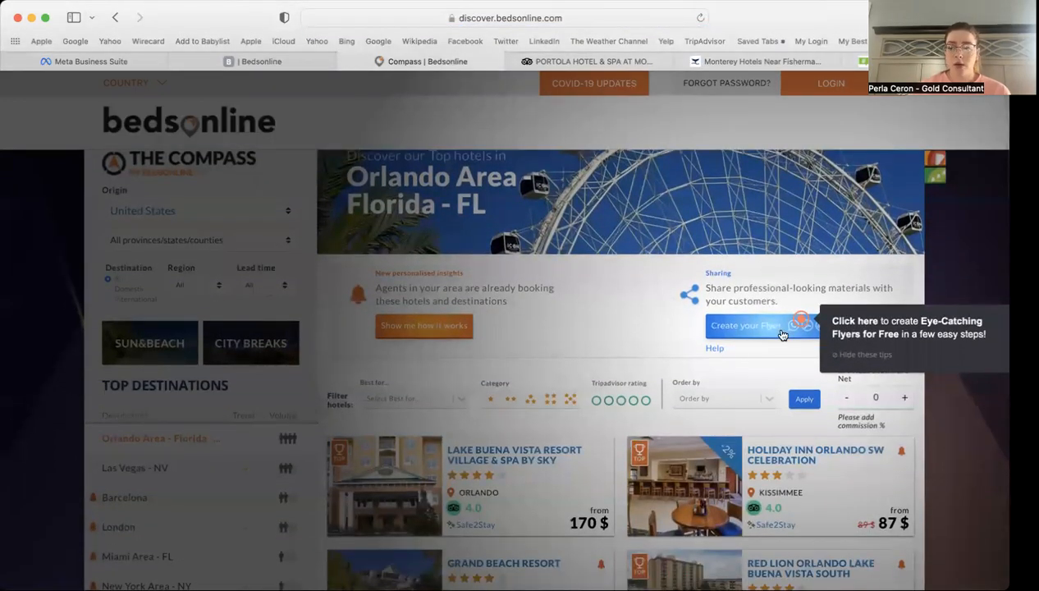
click(863, 361)
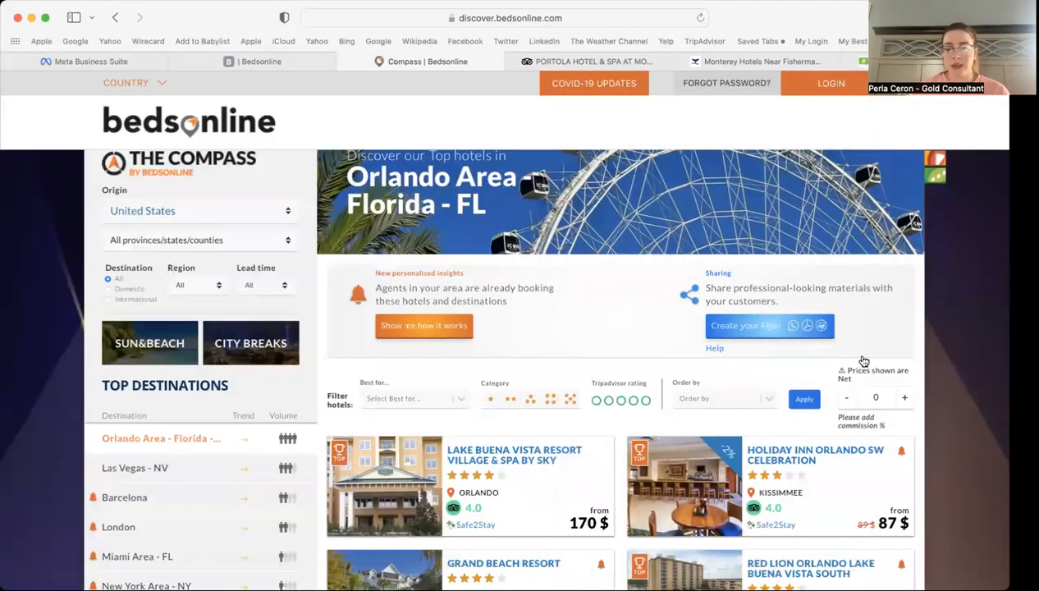
scroll(323, 285, up, 1)
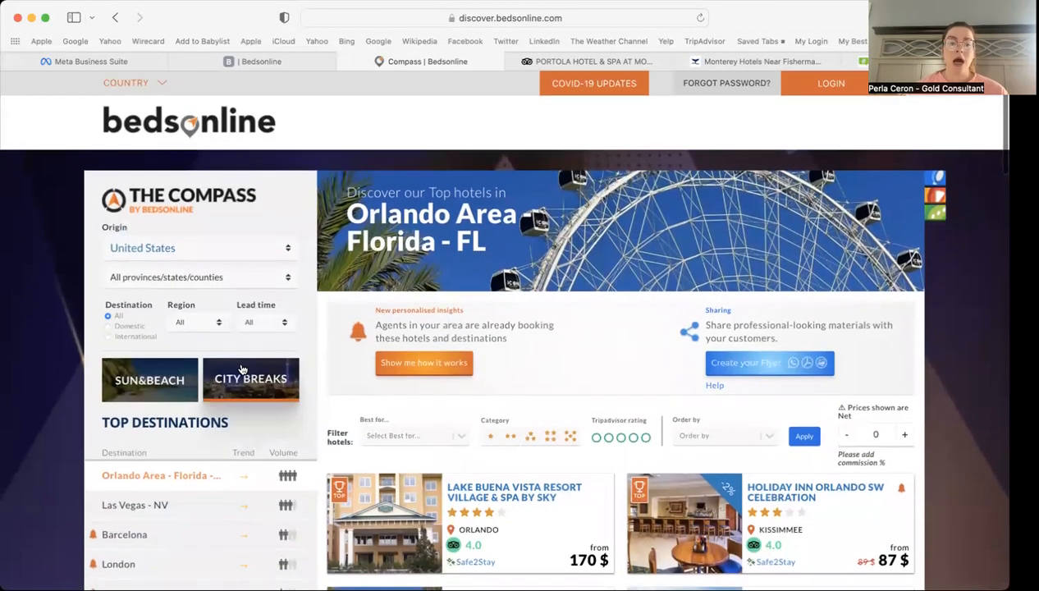
scroll(246, 369, down, 3)
scroll(299, 340, up, 3)
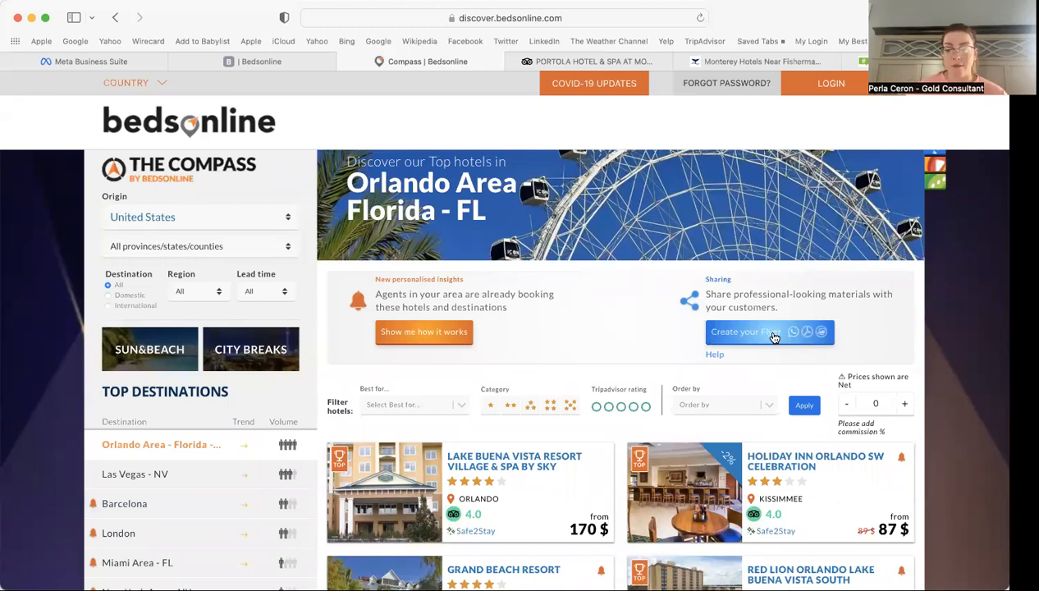
scroll(772, 336, down, 3)
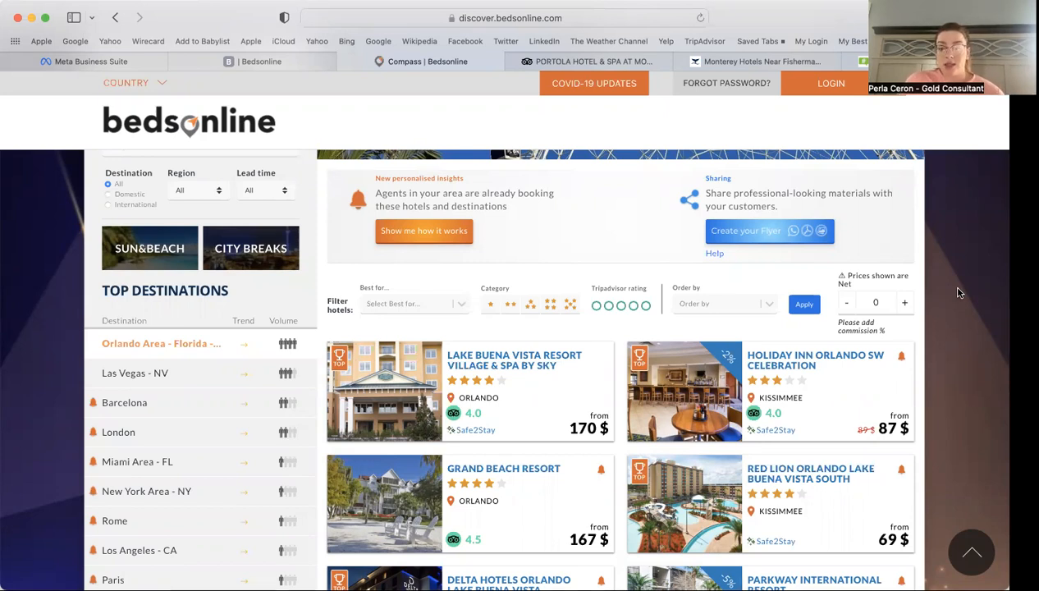
scroll(957, 293, up, 3)
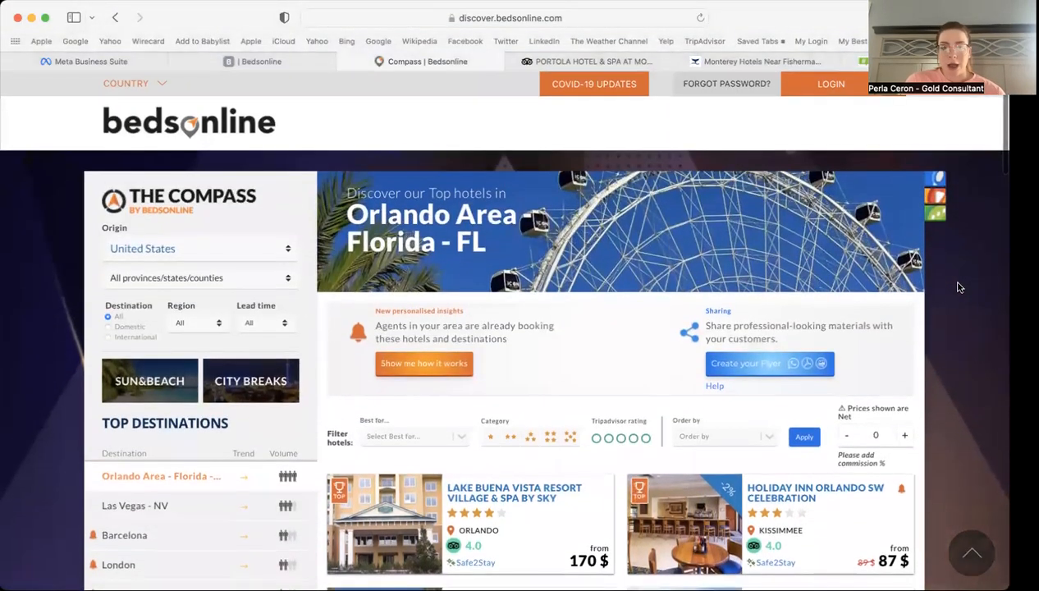
Step: Leave The Compass, browse the Support page's tools and contacts, and close the live-chat window
click(341, 61)
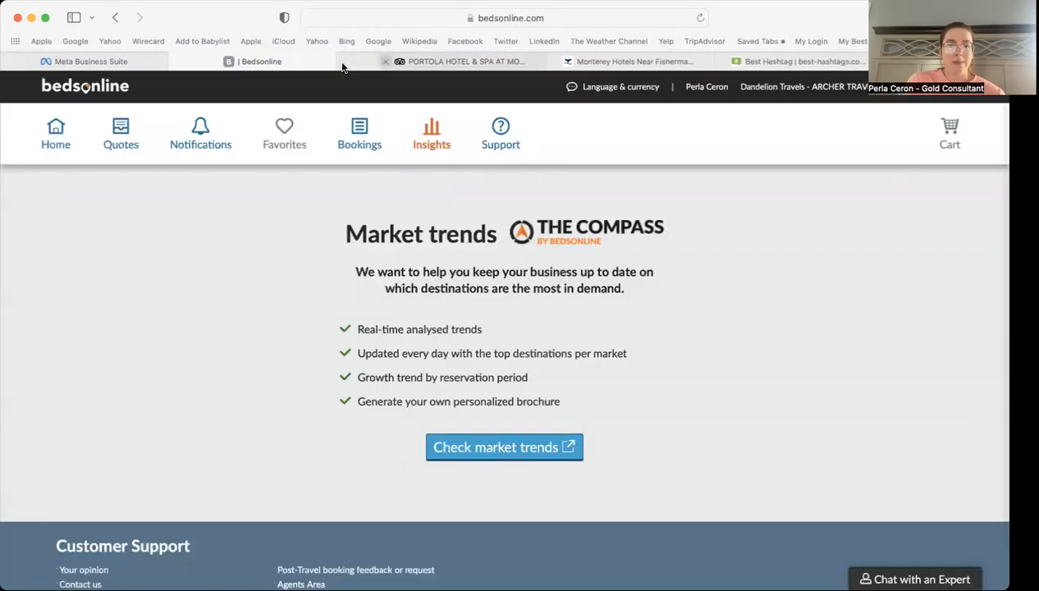
click(500, 134)
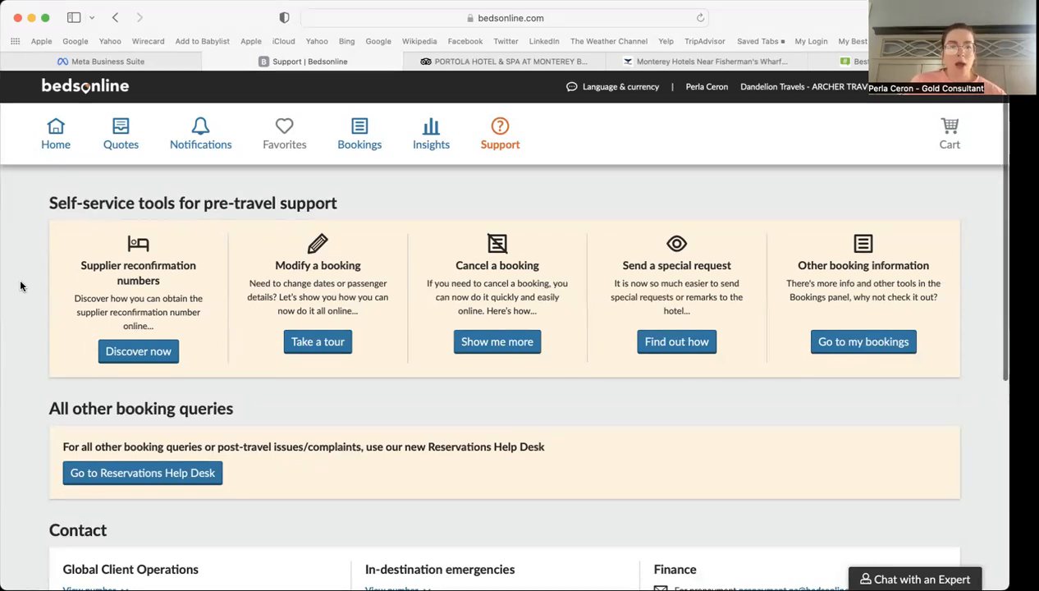
scroll(20, 286, down, 3)
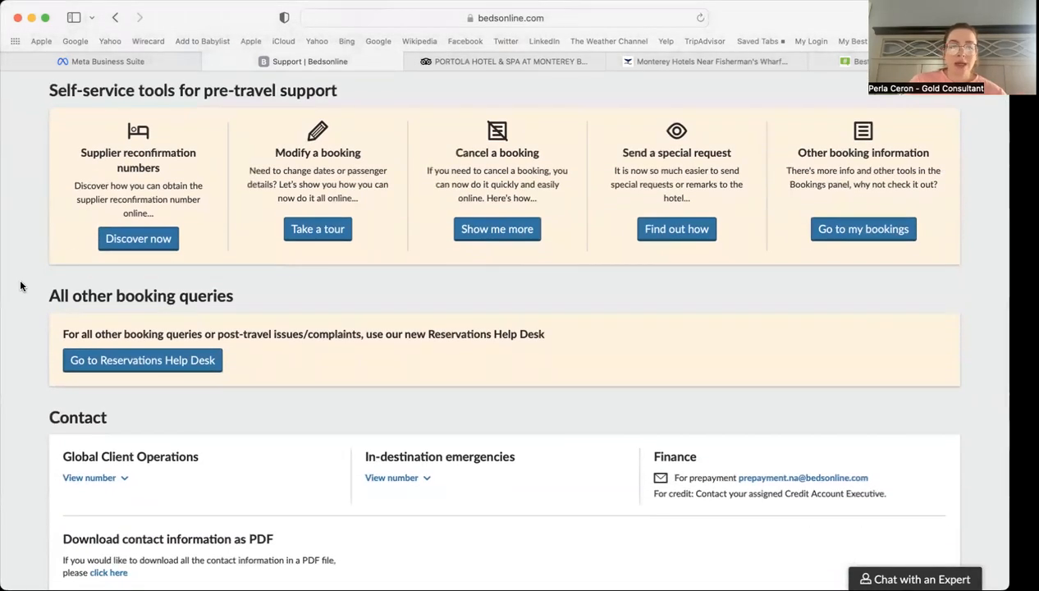
scroll(21, 286, down, 3)
scroll(20, 286, up, 6)
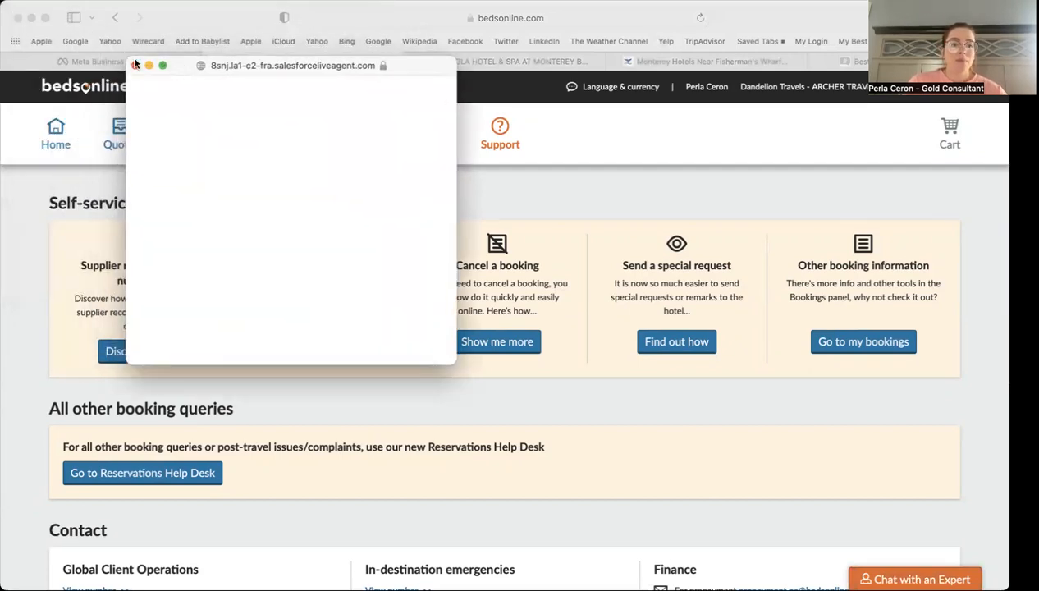
click(136, 65)
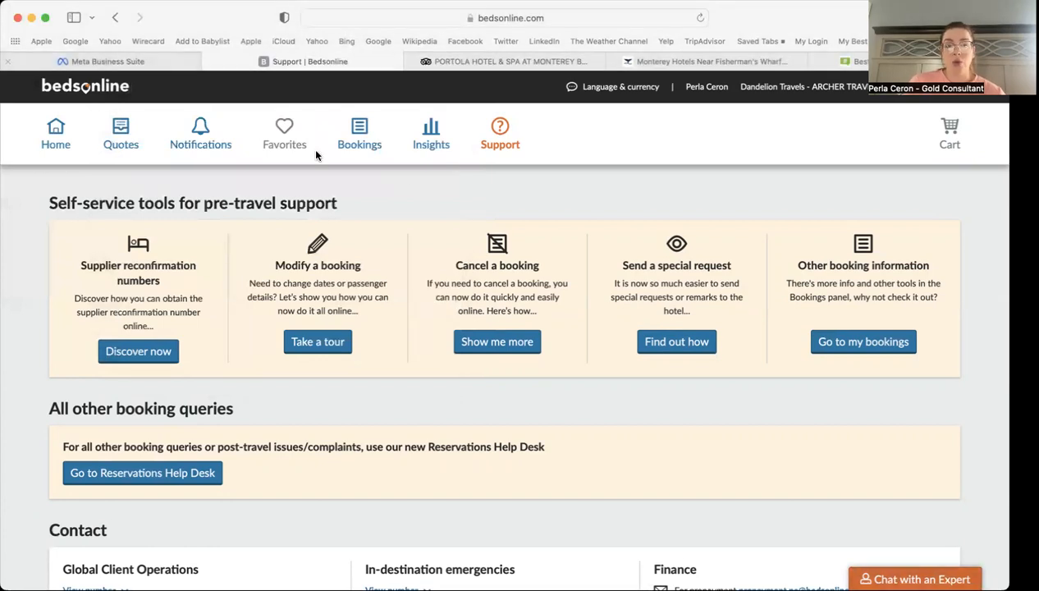
Step: Return to the Bedsonline home page and scroll through it
click(56, 136)
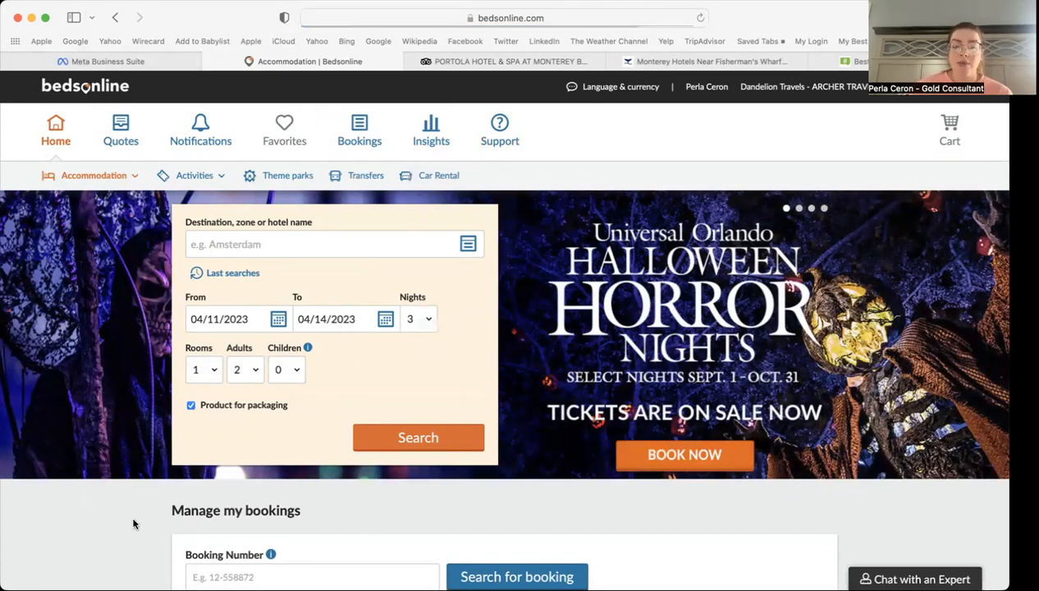
scroll(134, 524, down, 5)
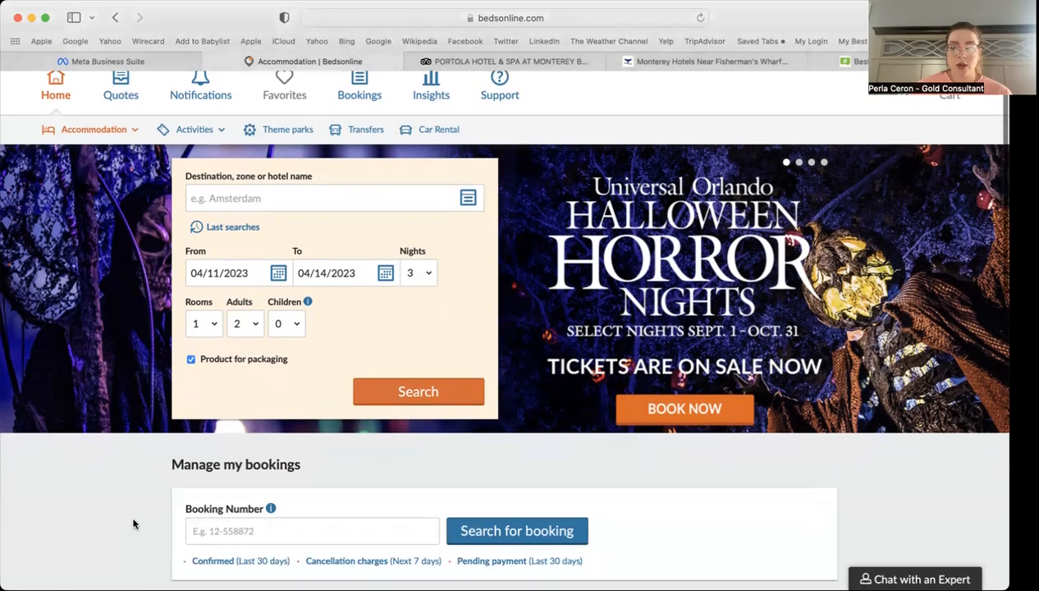
scroll(134, 523, down, 10)
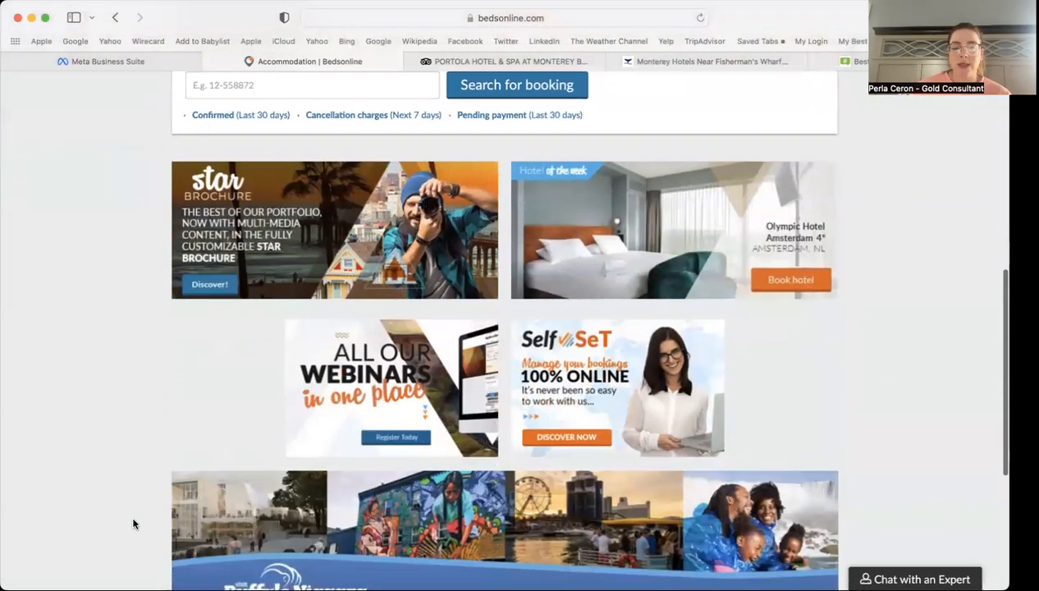
scroll(134, 523, down, 1)
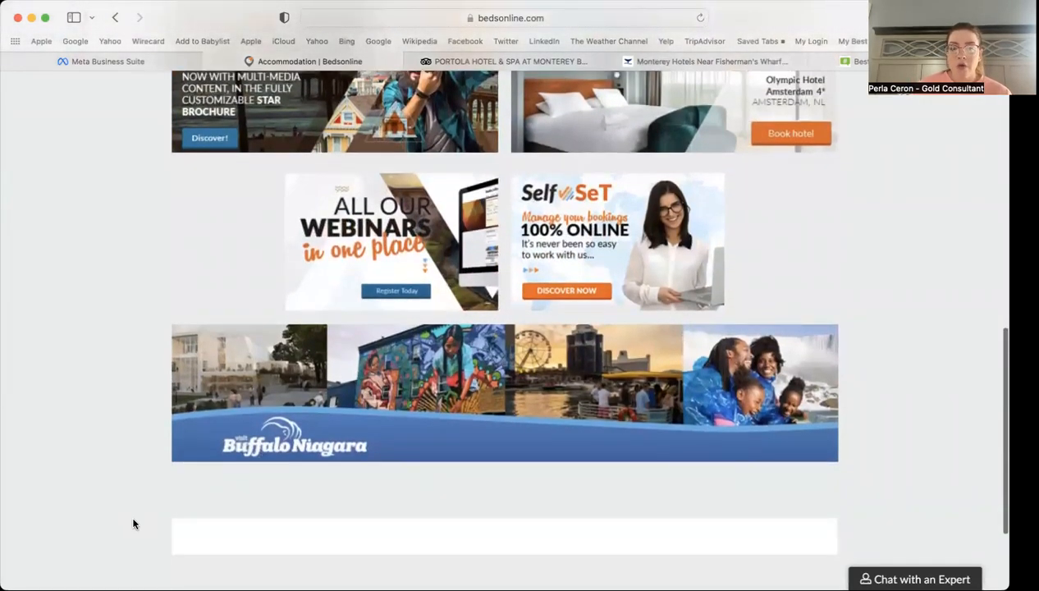
scroll(134, 524, down, 3)
scroll(134, 524, up, 5)
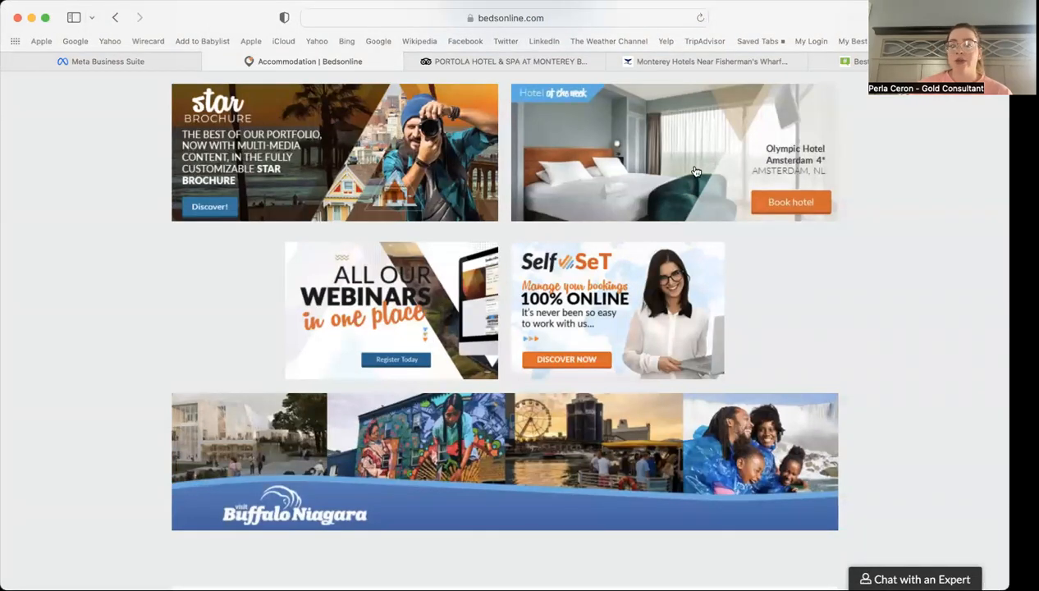
scroll(53, 370, down, 2)
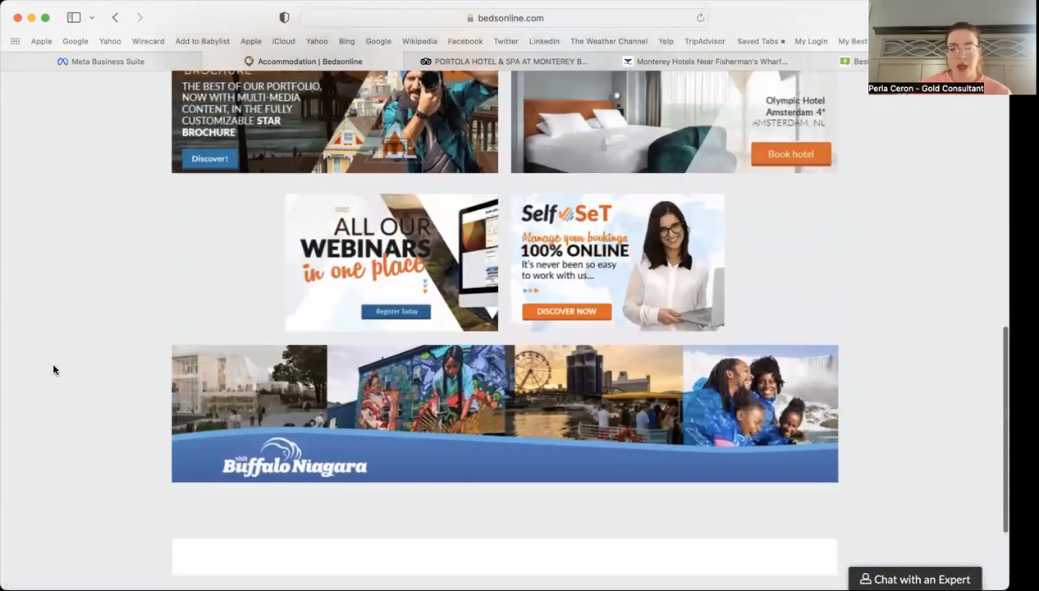
scroll(53, 370, up, 15)
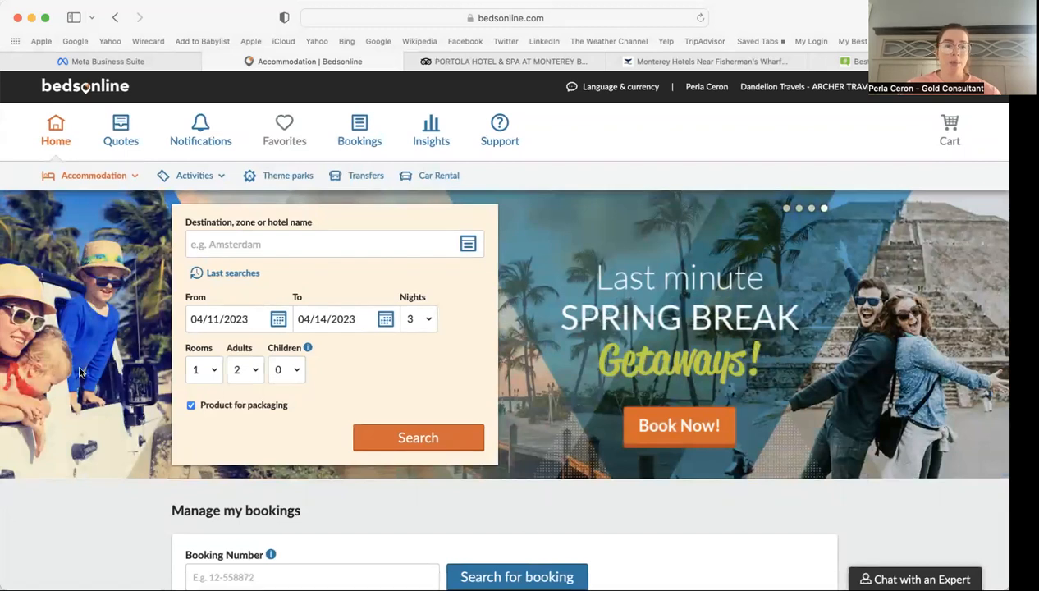
Step: Enter 'monterey' as the hotel destination, replacing earlier 'las vegas strip' test entries
click(279, 238)
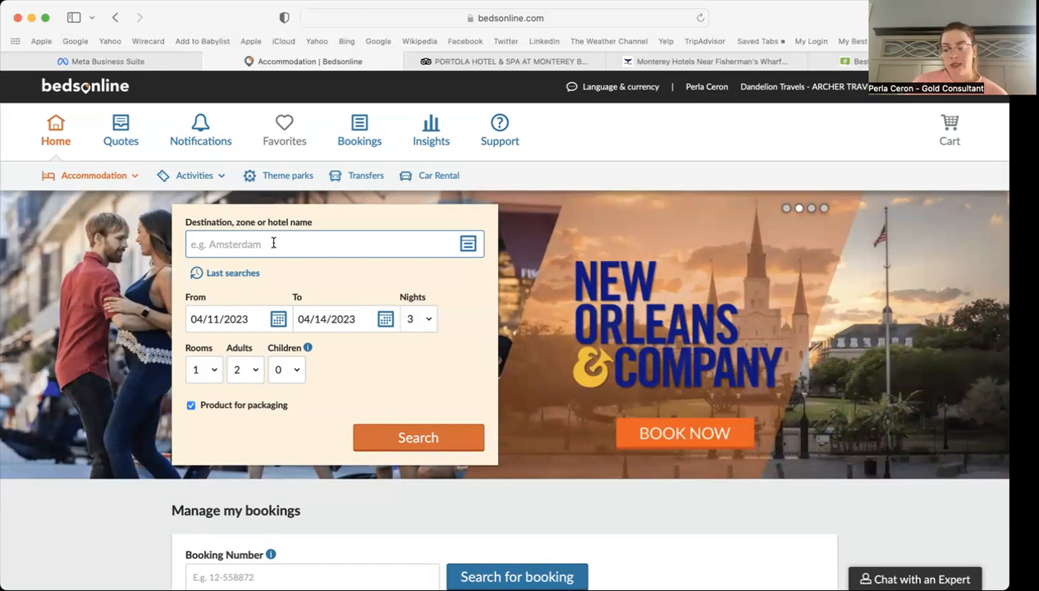
text(mont)
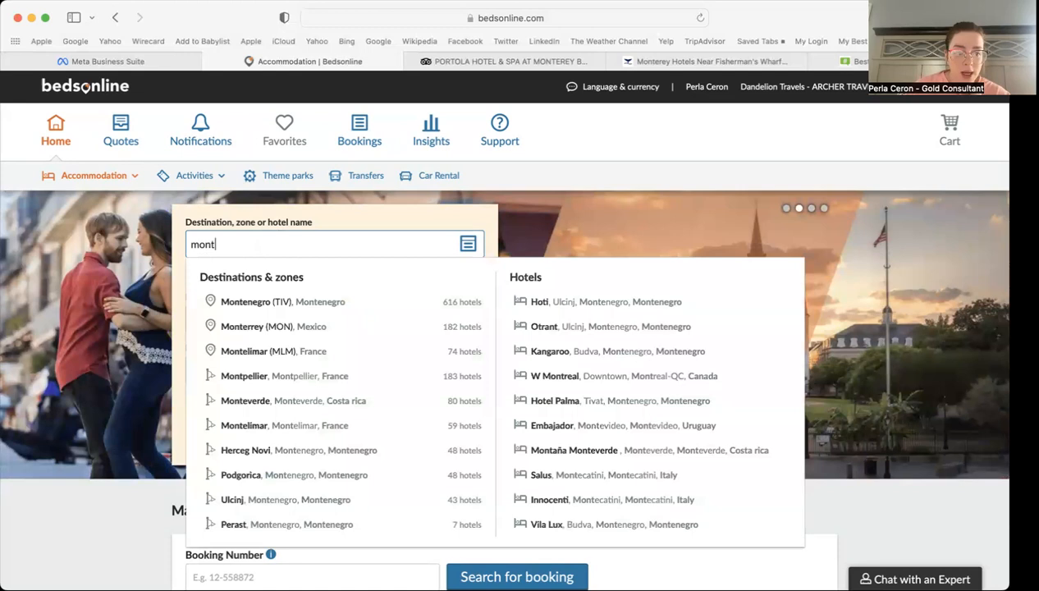
text(erey)
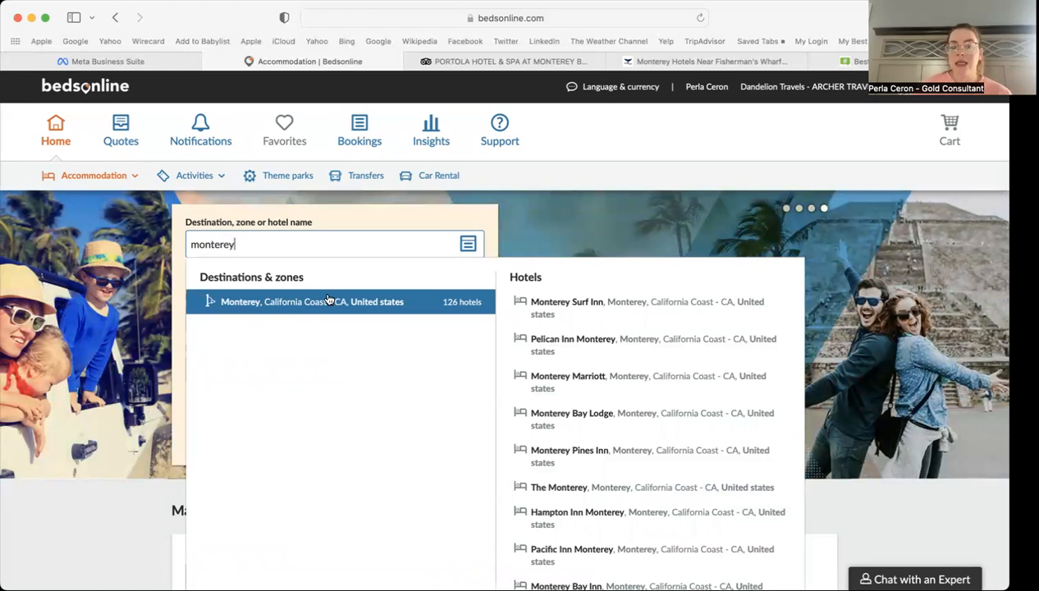
double_click(249, 241)
key(BackSpace)
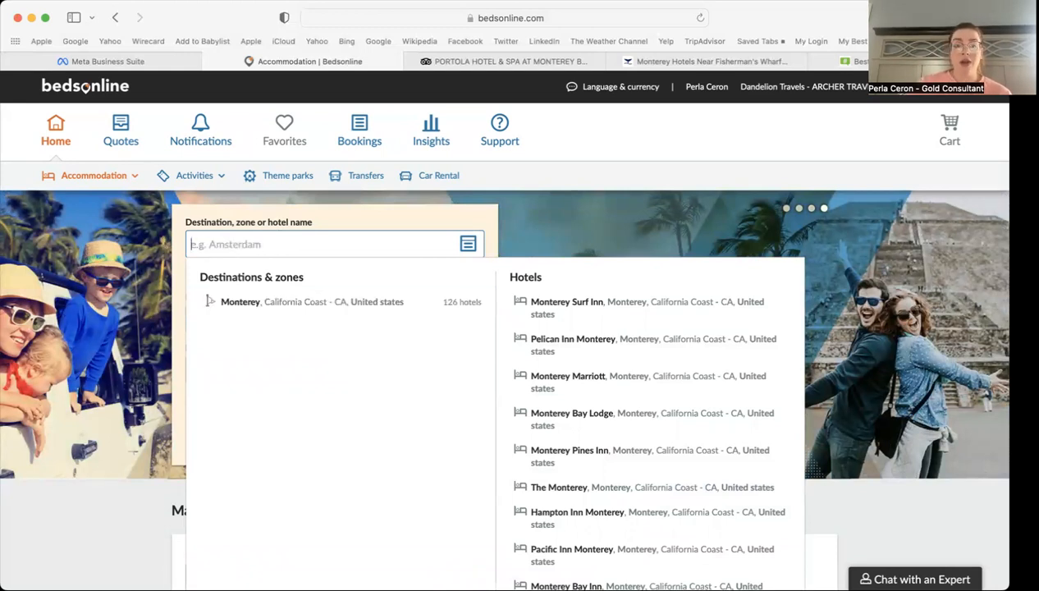
text(las vegas)
key(Return)
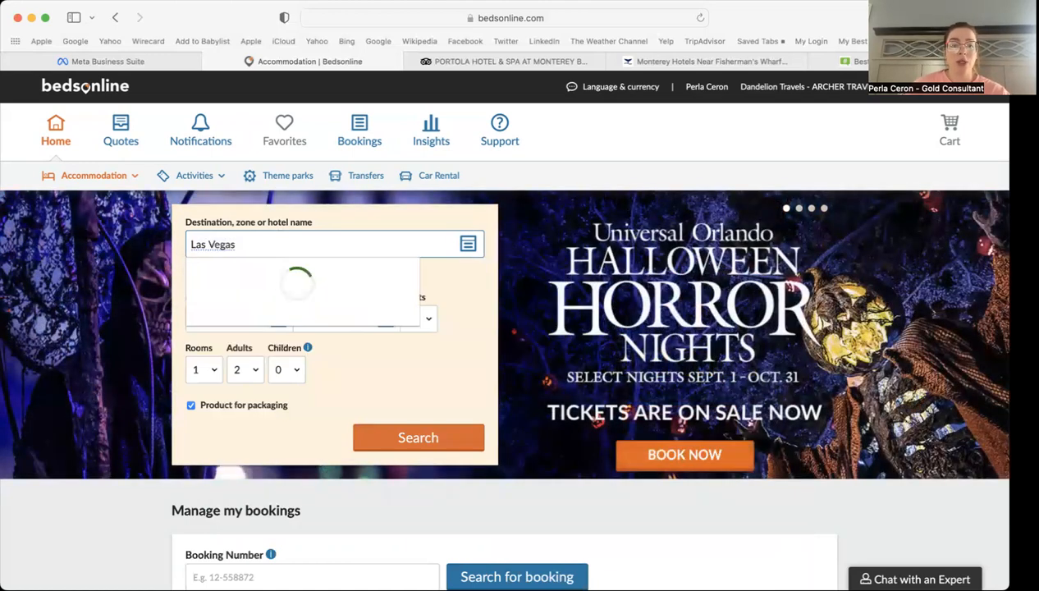
text(strip)
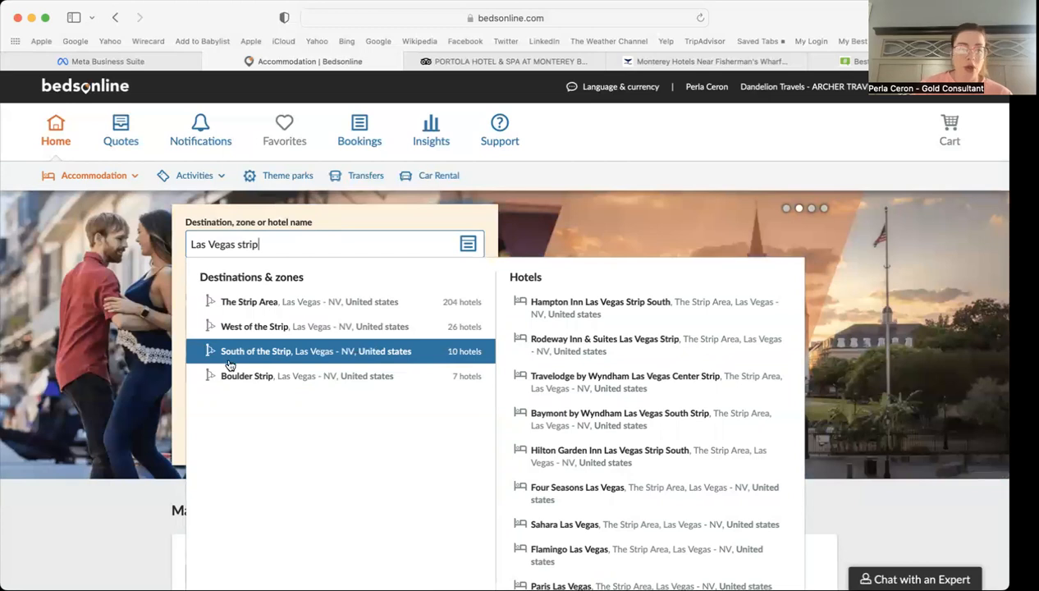
triple_click(276, 243)
text(;monn)
key(BackSpace)
key(BackSpace)
key(BackSpace)
key(BackSpace)
key(BackSpace)
text(monterey)
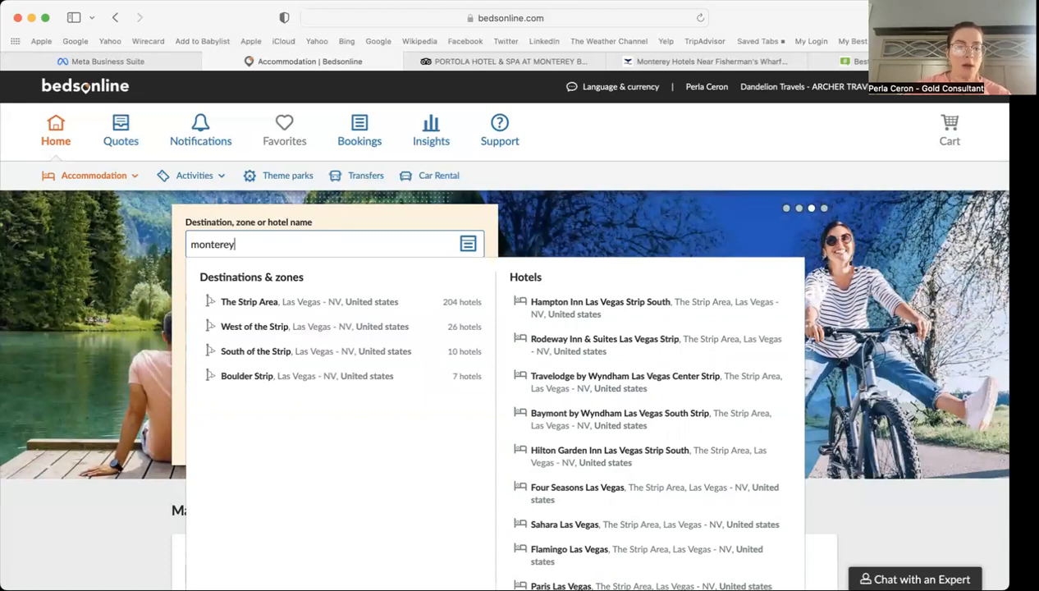
Step: Search Monterey, California Coast for 06/01–06/07/2023 with 2 rooms, returning 71 hotels
click(278, 302)
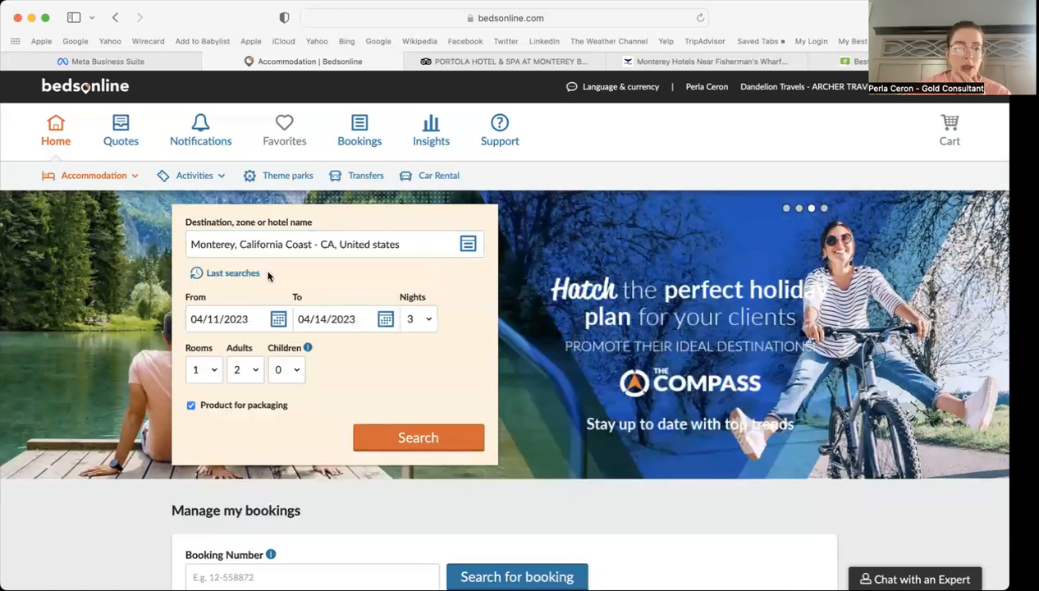
click(278, 320)
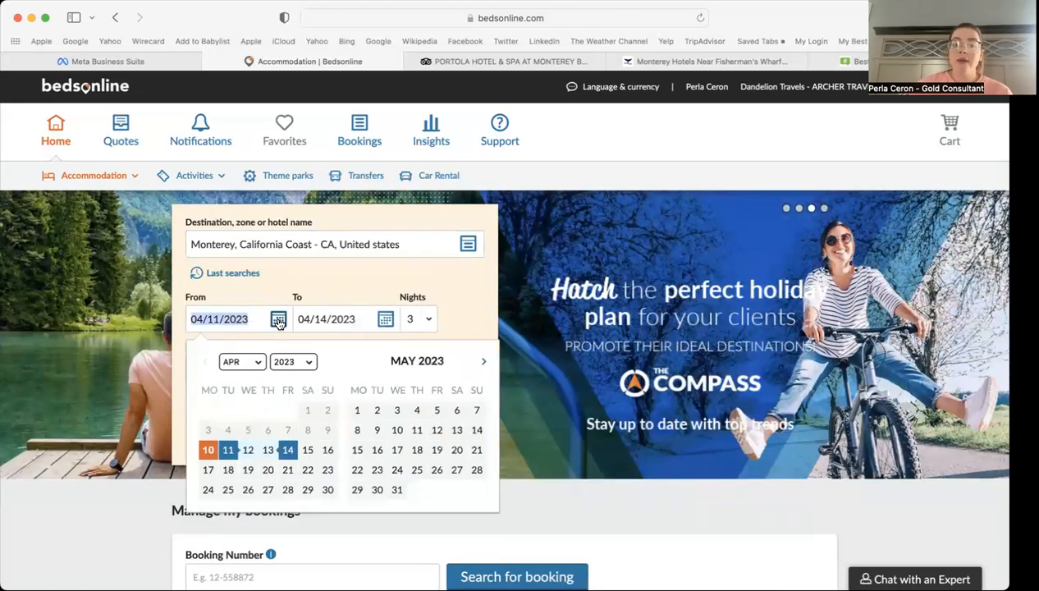
click(484, 362)
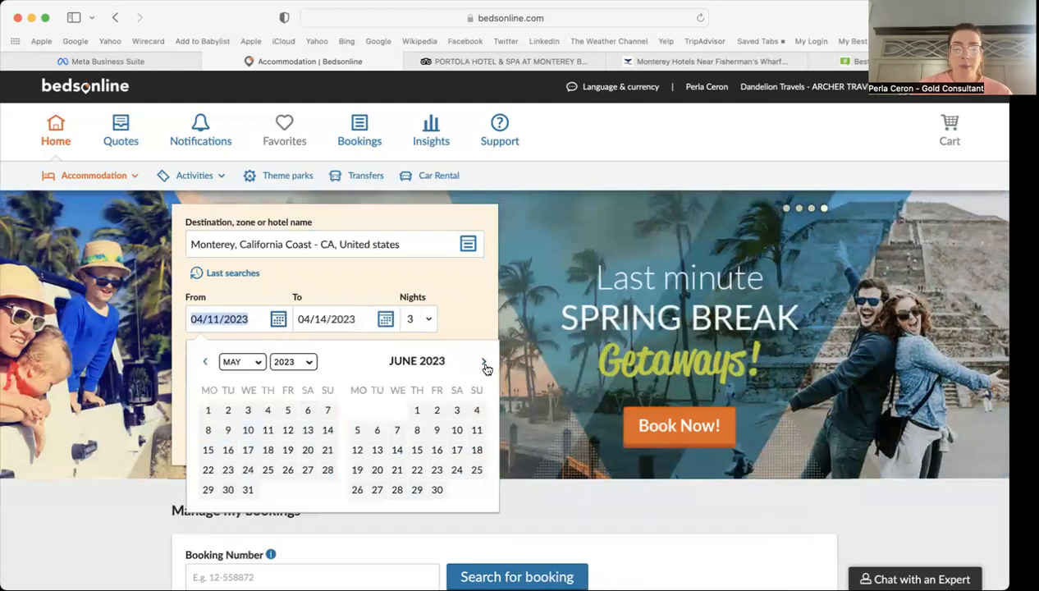
click(417, 410)
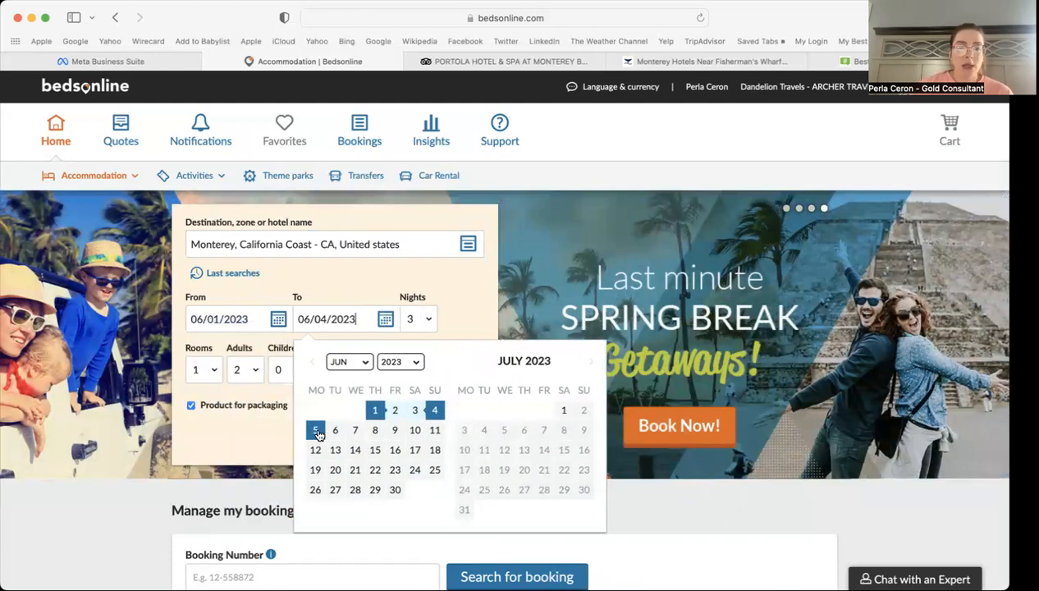
click(353, 431)
click(215, 369)
click(201, 378)
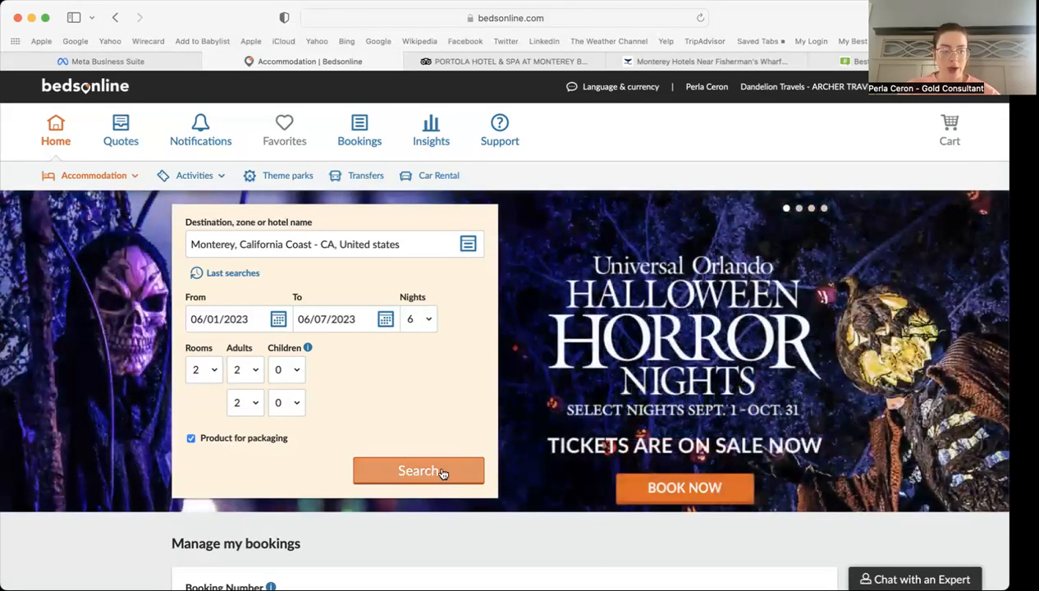
click(444, 470)
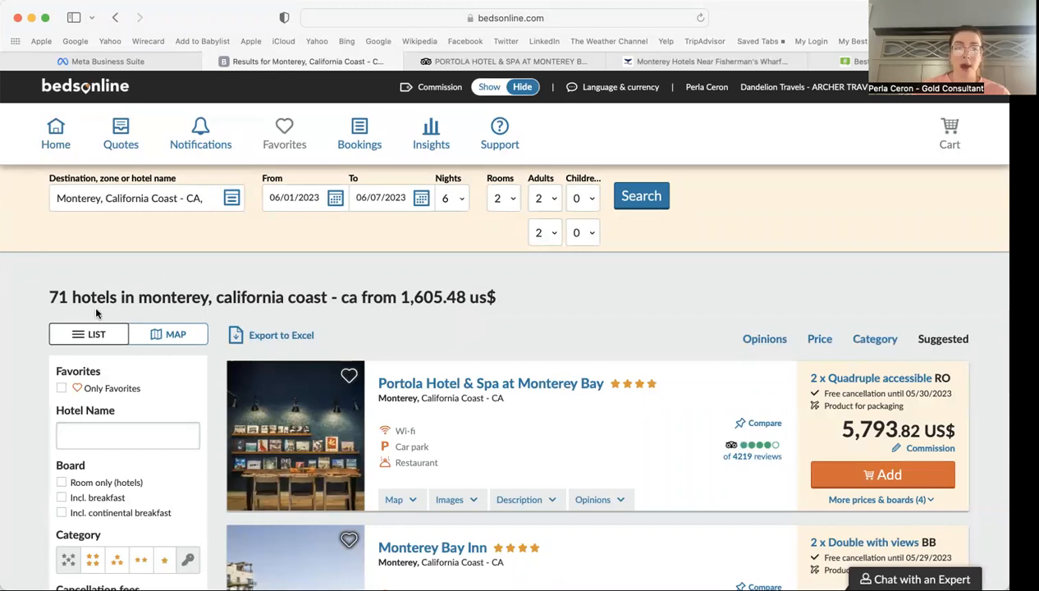
Step: Set Commission to Show, revealing Portola Hotel & Spa's 16% commission of 927.01 US$
drag(399, 296, 458, 294)
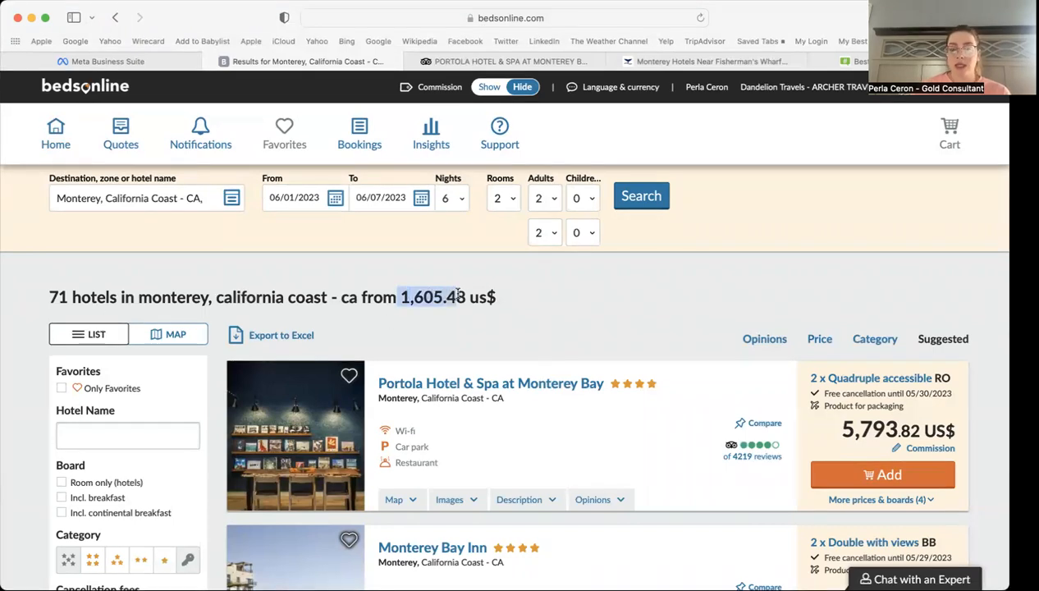
click(550, 300)
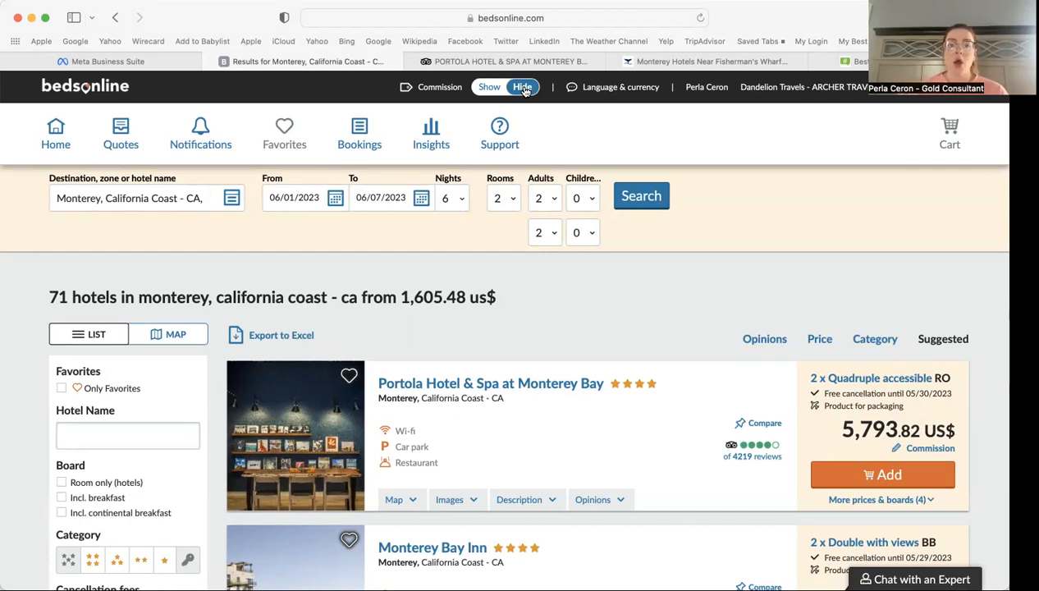
click(489, 88)
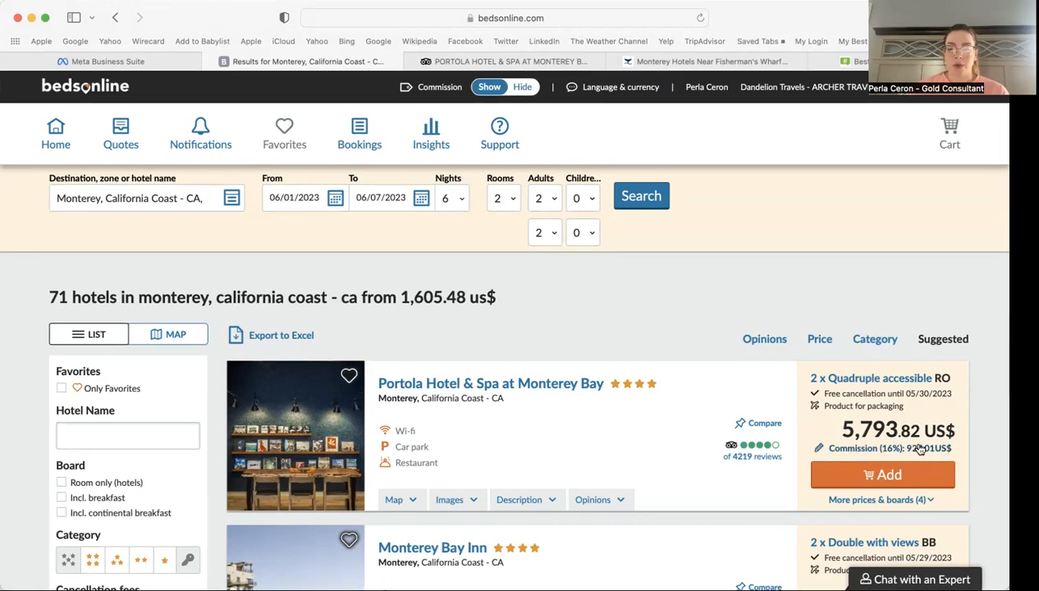
click(527, 88)
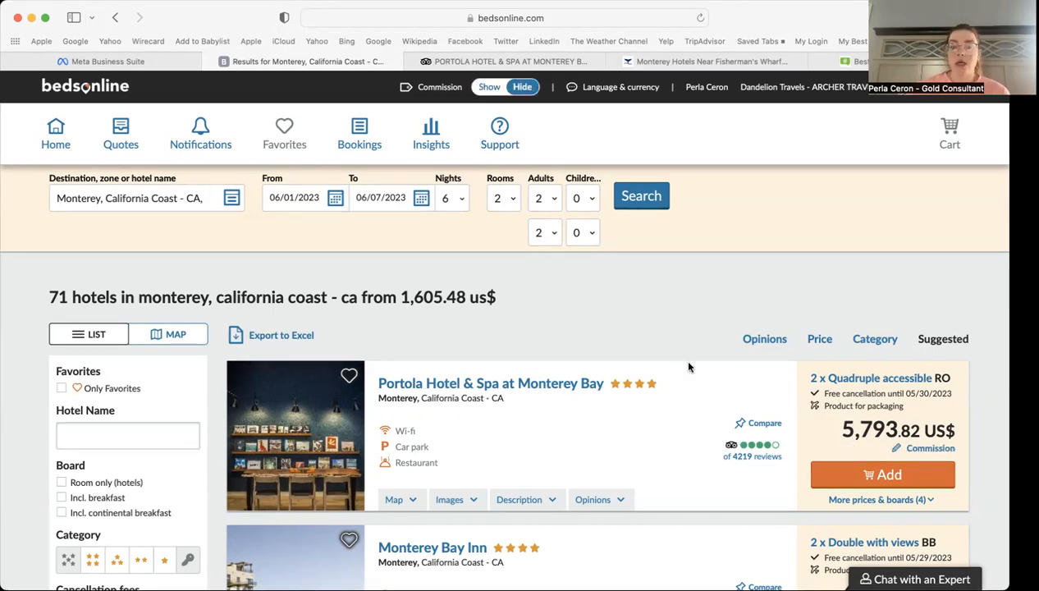
mouse_move(897, 430)
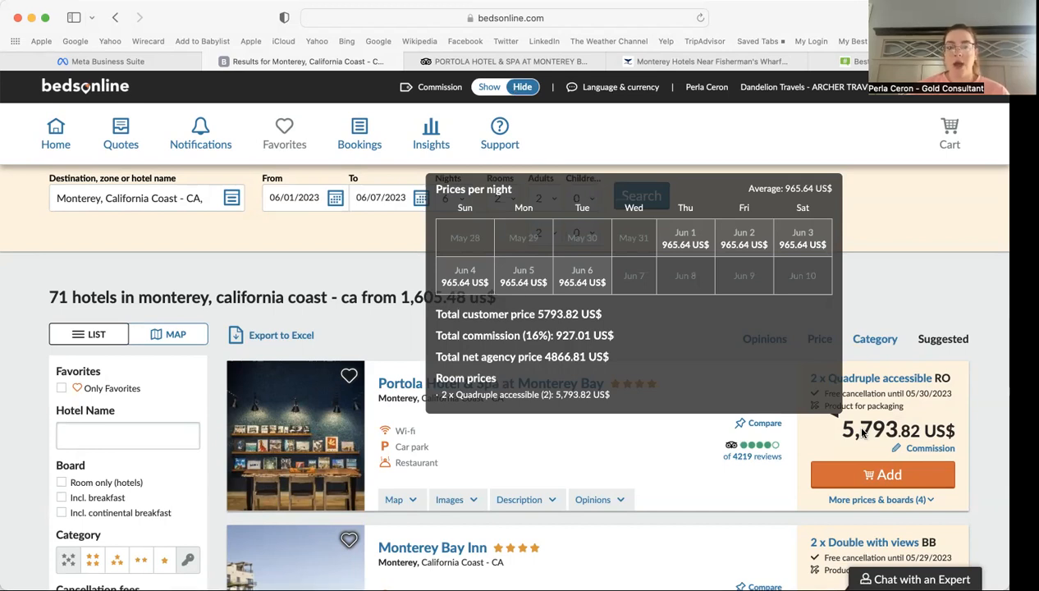
click(492, 88)
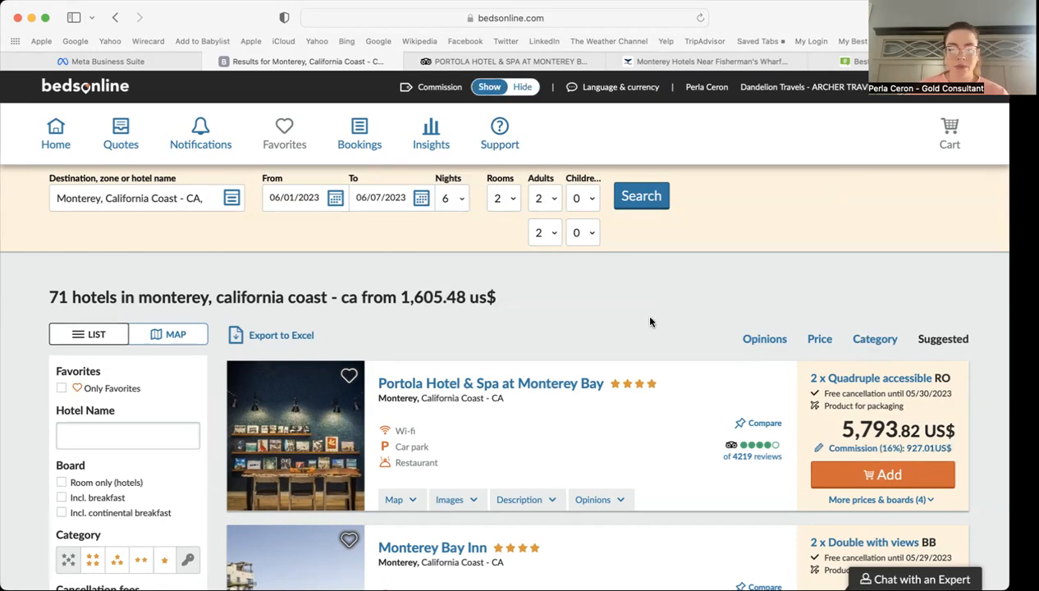
scroll(645, 316, down, 3)
scroll(650, 322, down, 2)
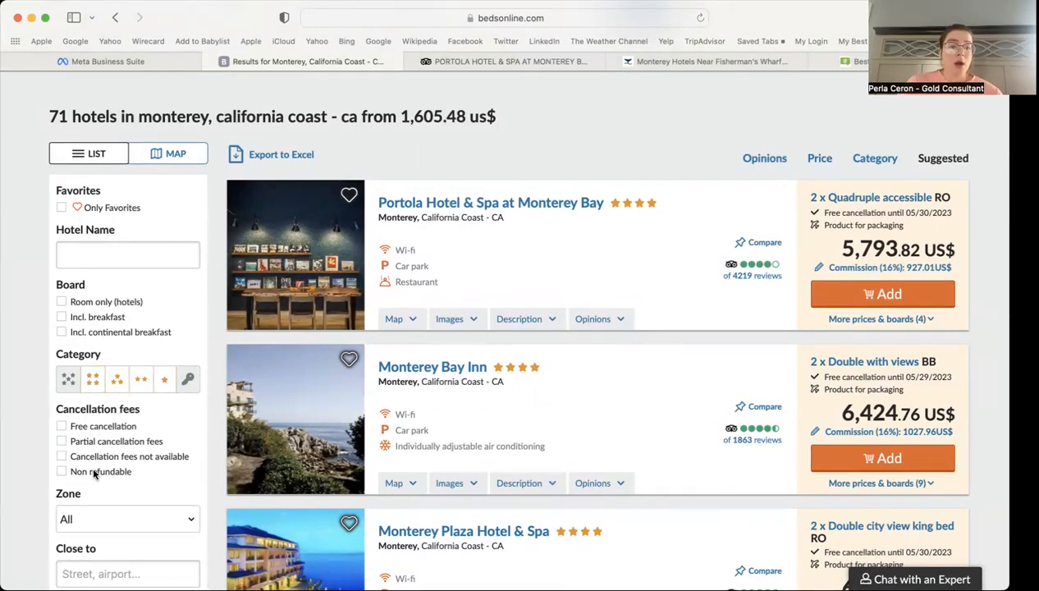
Step: Open the zone filter and close it with all zones kept
scroll(45, 460, down, 3)
click(87, 407)
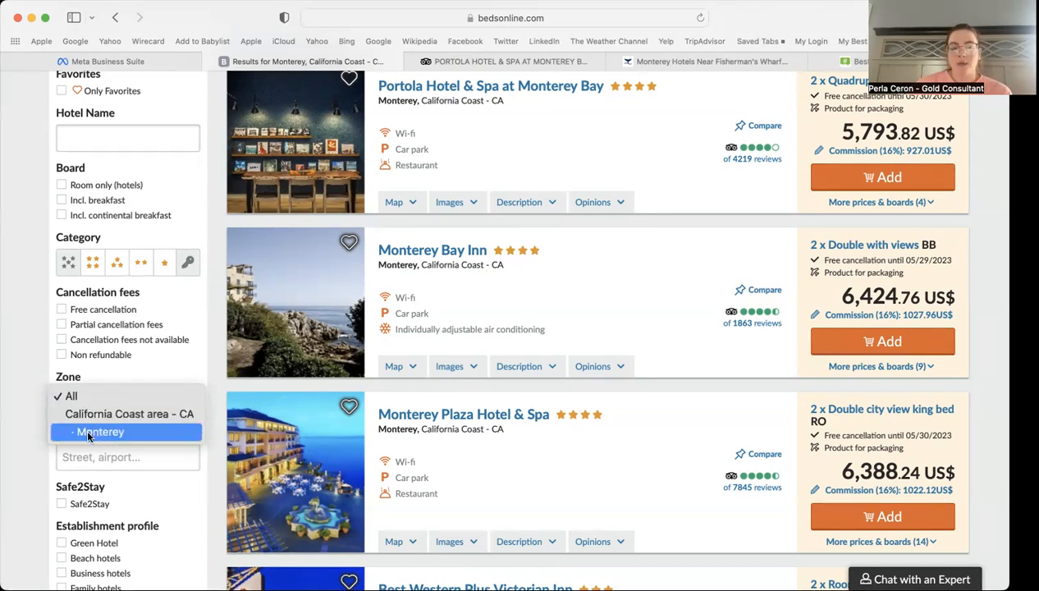
click(39, 436)
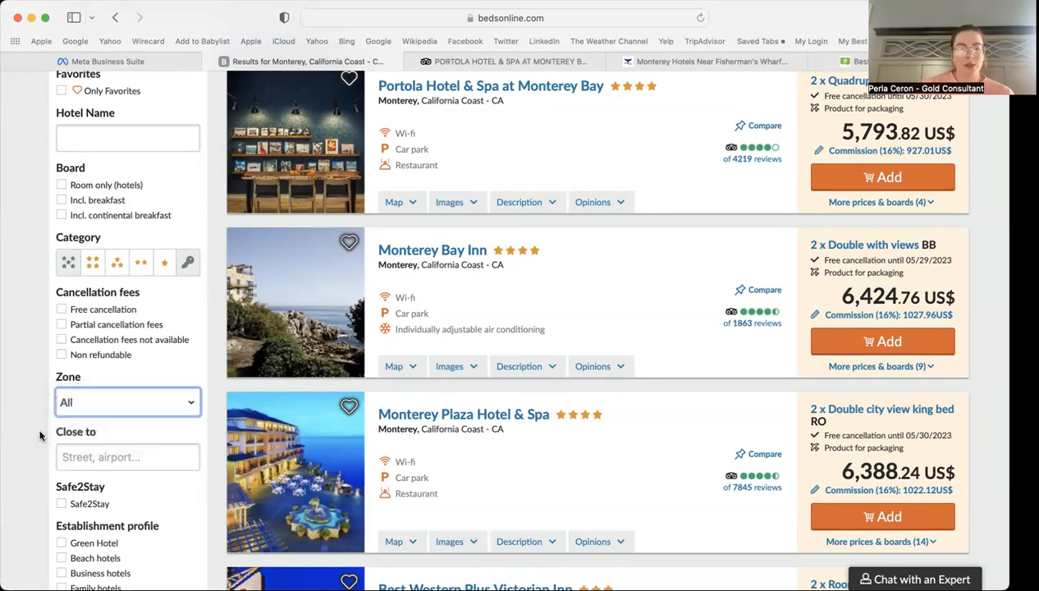
scroll(39, 436, down, 8)
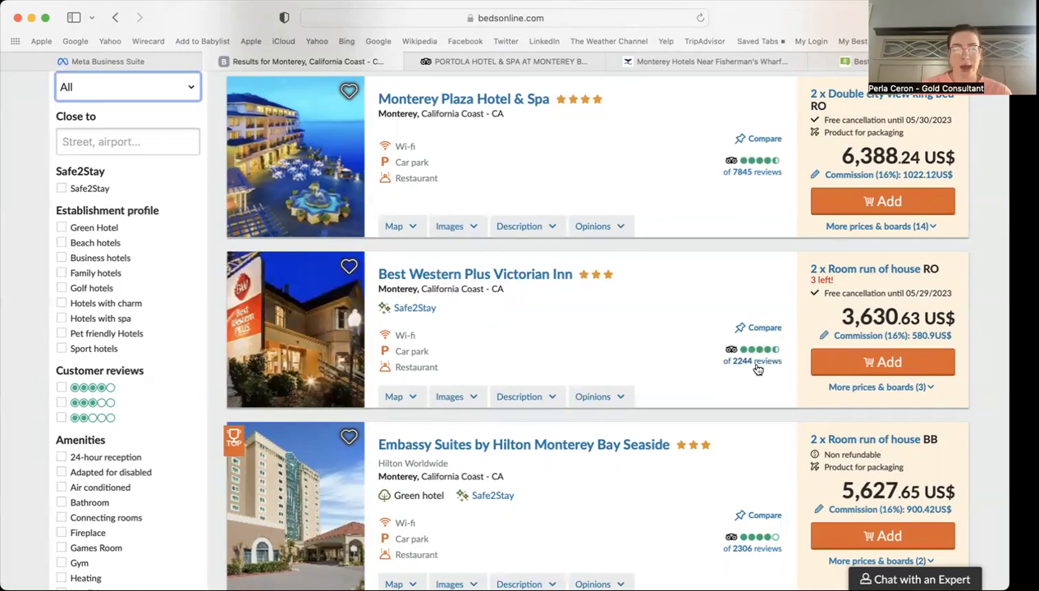
scroll(35, 421, down, 5)
scroll(34, 421, down, 5)
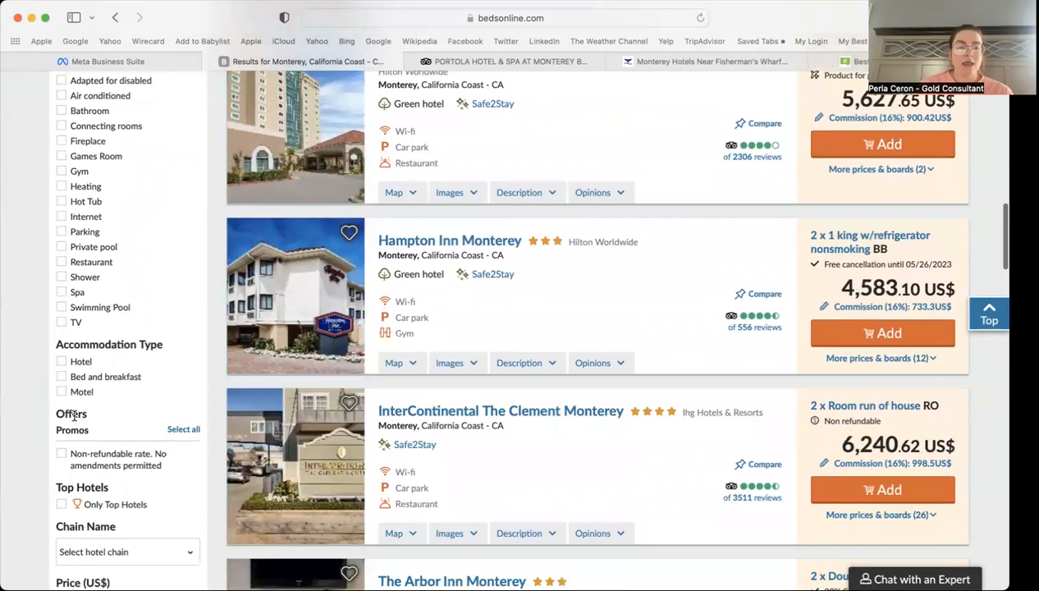
scroll(73, 416, down, 4)
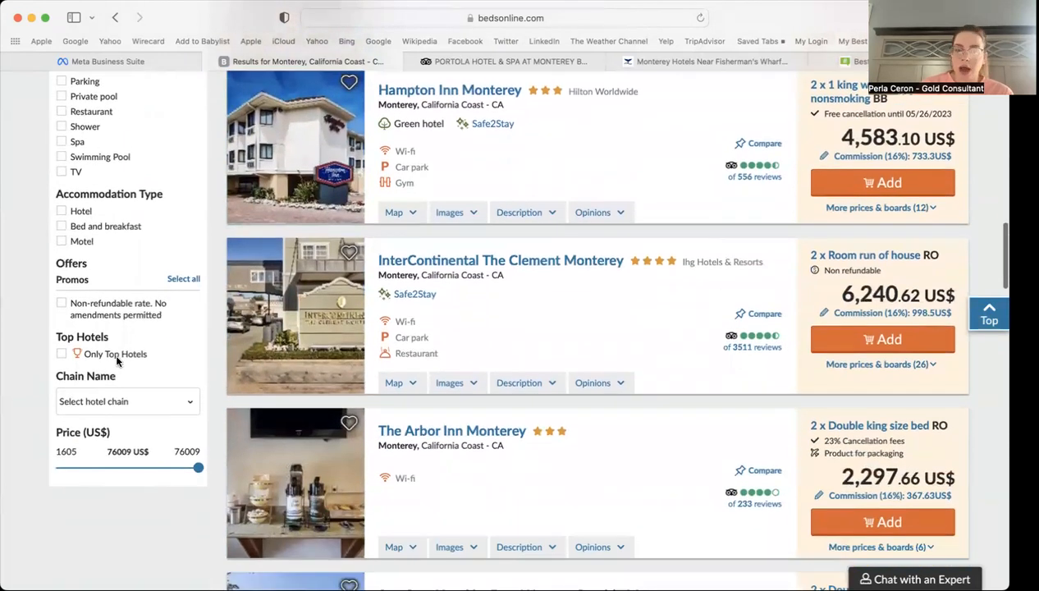
Step: Leave the hotel chain filter unset and scroll back to the top of the results
click(114, 401)
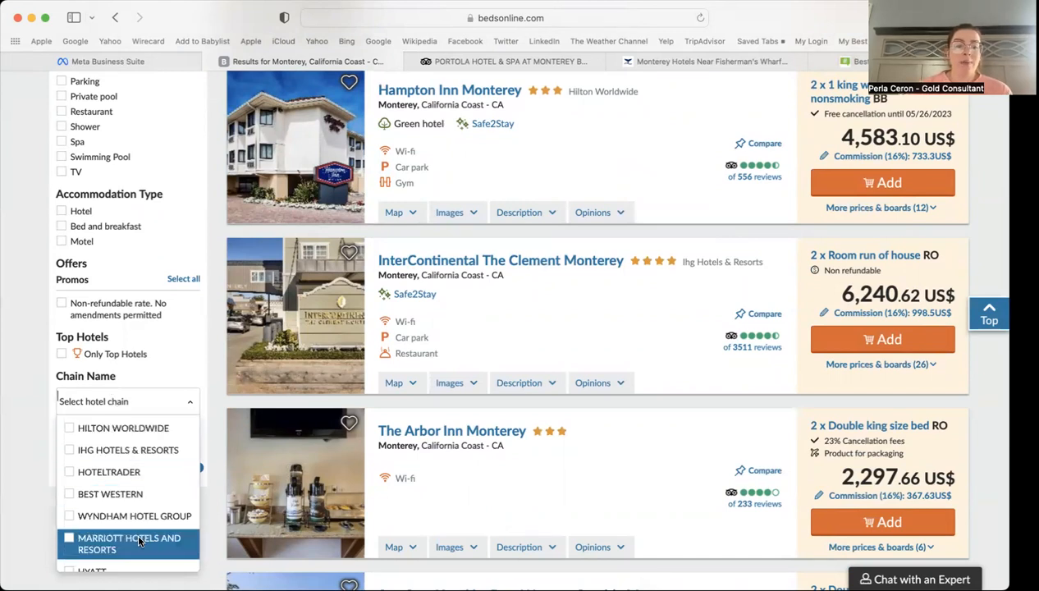
scroll(95, 533, down, 2)
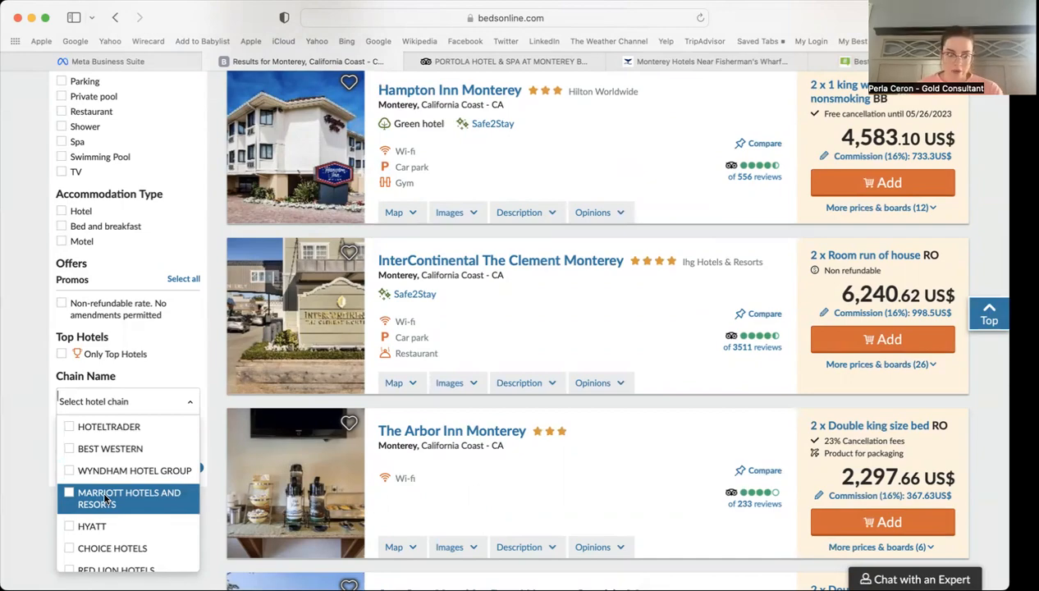
click(36, 433)
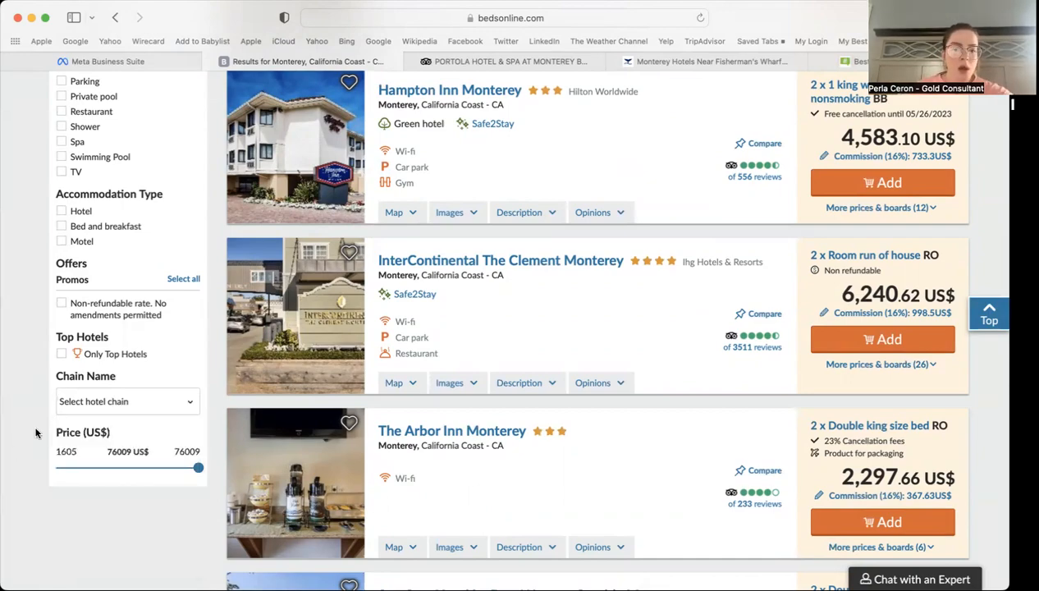
scroll(35, 433, up, 10)
scroll(35, 433, up, 2)
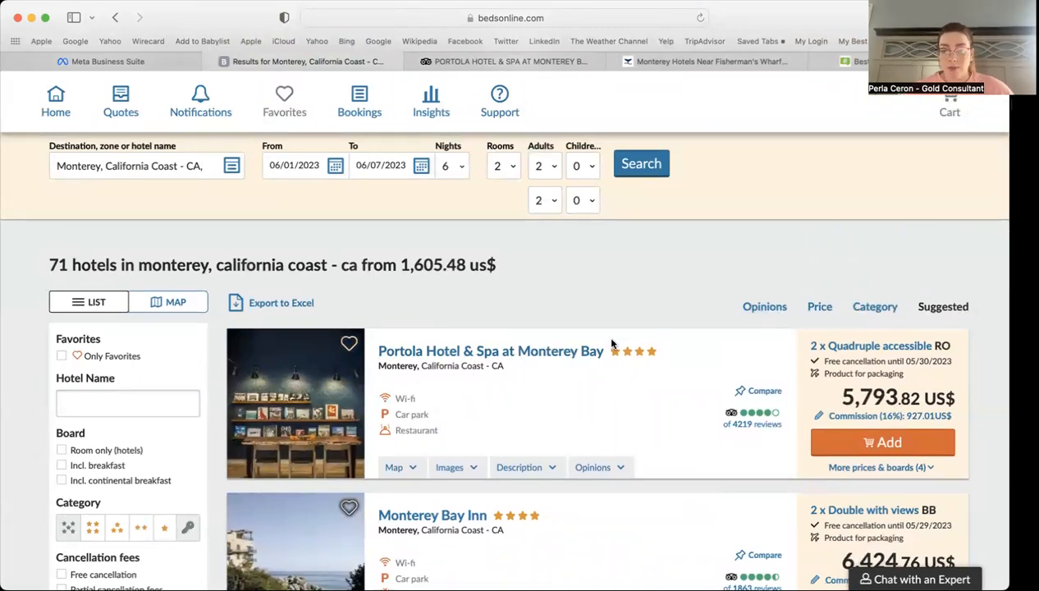
scroll(700, 315, down, 2)
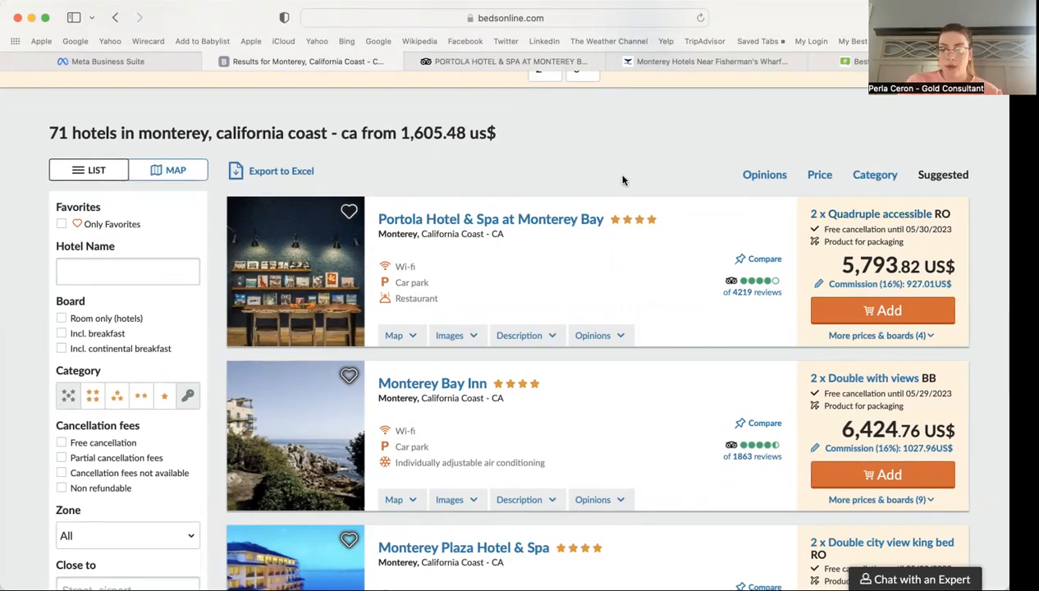
scroll(622, 180, down, 1)
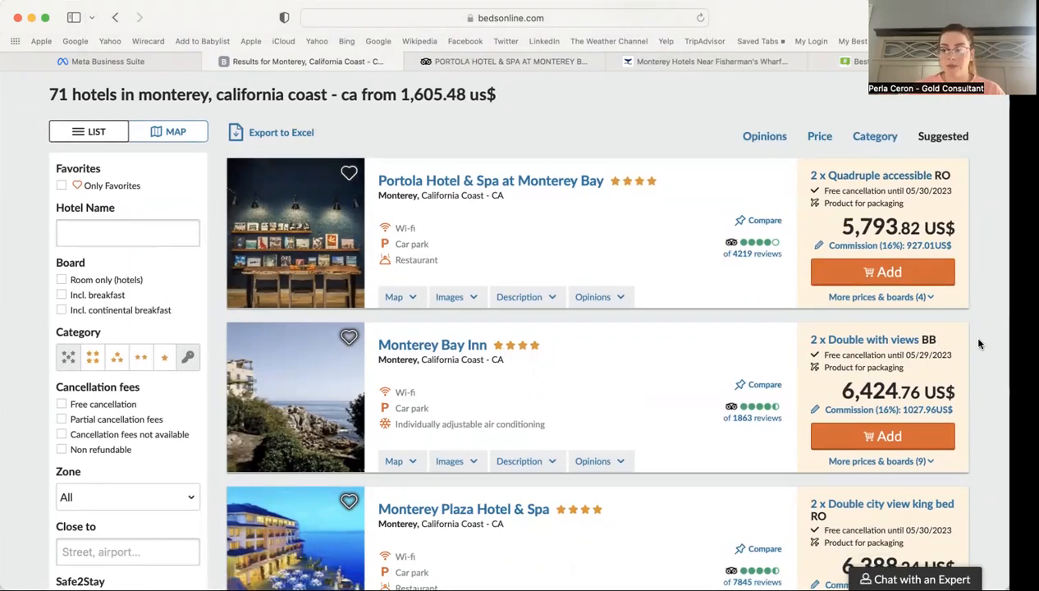
scroll(985, 345, down, 3)
scroll(990, 350, down, 3)
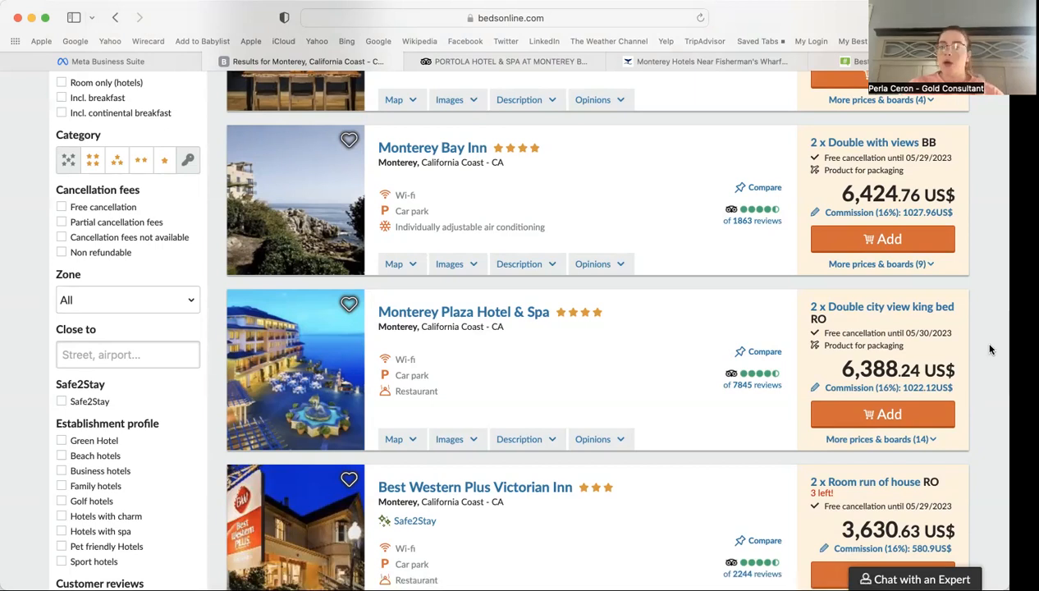
scroll(990, 349, up, 3)
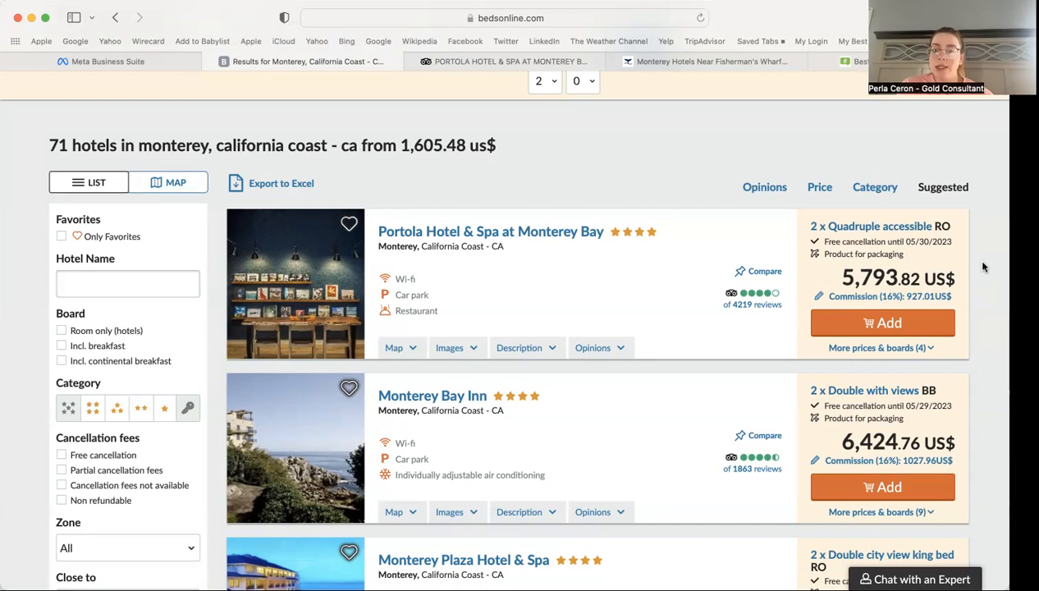
click(863, 232)
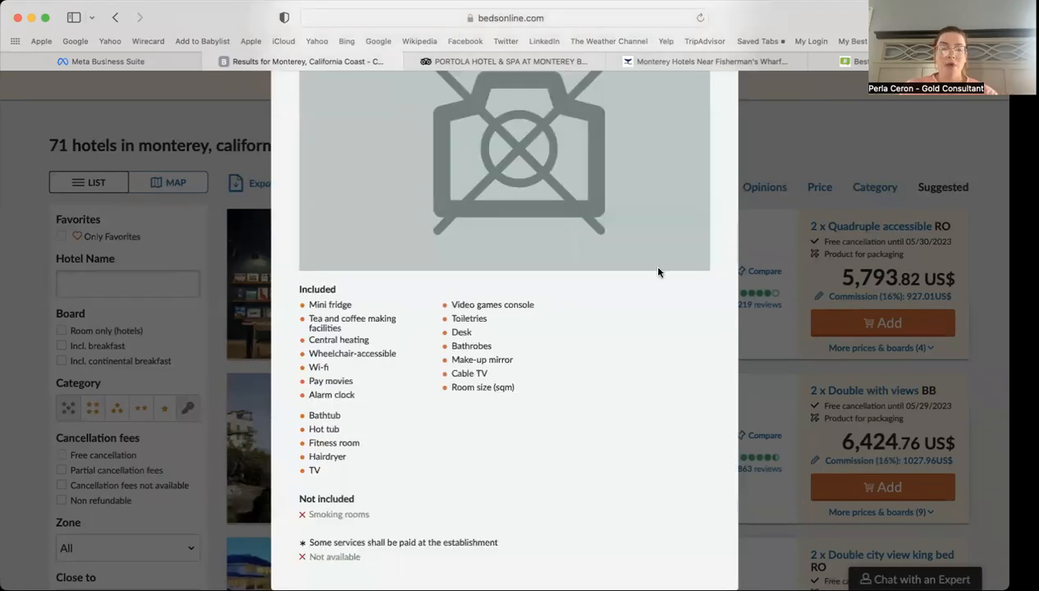
scroll(657, 271, up, 5)
scroll(657, 272, down, 3)
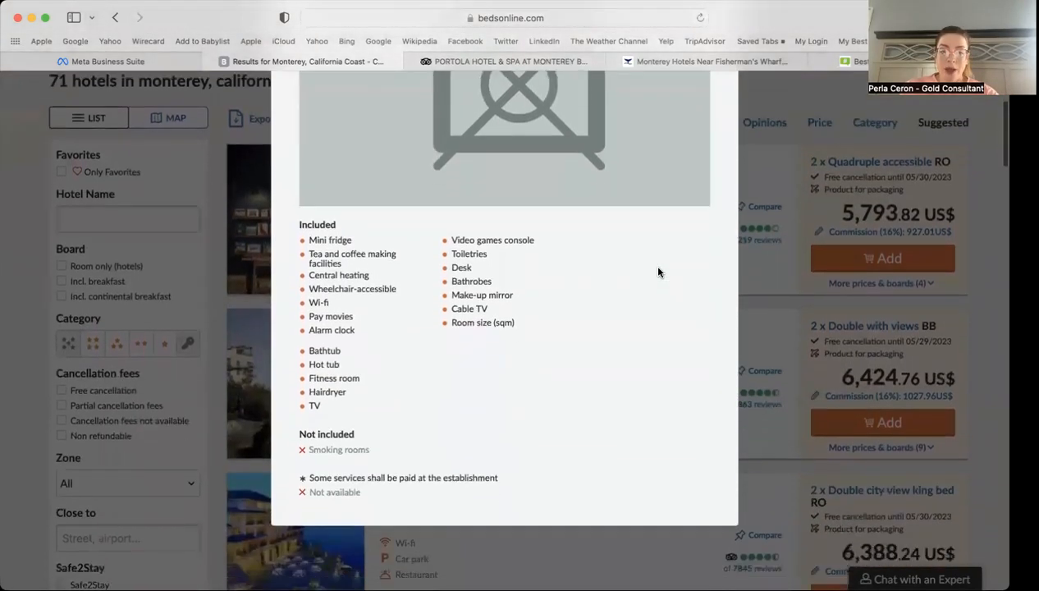
scroll(657, 272, up, 4)
scroll(658, 272, up, 2)
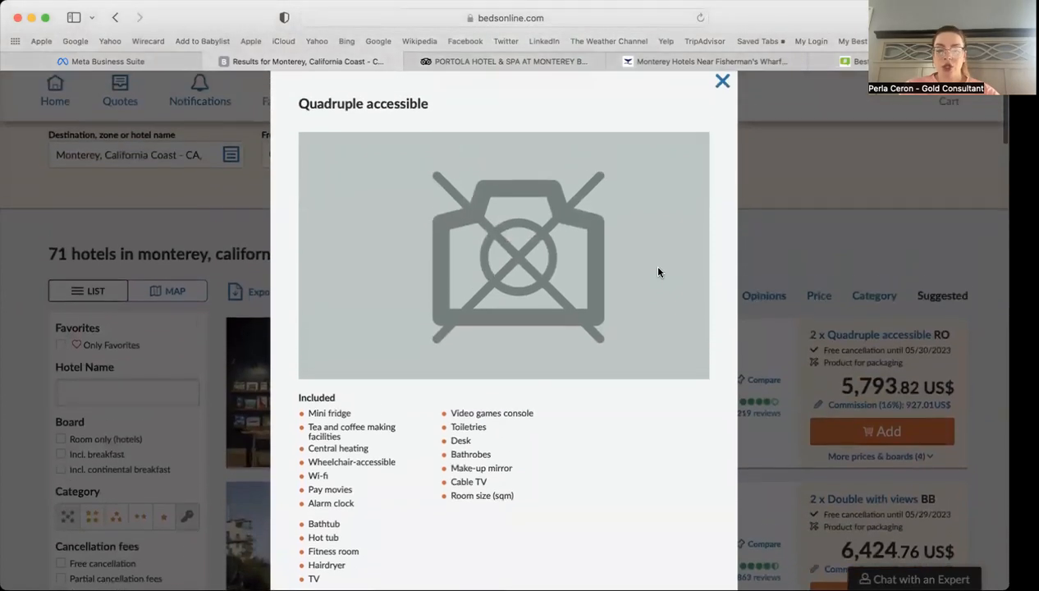
click(722, 91)
scroll(970, 358, down, 2)
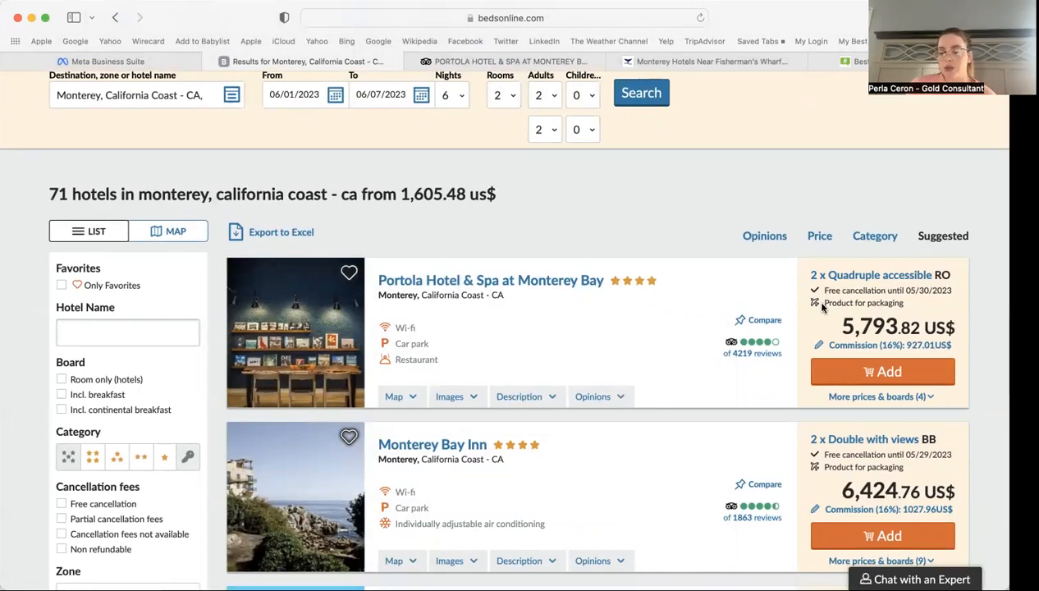
Step: Expand 'More prices & boards (4)' to list Portola Hotel & Spa's four room options
click(866, 398)
scroll(973, 366, down, 3)
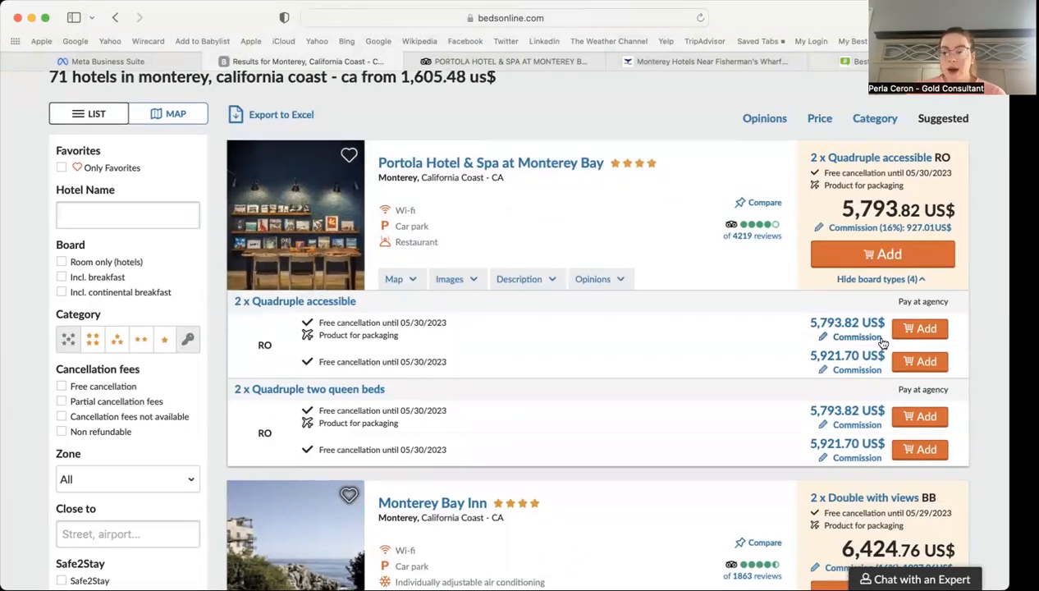
mouse_move(841, 329)
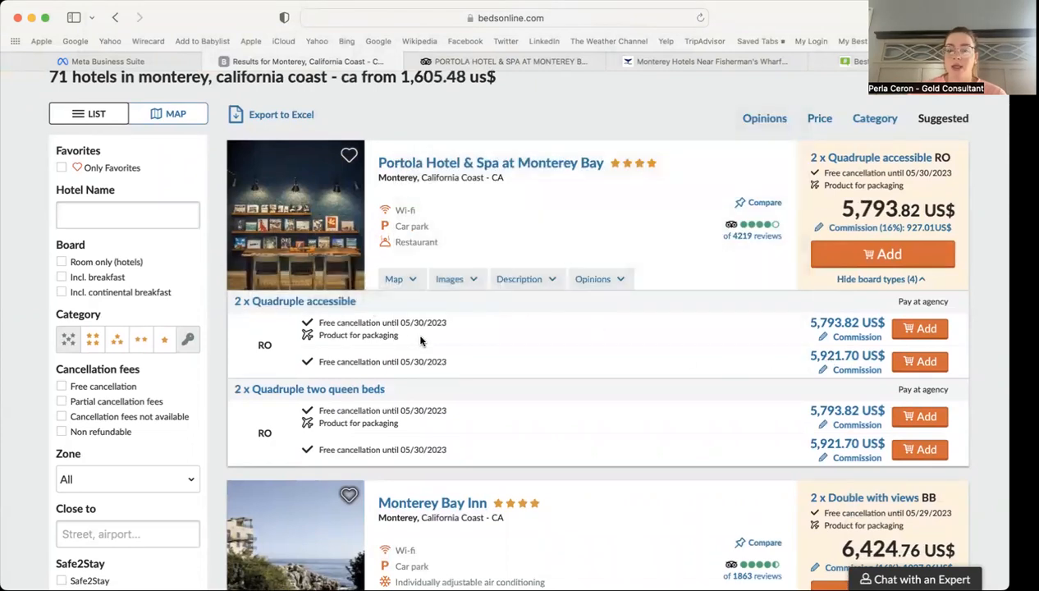
mouse_move(329, 363)
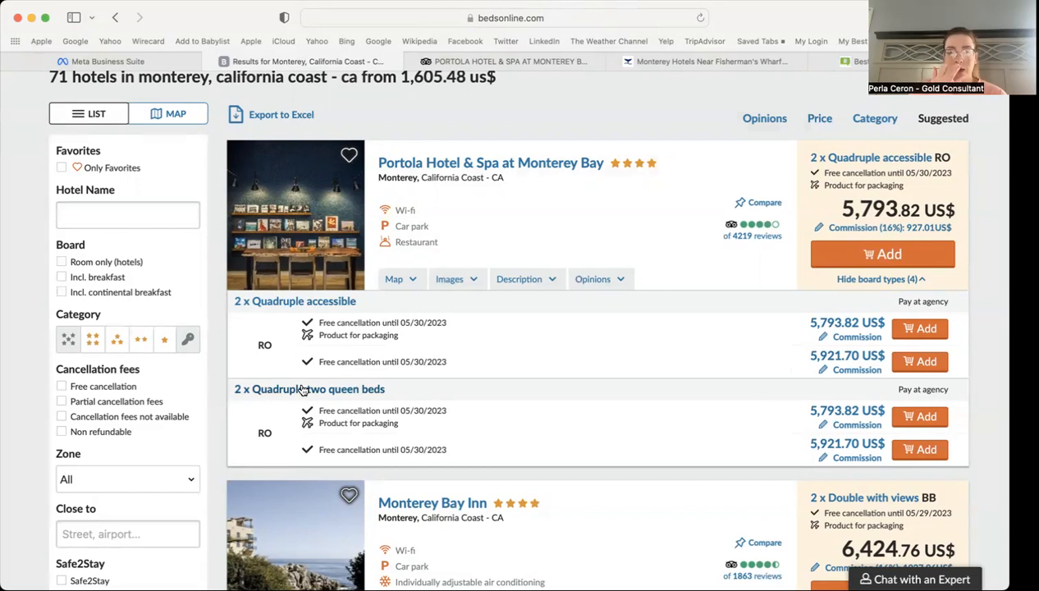
Step: View Portola Hotel & Spa on the Map tab, then its Images photo gallery
click(408, 280)
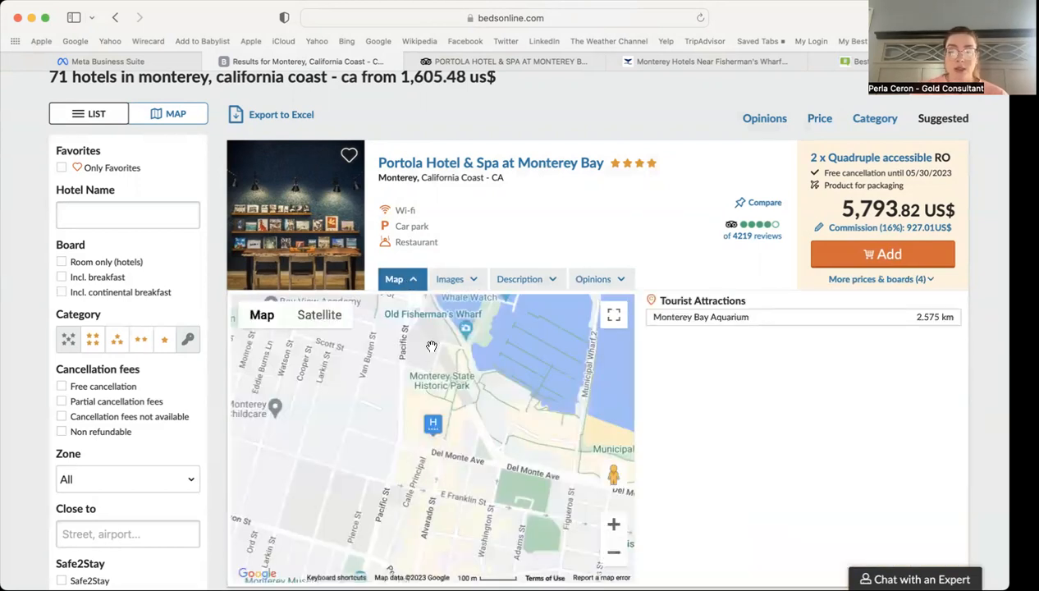
scroll(698, 425, down, 2)
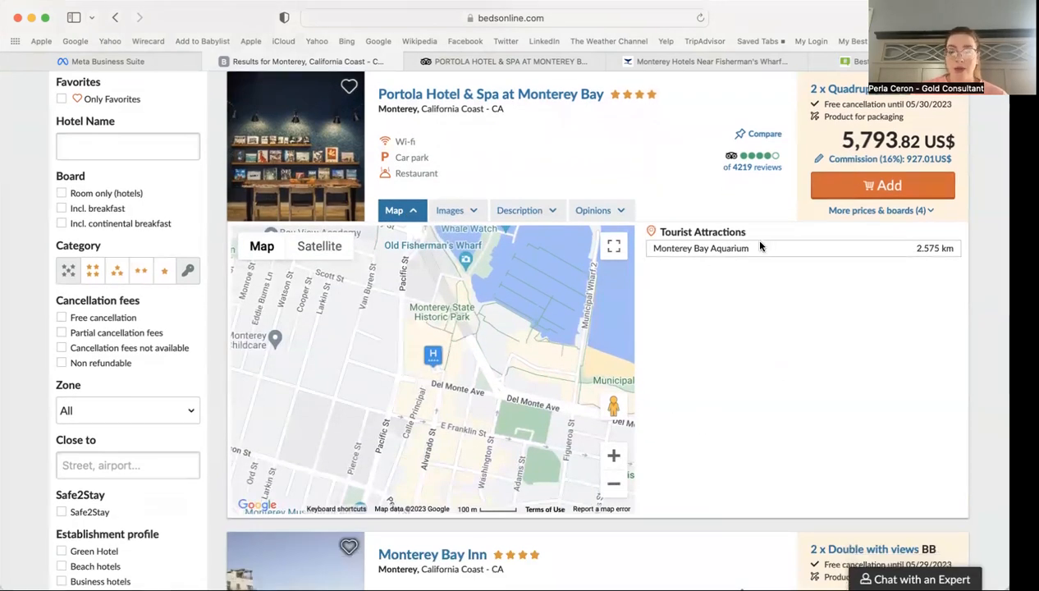
click(457, 210)
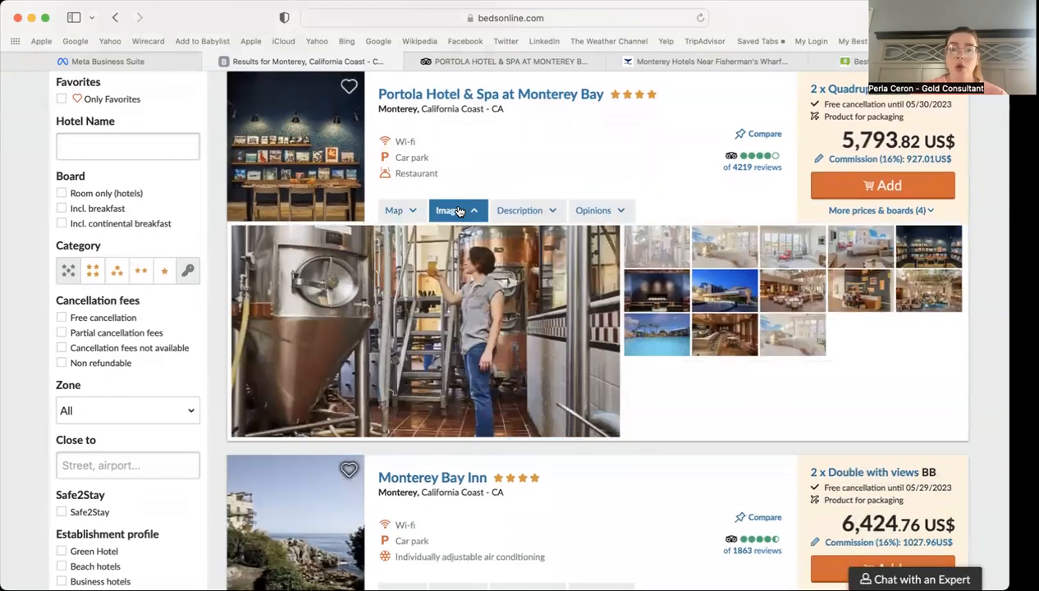
Step: View Portola's bedroom, restaurant, exterior, pool and bar photos, then its amenities and Tripadvisor reviews
click(707, 243)
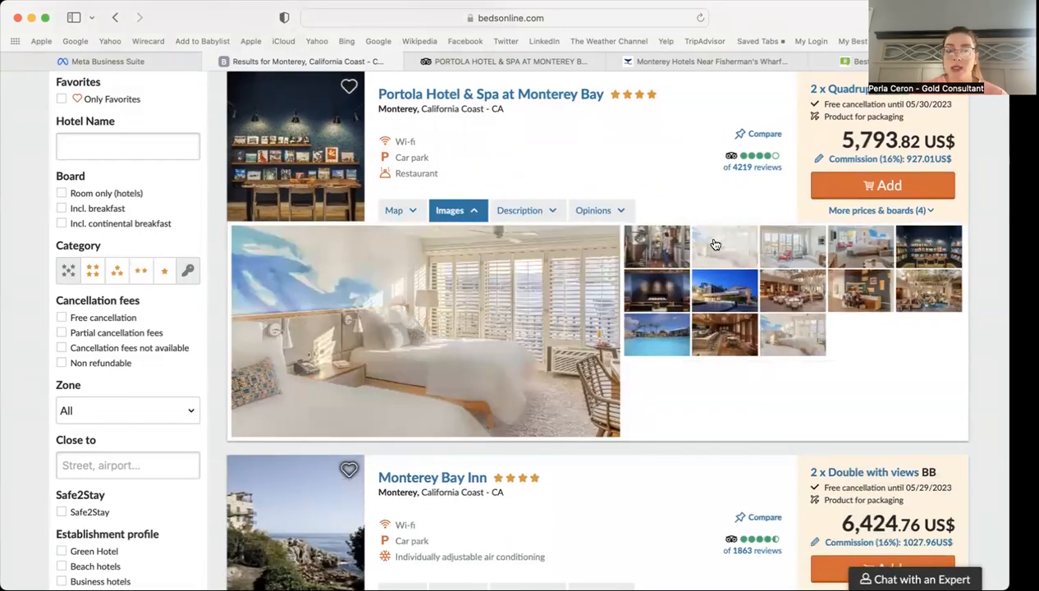
click(810, 247)
click(858, 246)
click(925, 246)
click(789, 289)
click(733, 292)
click(668, 328)
click(724, 333)
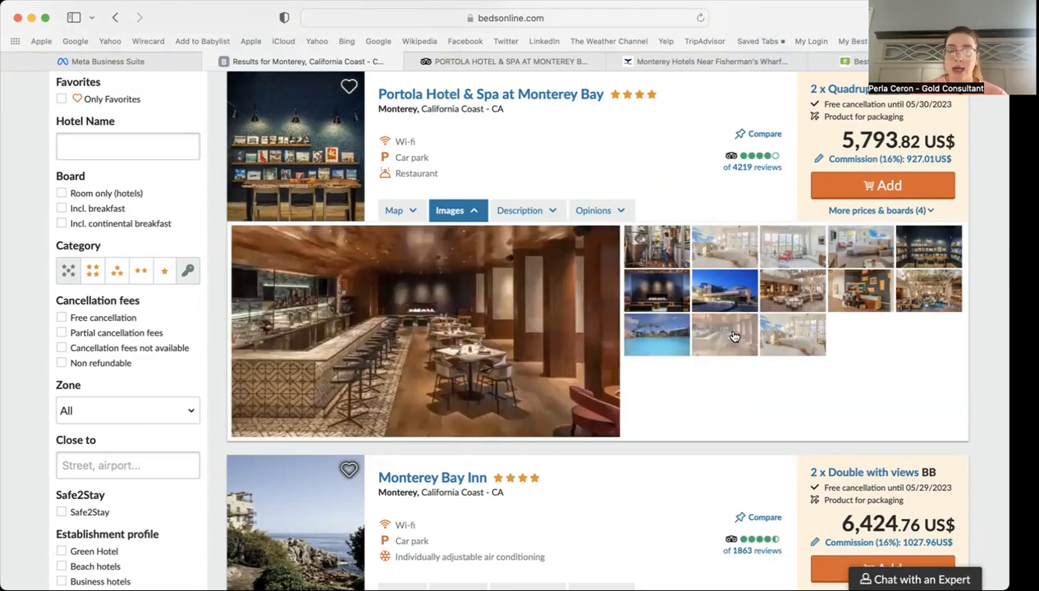
click(548, 213)
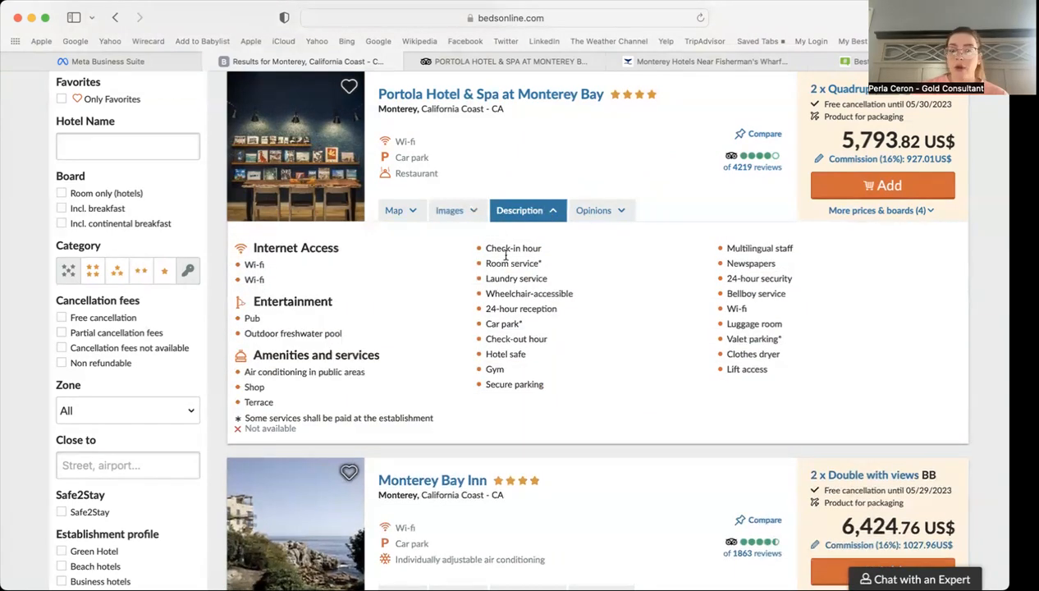
click(592, 214)
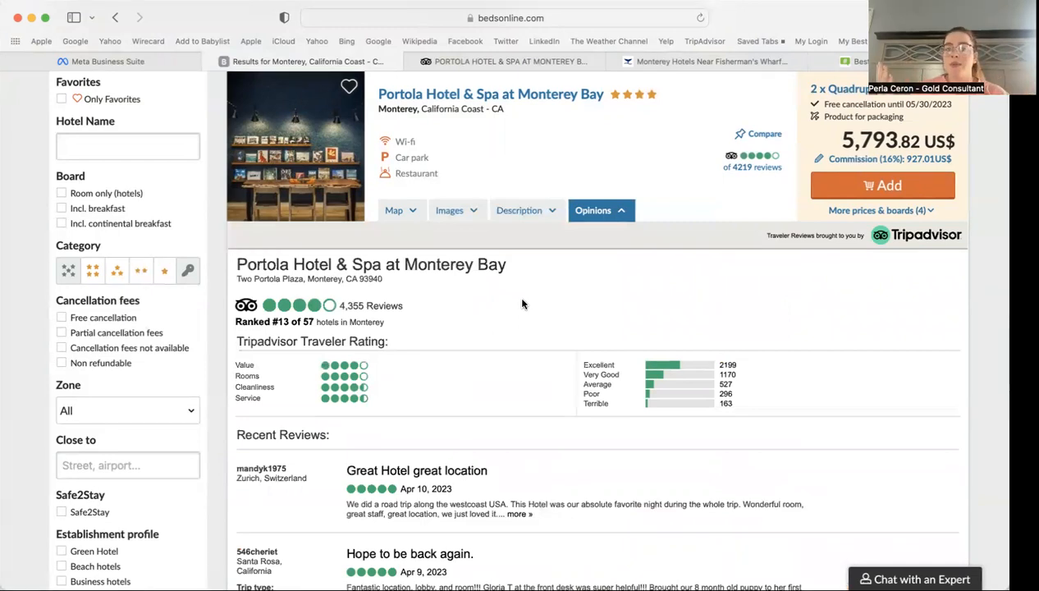
Step: Scroll the reviews, then show the map with Monterey Bay Aquarium 2.575 km away
scroll(522, 305, down, 8)
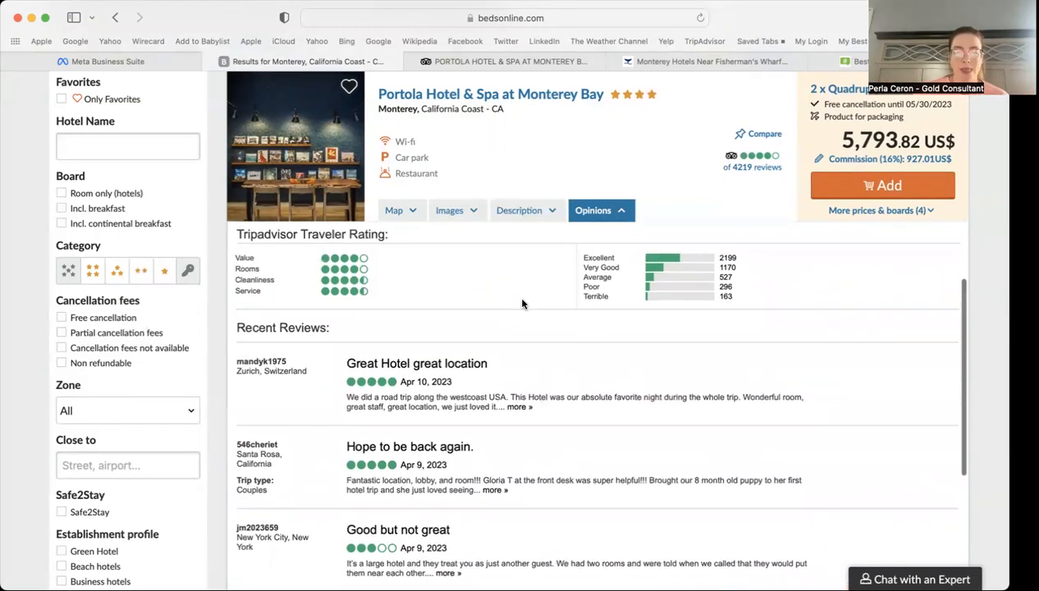
scroll(522, 304, up, 8)
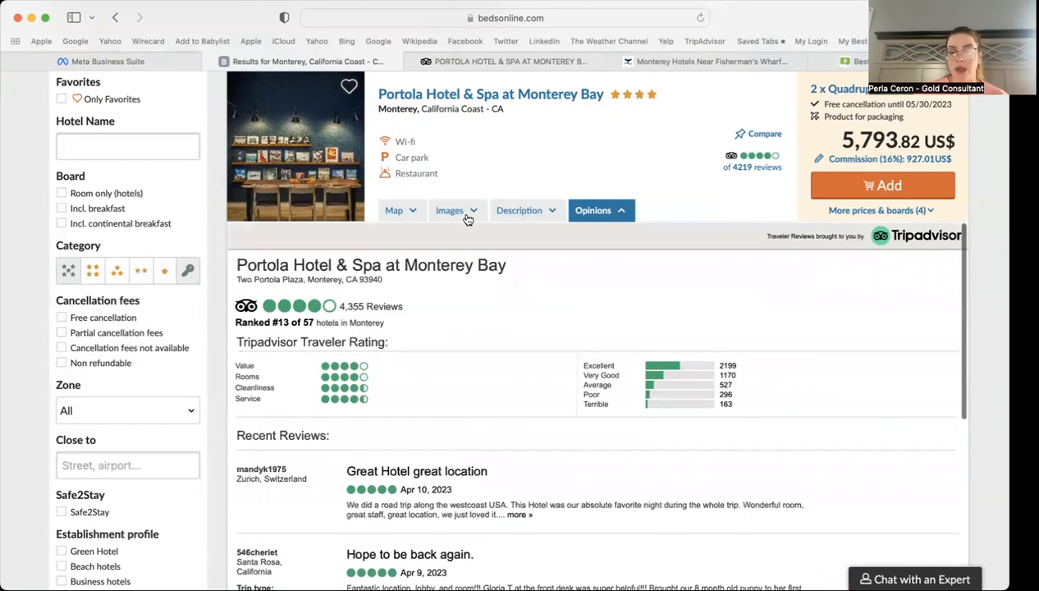
click(399, 212)
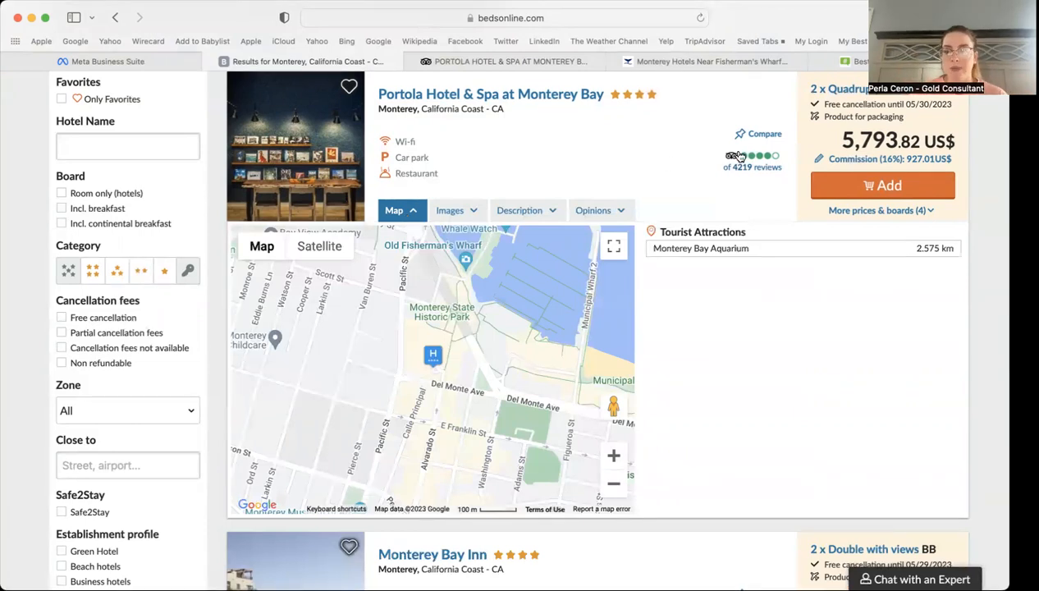
scroll(730, 148, up, 3)
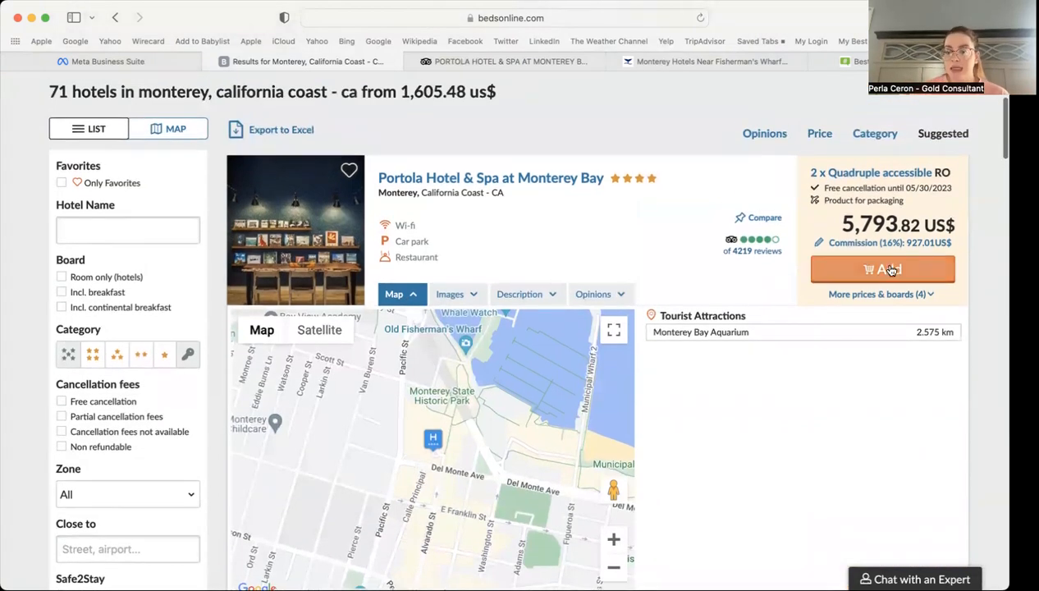
Step: Add Portola's quadruple accessible room as a package-only offer, bringing the cart to 5,825.32 US$
click(888, 271)
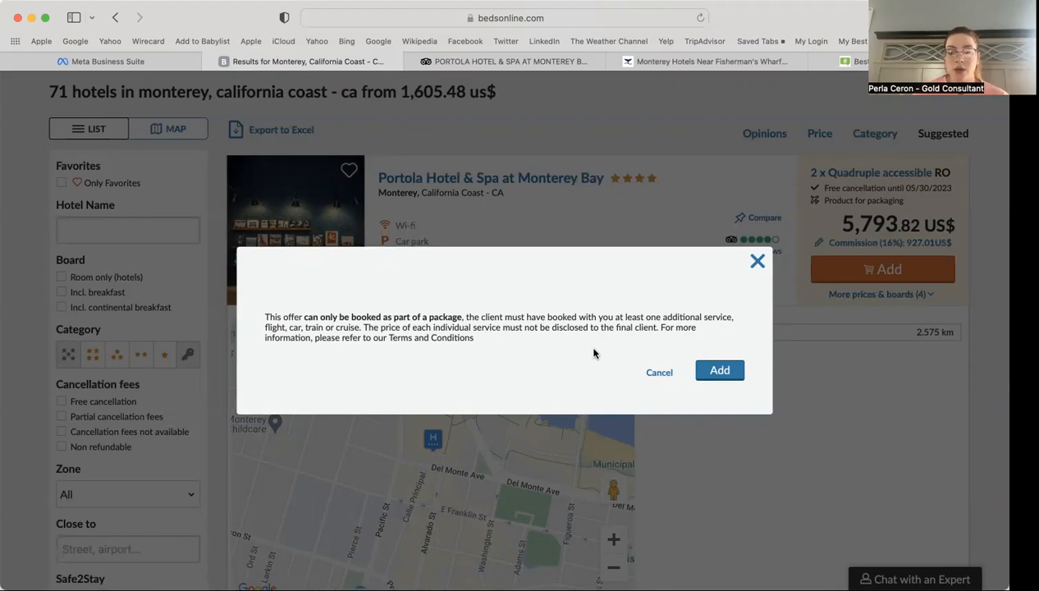
click(724, 371)
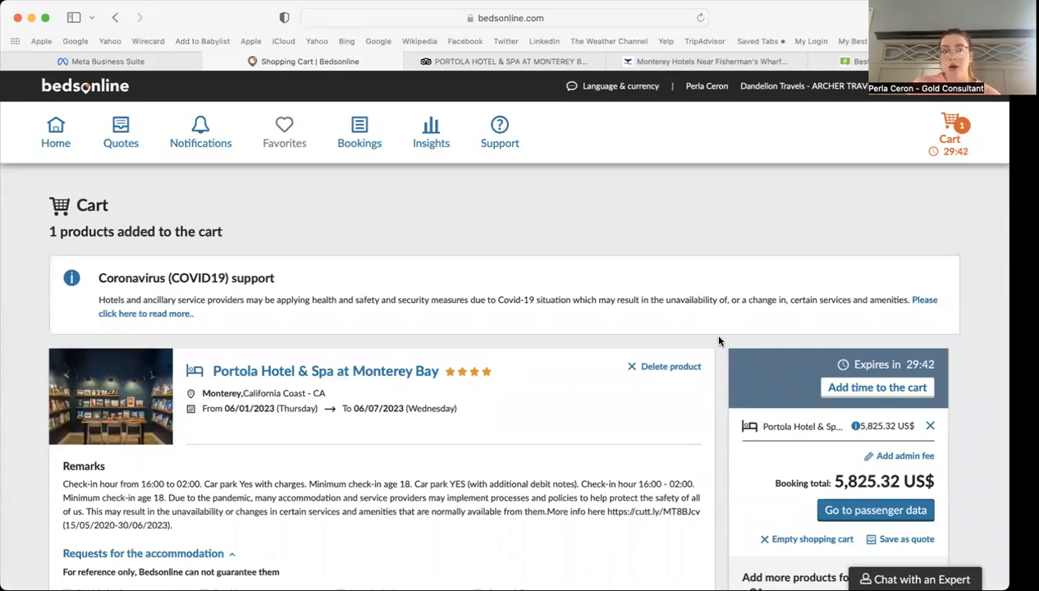
scroll(718, 340, down, 5)
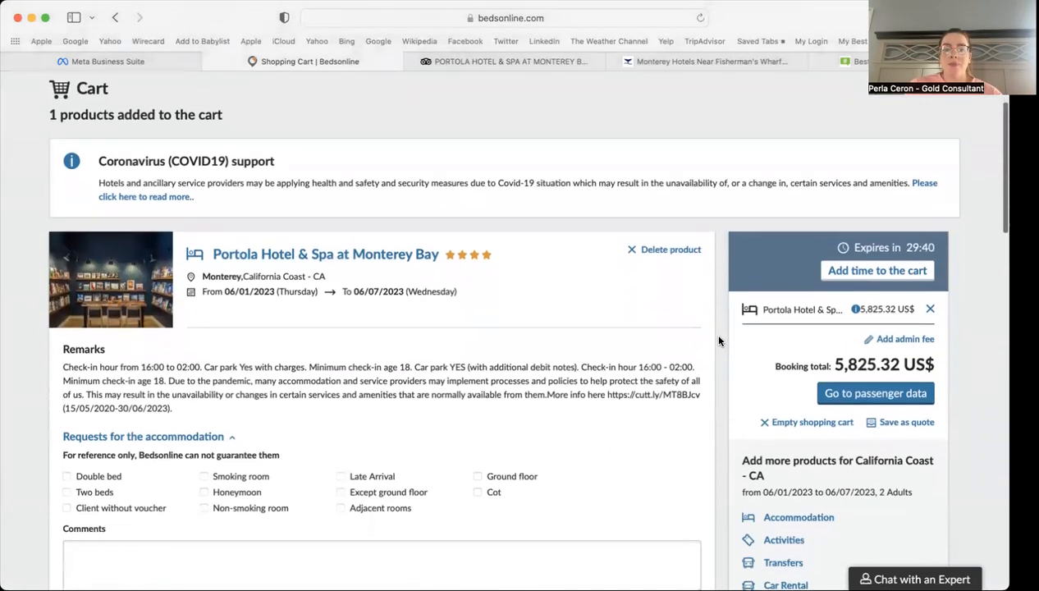
scroll(718, 340, up, 1)
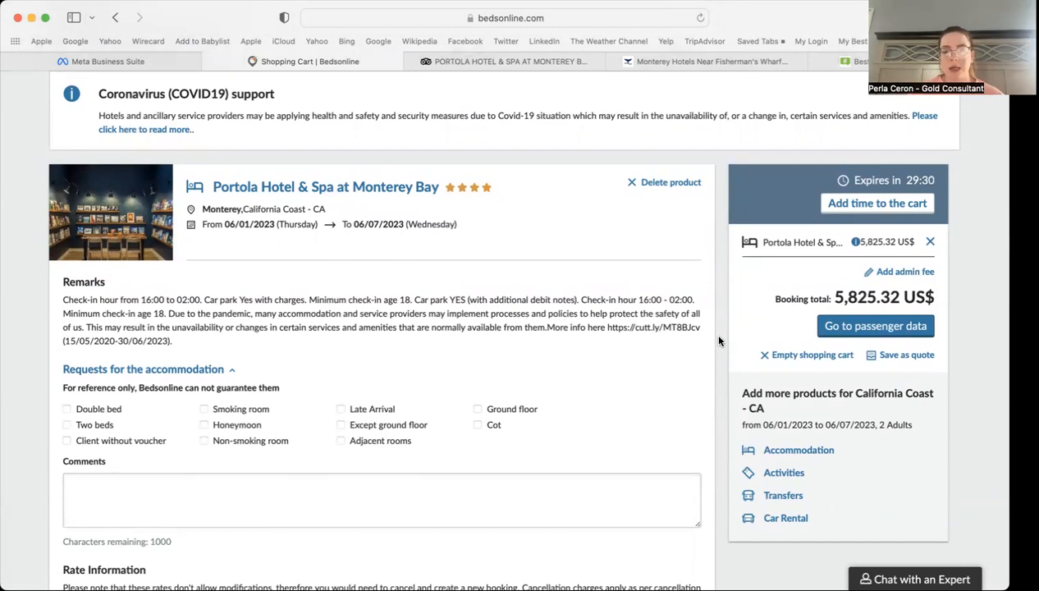
scroll(719, 341, up, 1)
scroll(719, 341, down, 1)
scroll(719, 341, down, 1)
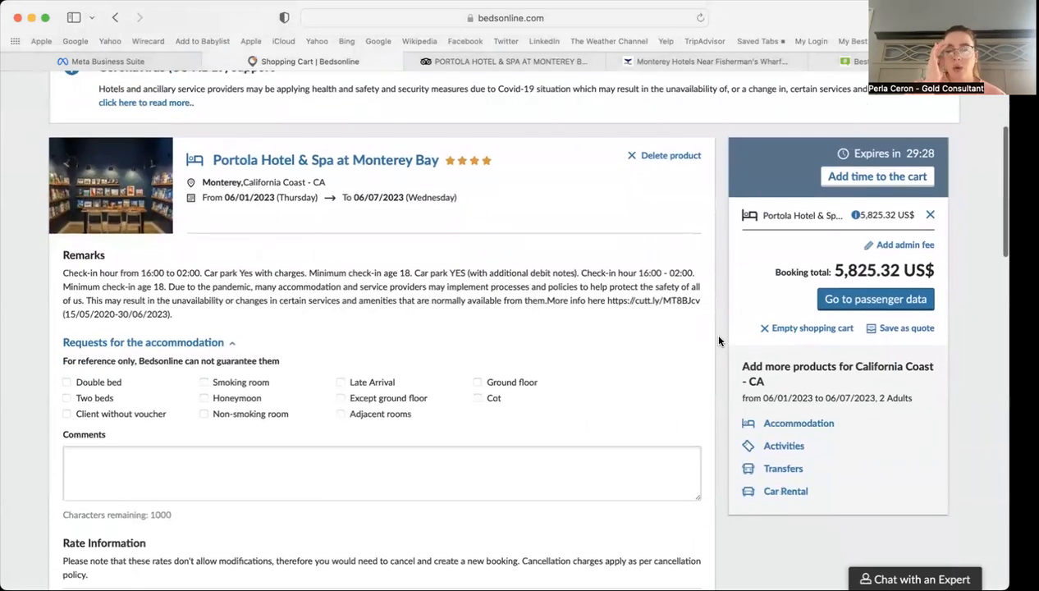
scroll(719, 341, up, 1)
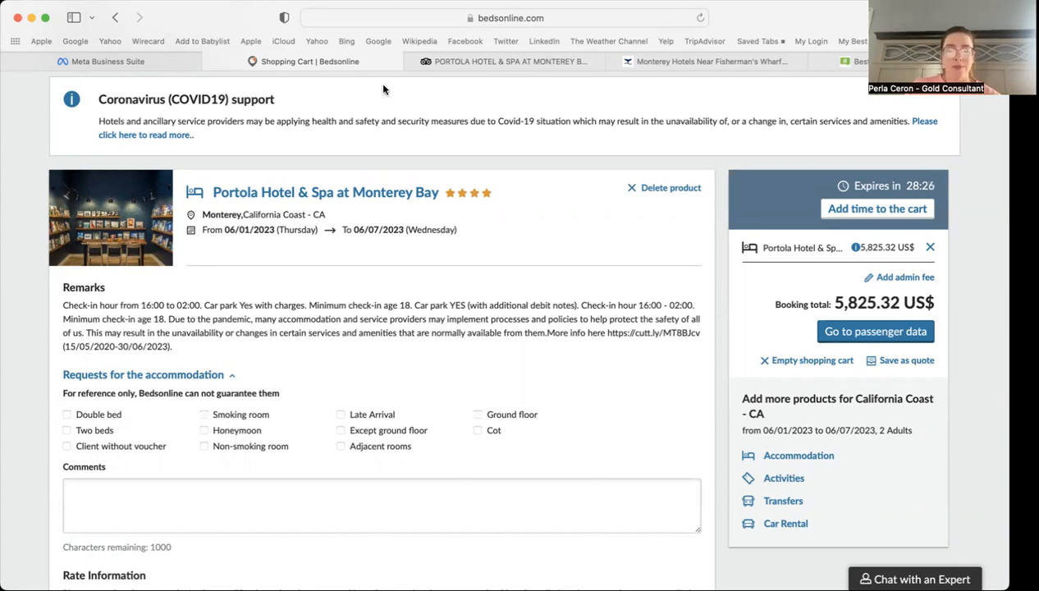
click(566, 376)
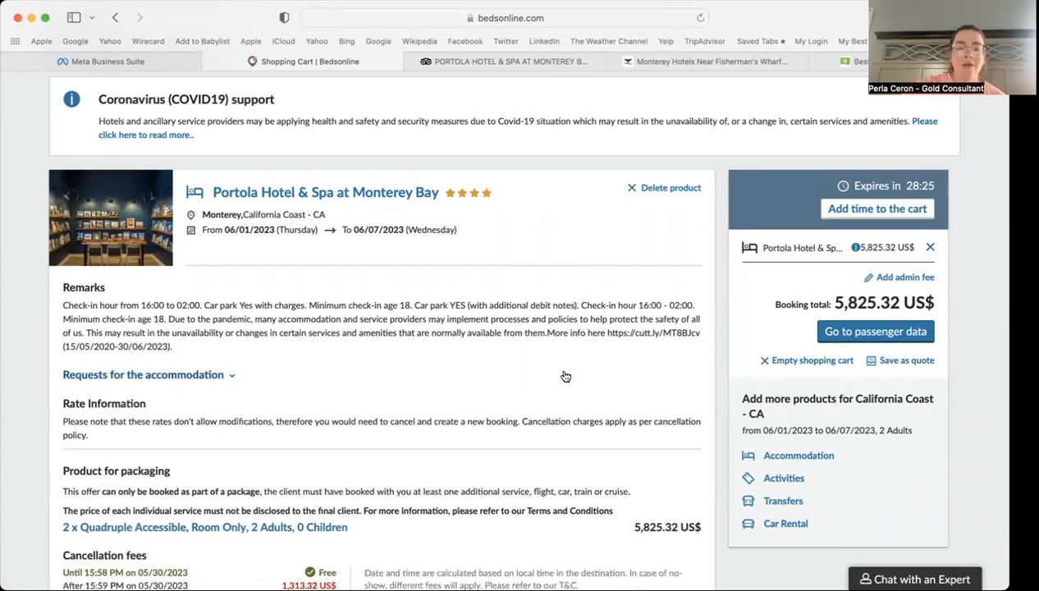
click(535, 378)
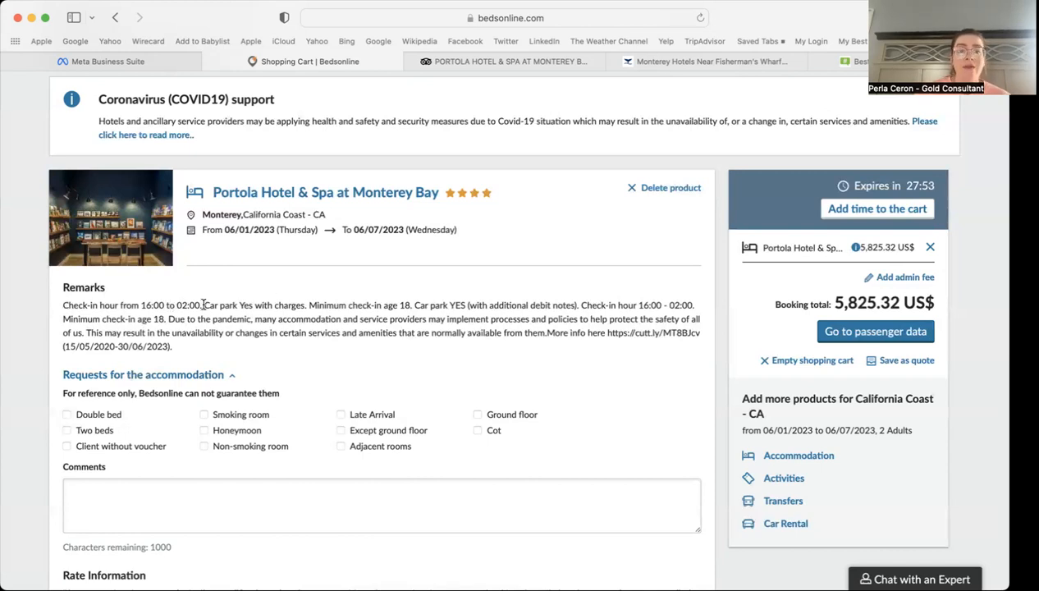
drag(205, 305, 305, 308)
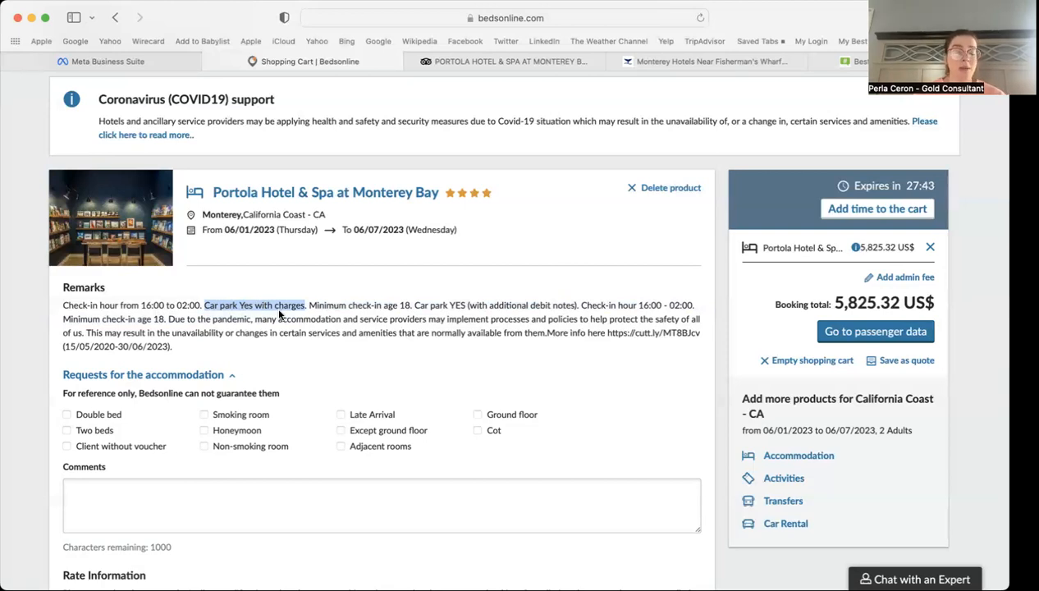
click(330, 329)
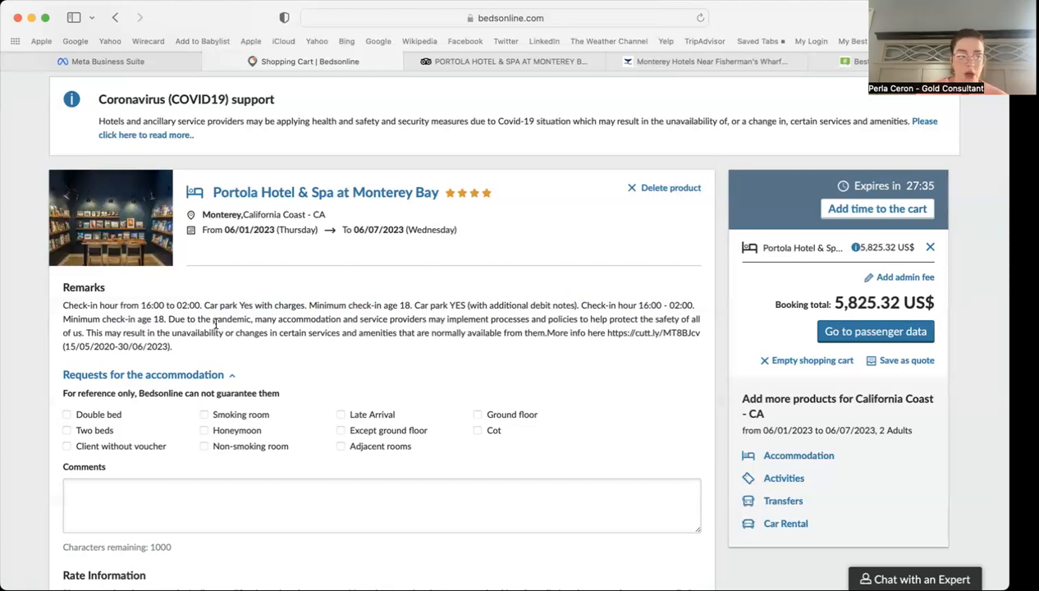
scroll(293, 354, down, 5)
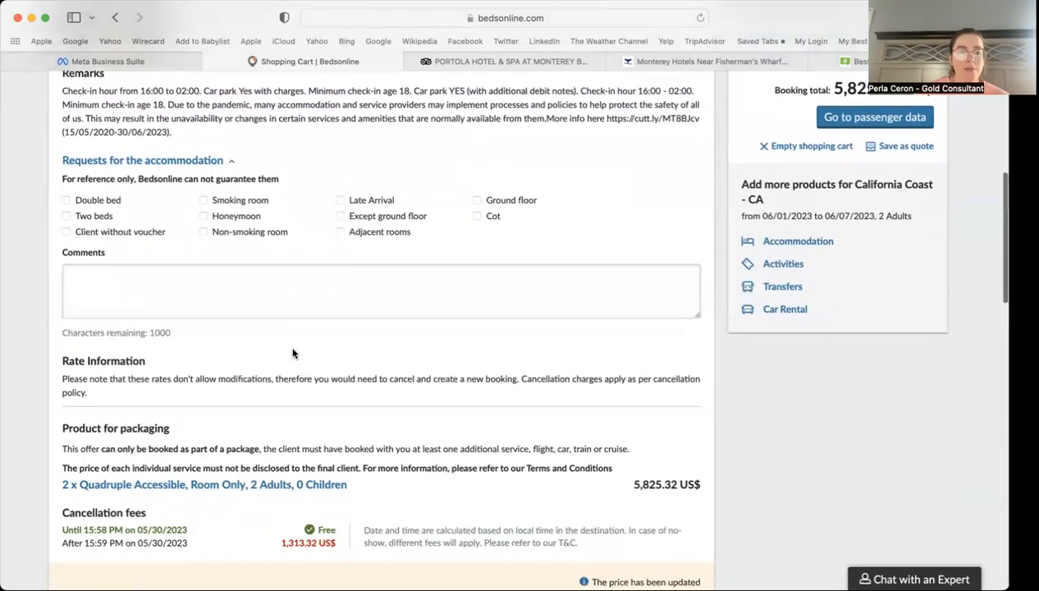
scroll(292, 369, down, 1)
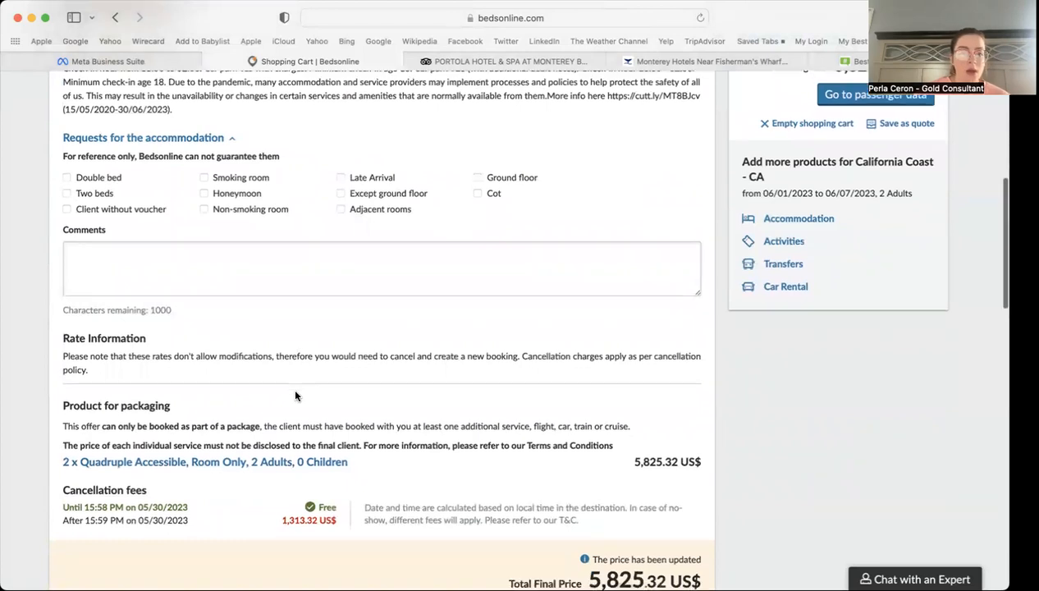
scroll(296, 394, down, 1)
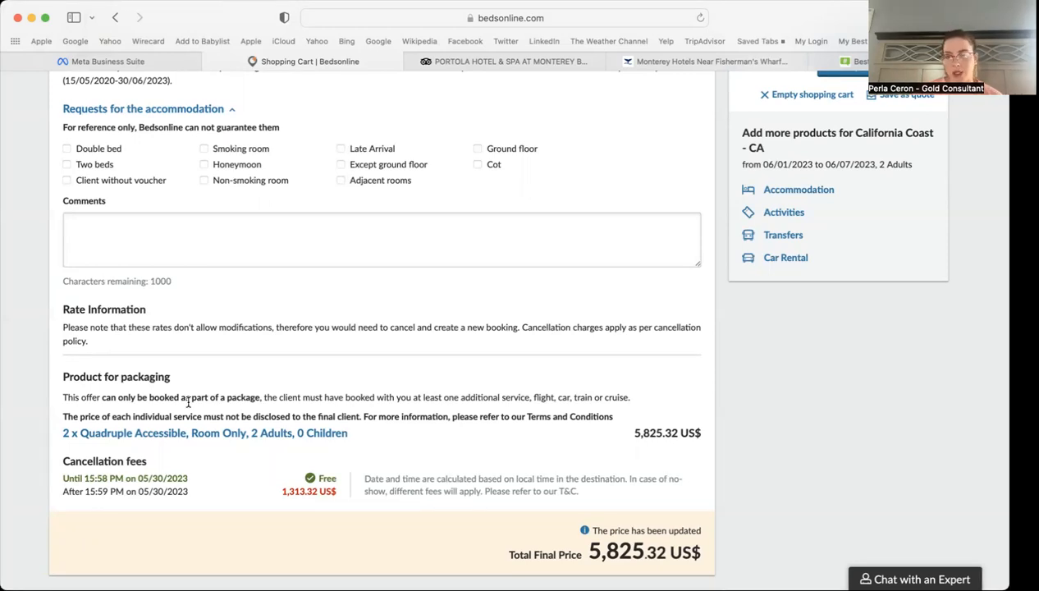
scroll(188, 402, down, 2)
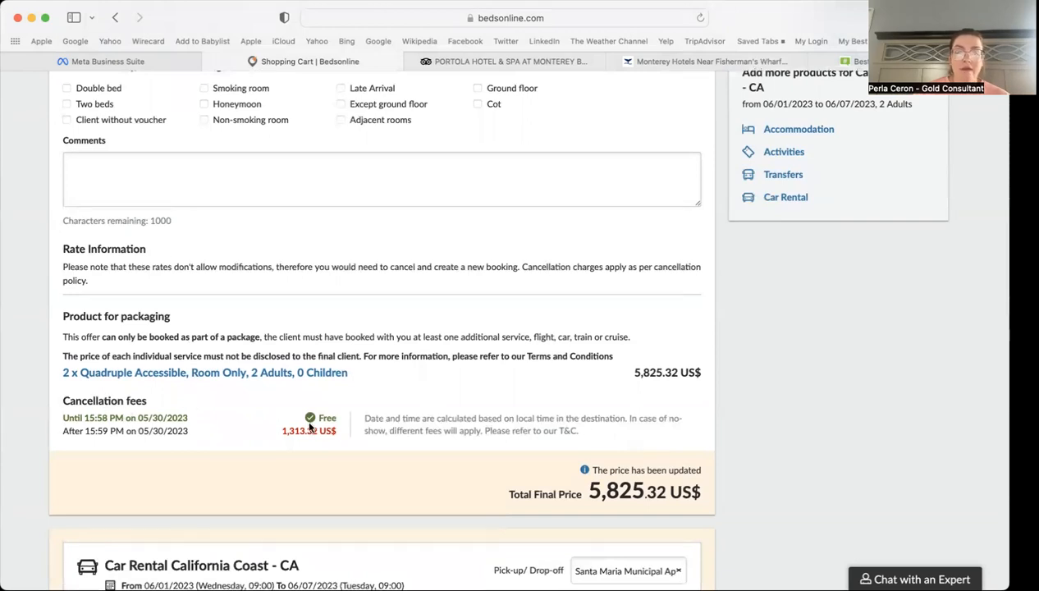
drag(139, 417, 171, 417)
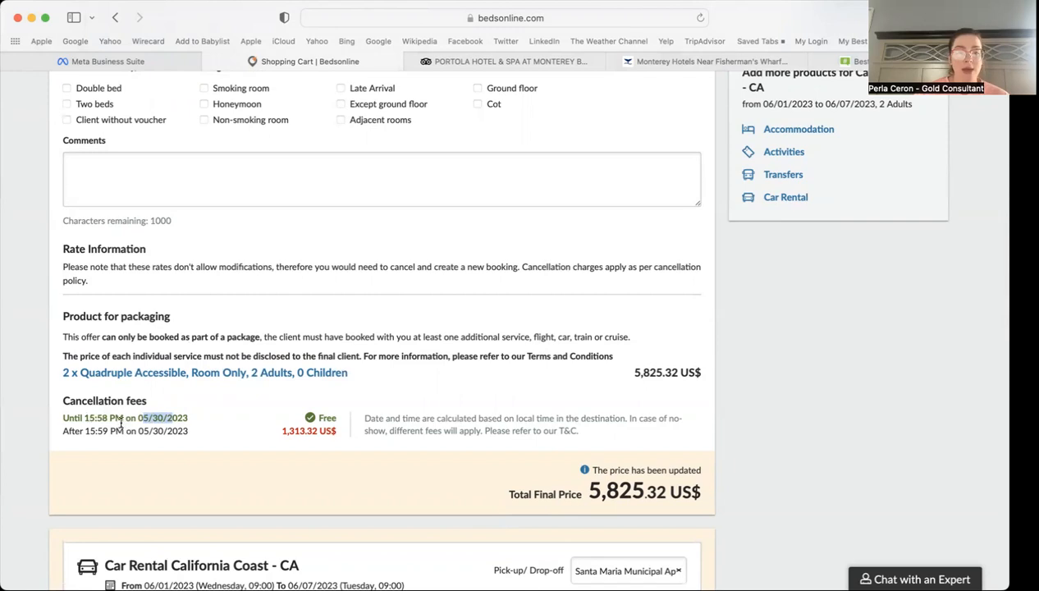
click(239, 396)
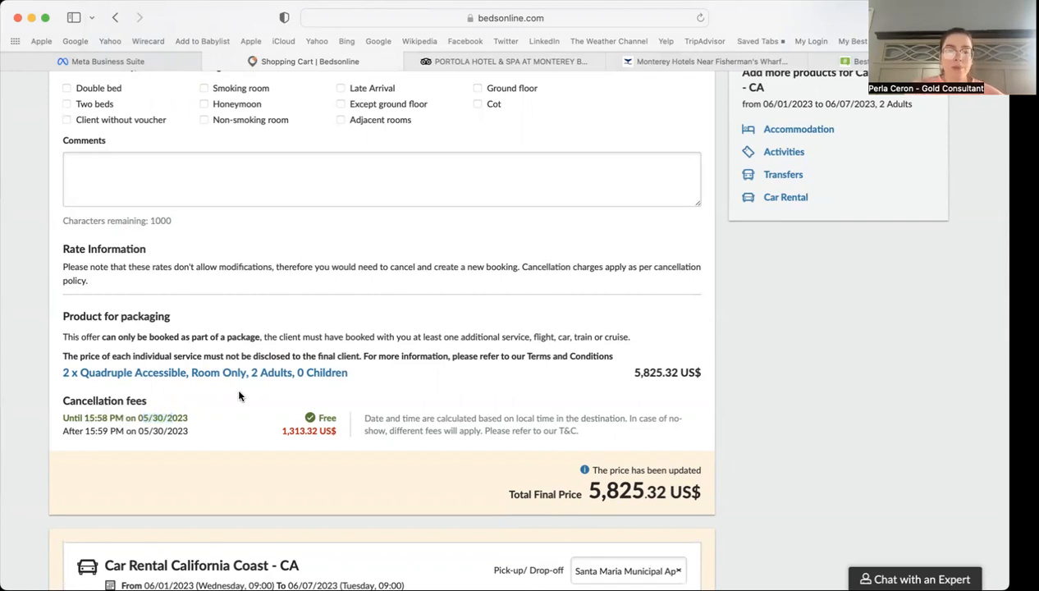
scroll(238, 396, down, 2)
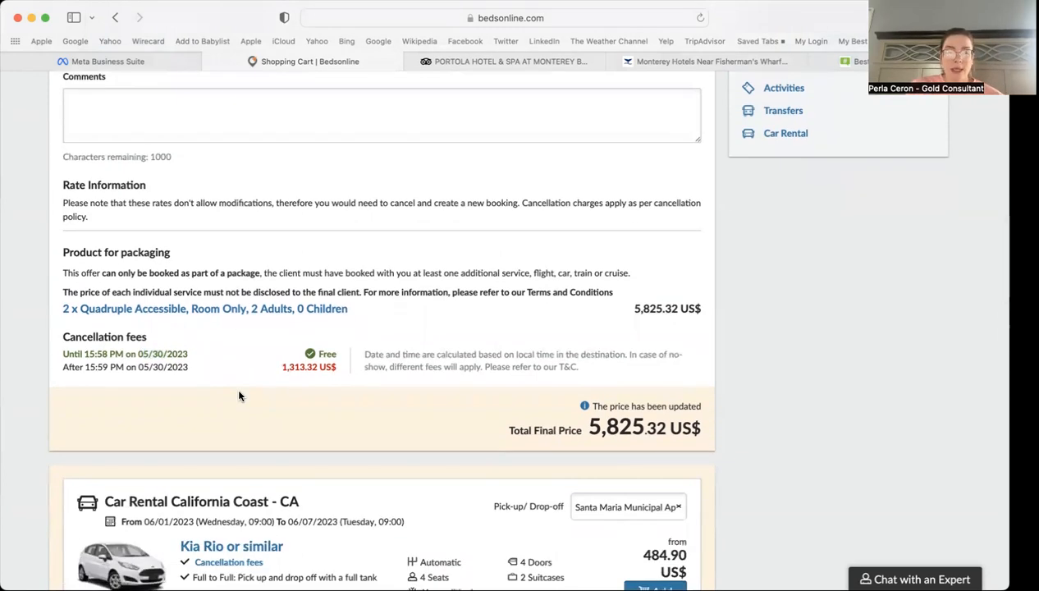
scroll(238, 397, down, 3)
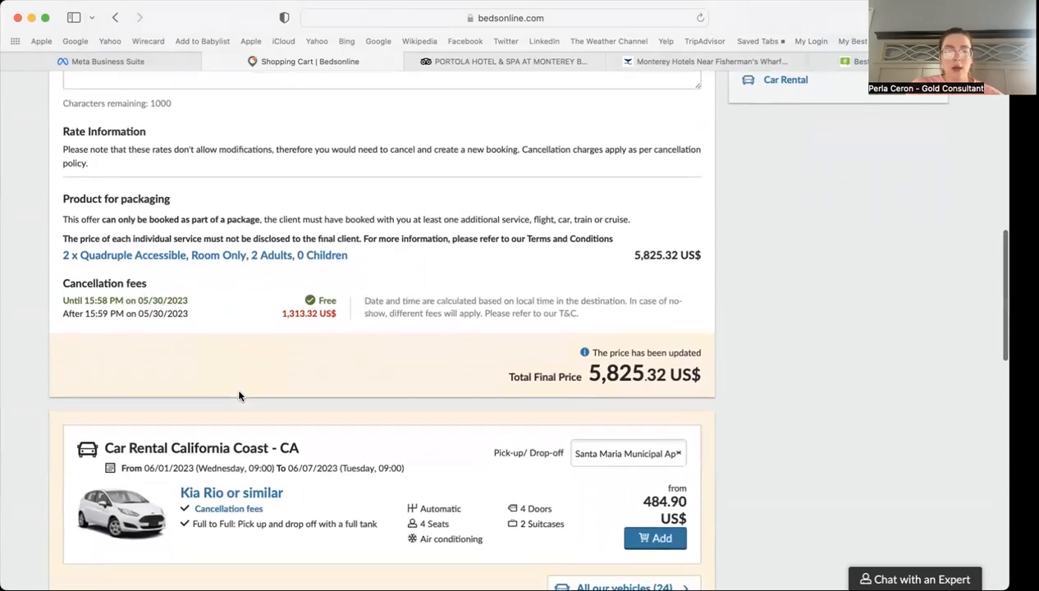
scroll(238, 396, down, 5)
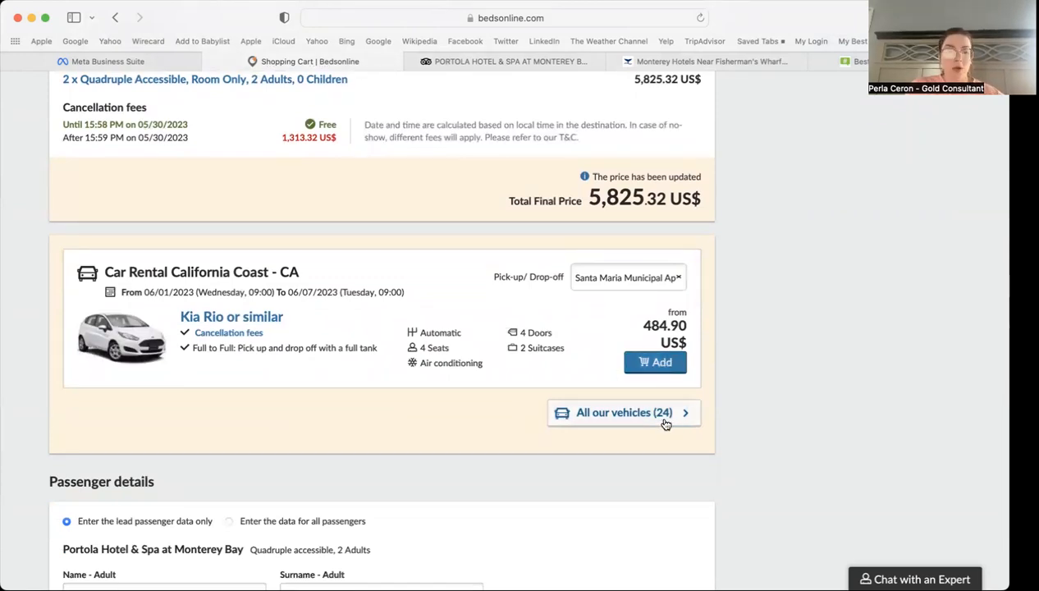
Step: Check the pick-up and drop-off location list without changing it
click(644, 277)
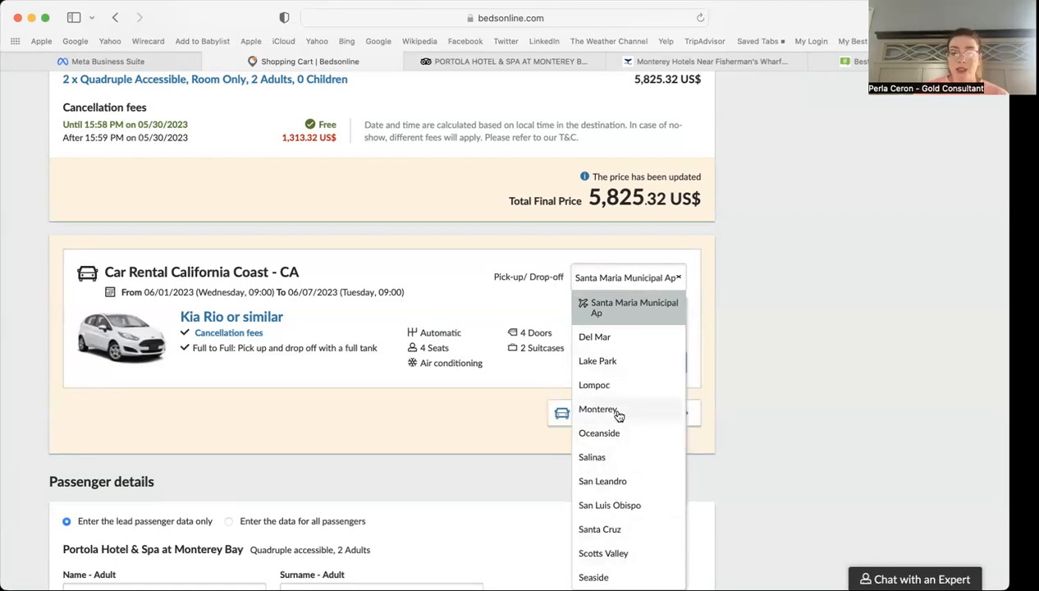
scroll(618, 503, down, 3)
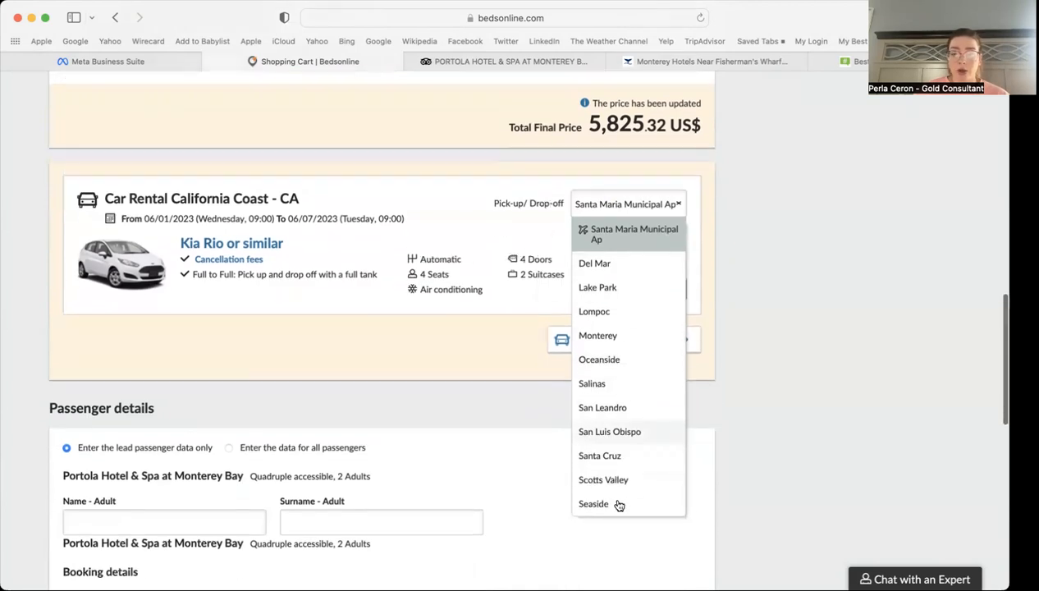
click(718, 269)
scroll(703, 260, up, 3)
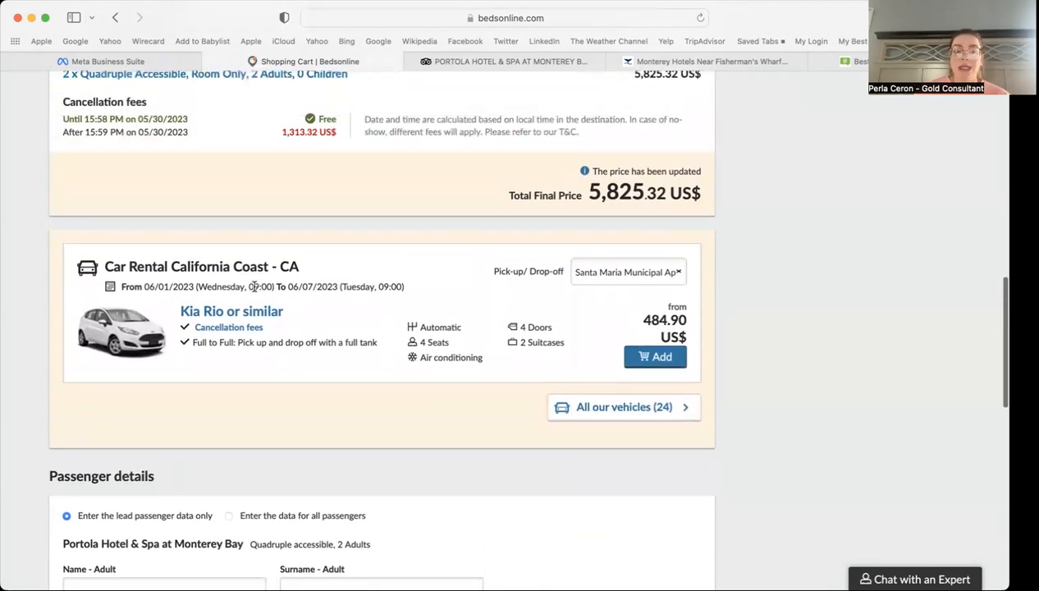
Step: Note the Wednesday 09:00 pick-up and Tuesday 09:00 drop-off, then list all 24 cars
drag(247, 286, 273, 288)
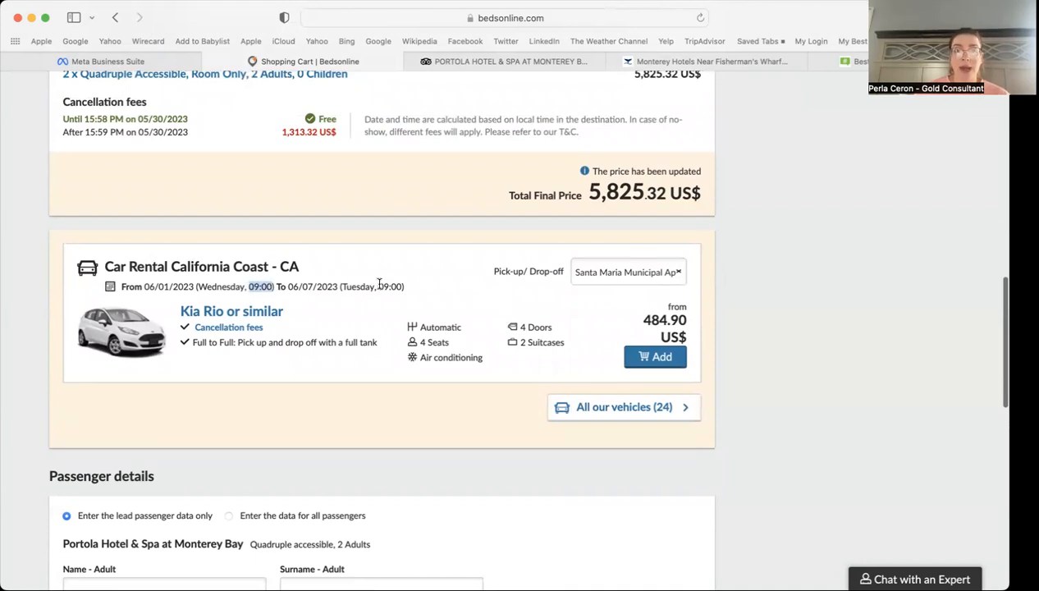
drag(378, 288, 404, 287)
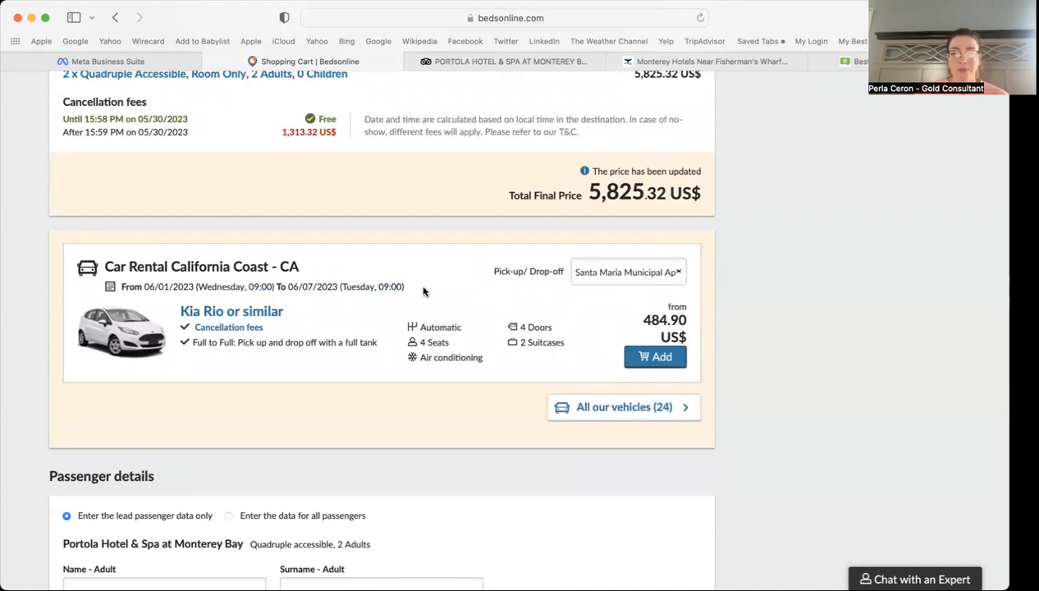
click(623, 411)
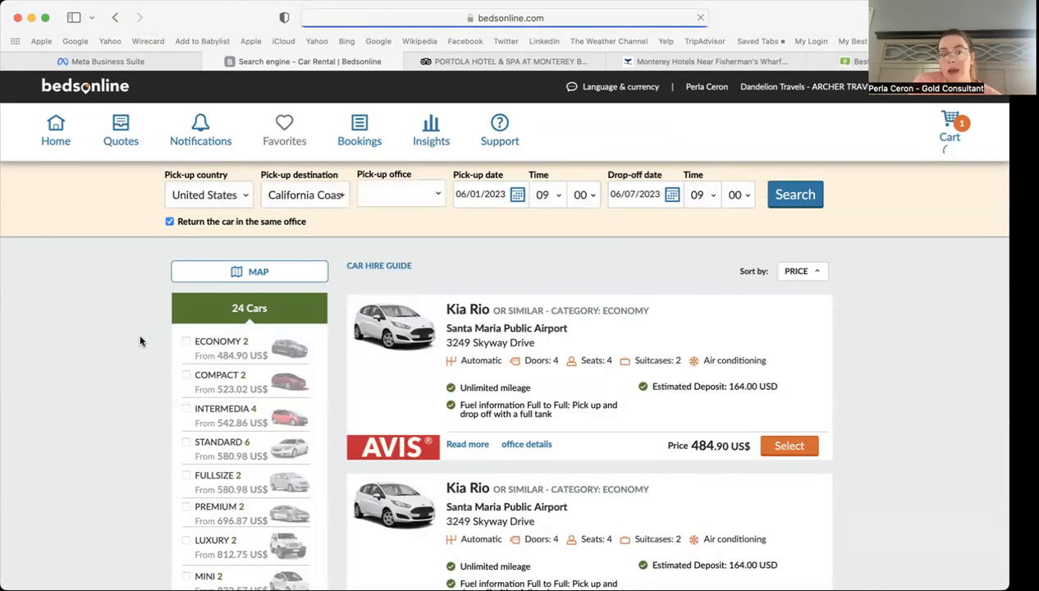
Step: Read the first Kia Rio's full terms, including minimum driver age 25 and cancellation policy
scroll(361, 359, down, 4)
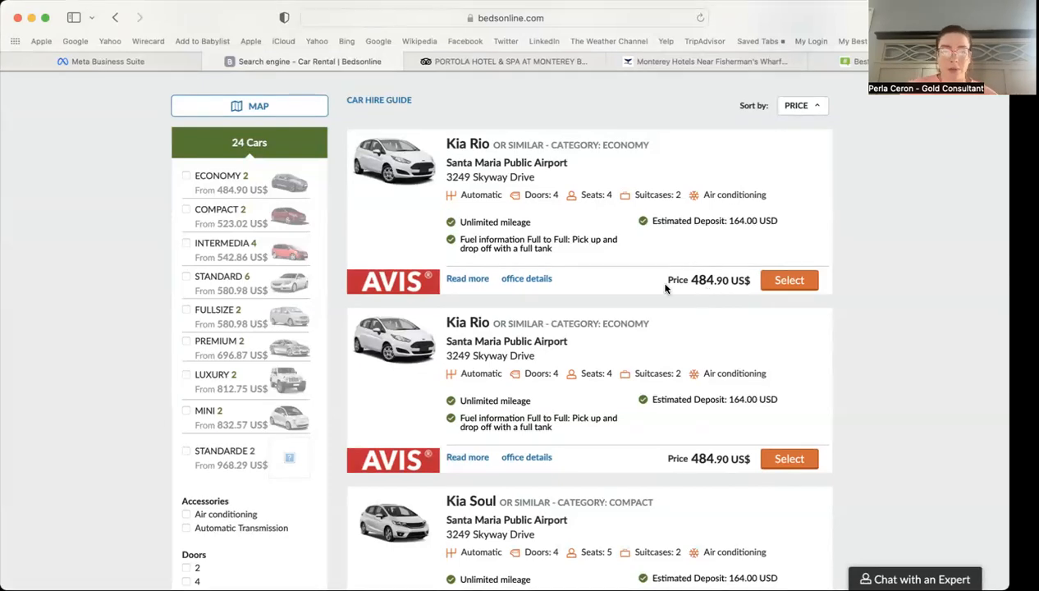
click(466, 279)
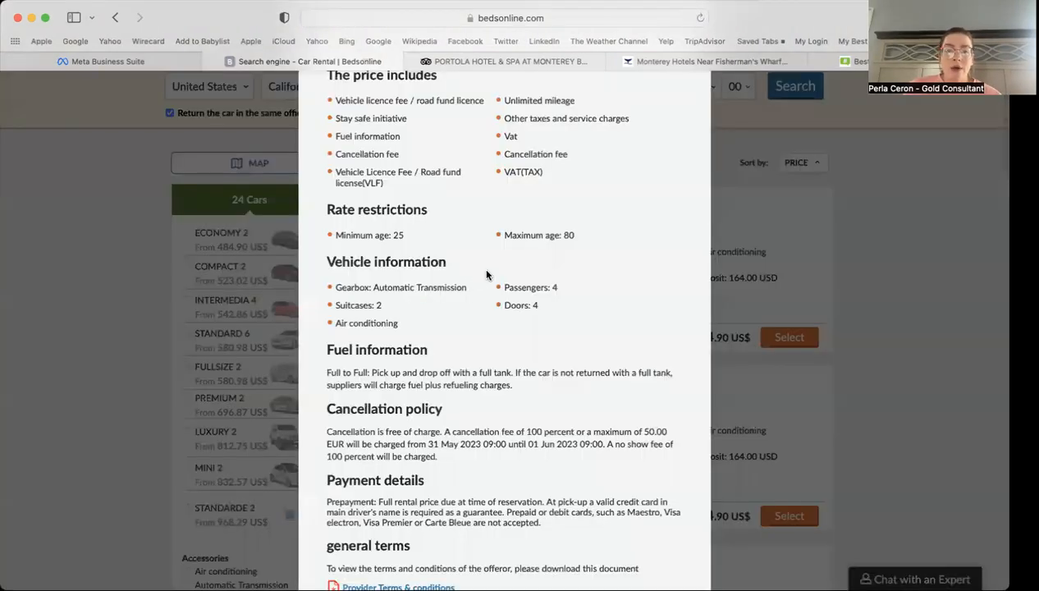
scroll(607, 268, up, 1)
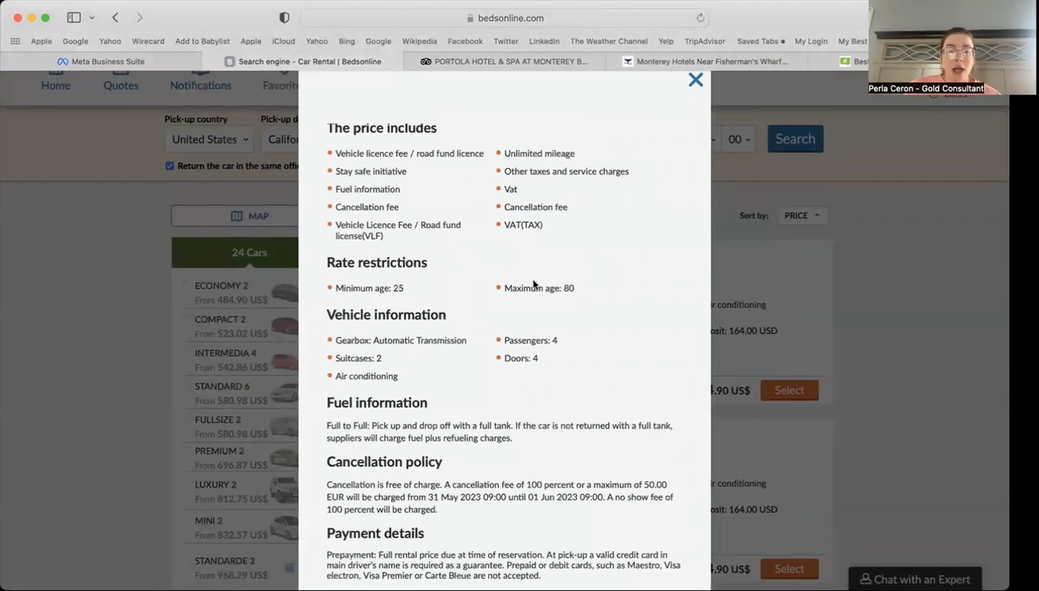
scroll(599, 298, down, 1)
scroll(598, 298, down, 3)
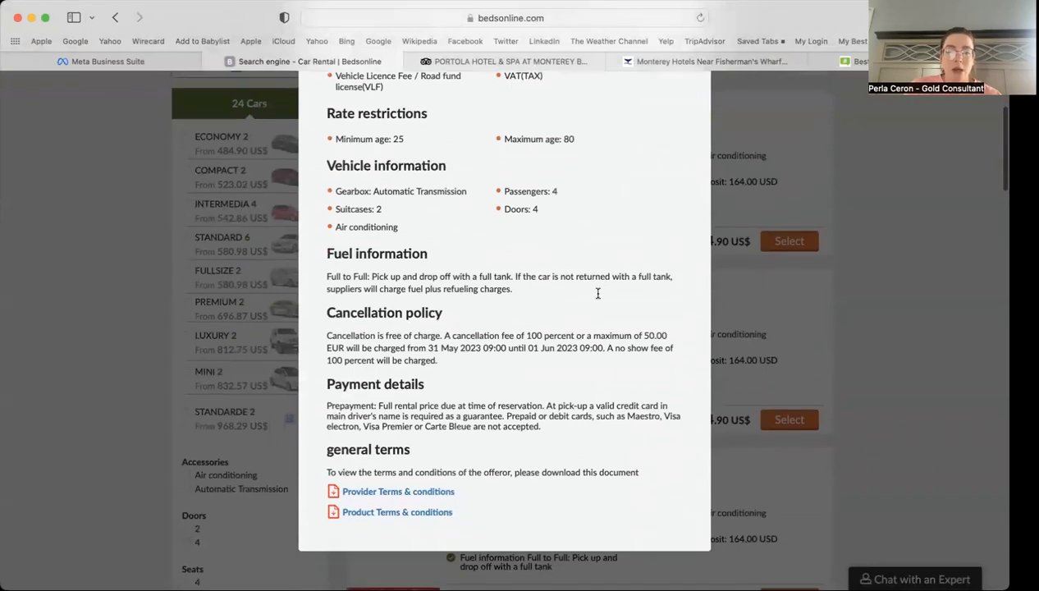
scroll(597, 298, up, 5)
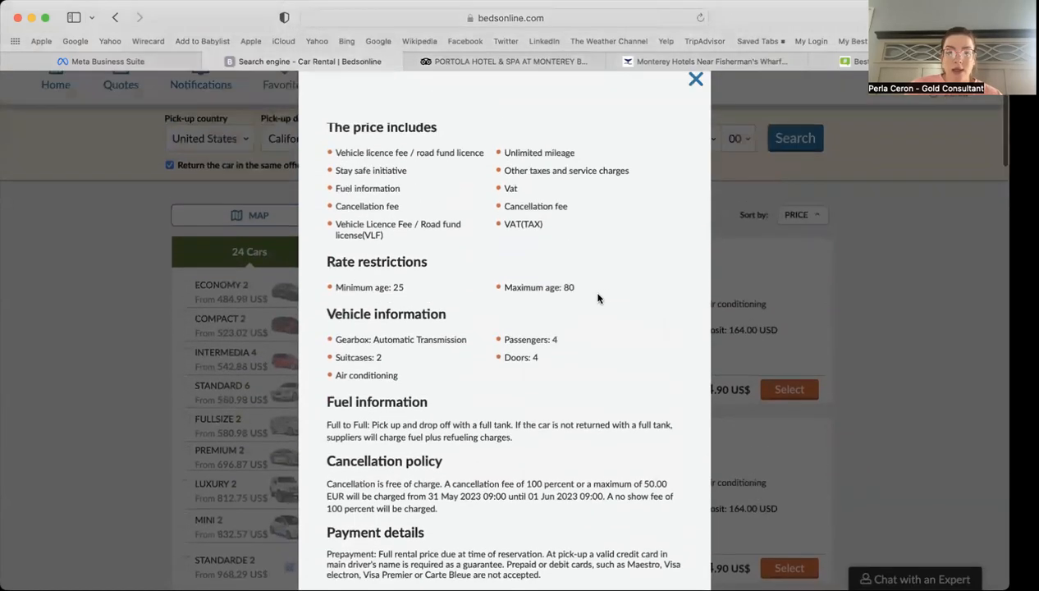
click(695, 123)
scroll(665, 380, down, 1)
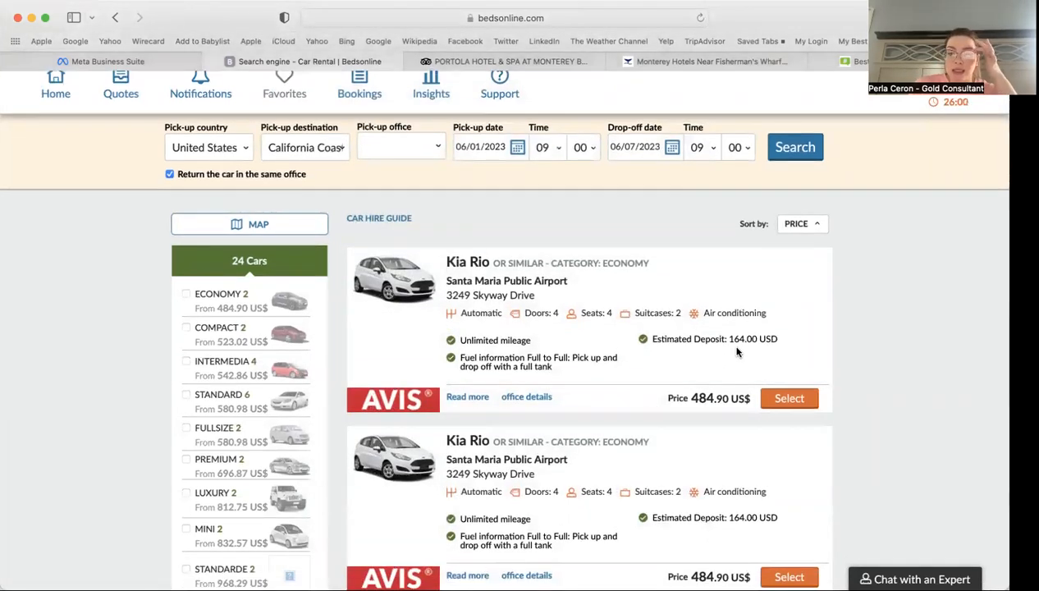
Step: Add the first Kia Rio Economy at 484.90 US$ with no seat or GPS extras
click(784, 399)
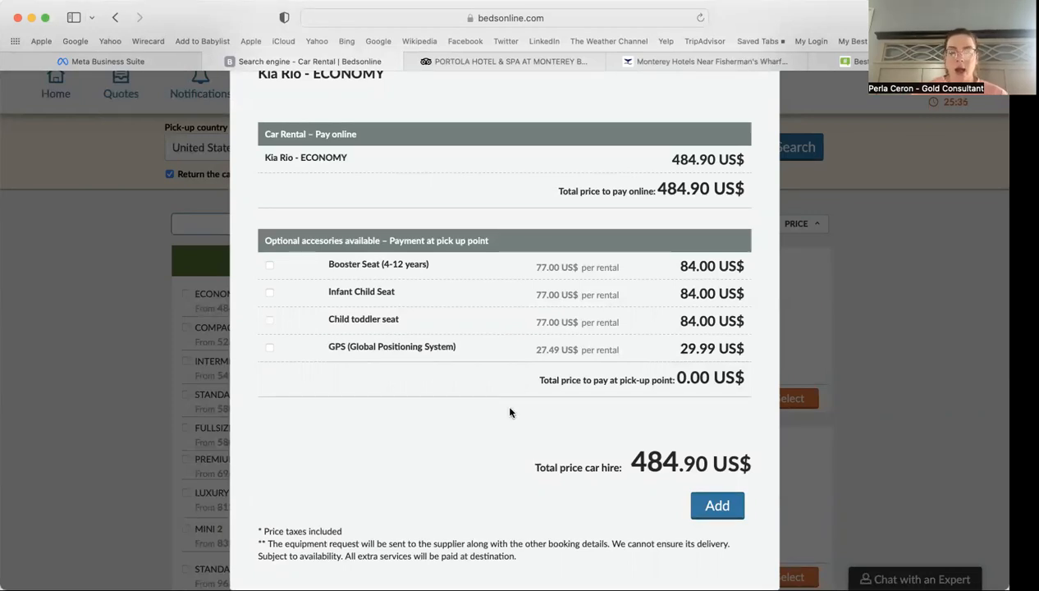
scroll(509, 412, down, 2)
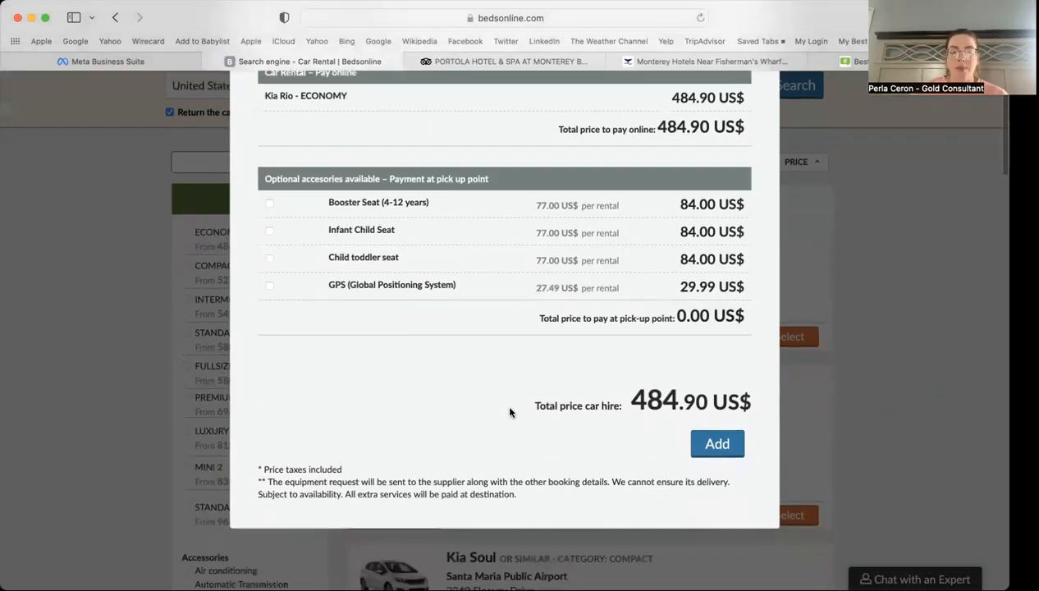
click(718, 446)
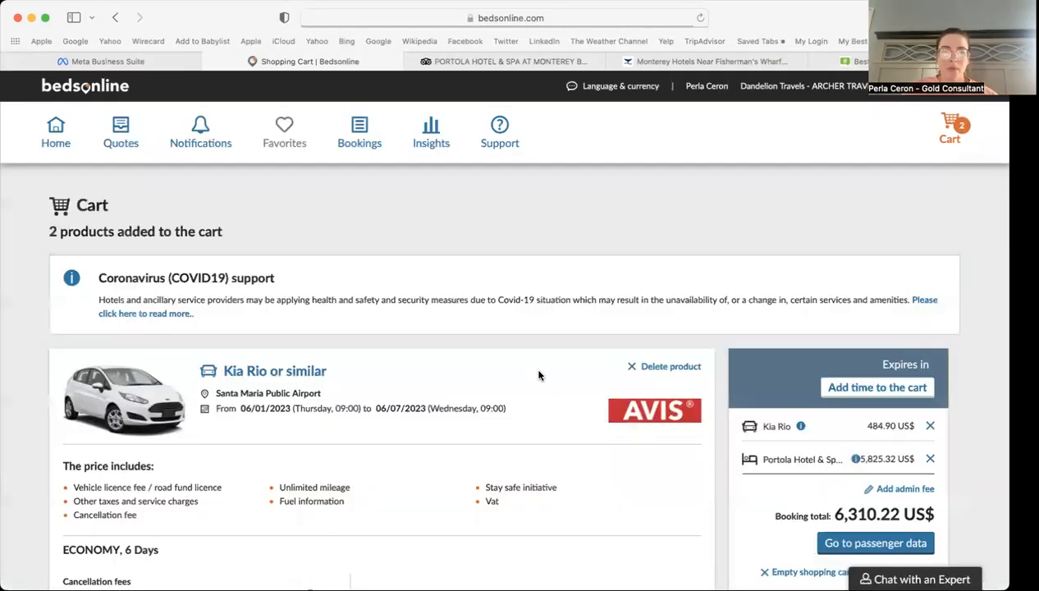
Step: Scroll the cart listing Portola Hotel and Kia Rio at 6,310.22 US$, back to Passenger details
scroll(645, 467, down, 2)
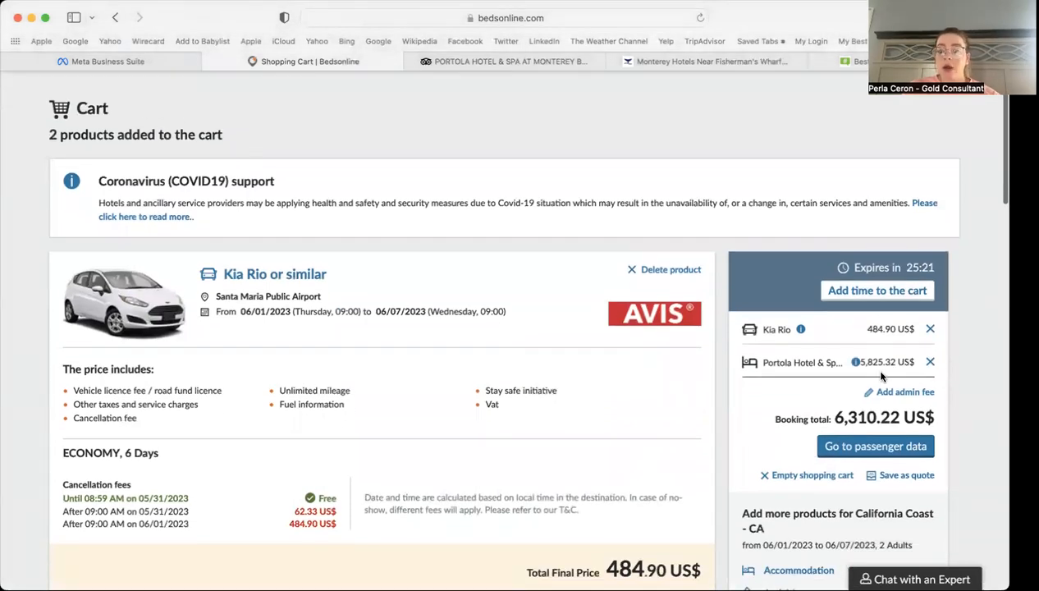
scroll(678, 410, down, 3)
scroll(678, 415, down, 4)
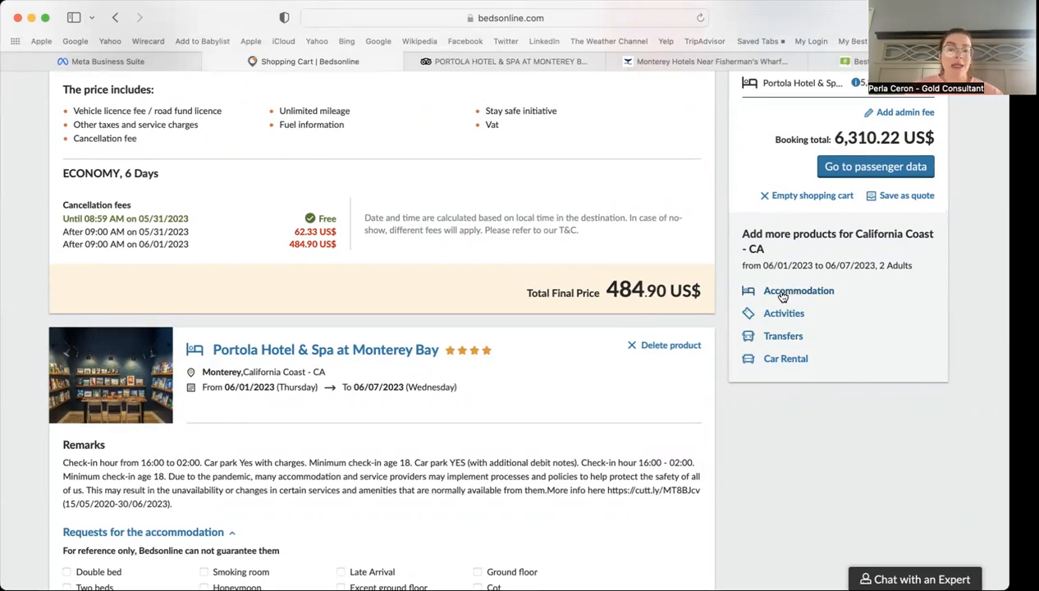
scroll(732, 401, down, 10)
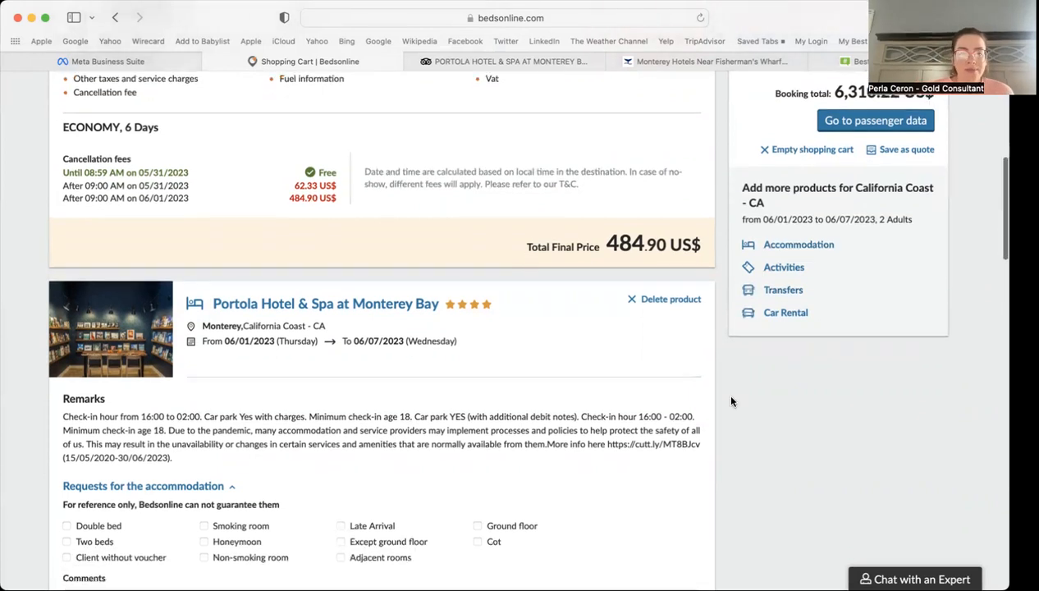
scroll(732, 401, down, 2)
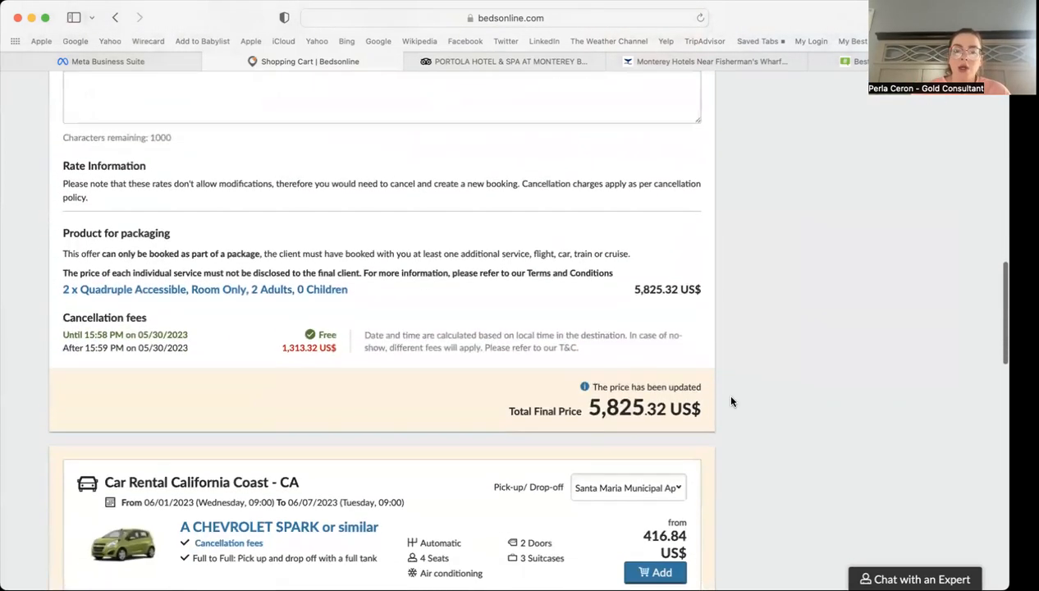
scroll(732, 396, down, 8)
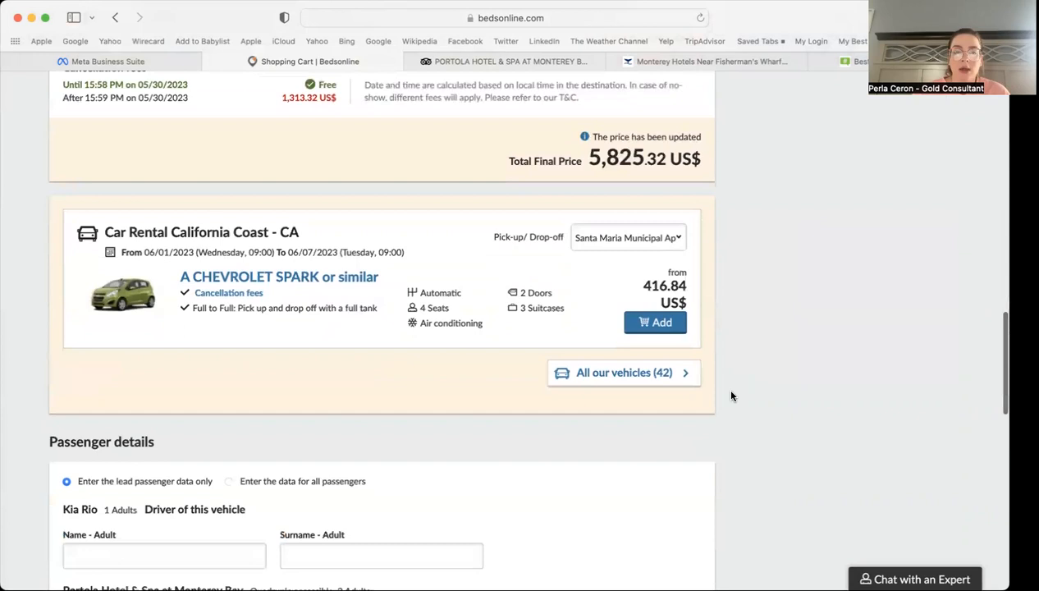
scroll(732, 396, down, 5)
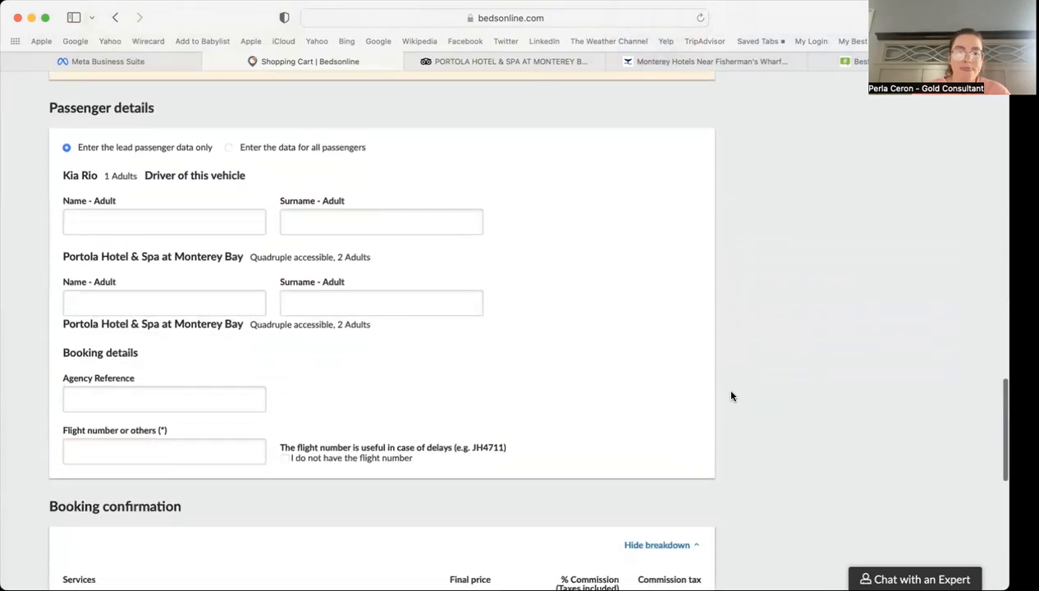
scroll(732, 397, down, 6)
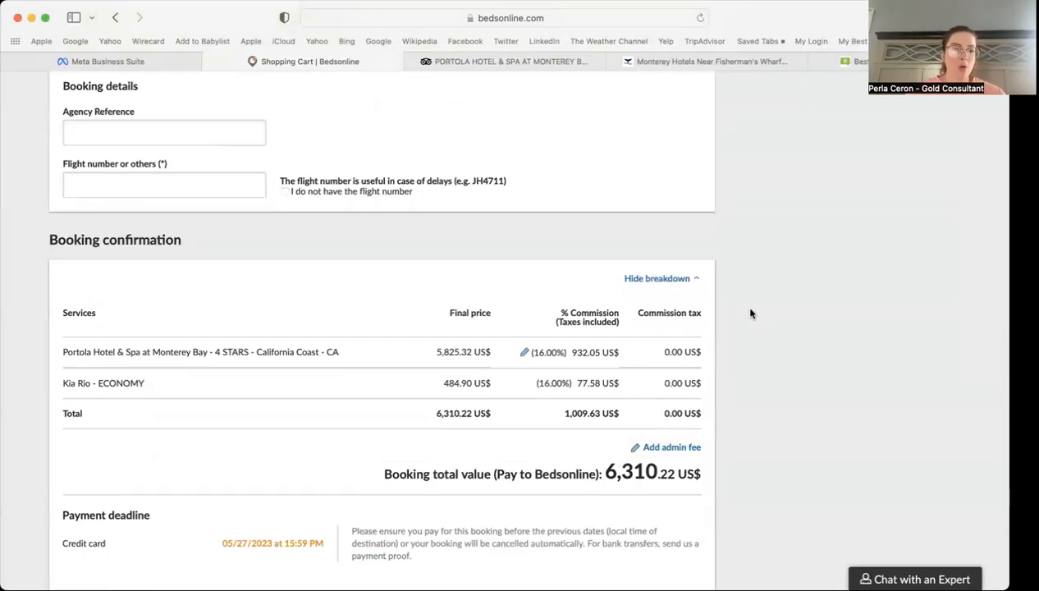
scroll(750, 313, up, 6)
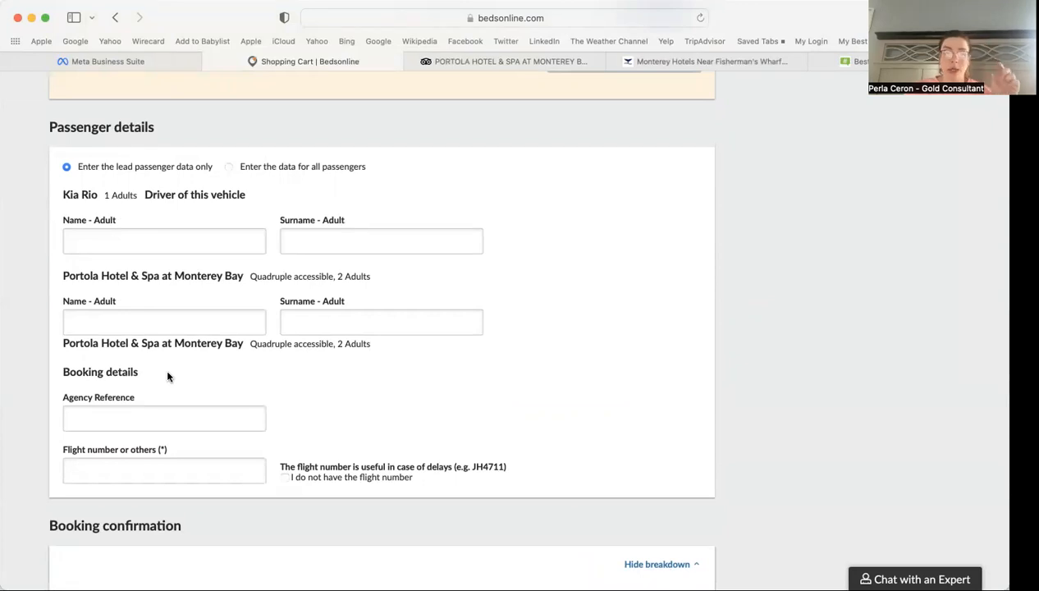
Step: Keep lead-passenger-only entry and fill in the Kia Rio driver's first name and surname
click(295, 166)
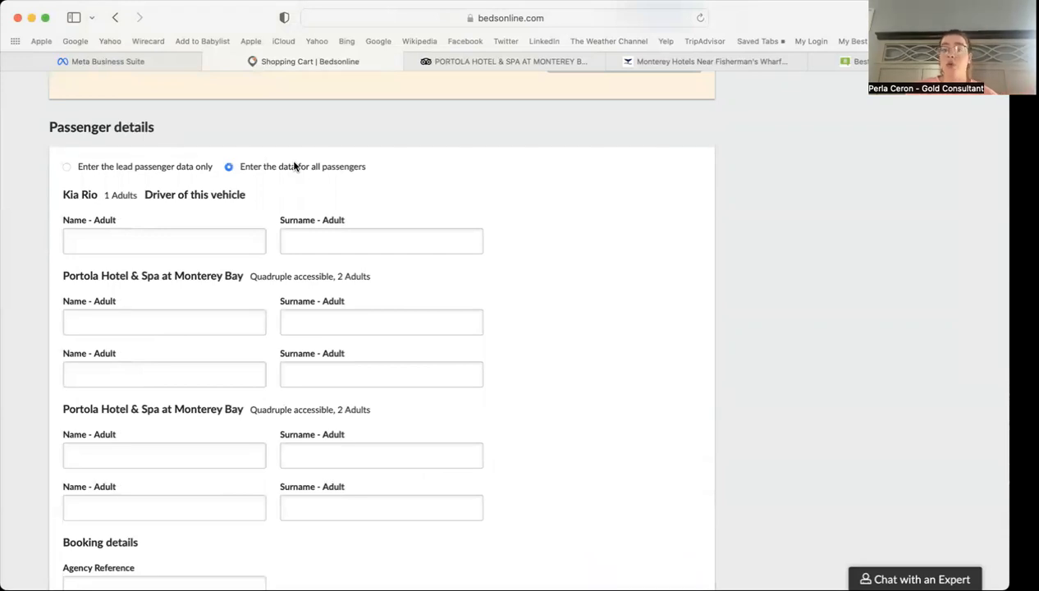
click(164, 171)
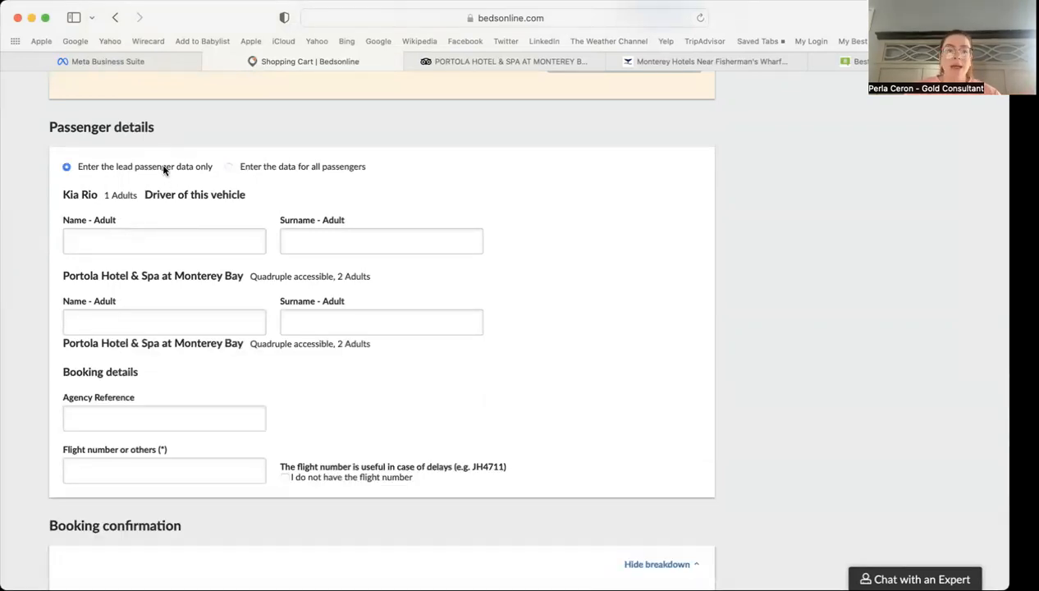
click(71, 240)
text(Sam)
key(Tab)
text(Smit)
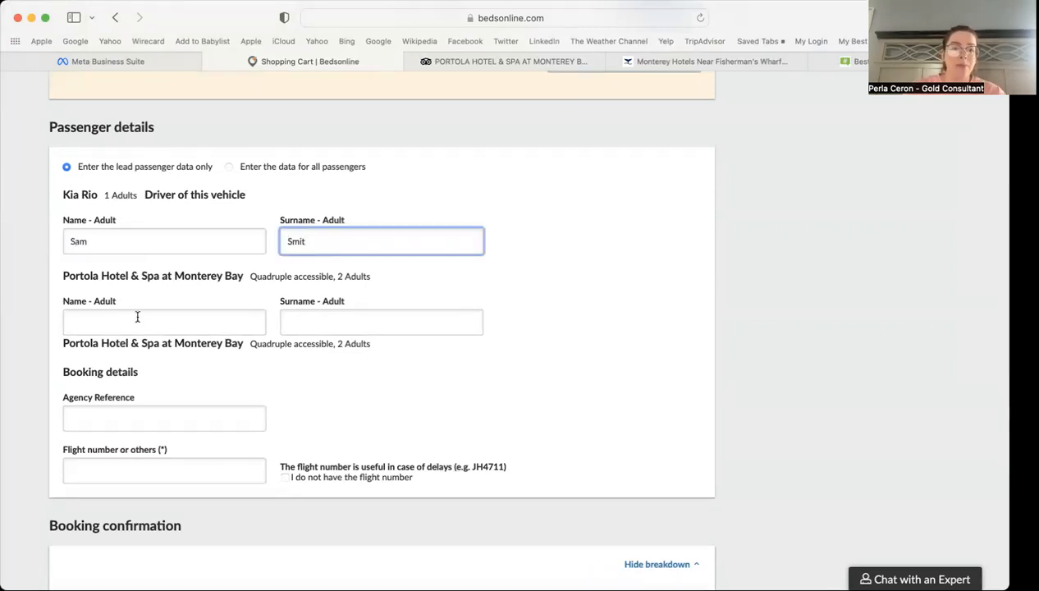
text(h)
Step: Fill in the lead guest's first name and surname for the Portola Hotel room
click(141, 321)
text(Sam)
key(Tab)
text(Smith)
click(580, 313)
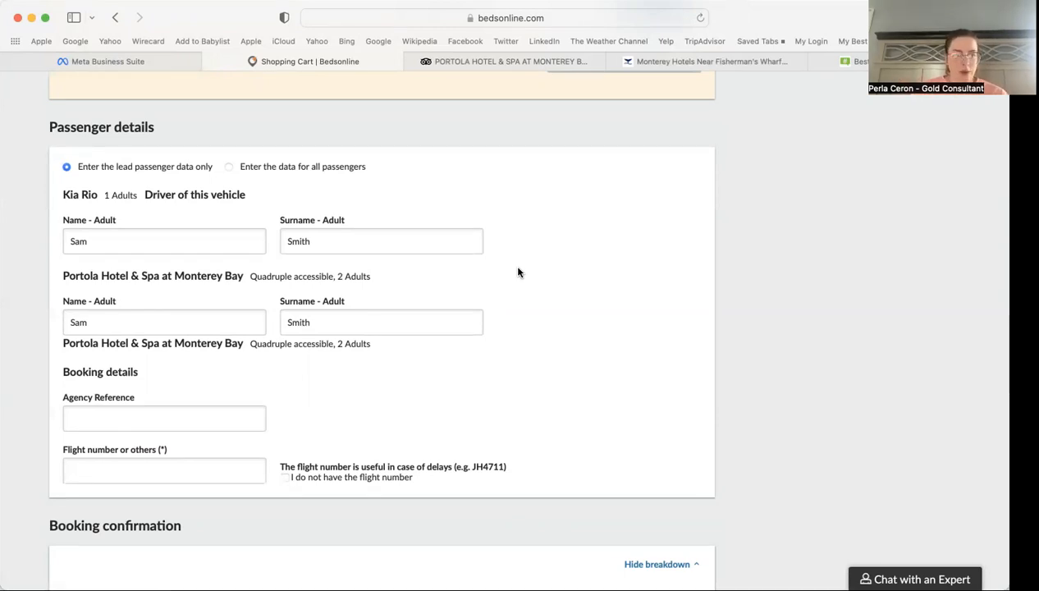
Step: Visit the Agency Reference and Flight number fields, leaving the flight number empty
click(123, 412)
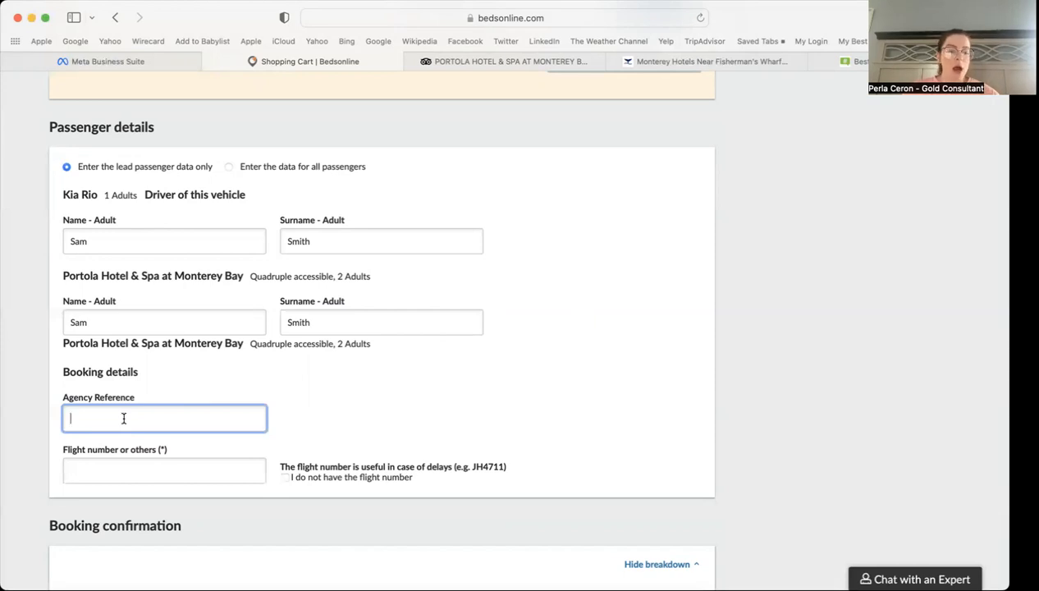
click(122, 471)
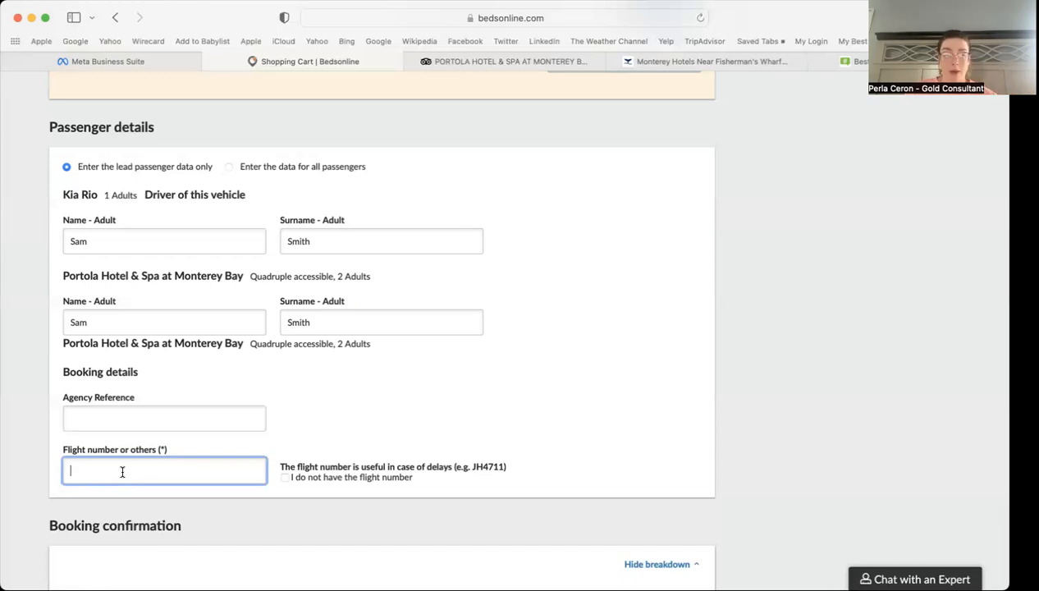
click(554, 437)
Step: Step the hotel's modified commission down from 16% to zero in the commission calculator
scroll(554, 437, down, 5)
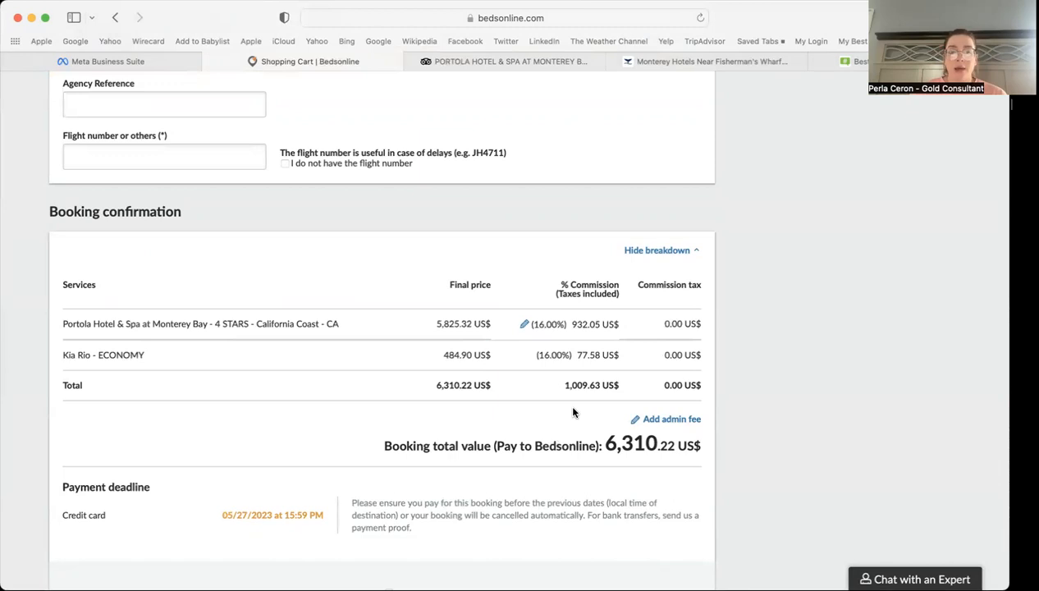
click(524, 325)
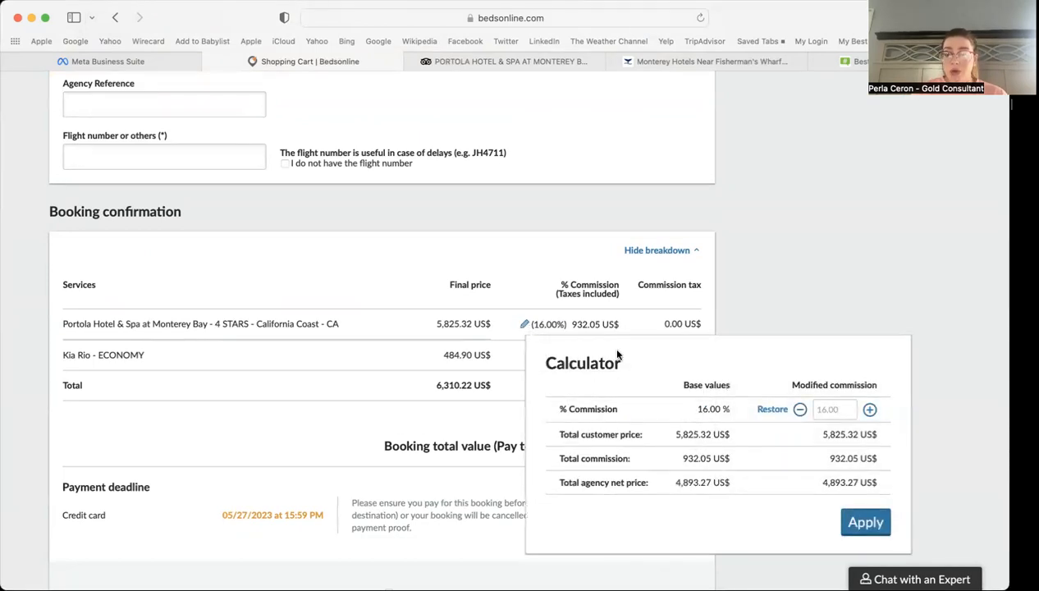
click(799, 409)
click(799, 410)
click(799, 410)
click(799, 410)
click(799, 410)
click(798, 409)
click(799, 409)
click(798, 410)
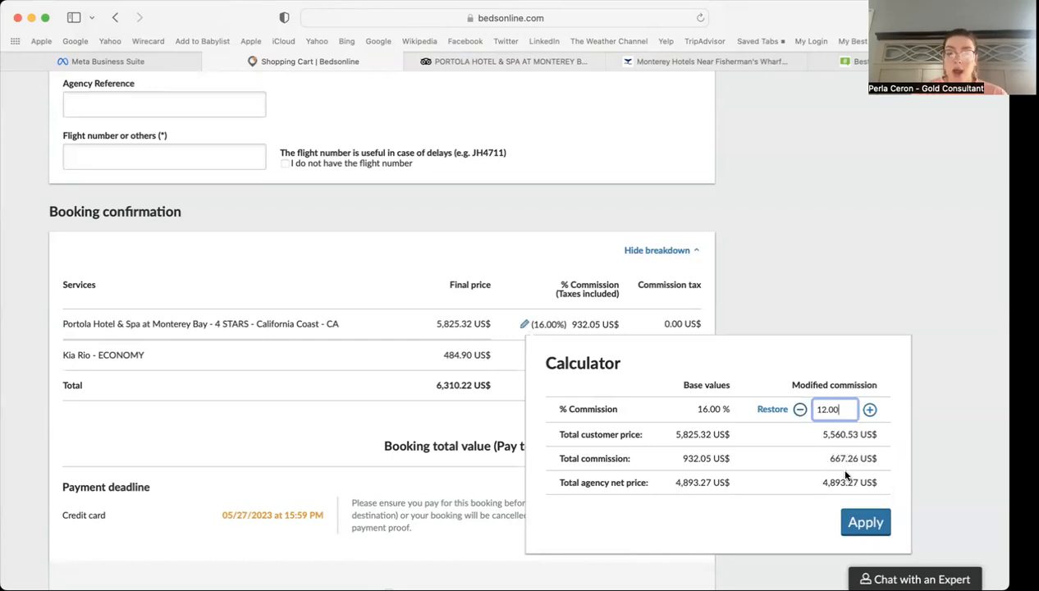
click(801, 411)
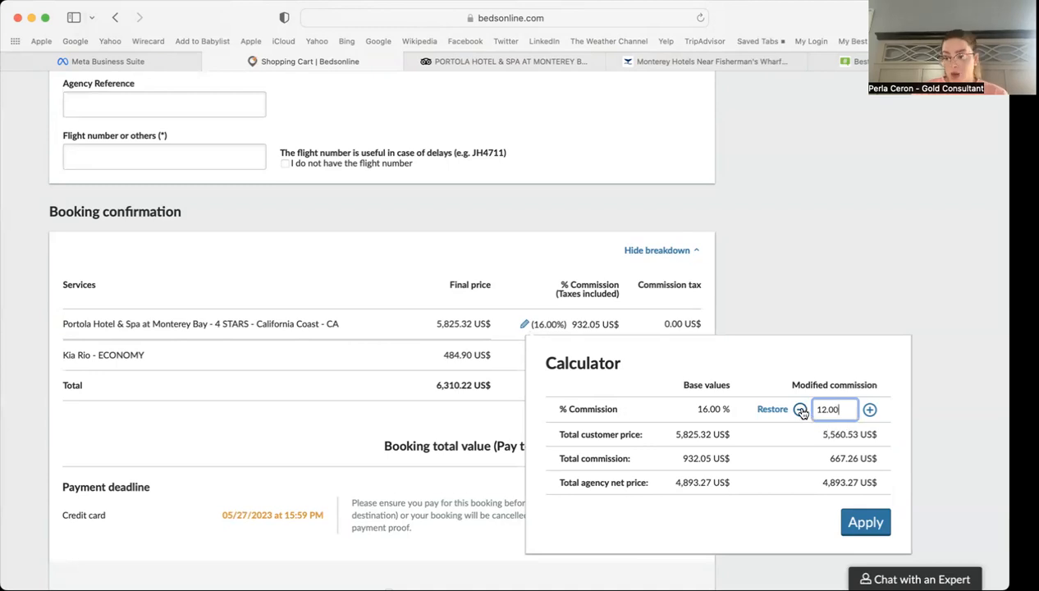
click(801, 410)
click(801, 411)
double_click(801, 411)
double_click(801, 410)
click(800, 411)
double_click(801, 411)
double_click(801, 410)
double_click(801, 410)
click(801, 410)
click(801, 410)
click(802, 411)
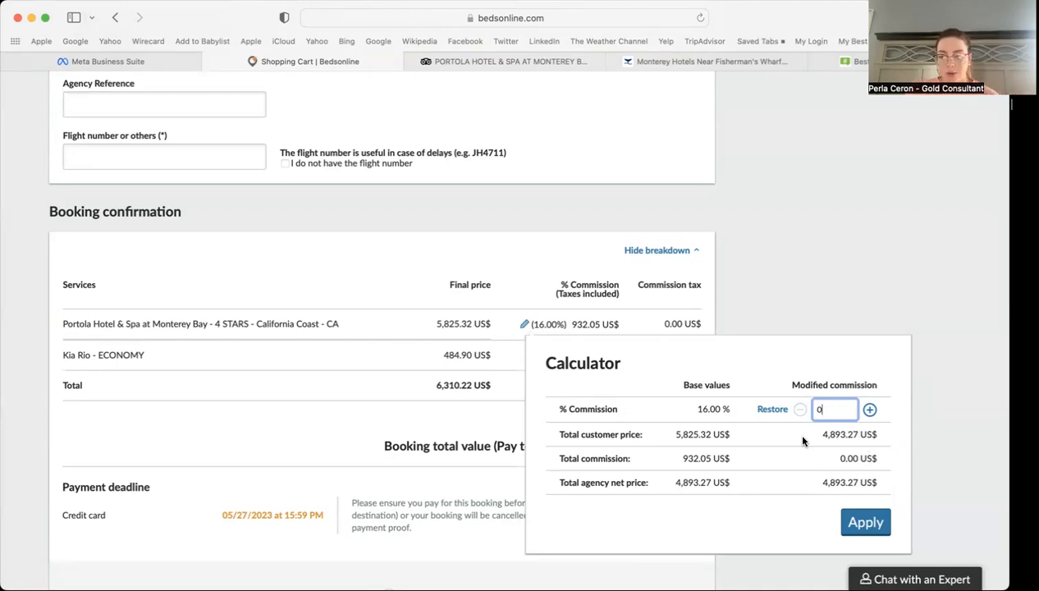
Step: Restore and apply the 16.00% commission, then bring up the Admin fee dialog
click(773, 411)
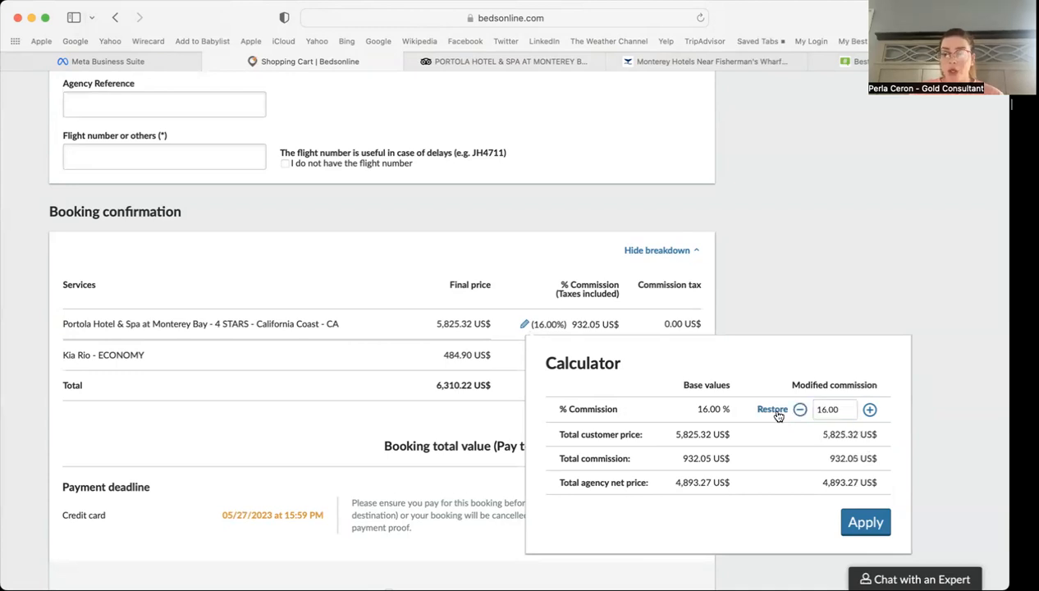
click(856, 408)
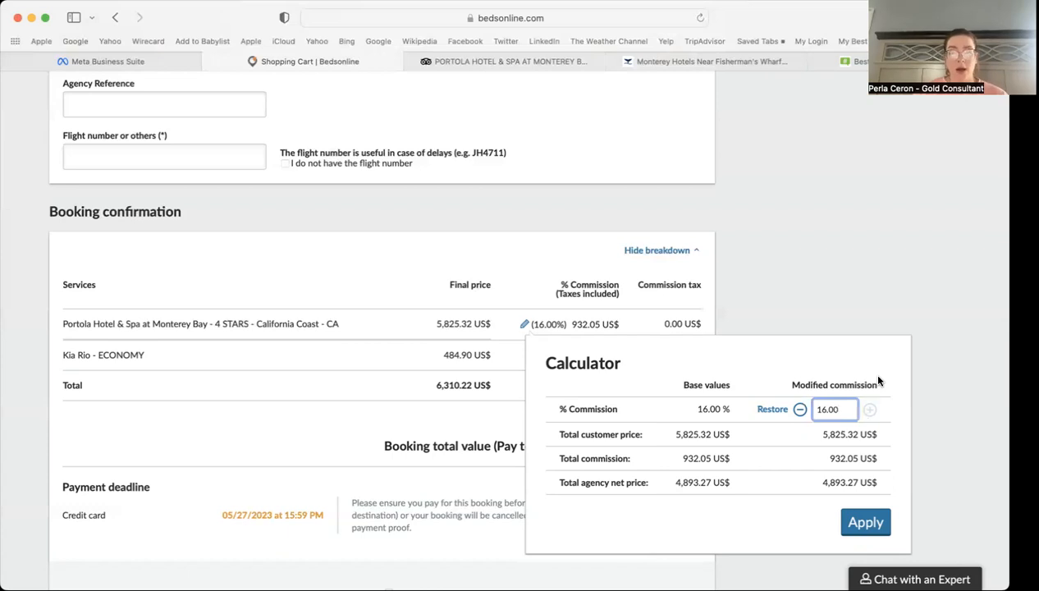
click(867, 534)
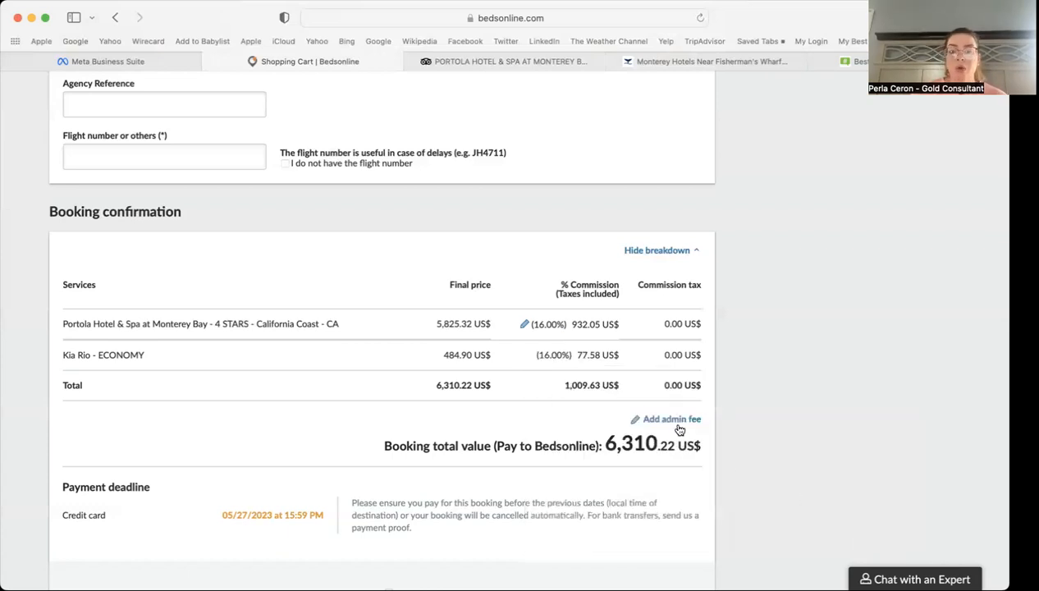
click(671, 420)
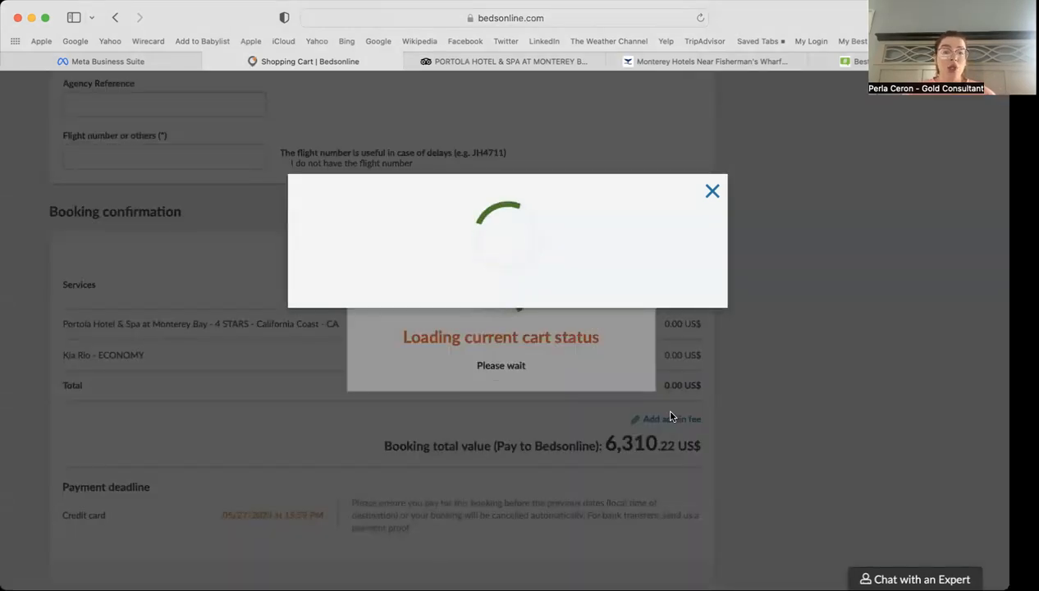
click(614, 383)
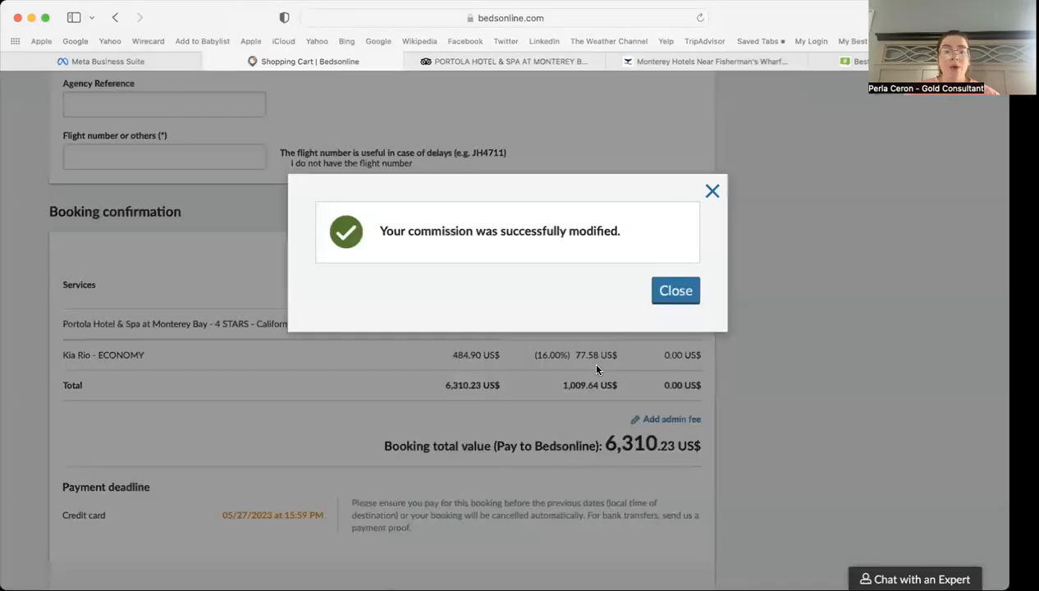
click(684, 280)
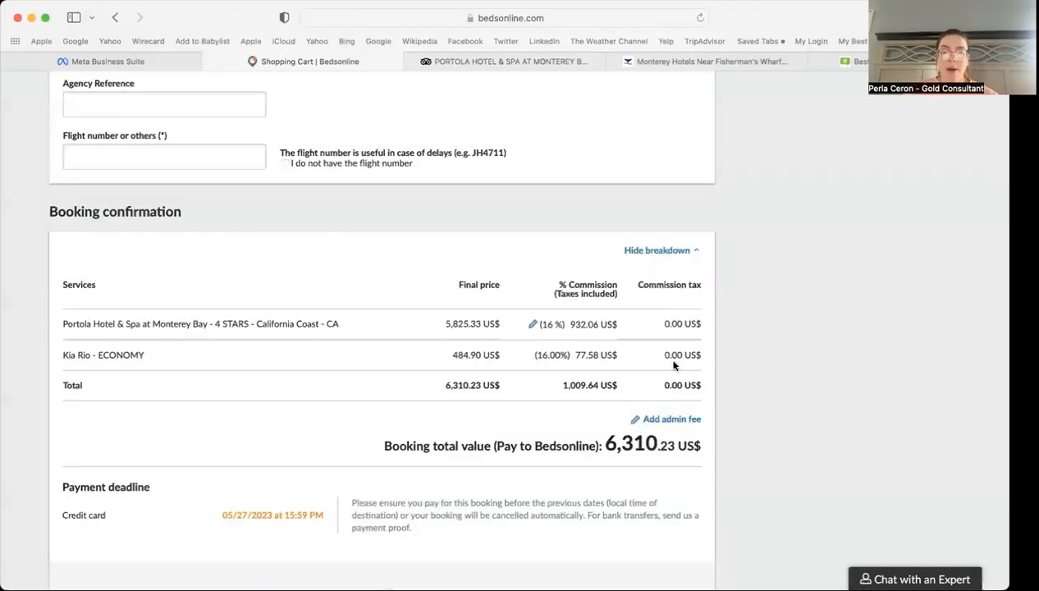
click(673, 419)
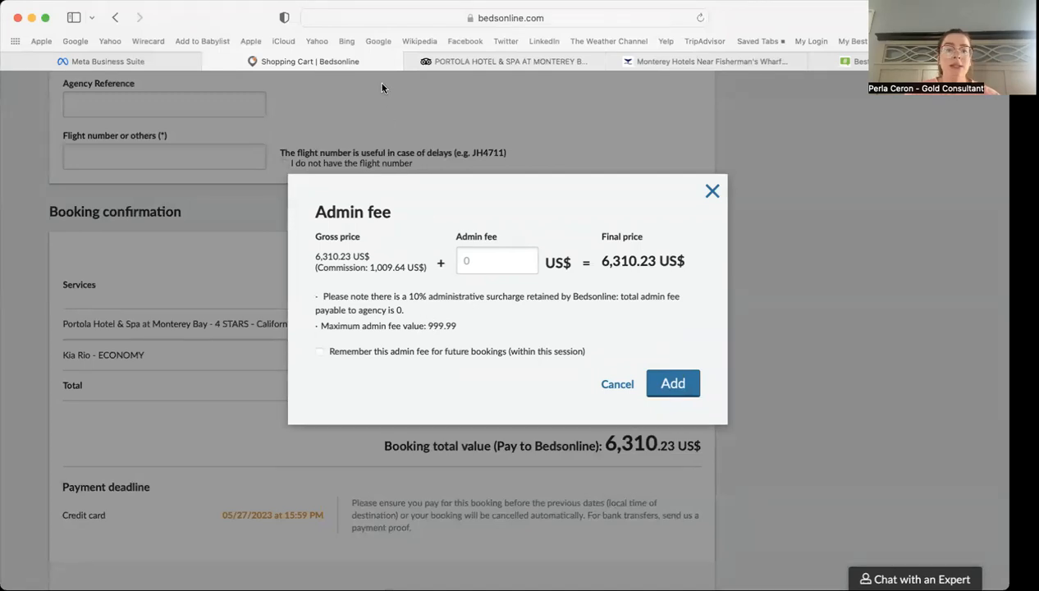
Step: Close the Admin fee dialog without a fee, checking the 6,310.23 US$ total
click(710, 192)
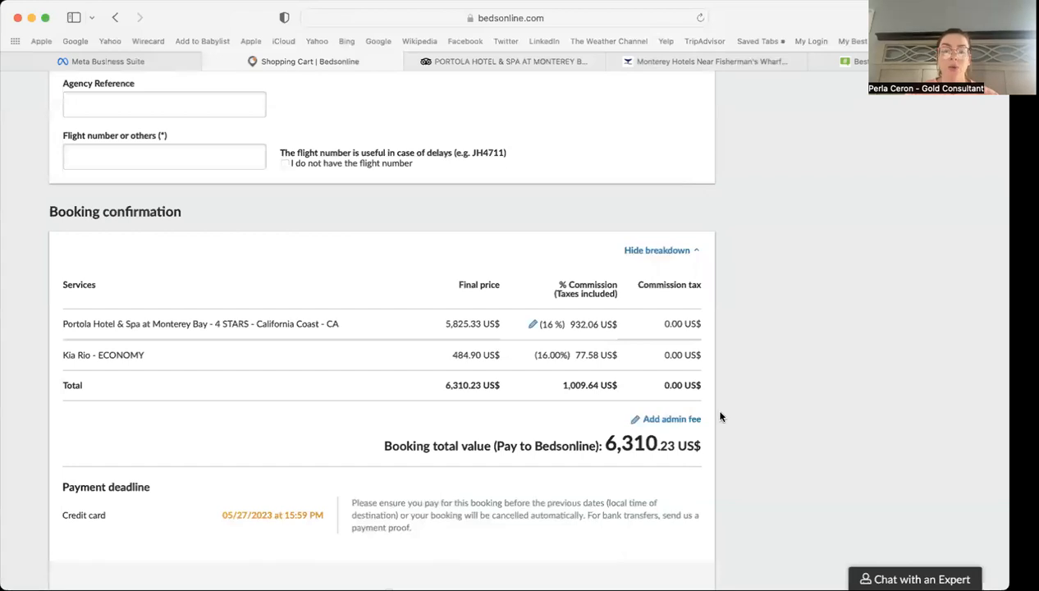
drag(599, 440, 656, 441)
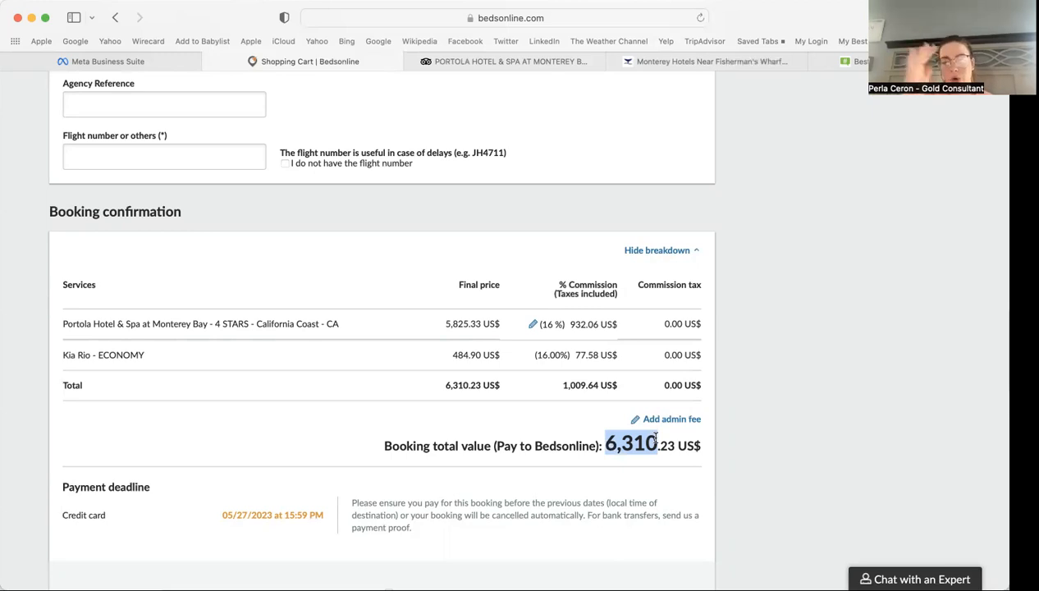
click(721, 426)
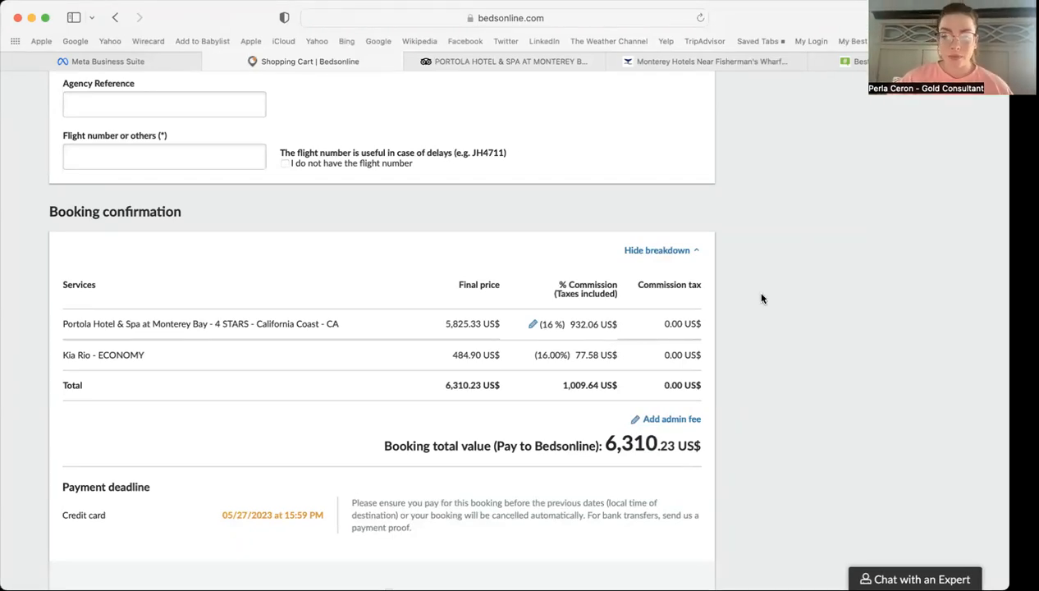
Step: Accept the general terms and cancellation conditions, noting the 05/27/2023 payment deadline
scroll(761, 298, down, 3)
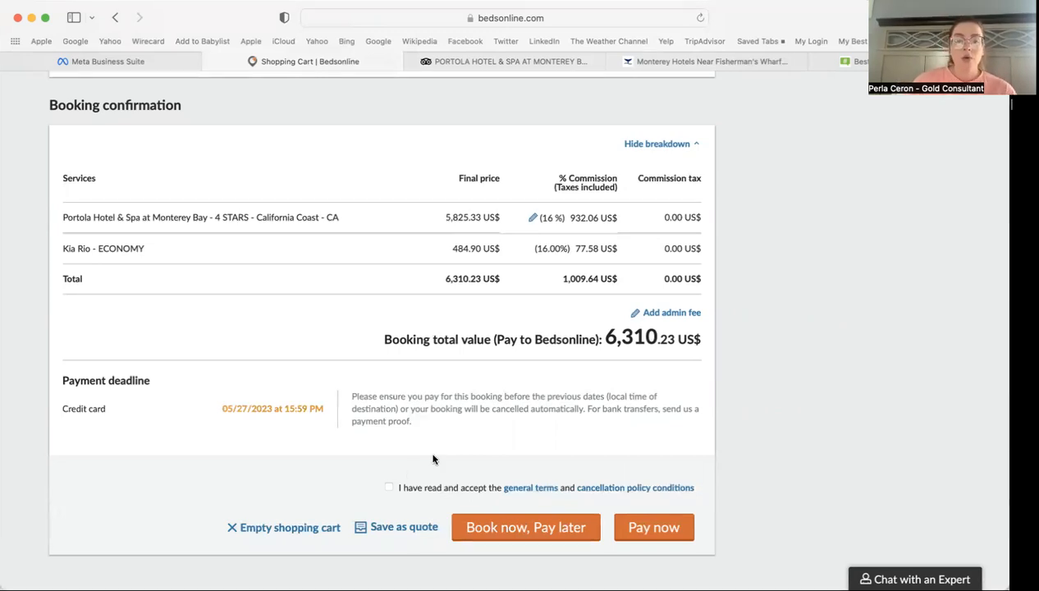
click(389, 488)
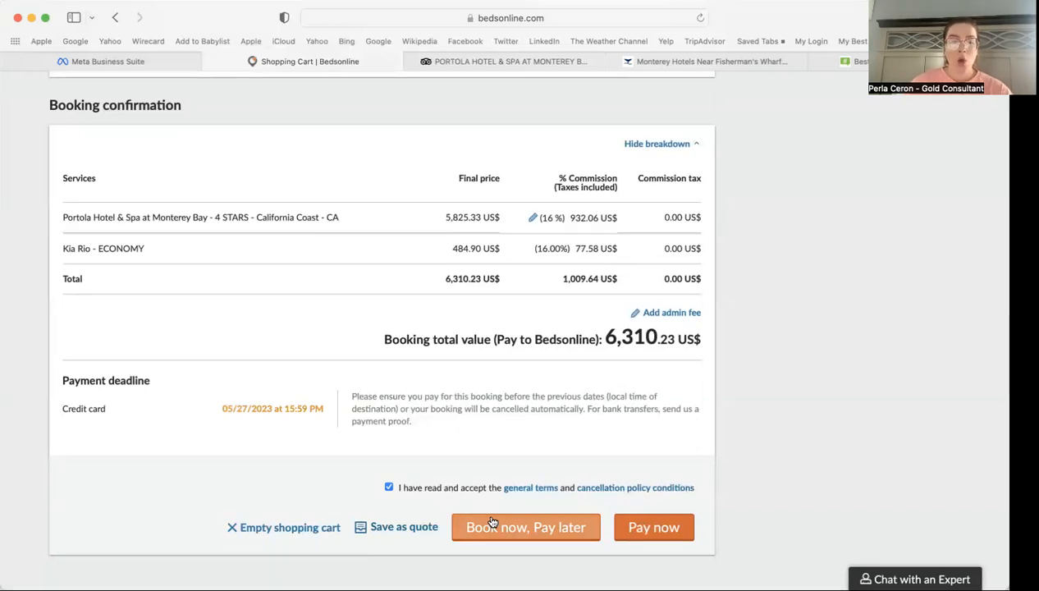
drag(221, 408, 250, 408)
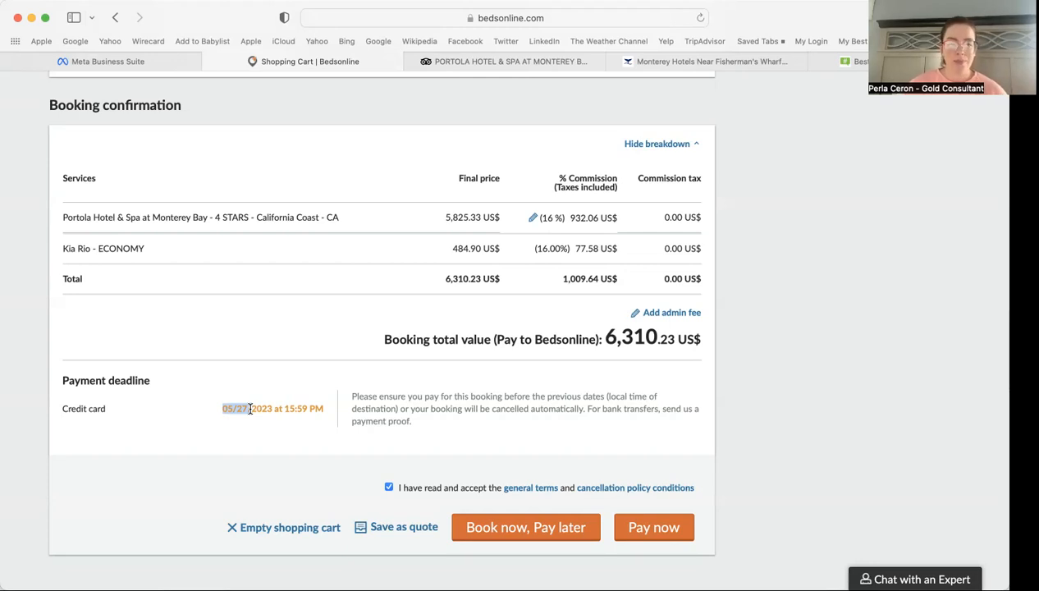
click(309, 415)
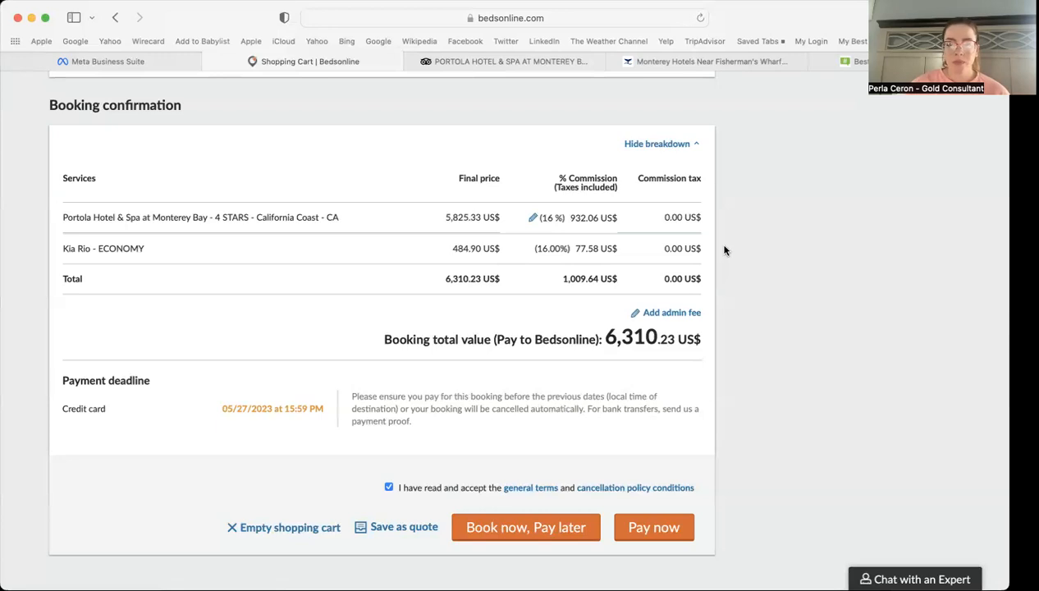
Step: Choose Book now, Pay later, enter the agency reference, and tick 'I do not have the flight number'
click(554, 531)
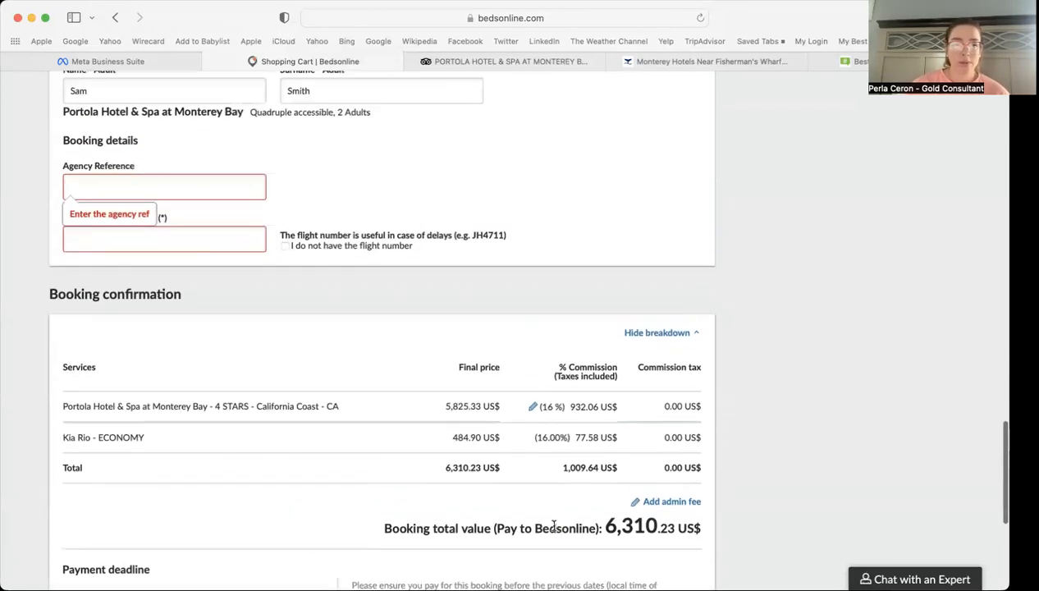
click(112, 178)
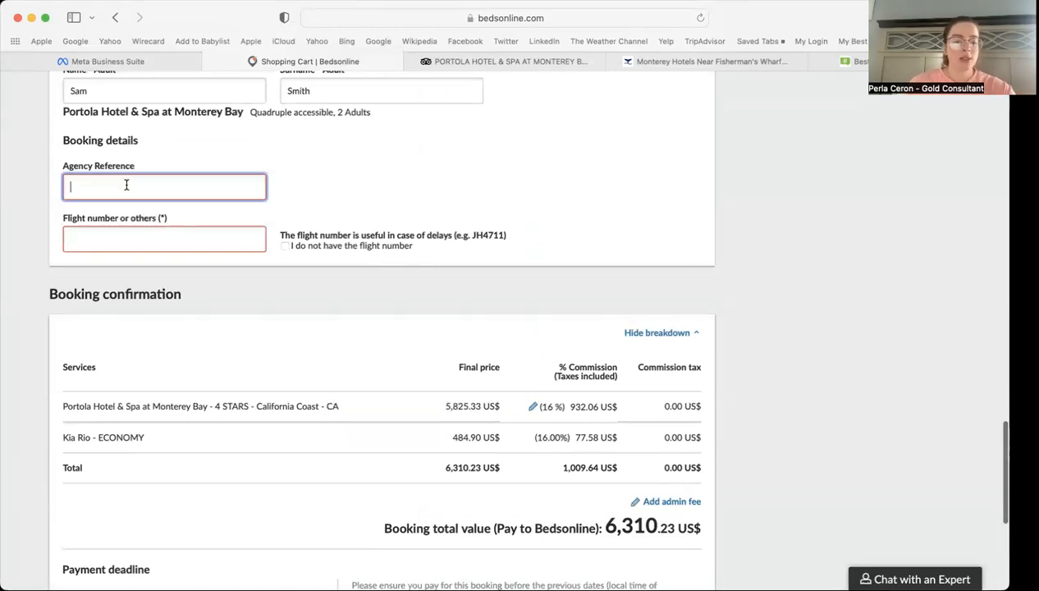
text(1234)
click(182, 238)
click(285, 246)
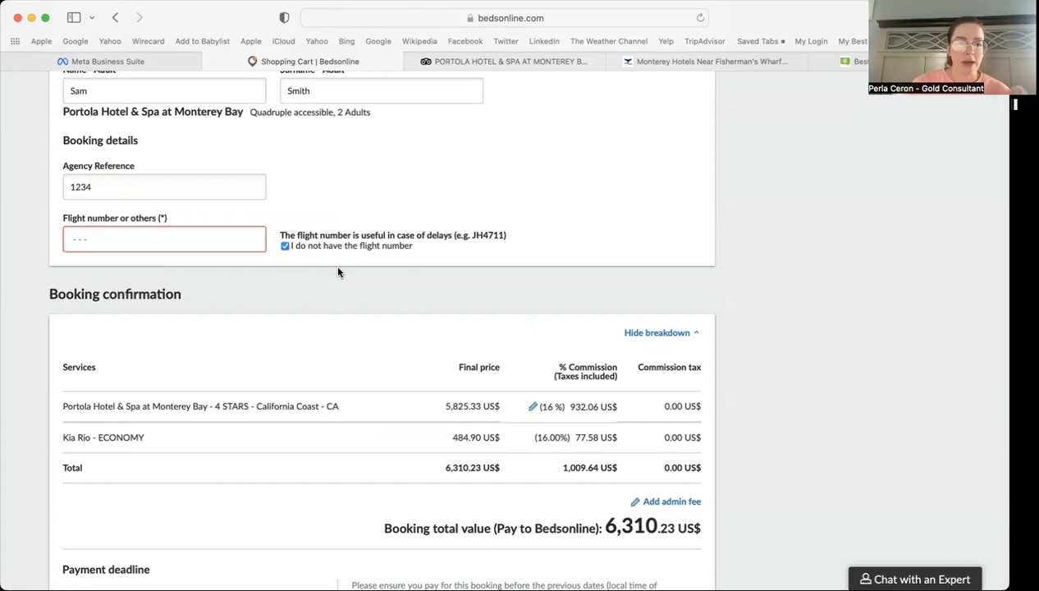
scroll(480, 299, down, 4)
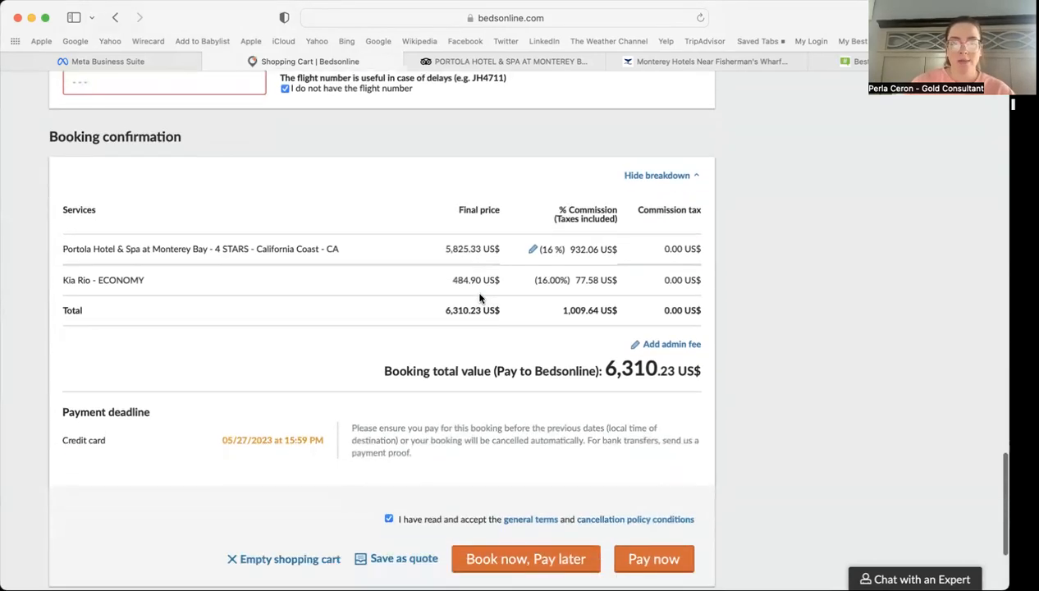
Step: Confirm the pay-later booking and review its voucher, proforma and receipt, payment due 05/27/2023
click(530, 563)
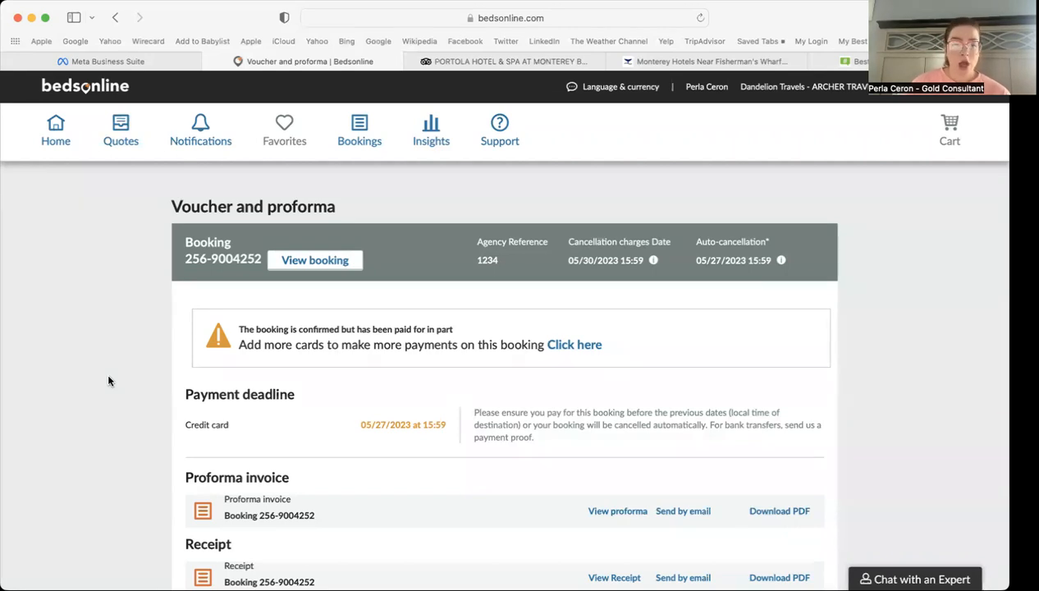
scroll(108, 377, down, 3)
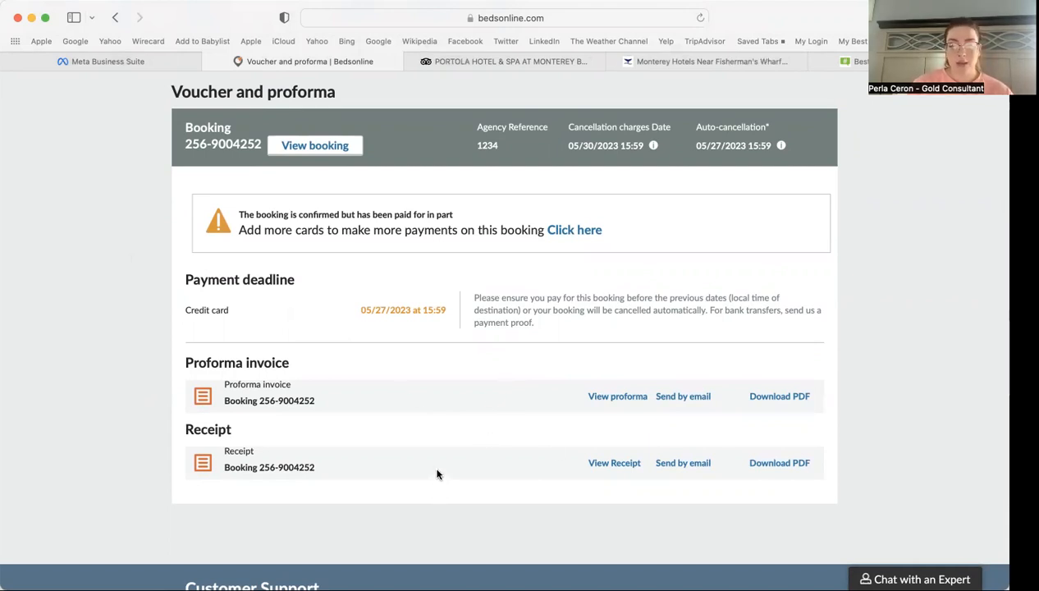
click(621, 396)
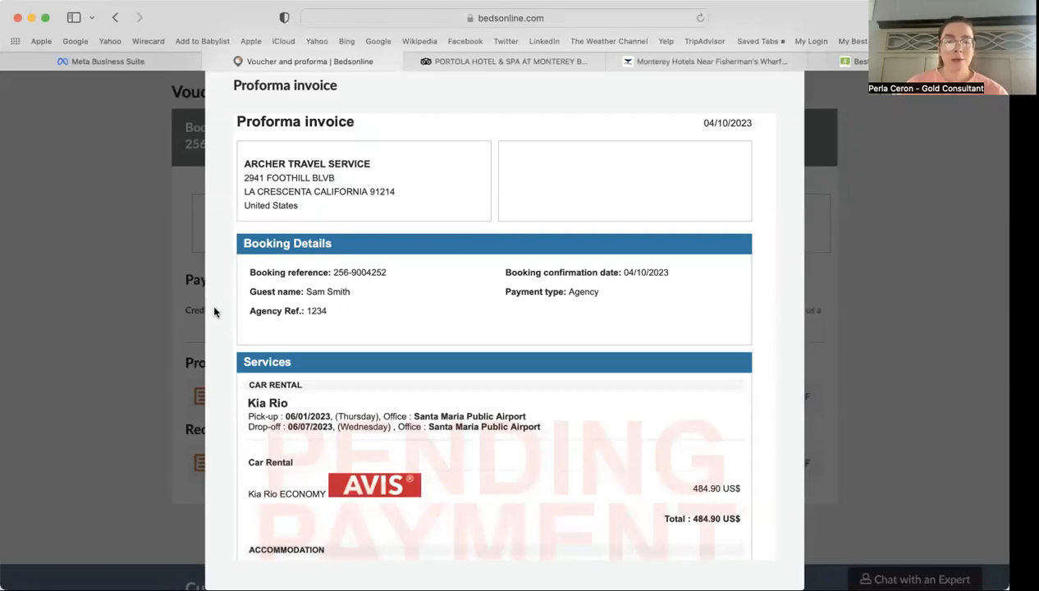
scroll(214, 312, down, 2)
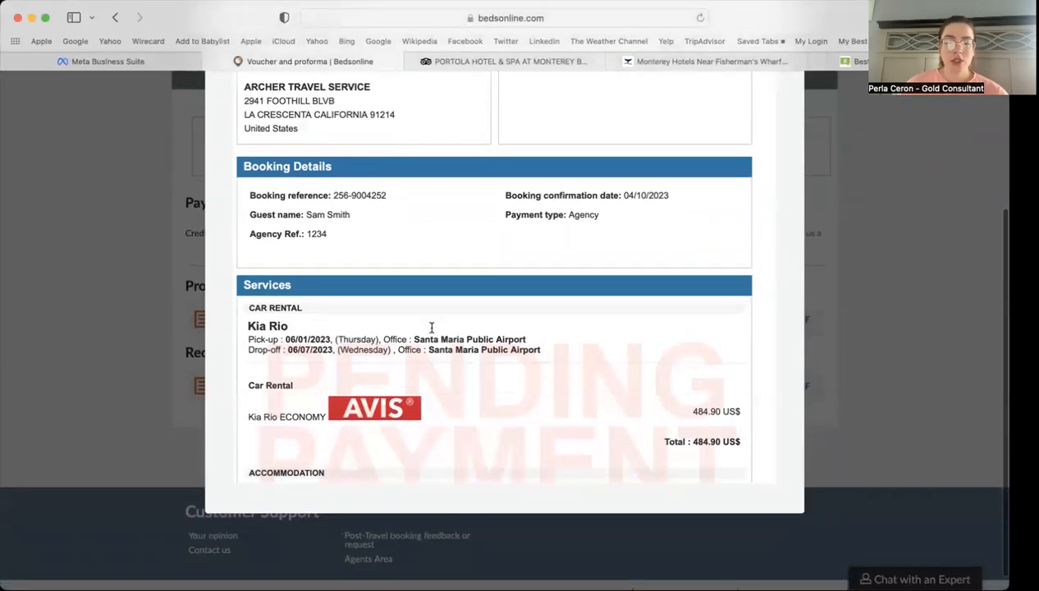
scroll(772, 267, up, 2)
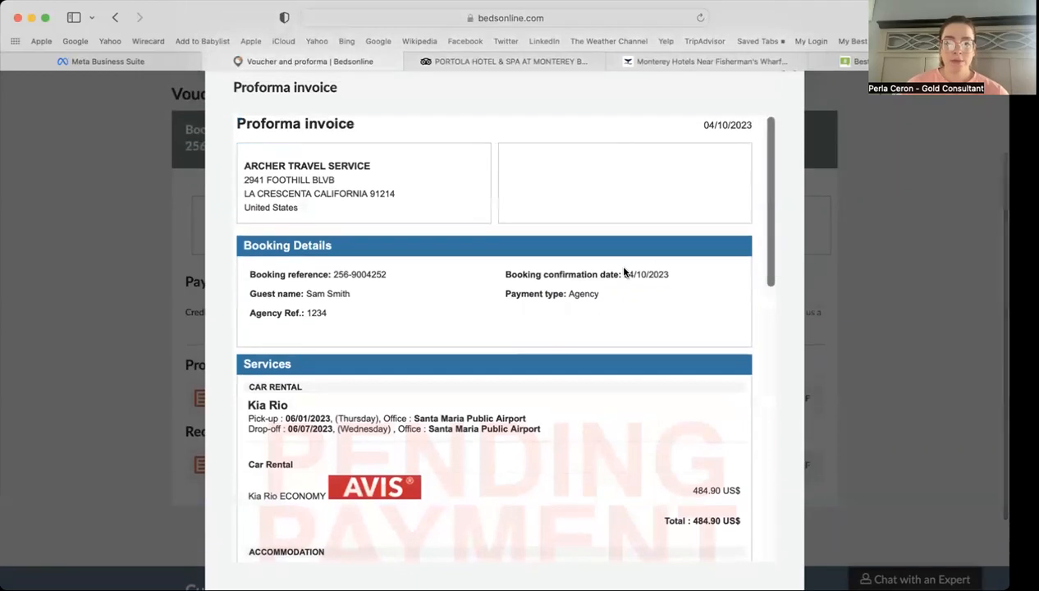
scroll(624, 268, down, 6)
scroll(624, 268, down, 3)
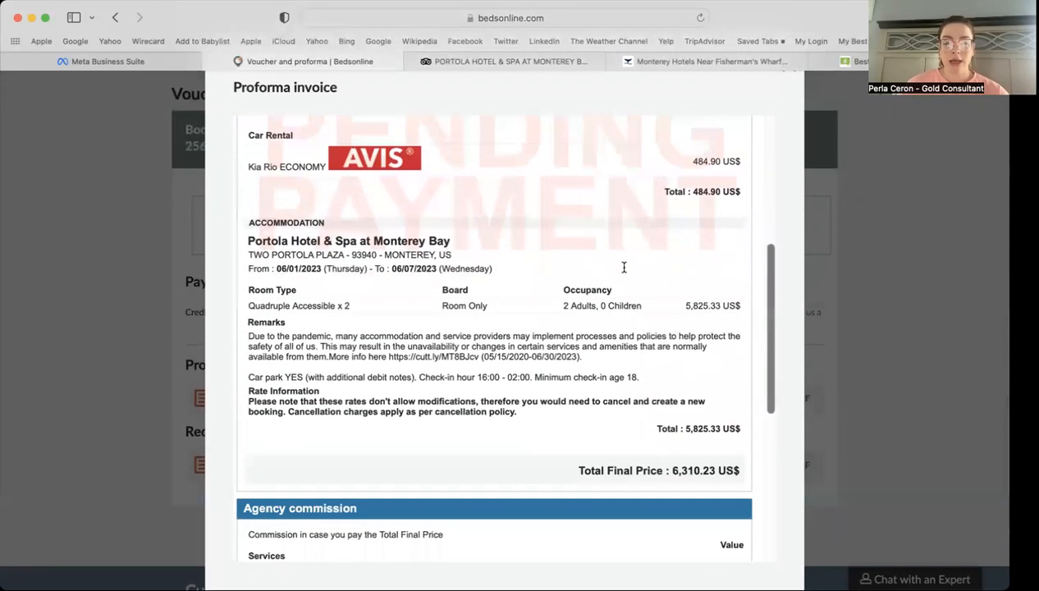
scroll(623, 267, up, 4)
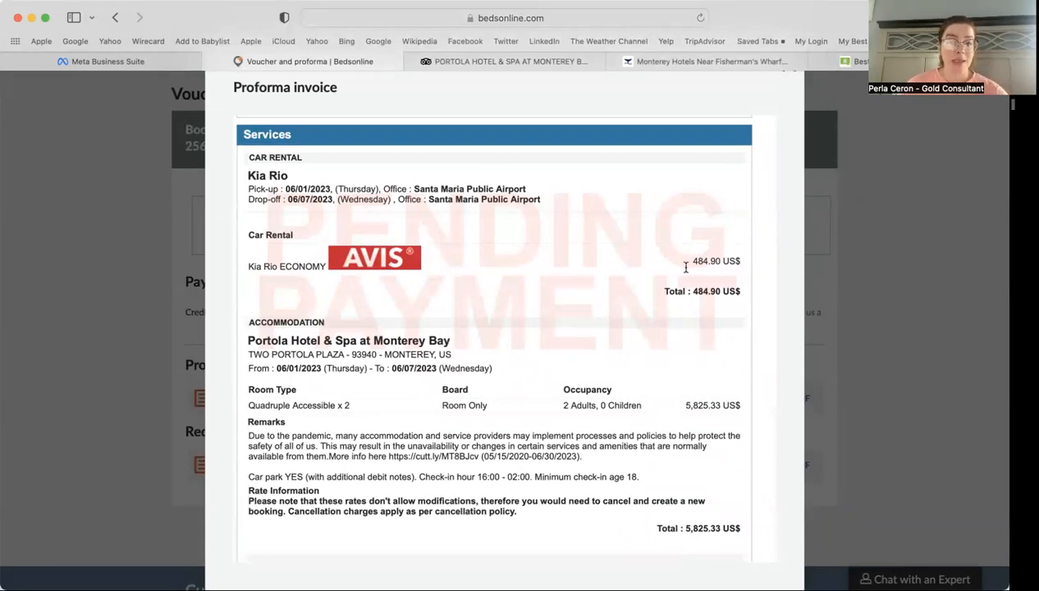
scroll(716, 311, down, 5)
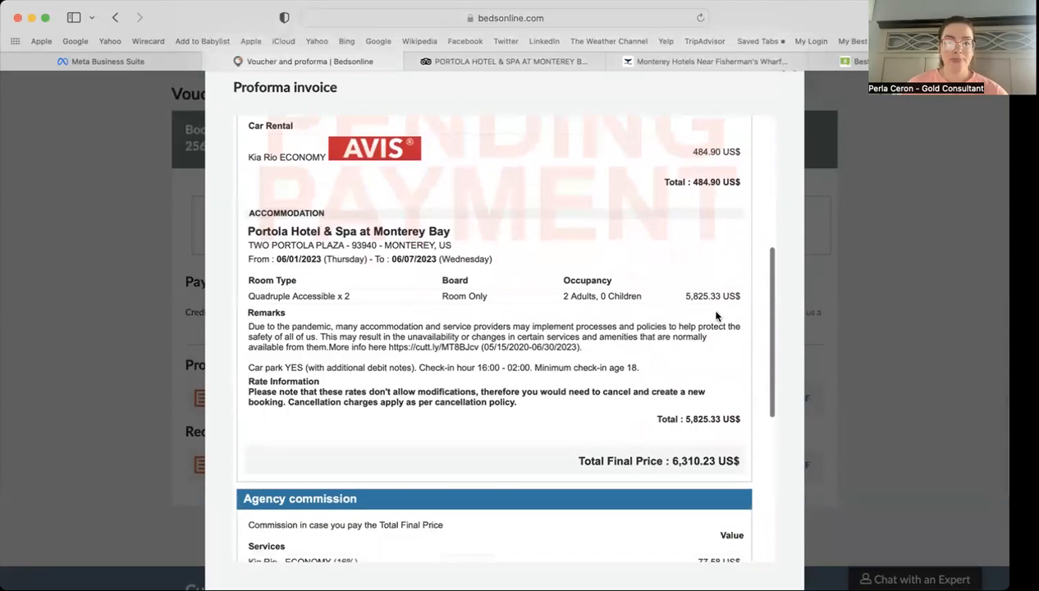
scroll(623, 405, down, 5)
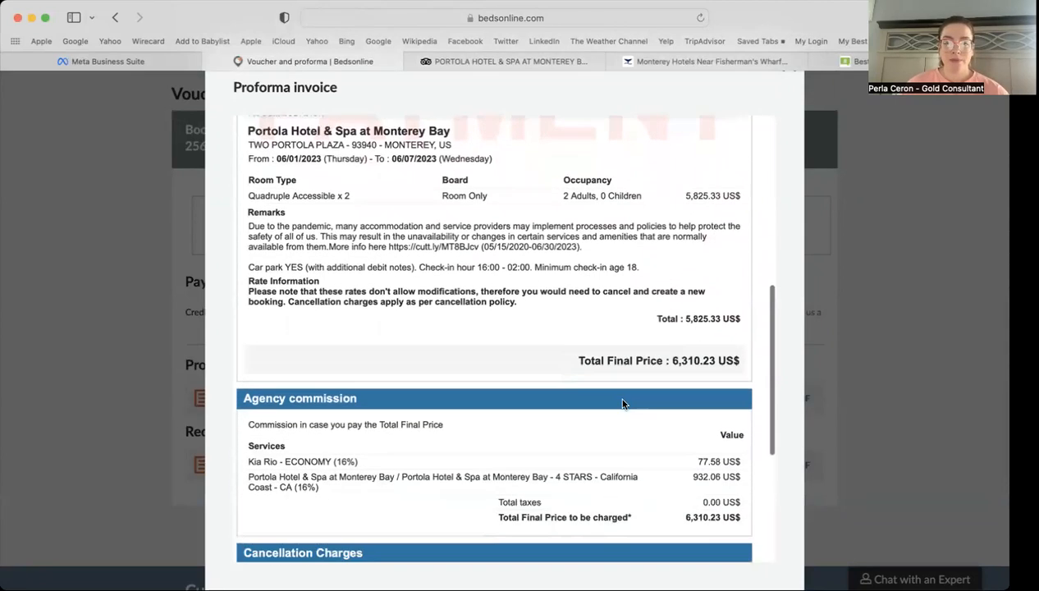
scroll(622, 402, down, 6)
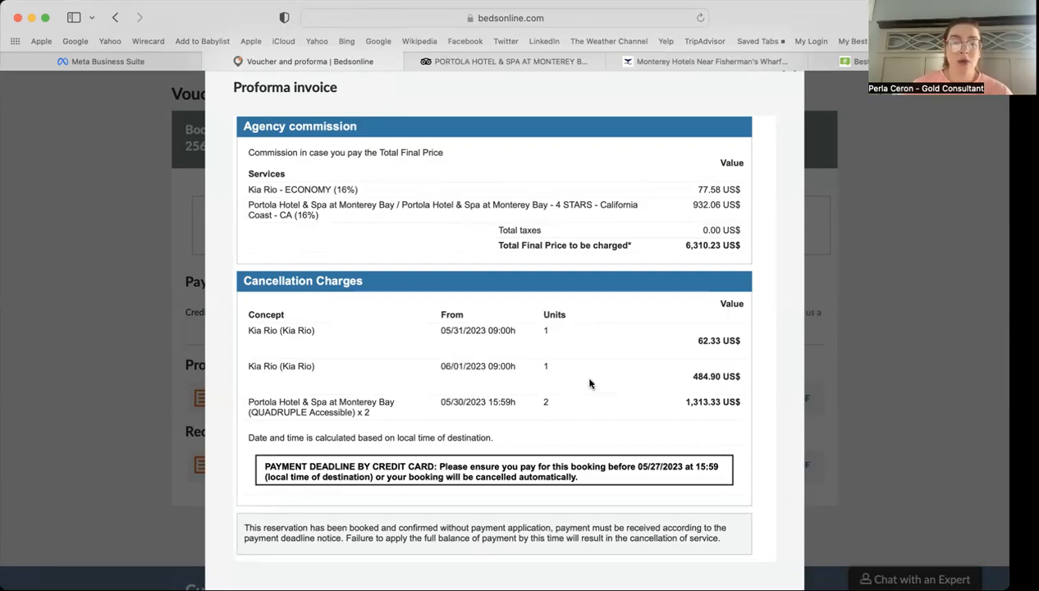
scroll(589, 384, up, 3)
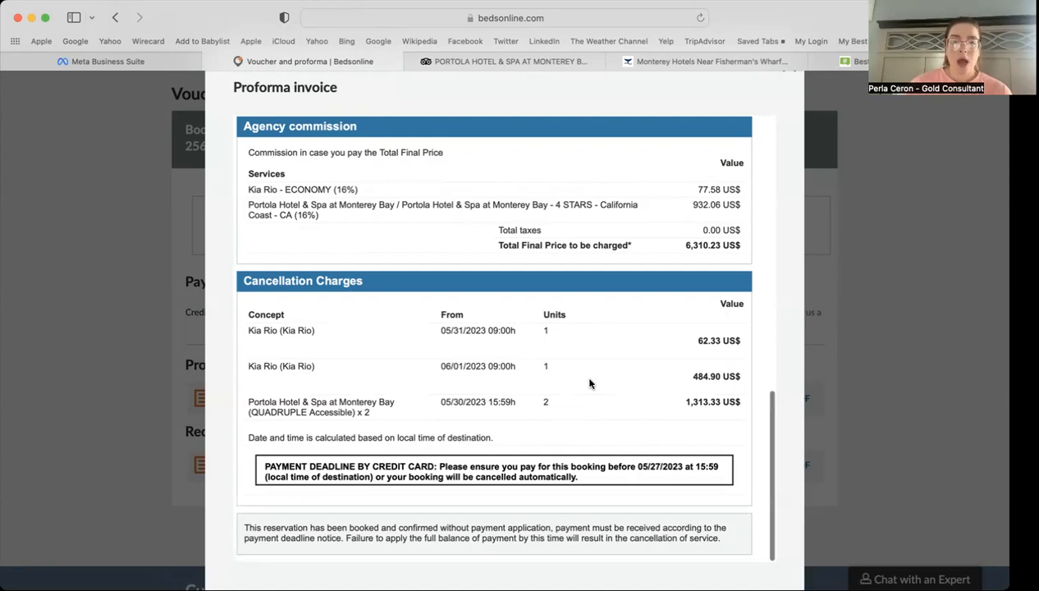
scroll(589, 383, up, 2)
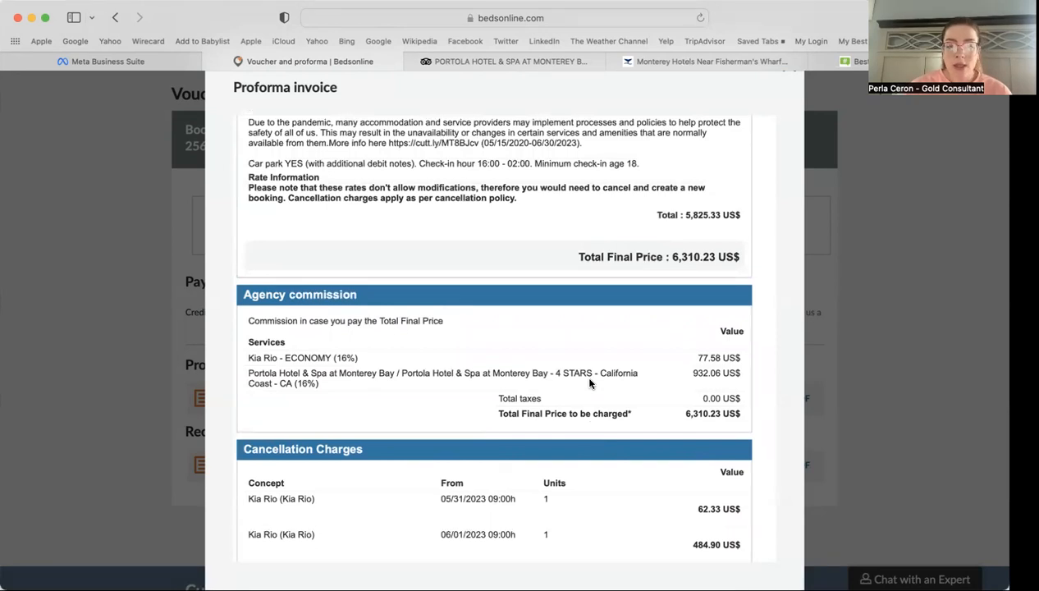
scroll(589, 384, up, 1)
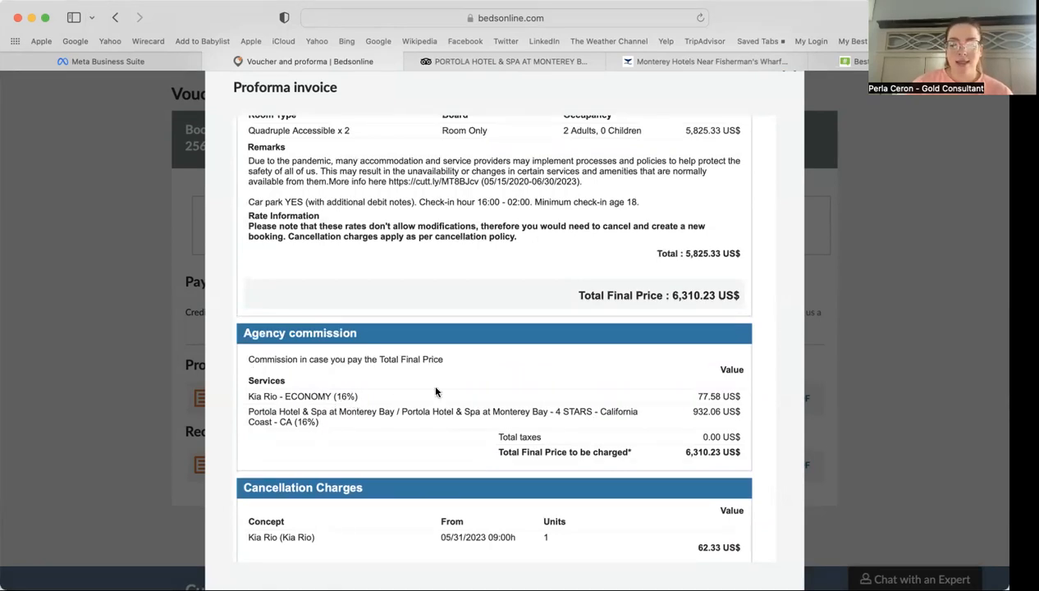
scroll(686, 394, up, 1)
scroll(686, 394, down, 5)
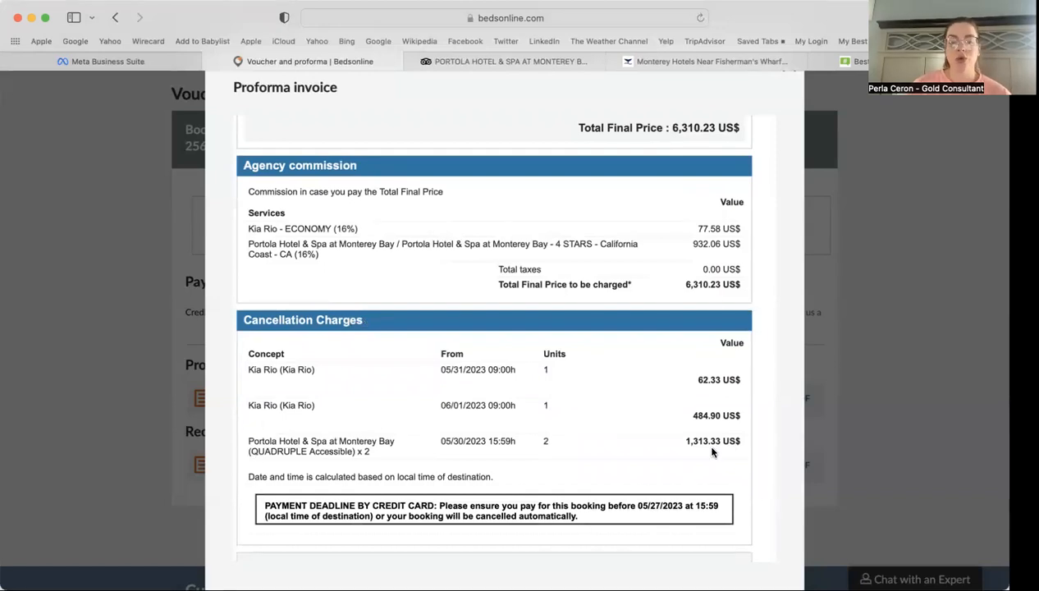
scroll(712, 450, up, 8)
scroll(712, 450, up, 10)
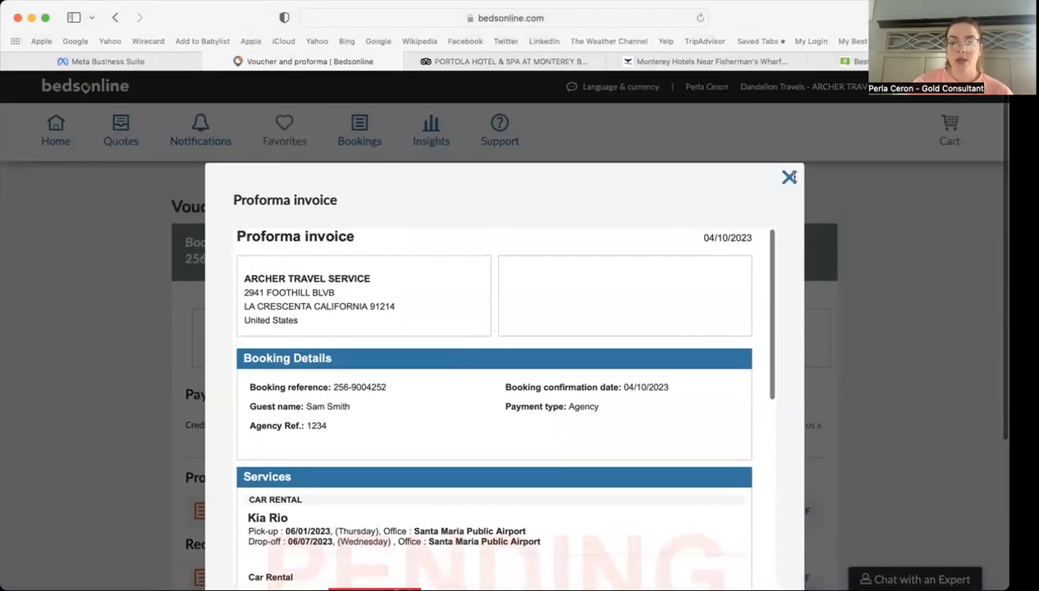
click(785, 175)
scroll(874, 359, down, 3)
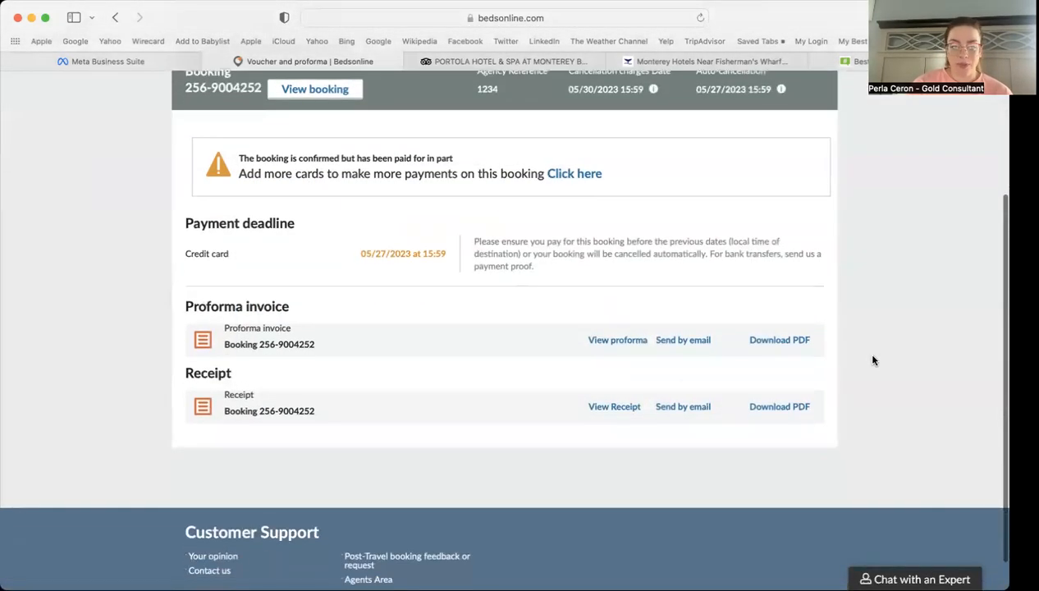
click(617, 407)
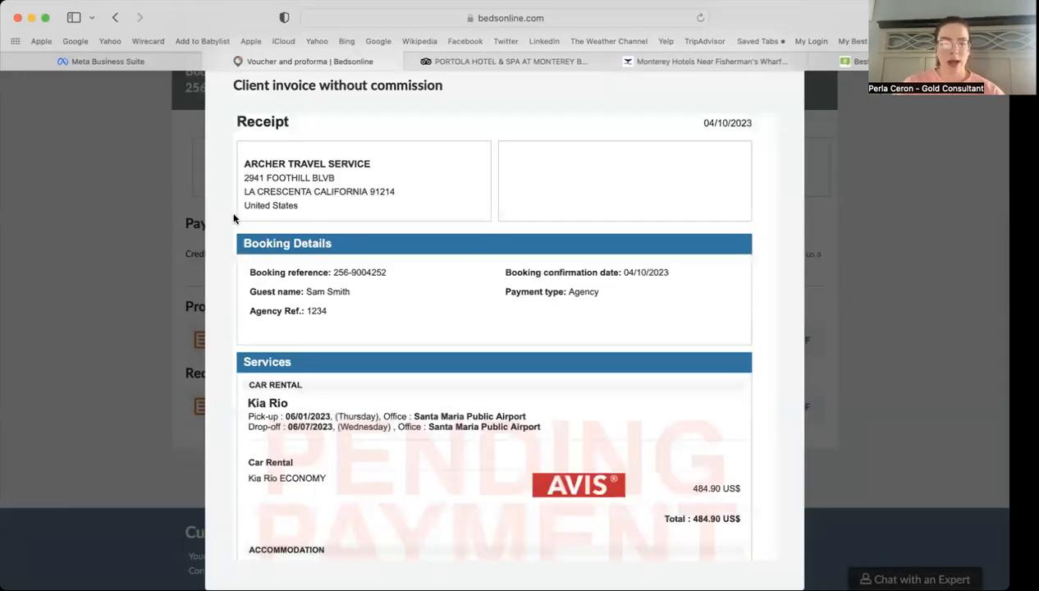
scroll(548, 370, down, 2)
scroll(549, 370, down, 5)
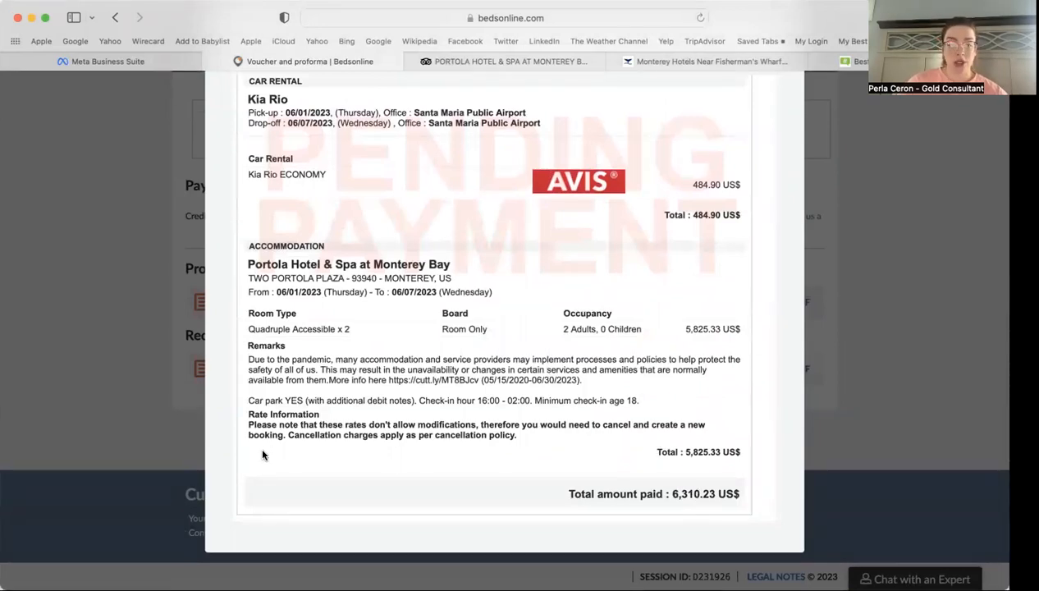
drag(287, 435, 520, 440)
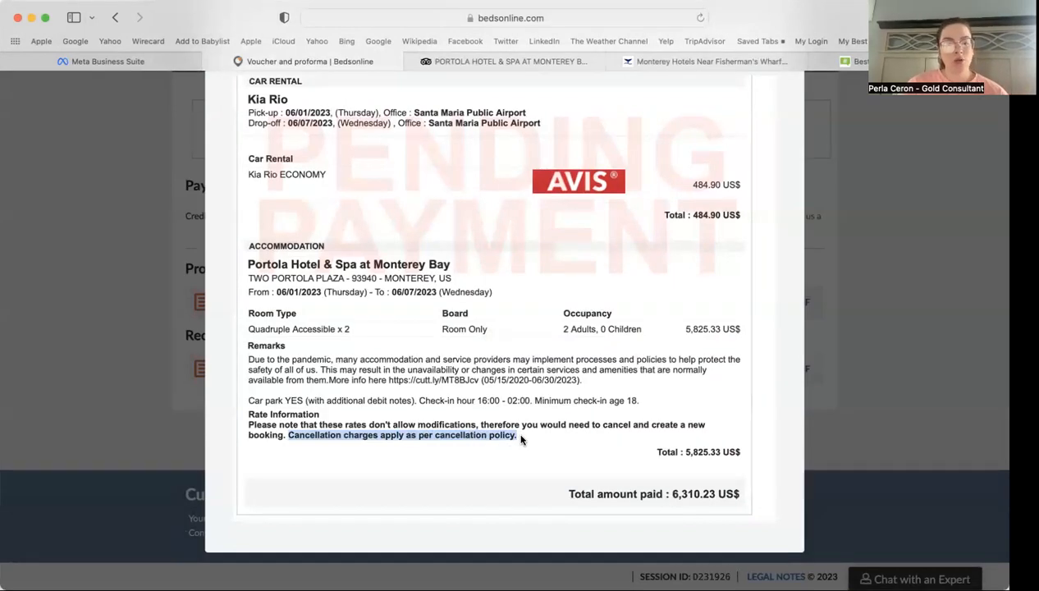
click(520, 440)
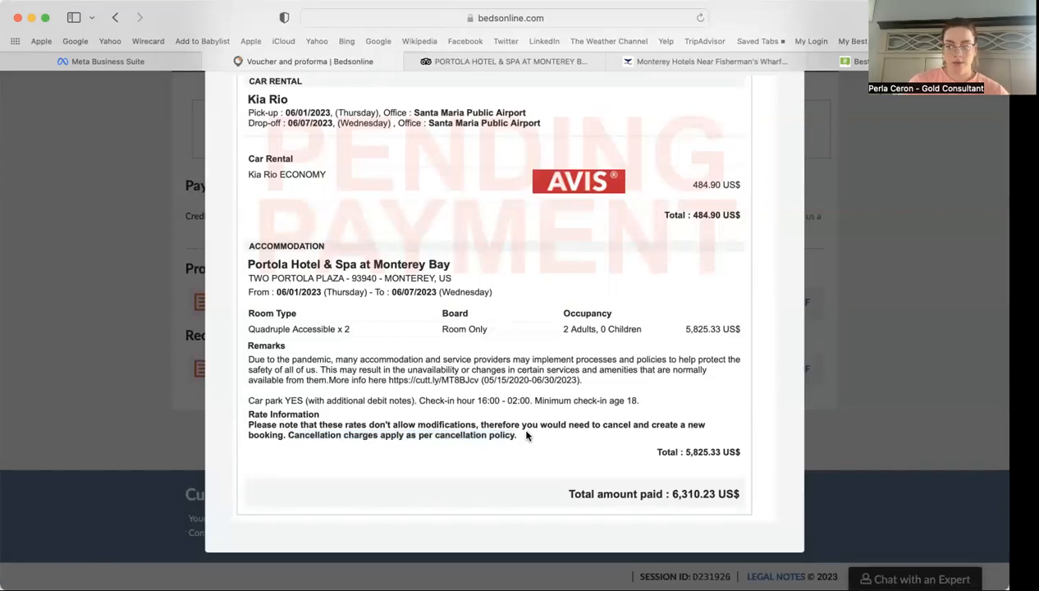
scroll(526, 435, up, 10)
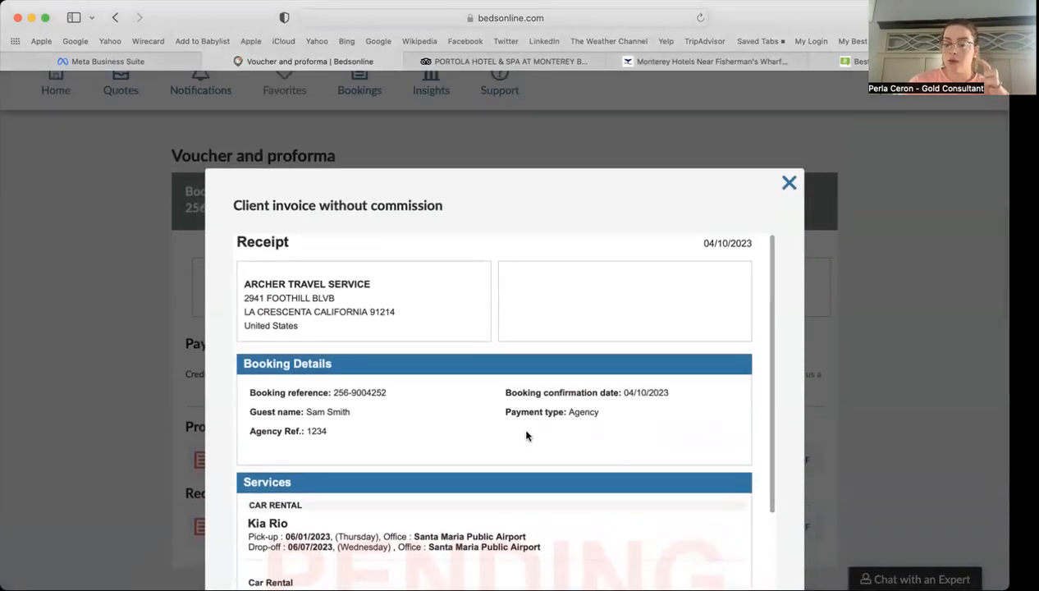
click(788, 184)
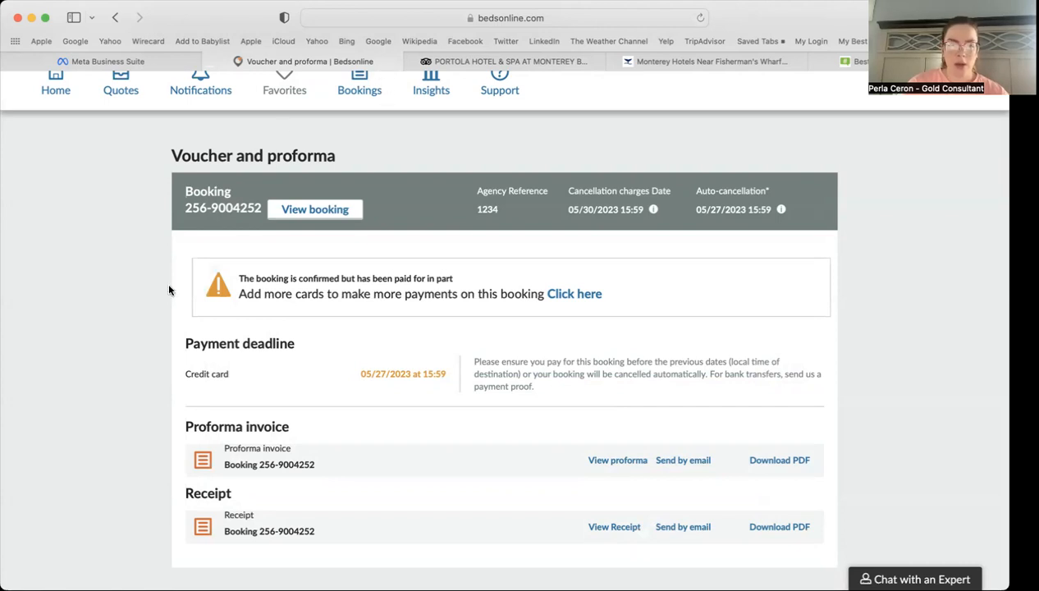
Step: Go to Bookings in the top navigation bar to reach the bookings search
scroll(170, 290, down, 3)
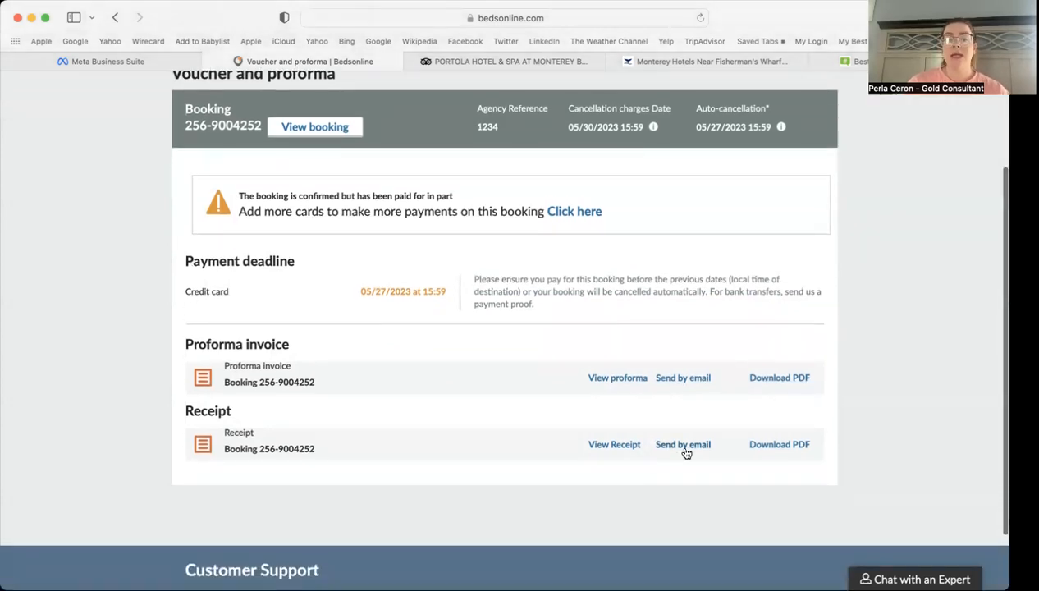
scroll(683, 452, up, 3)
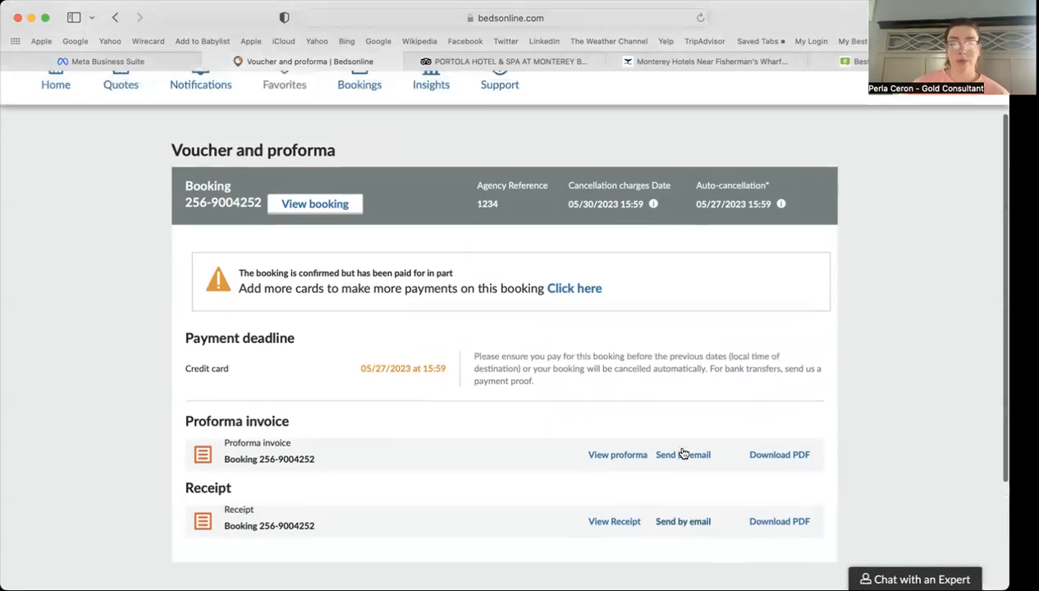
scroll(367, 298, up, 2)
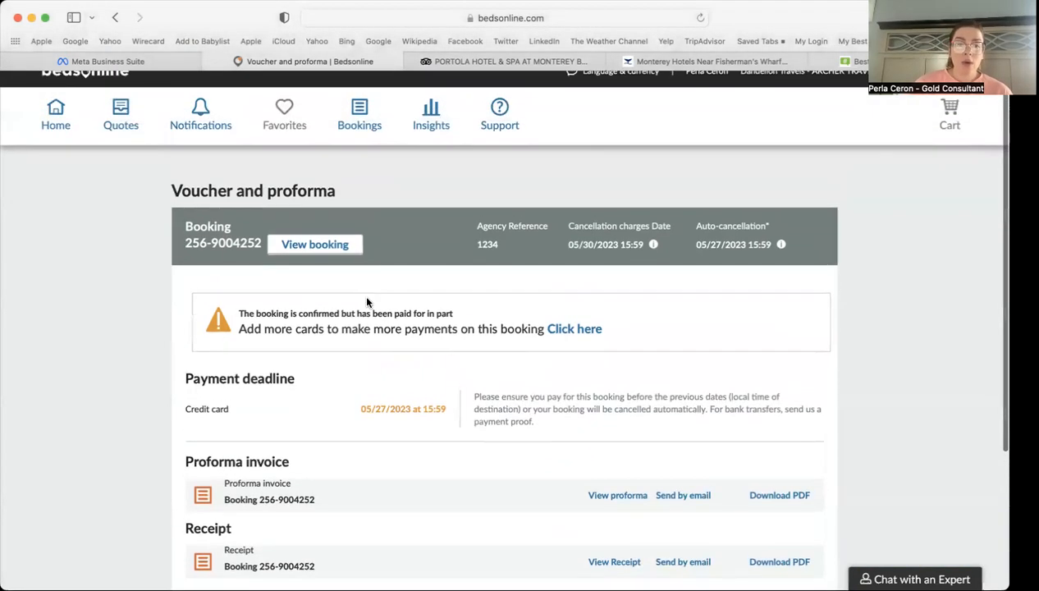
click(351, 113)
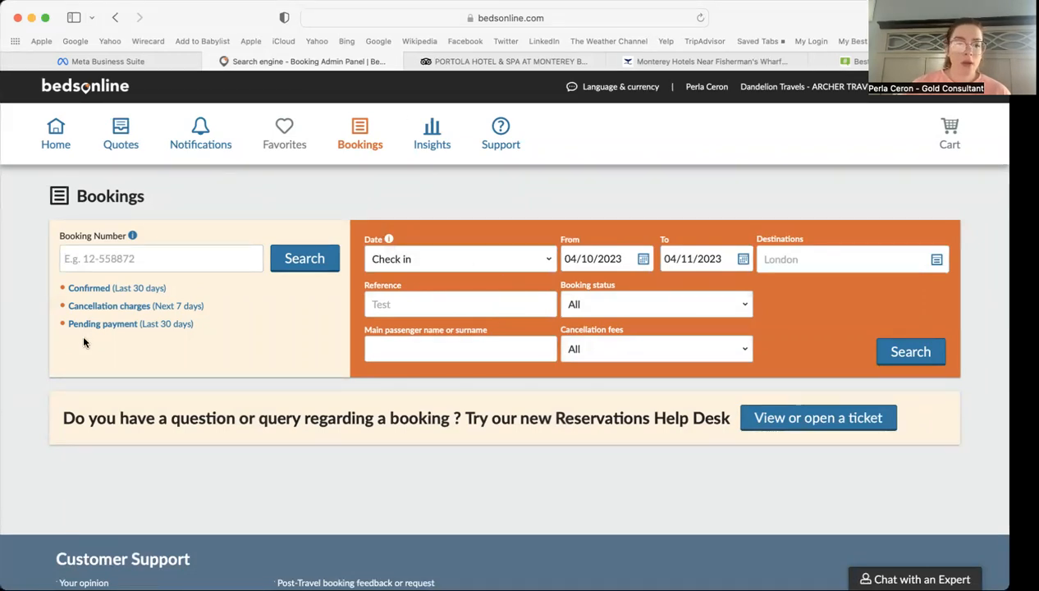
Step: Filter to Confirmed (Last 30 days) and find the 6,310.23 US$ Kia Rio and Portola Hotel booking
click(89, 288)
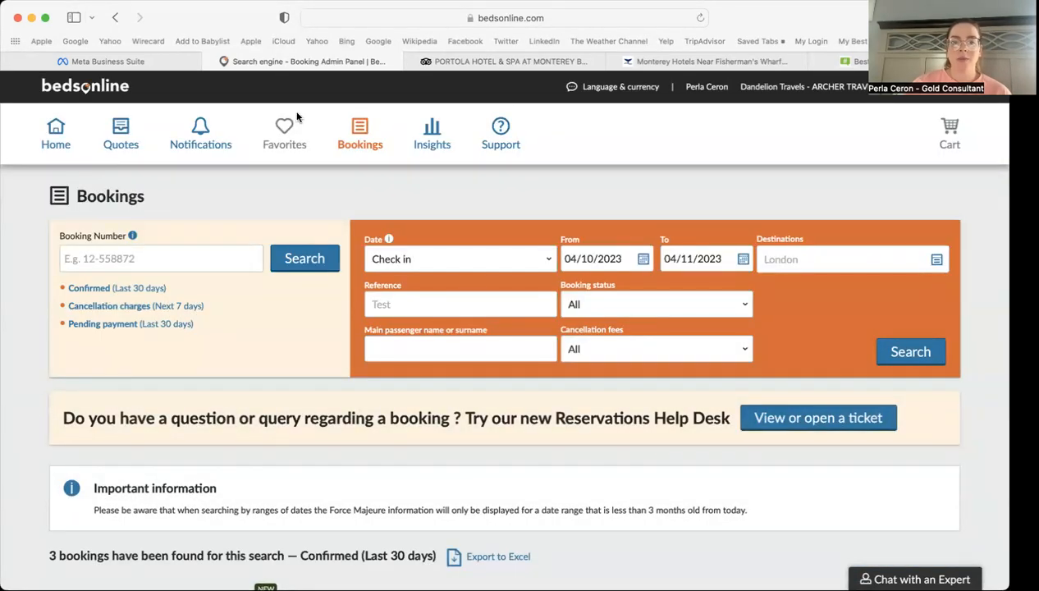
scroll(38, 361, down, 5)
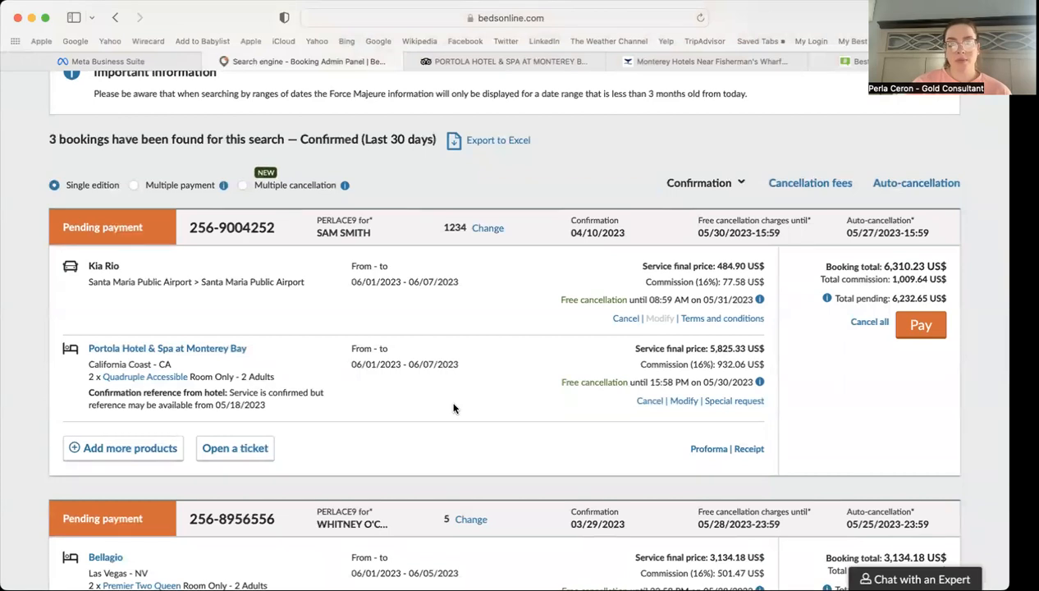
scroll(455, 408, up, 1)
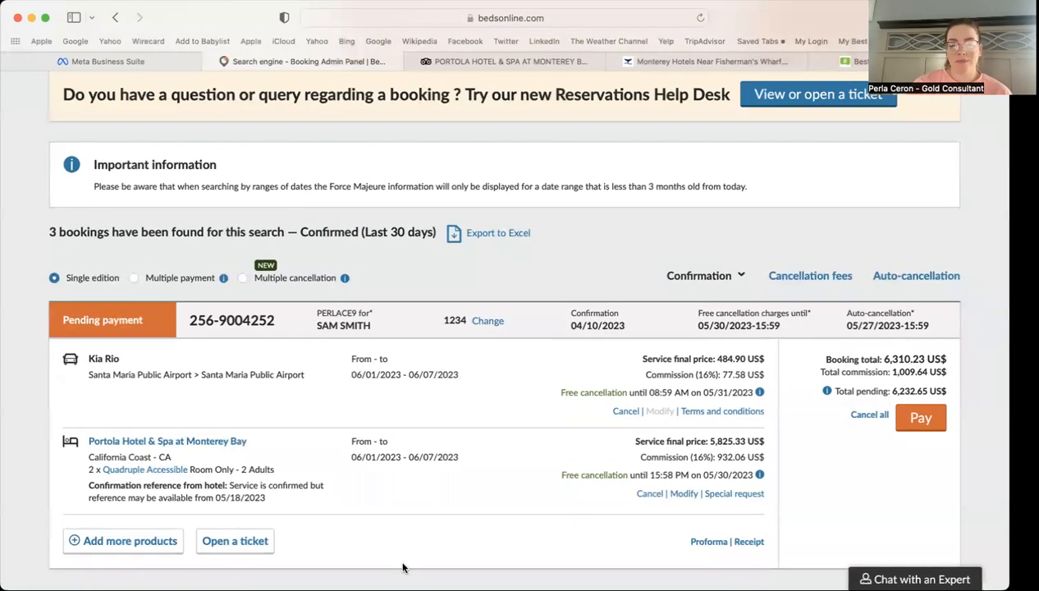
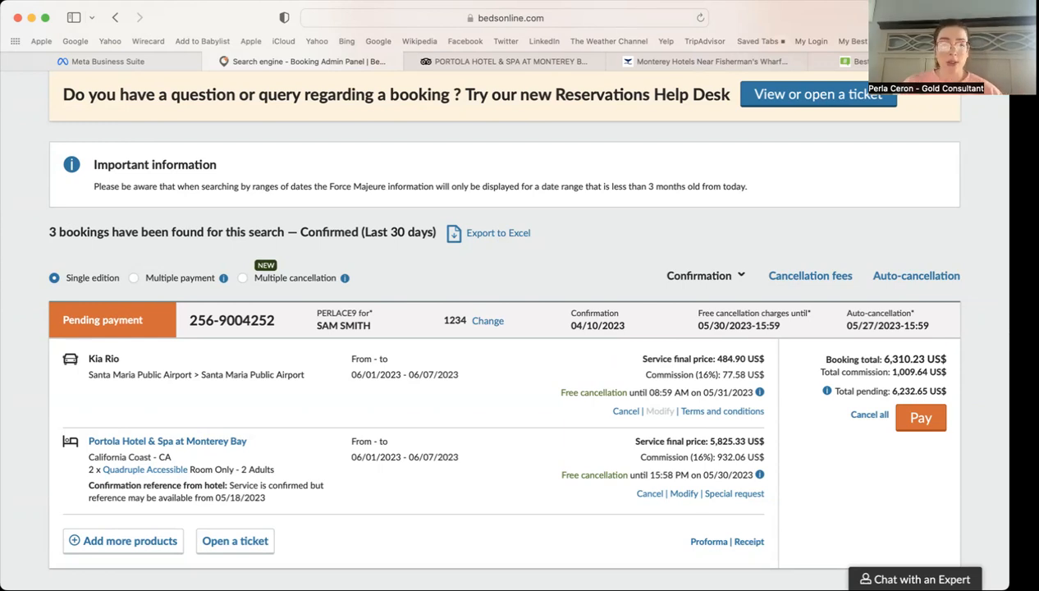
Step: Switch to the Tripadvisor listing for Portola Hotel & Spa at Monterey Bay
click(537, 60)
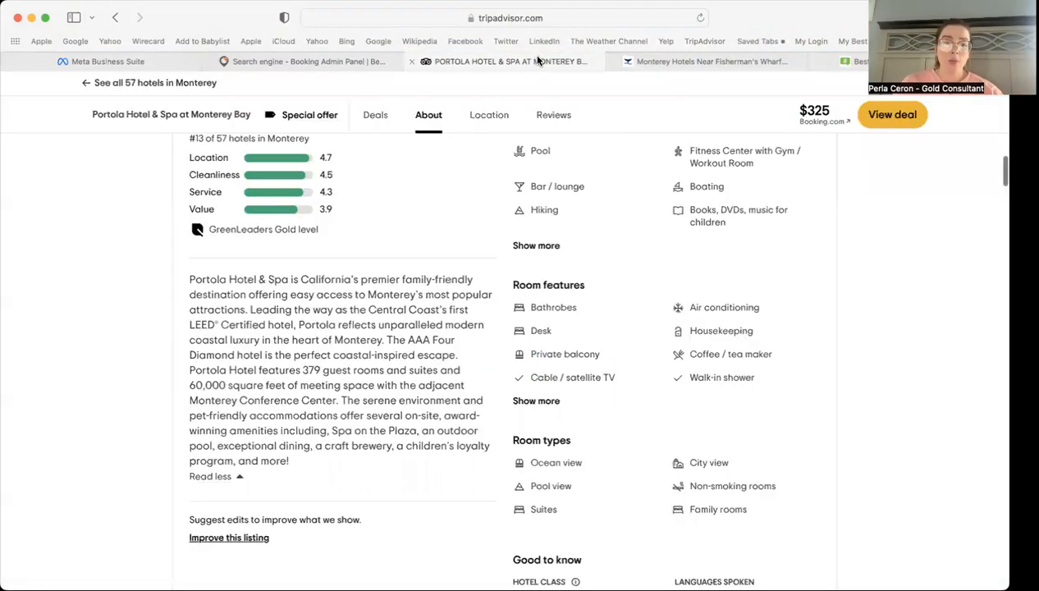
Step: Bring up the hotel's official website, portolahotel.com, next to the Tripadvisor listing
scroll(453, 320, up, 10)
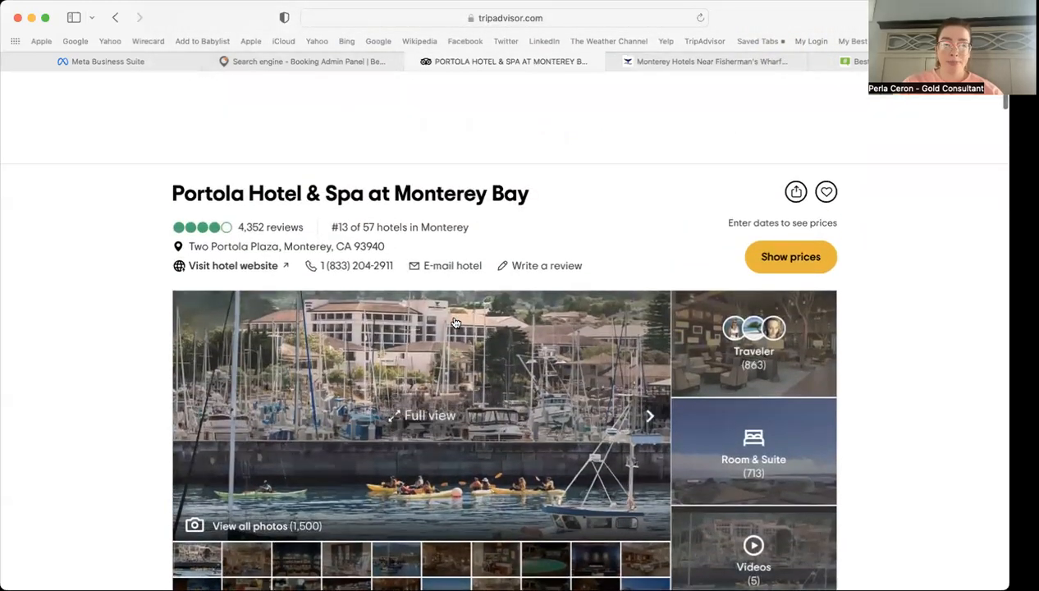
click(683, 61)
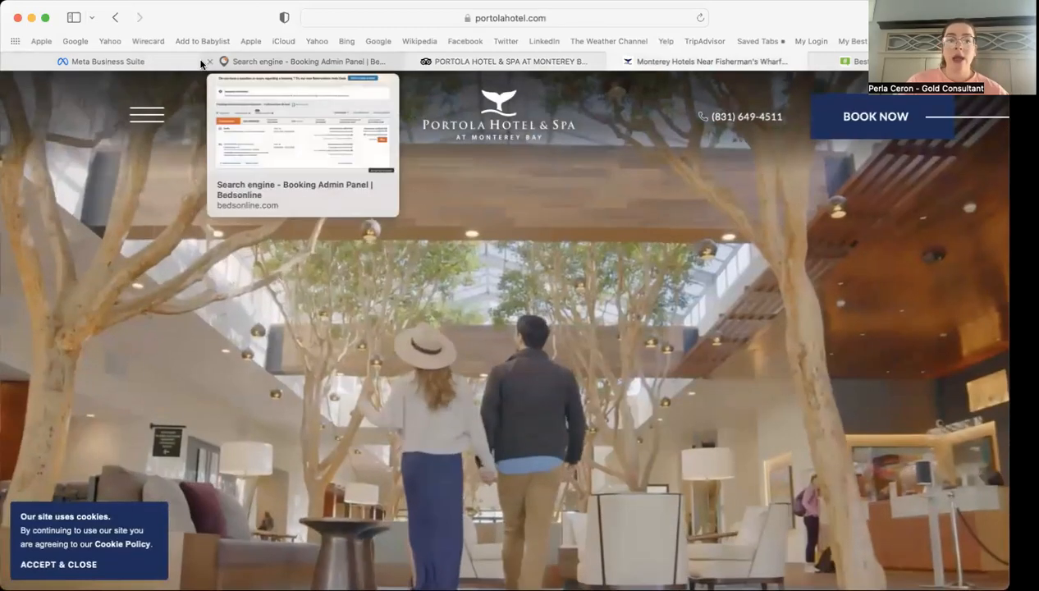
mouse_move(160, 63)
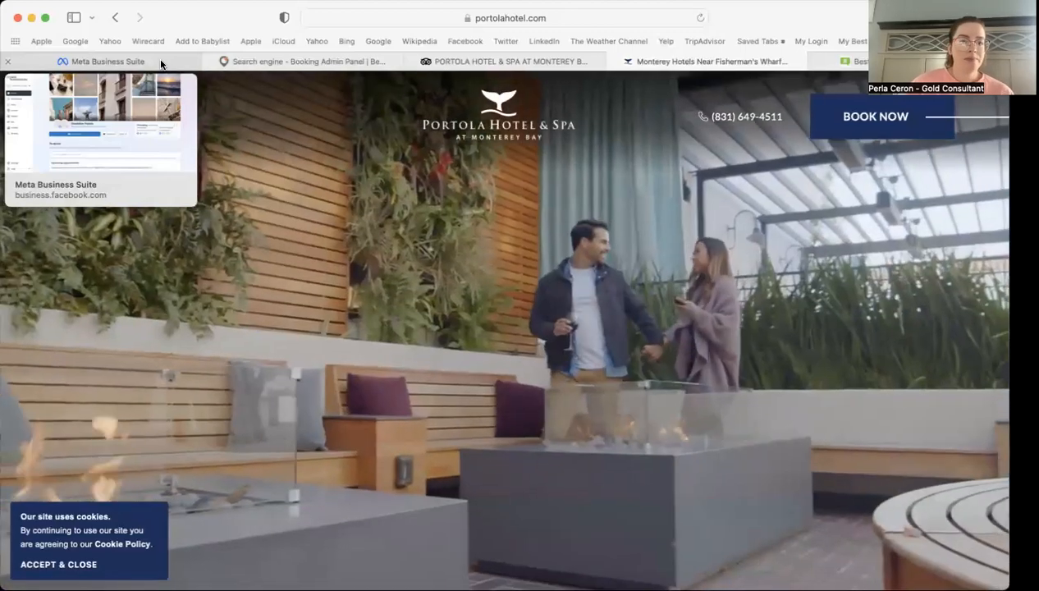
Step: Show the Dandelion Travels Home page with 376 Facebook and 1.8K Instagram followers
click(160, 61)
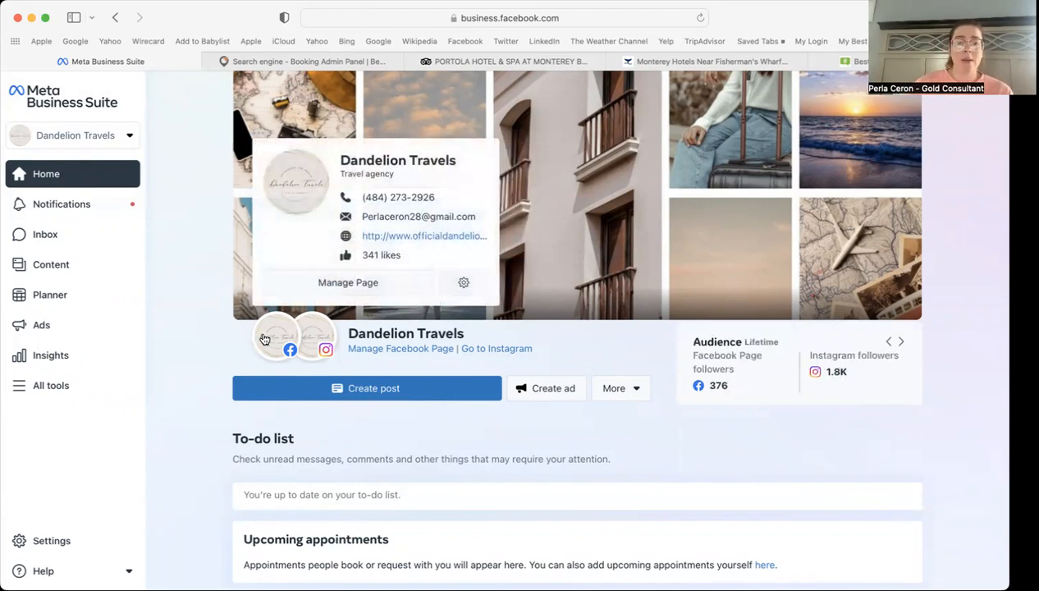
mouse_move(281, 339)
mouse_move(319, 339)
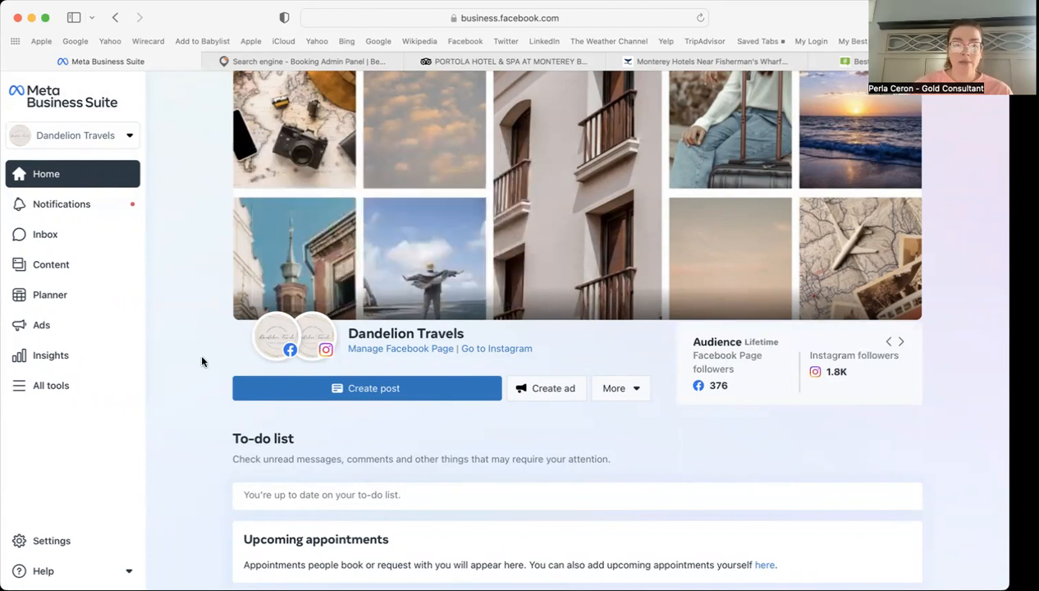
scroll(199, 351, down, 2)
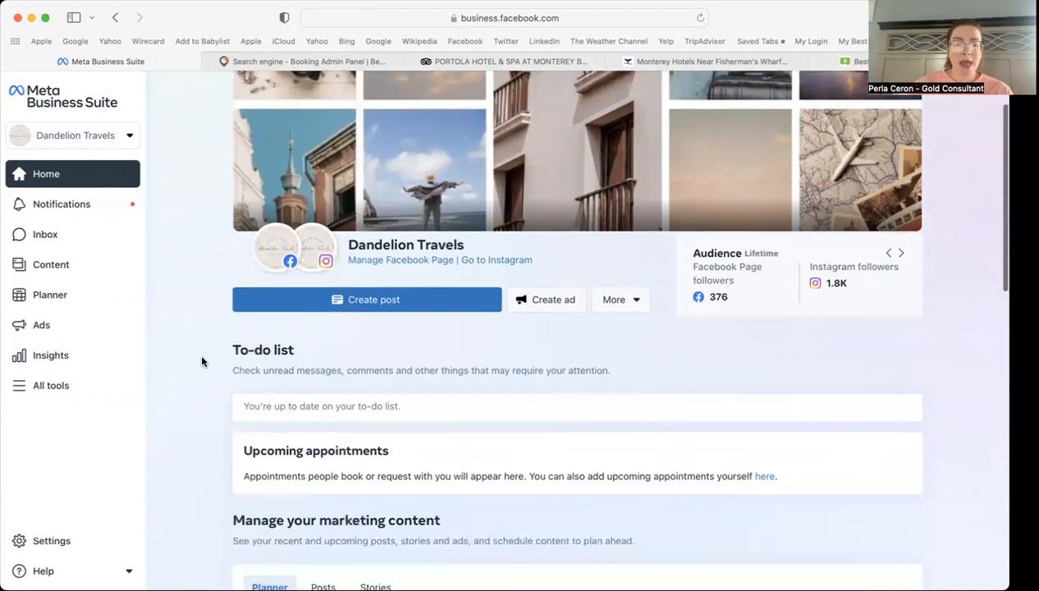
Step: Create a post targeting the Dandelion Travels page and the _dandeliontravels Instagram account
click(406, 297)
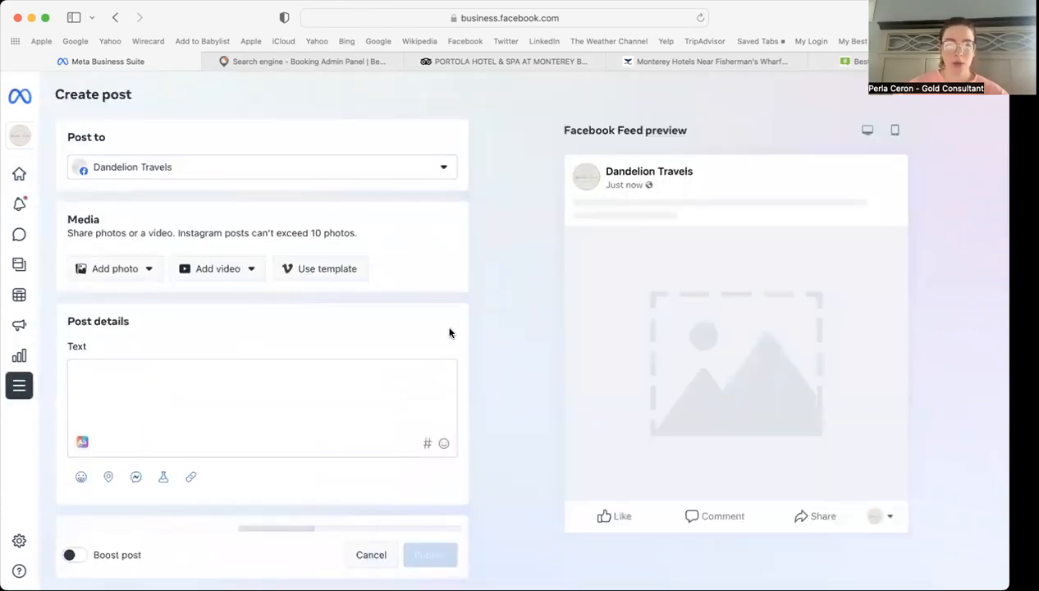
click(184, 170)
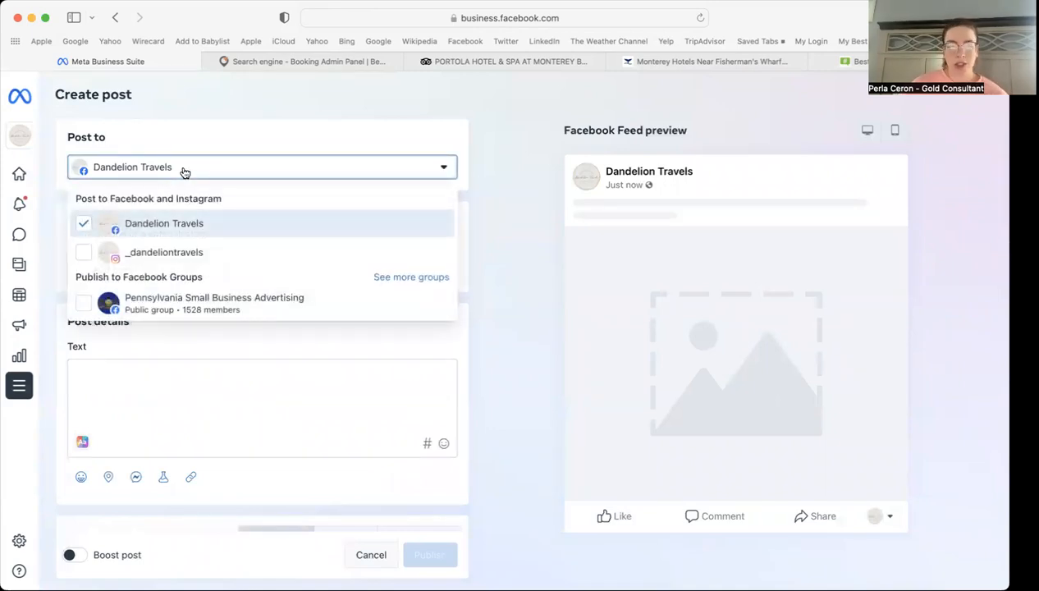
click(189, 255)
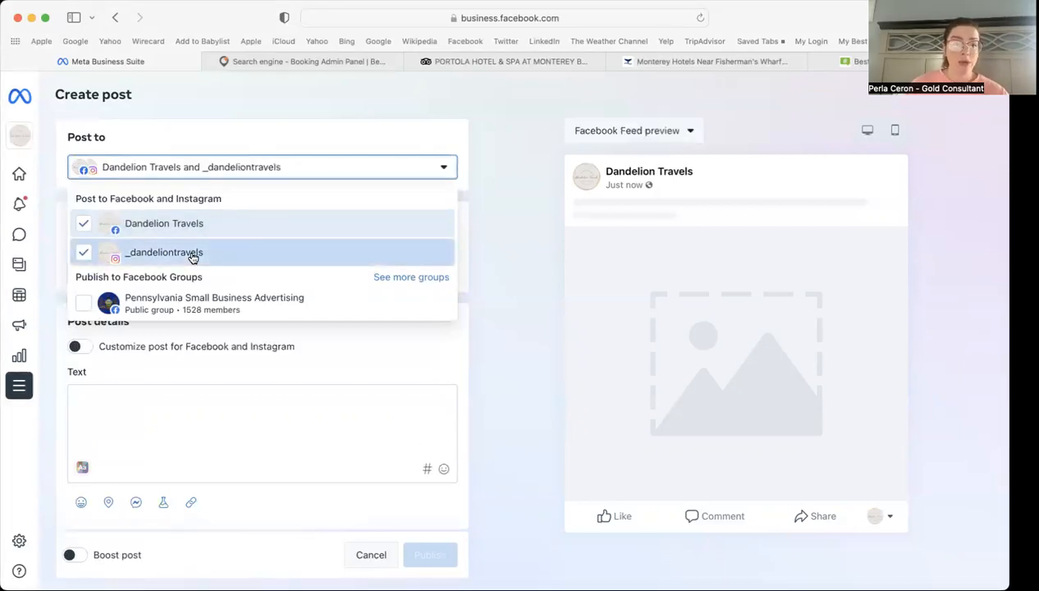
click(392, 278)
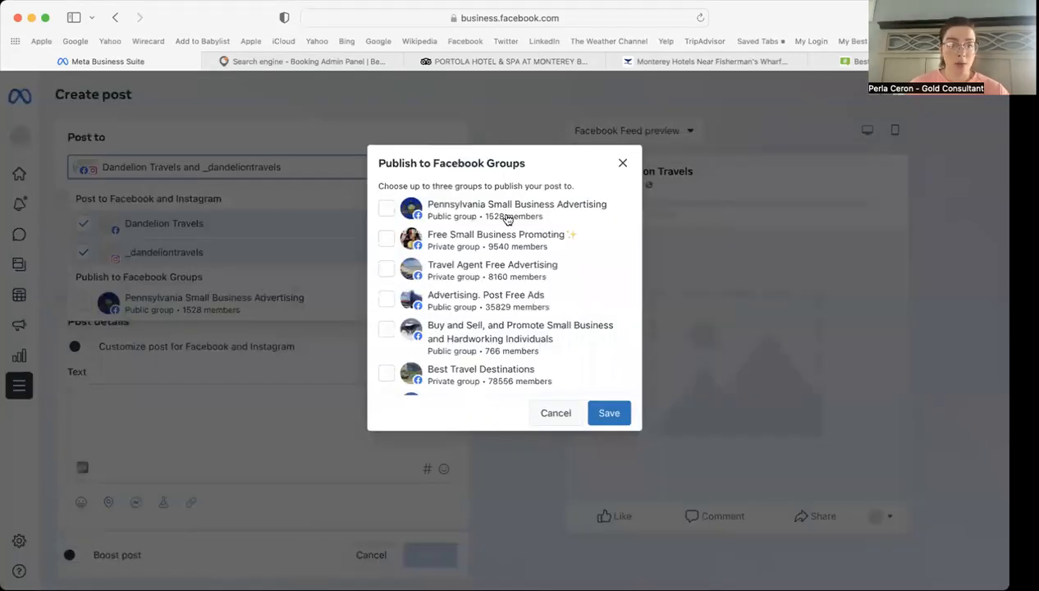
Step: Add Pennsylvania Small Business Advertising, Free Small Business Promoting and Travel Agent Free Advertising groups
scroll(500, 349, down, 2)
scroll(502, 351, up, 2)
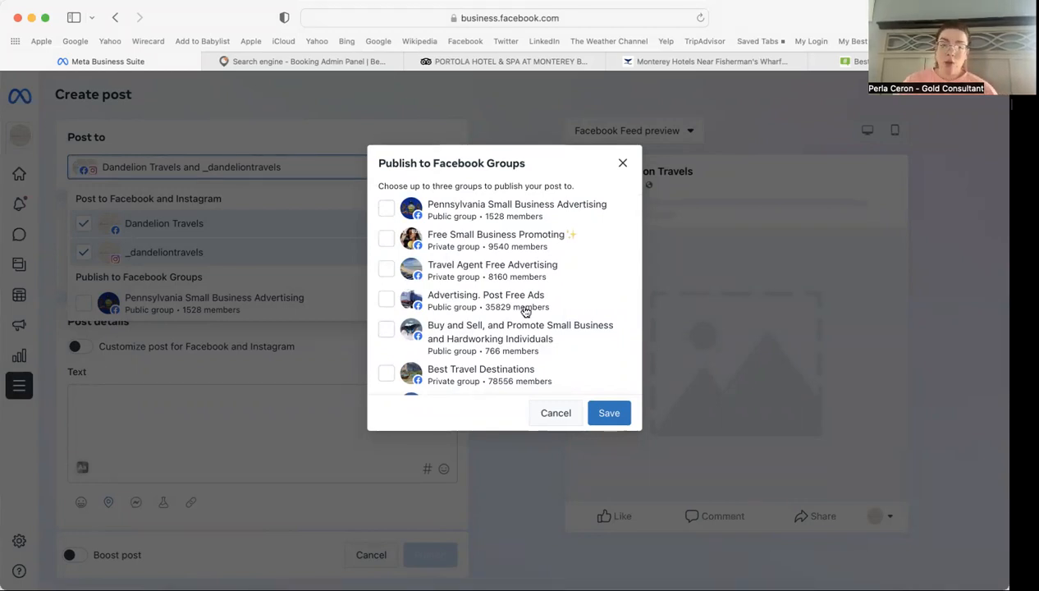
scroll(525, 311, down, 1)
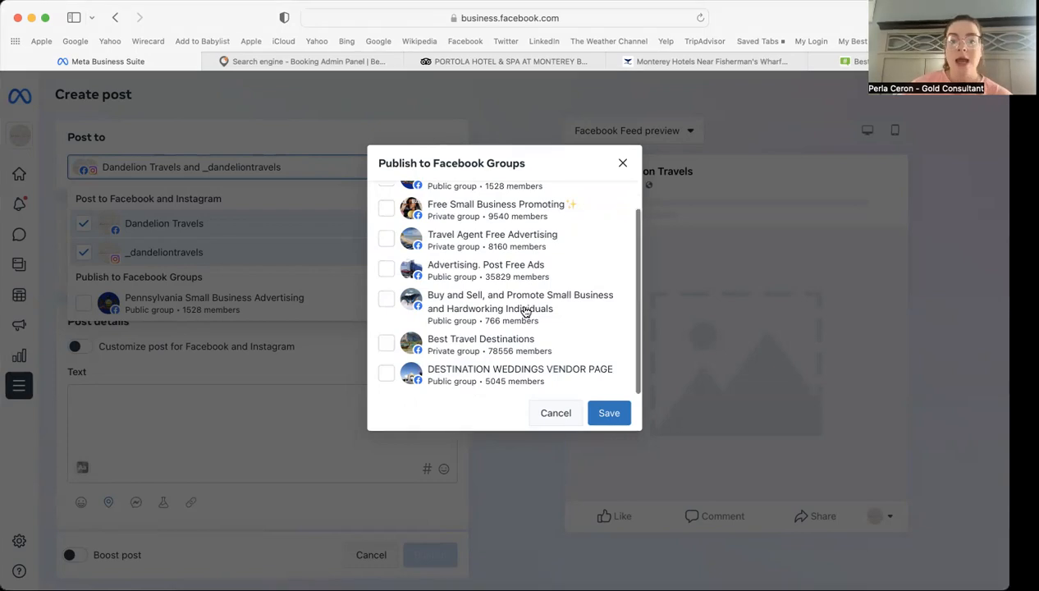
scroll(525, 310, up, 2)
click(497, 216)
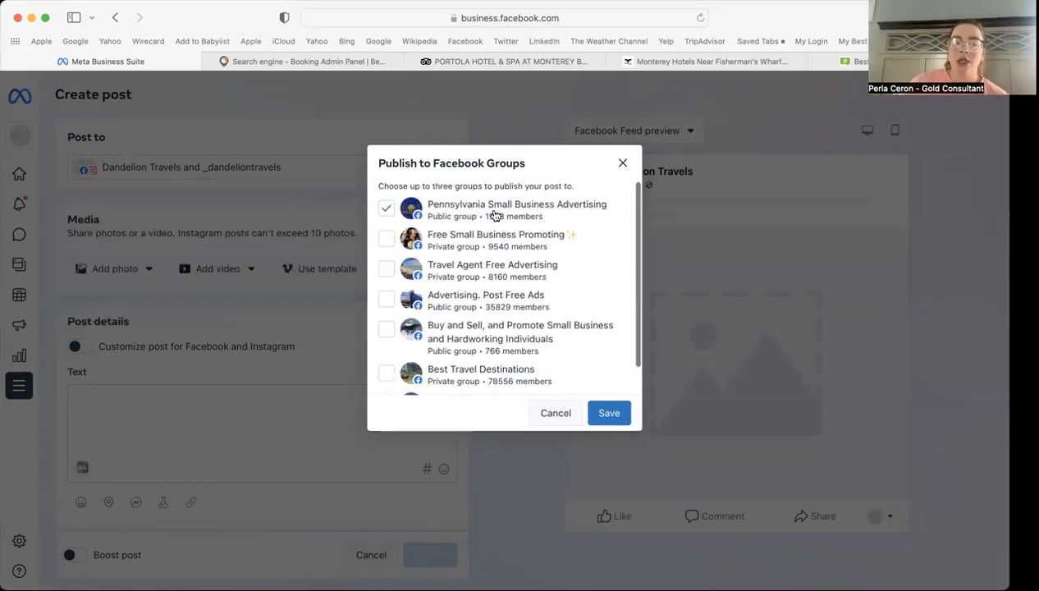
click(479, 247)
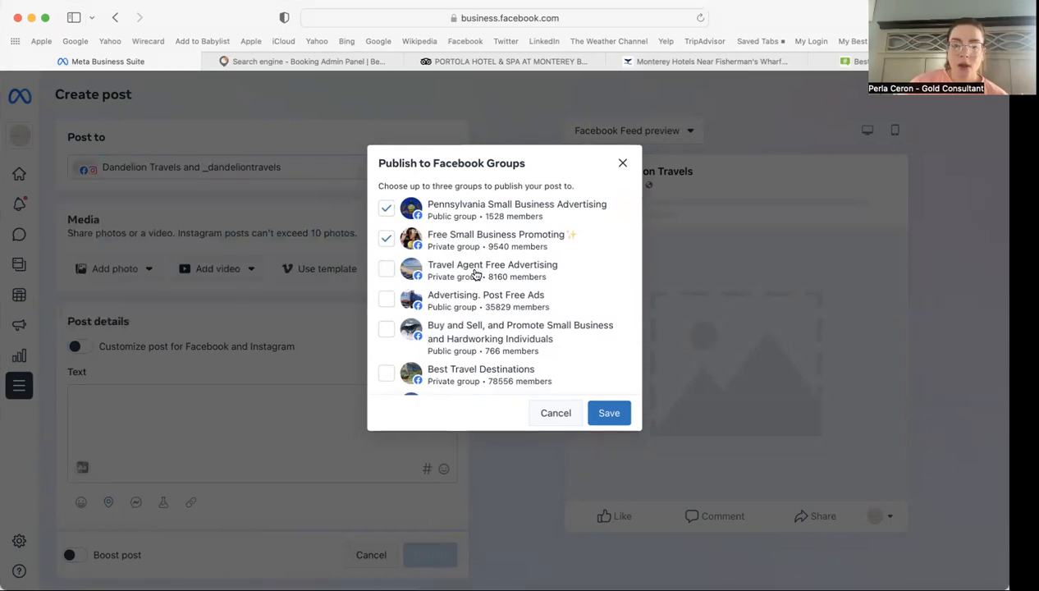
click(476, 275)
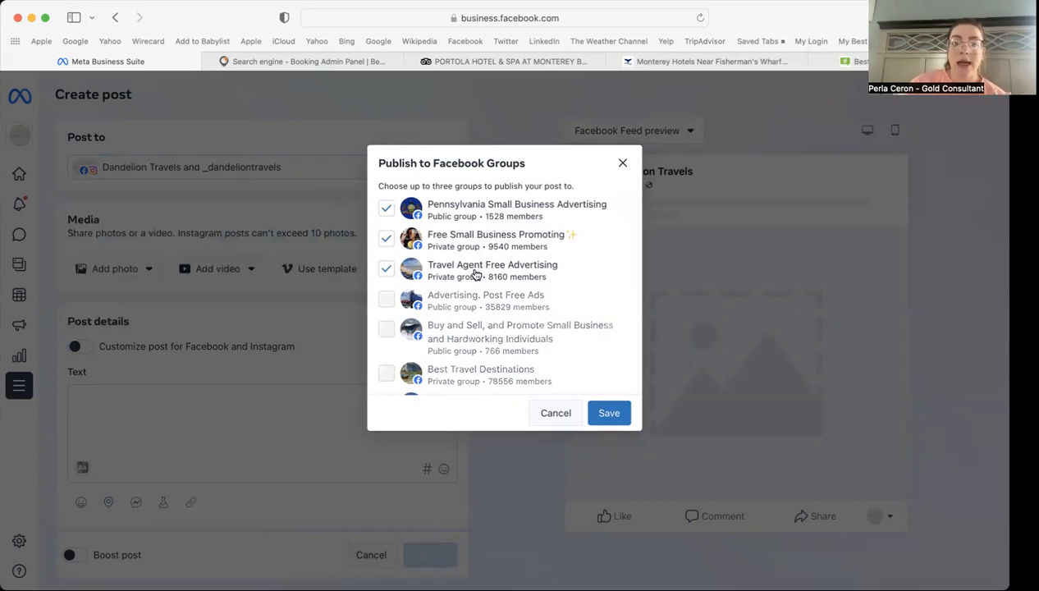
click(609, 413)
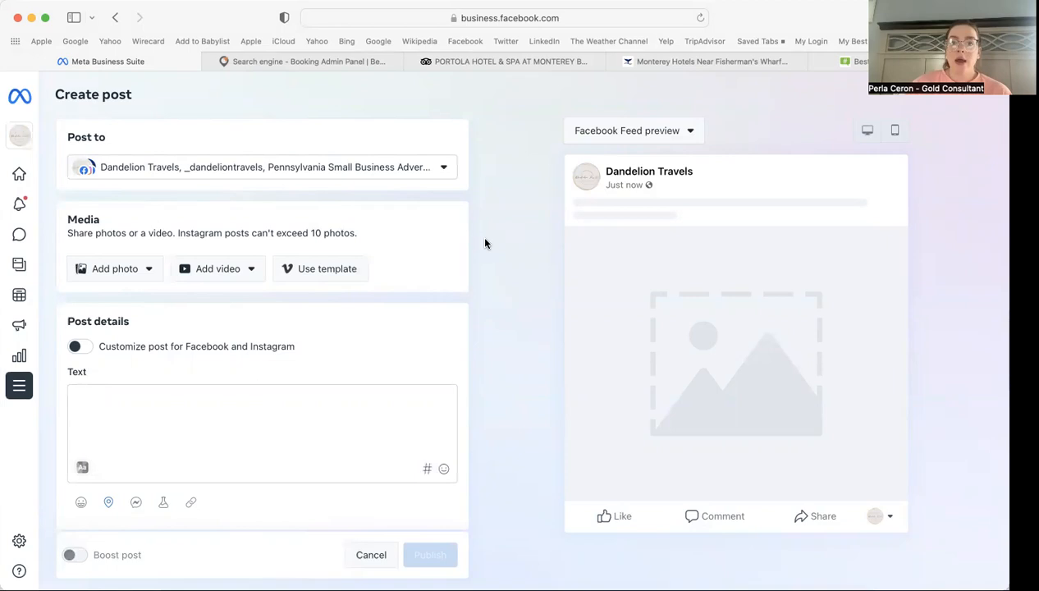
Step: Show the Portola Hotel's Tripadvisor photos as a grid filtered to management photos
click(506, 61)
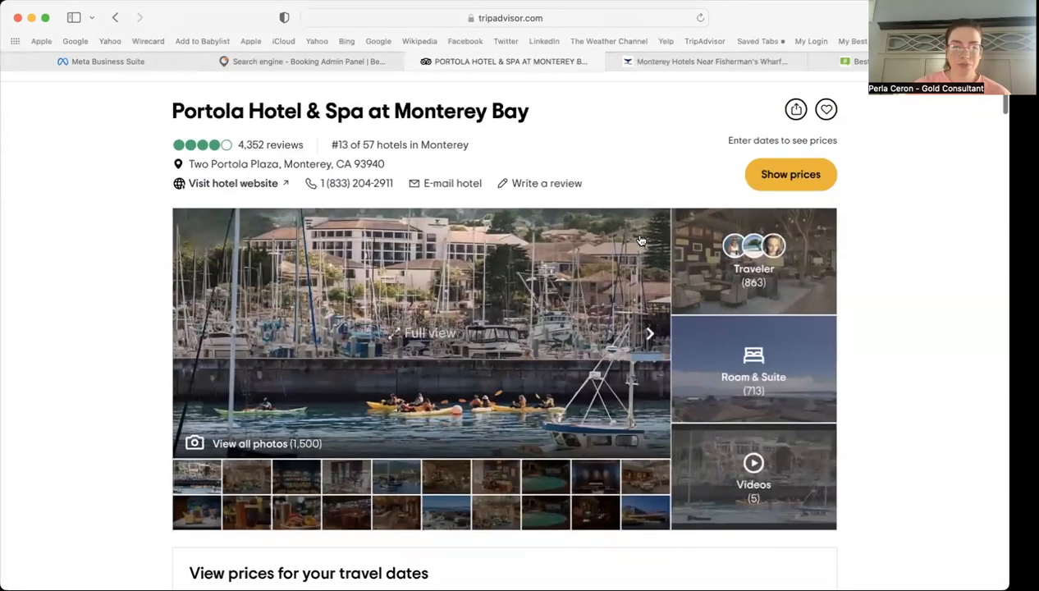
click(405, 332)
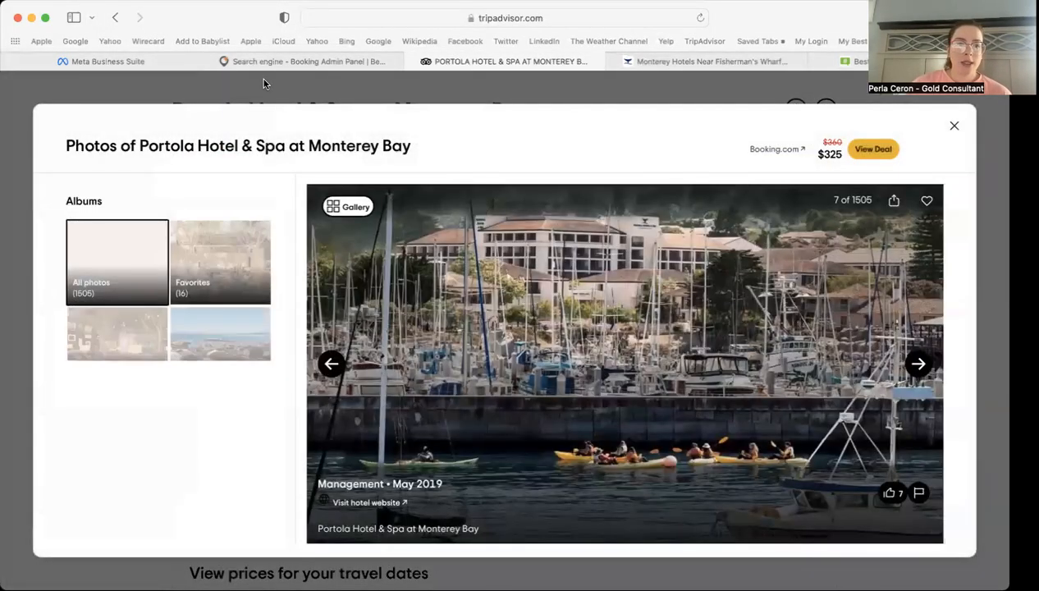
click(145, 62)
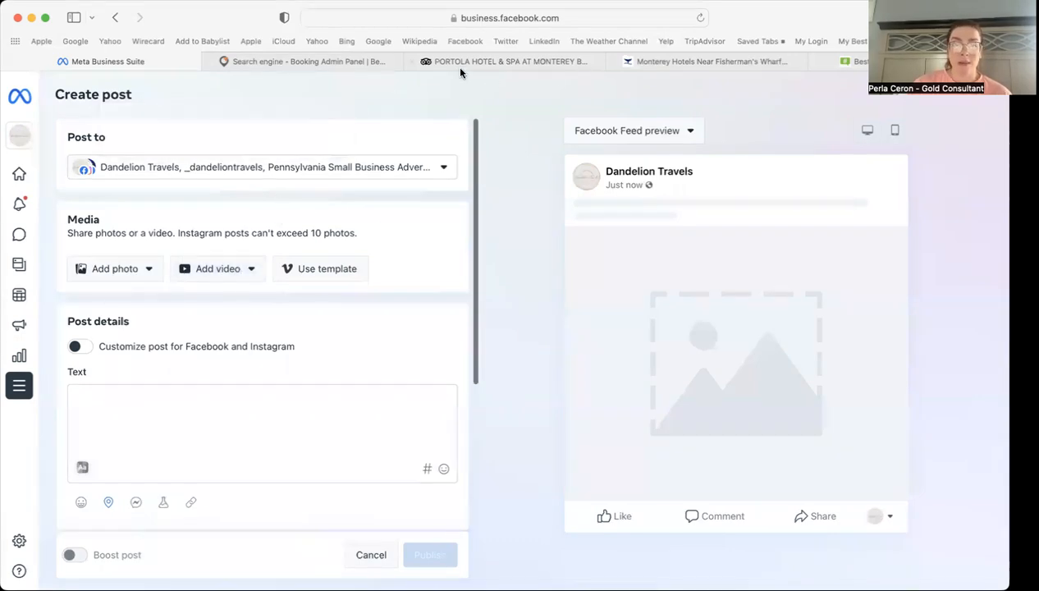
click(484, 63)
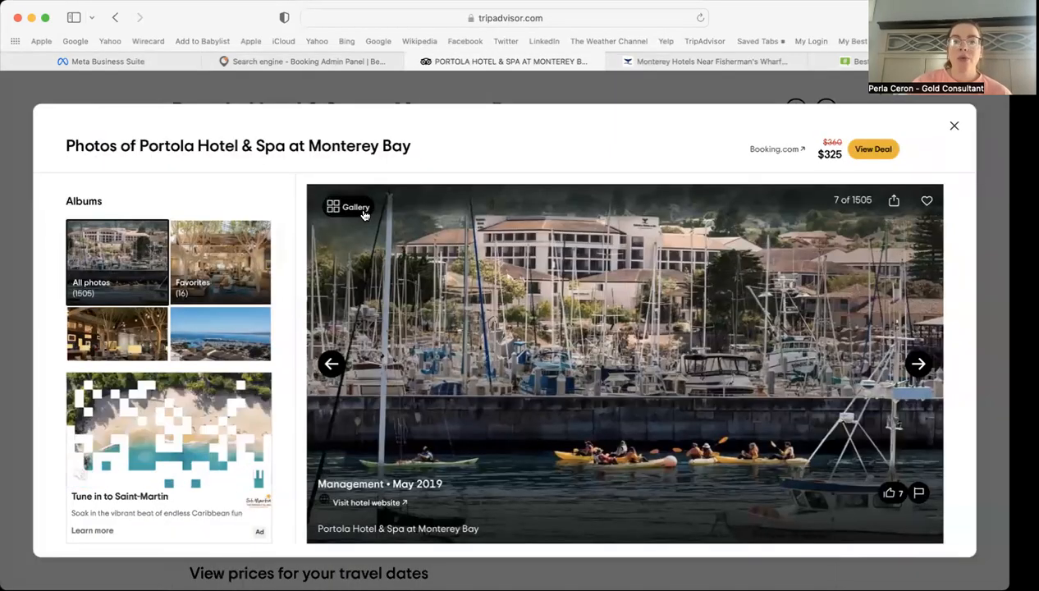
click(332, 209)
click(408, 201)
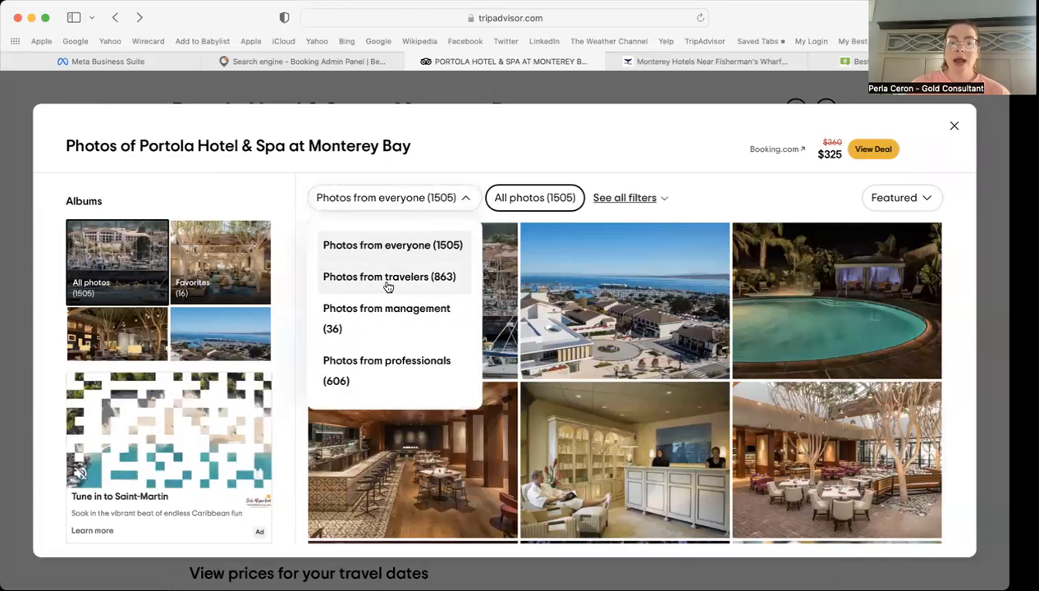
click(378, 321)
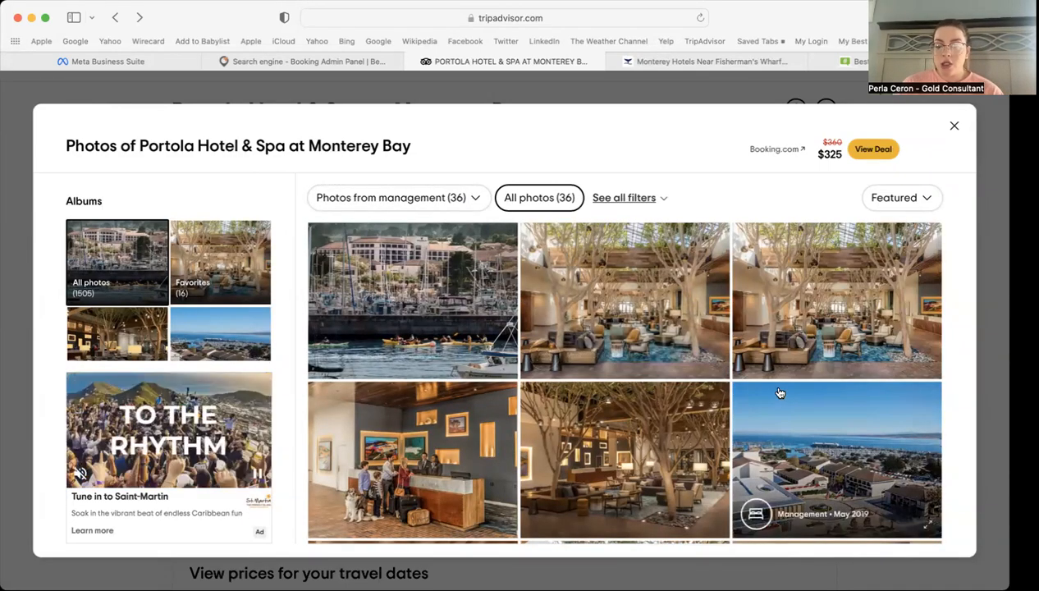
Step: Show the Portola Hotel Front Entrance photo full size with its save options
scroll(771, 410, down, 5)
scroll(779, 393, down, 5)
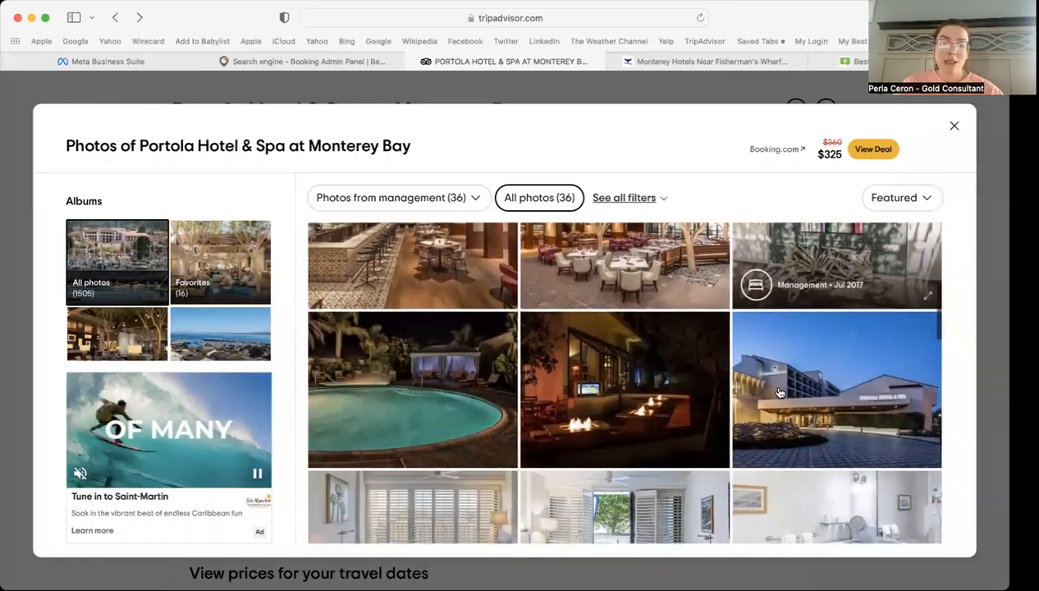
scroll(779, 393, down, 2)
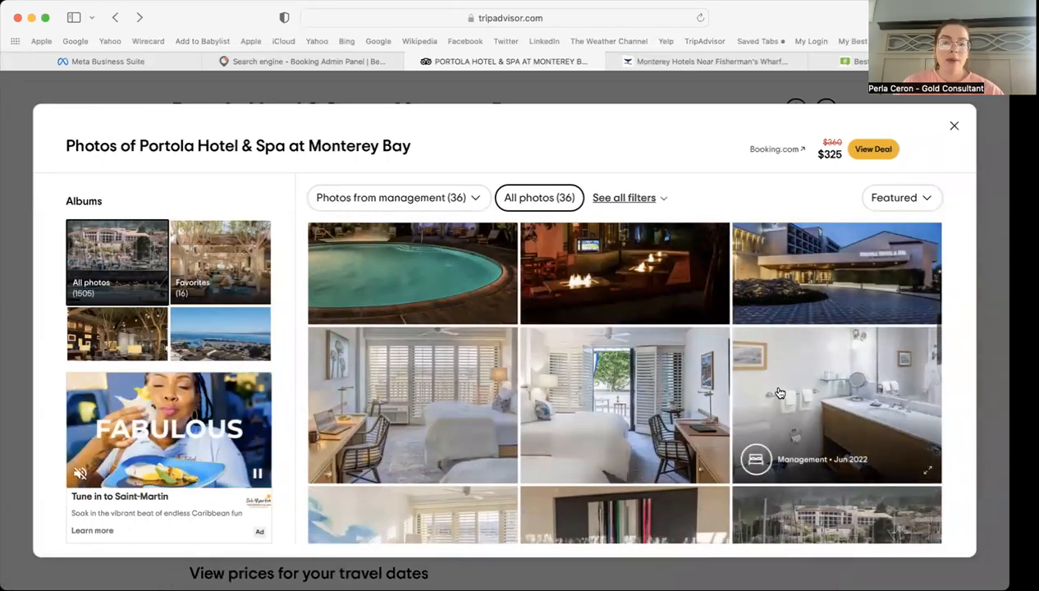
scroll(735, 327, up, 2)
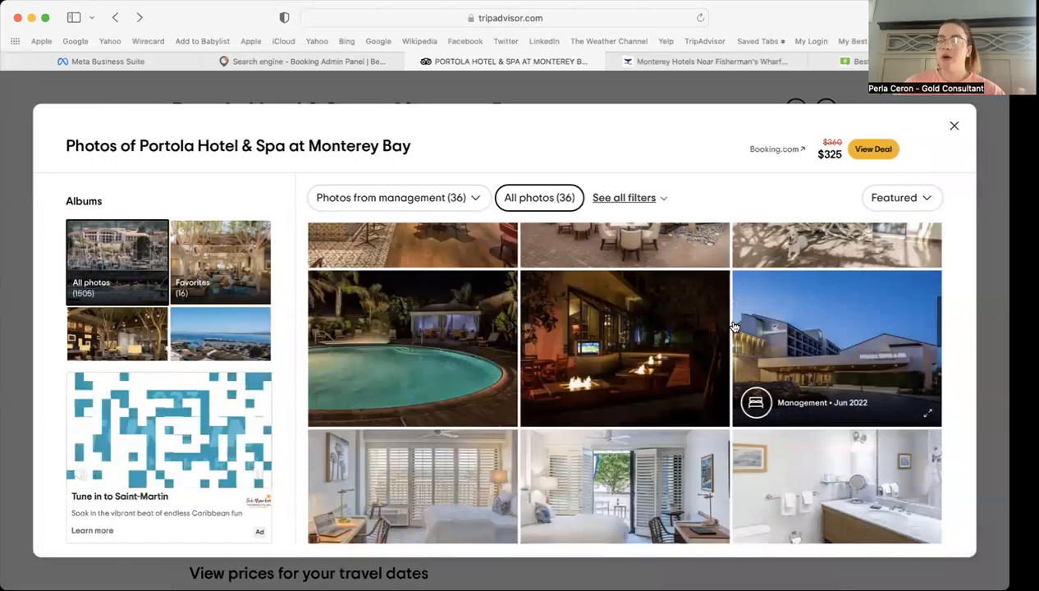
scroll(734, 327, down, 10)
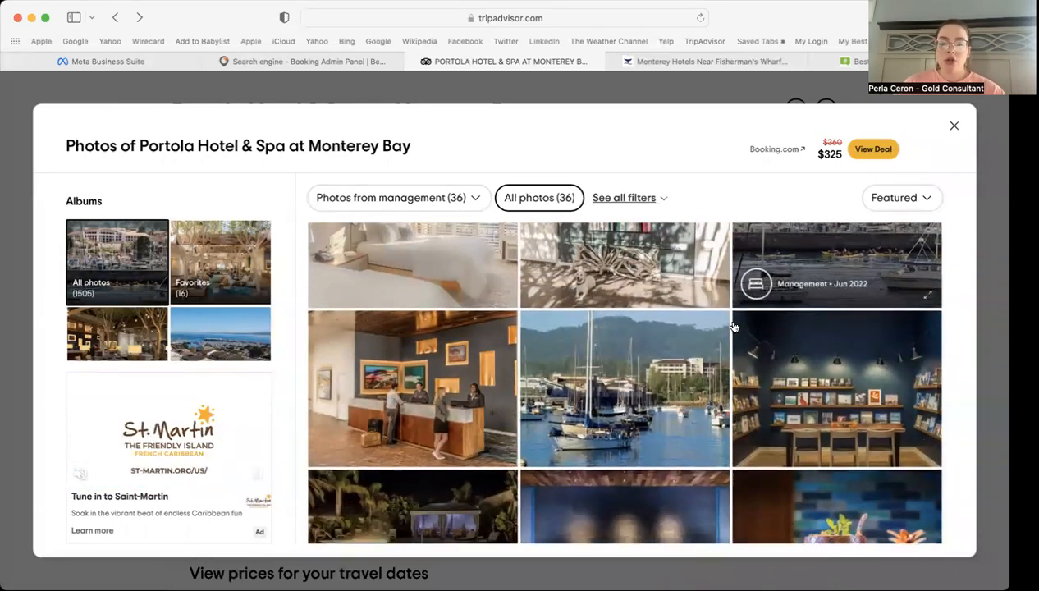
scroll(735, 326, down, 15)
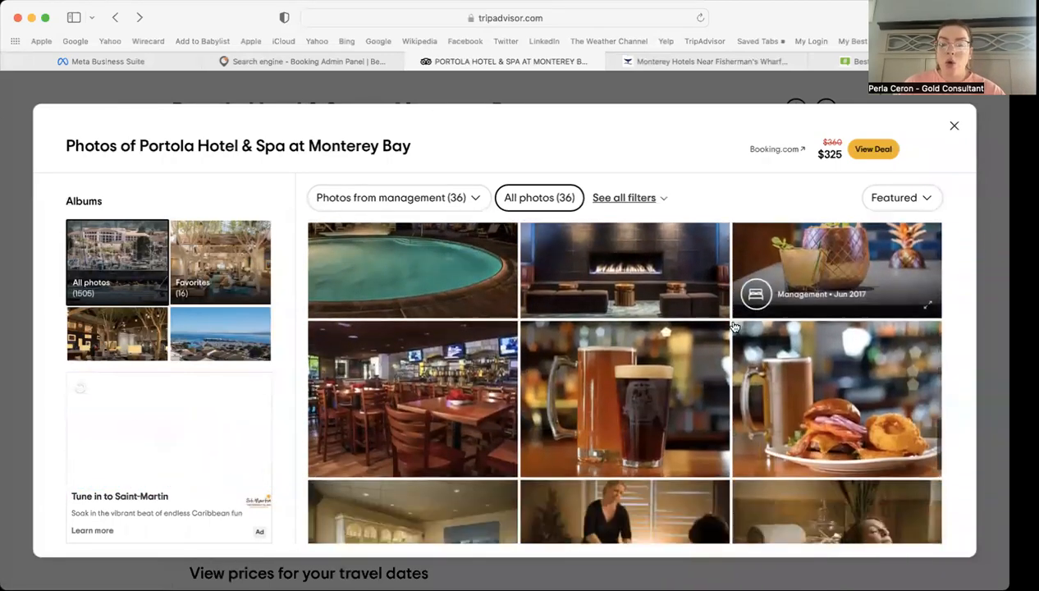
scroll(734, 326, up, 15)
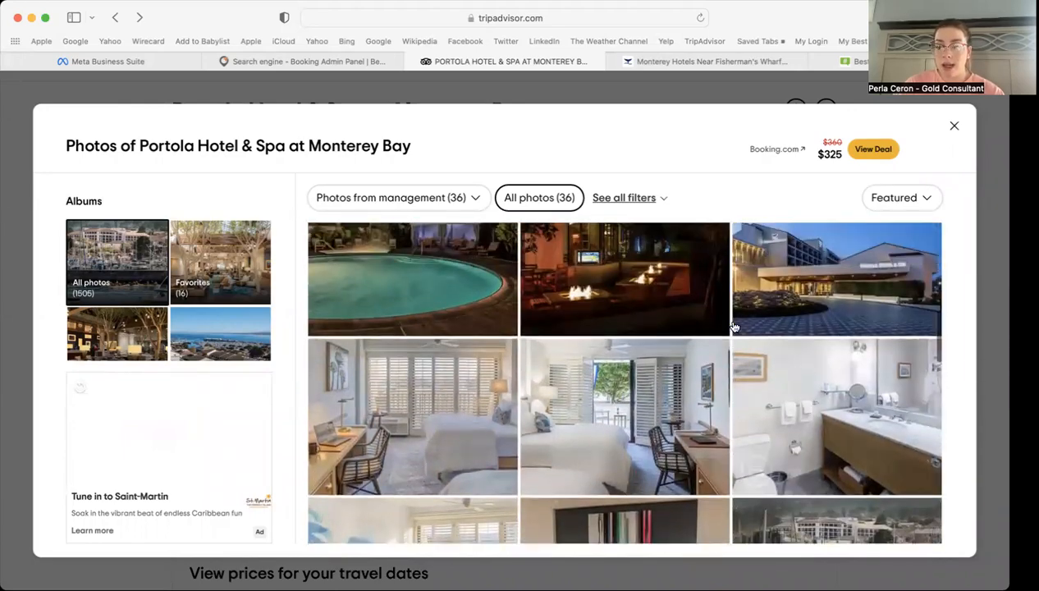
scroll(734, 327, up, 2)
click(803, 341)
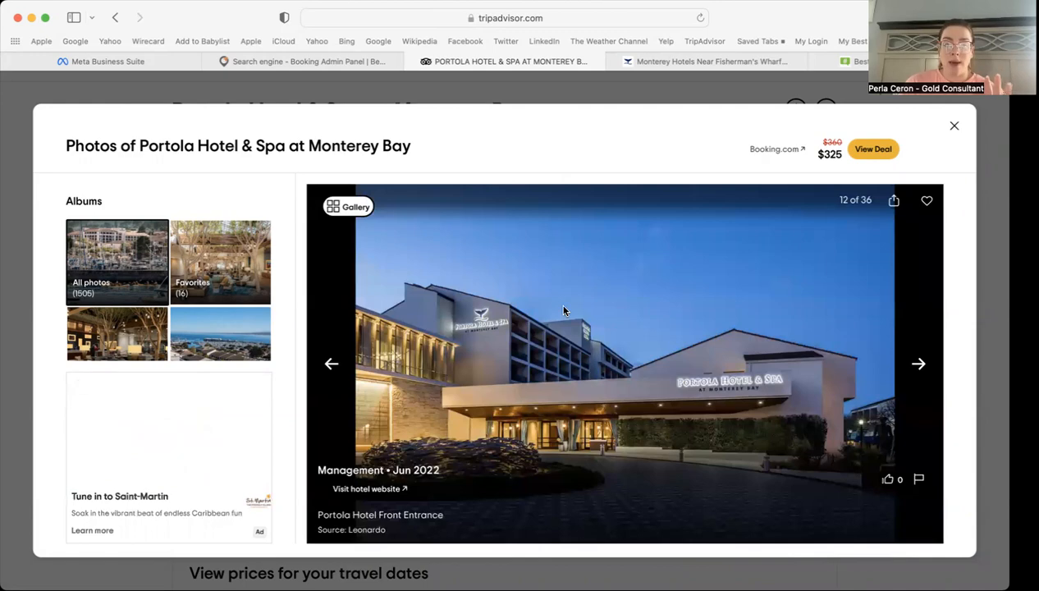
right_click(563, 310)
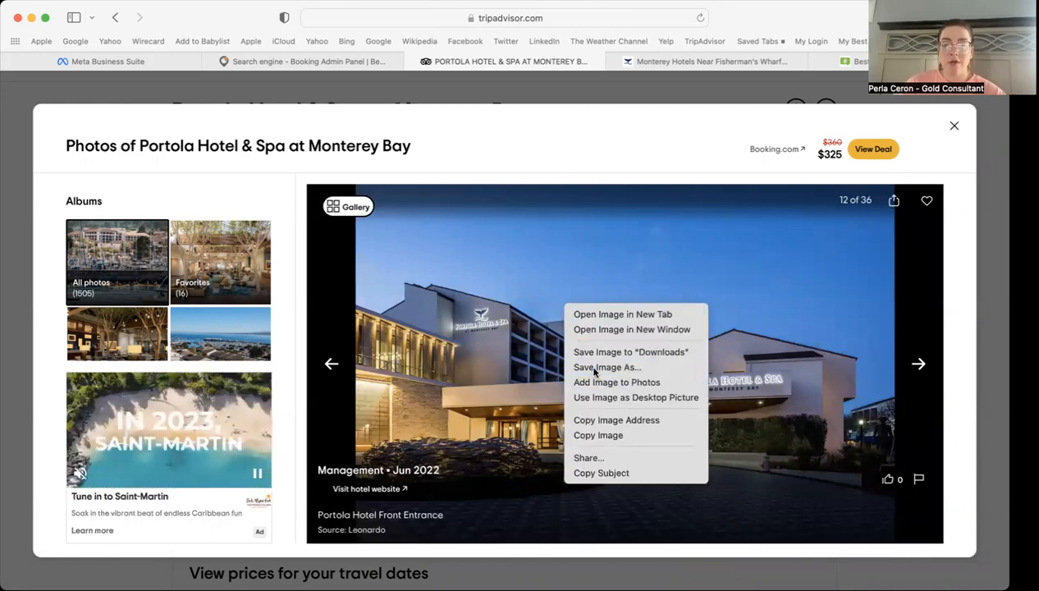
Step: Save the front entrance photo to Downloads as 'portola ent'
click(605, 367)
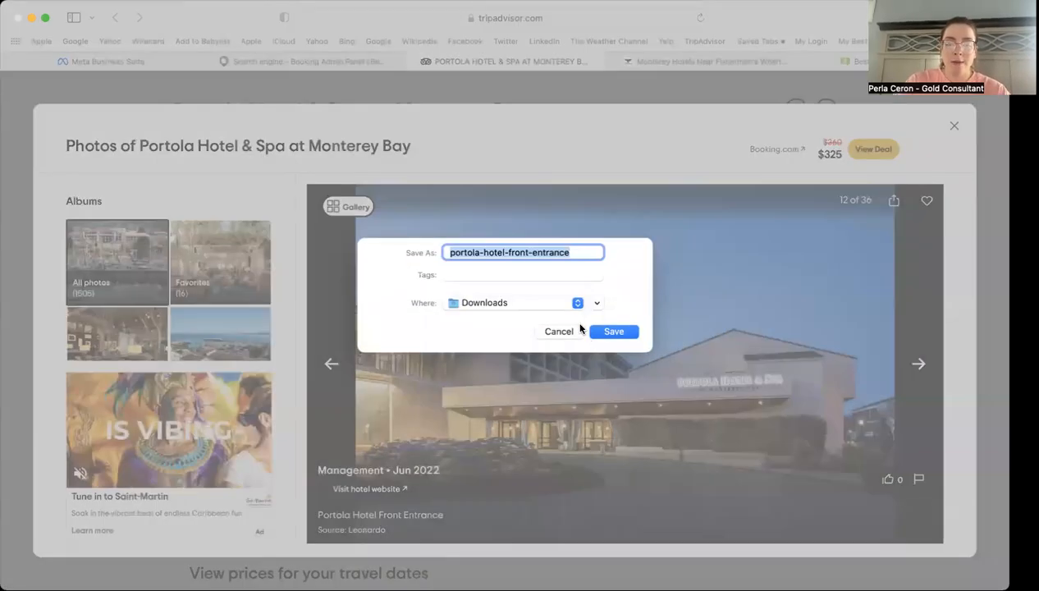
text(portola ent)
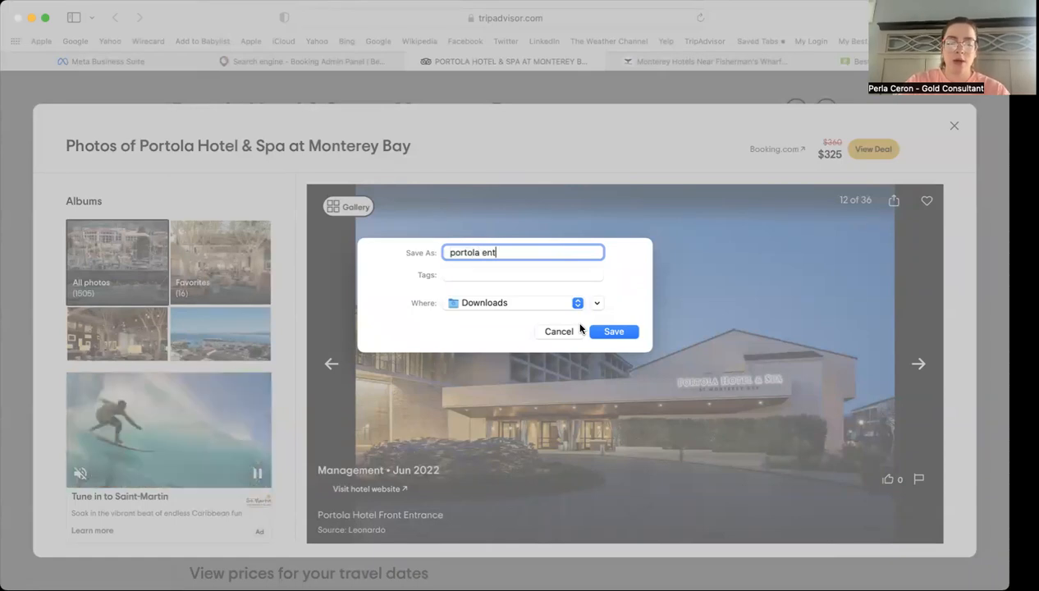
key(Return)
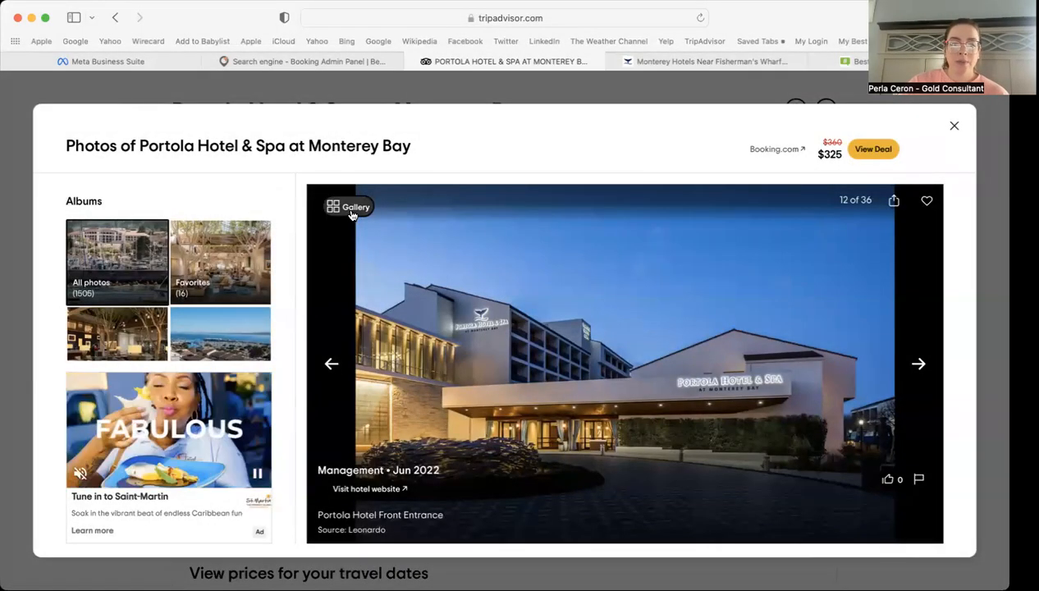
Step: Save the lobby lounge photo from the gallery to Downloads as 'portola'
click(353, 209)
scroll(637, 437, down, 1)
scroll(637, 437, down, 10)
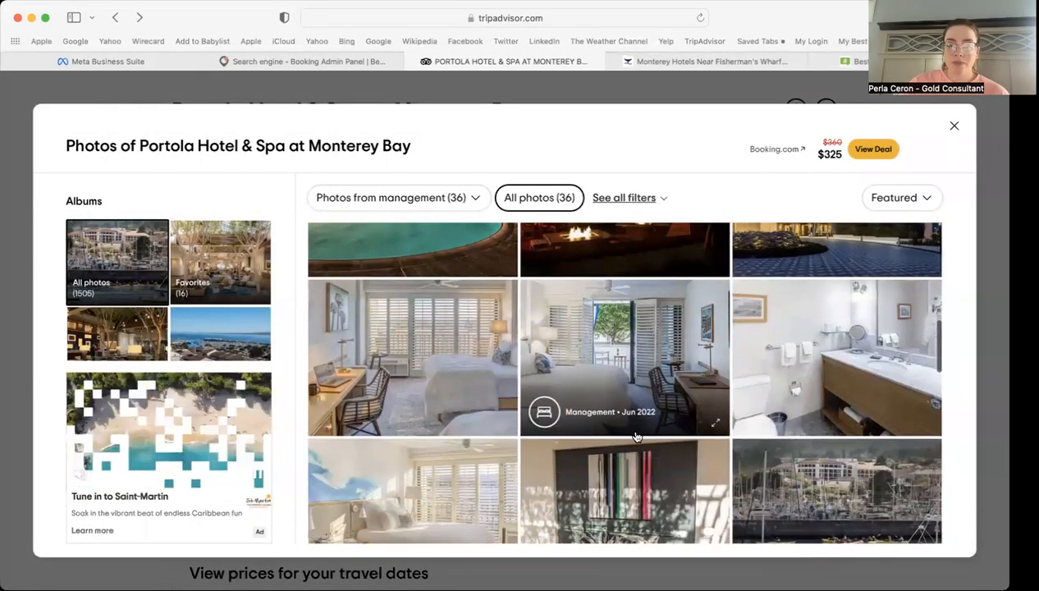
scroll(636, 436, up, 3)
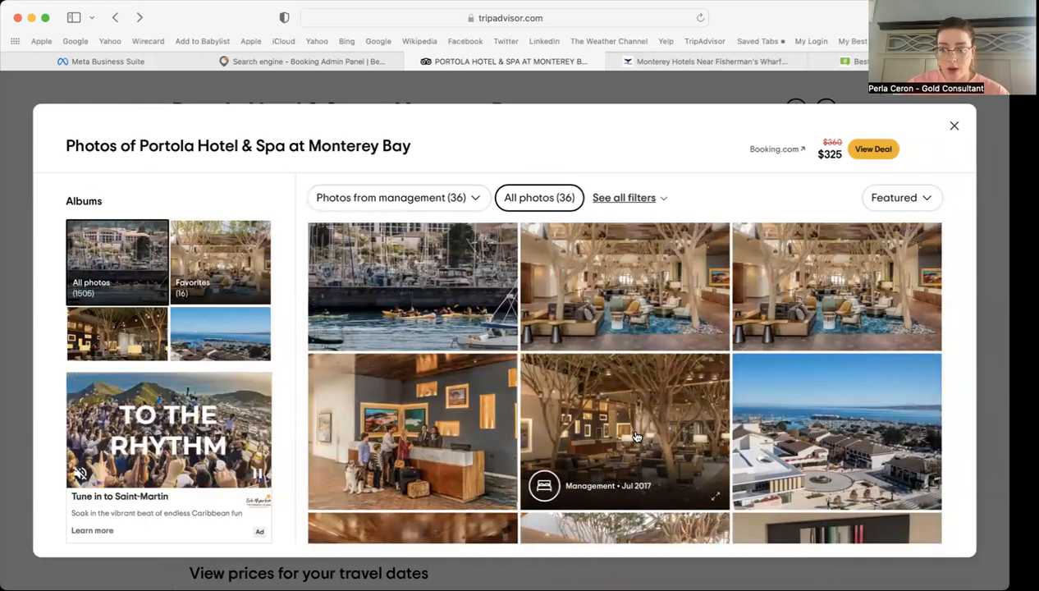
click(632, 423)
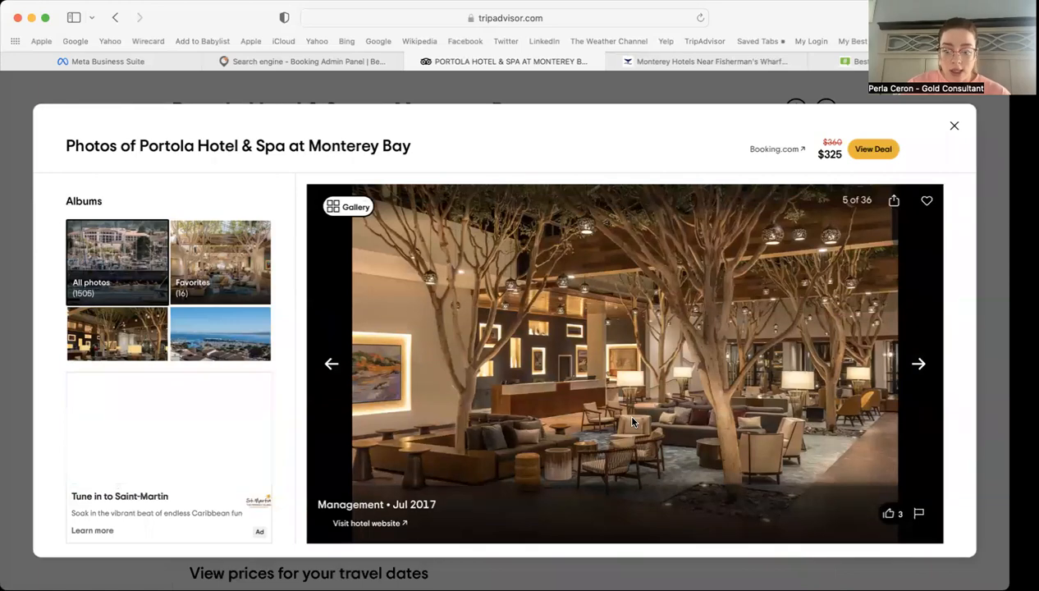
right_click(546, 320)
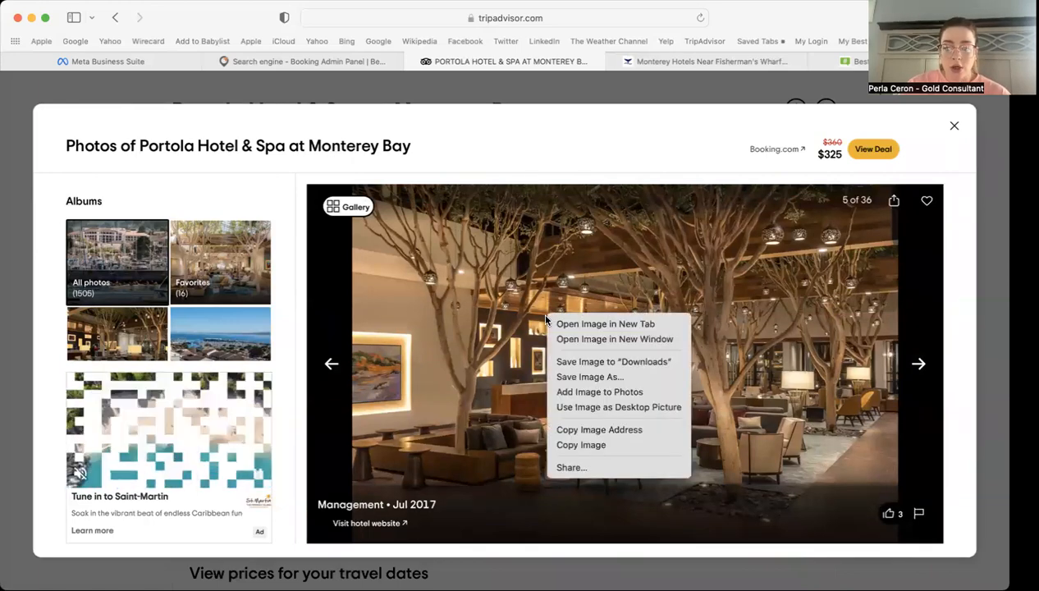
click(578, 380)
text(por)
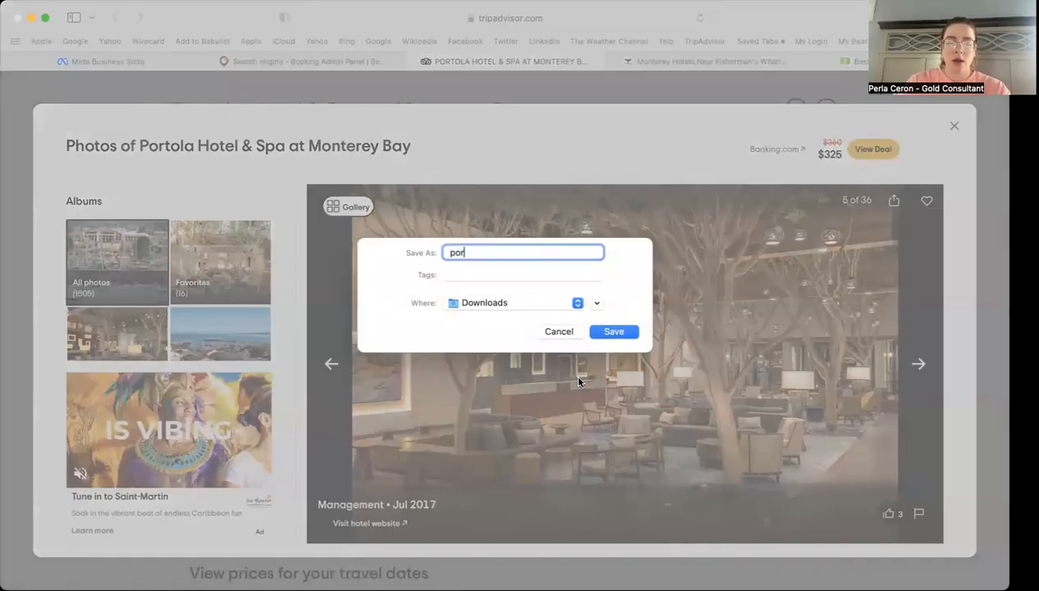
text(tola)
key(Return)
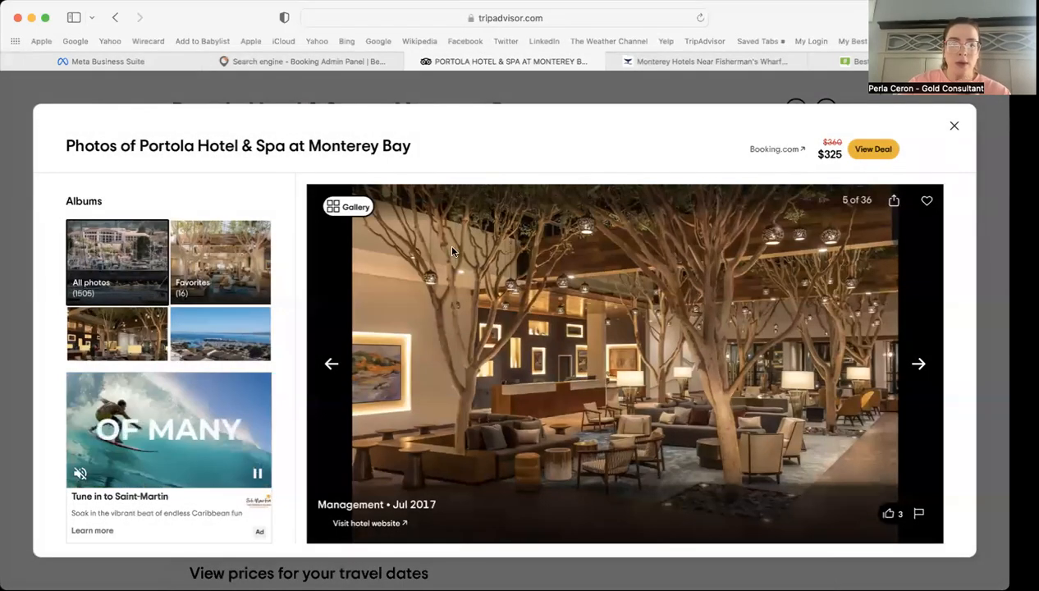
Step: Return to the photo grid and switch to the portolahotel.com website
click(359, 215)
scroll(563, 405, down, 5)
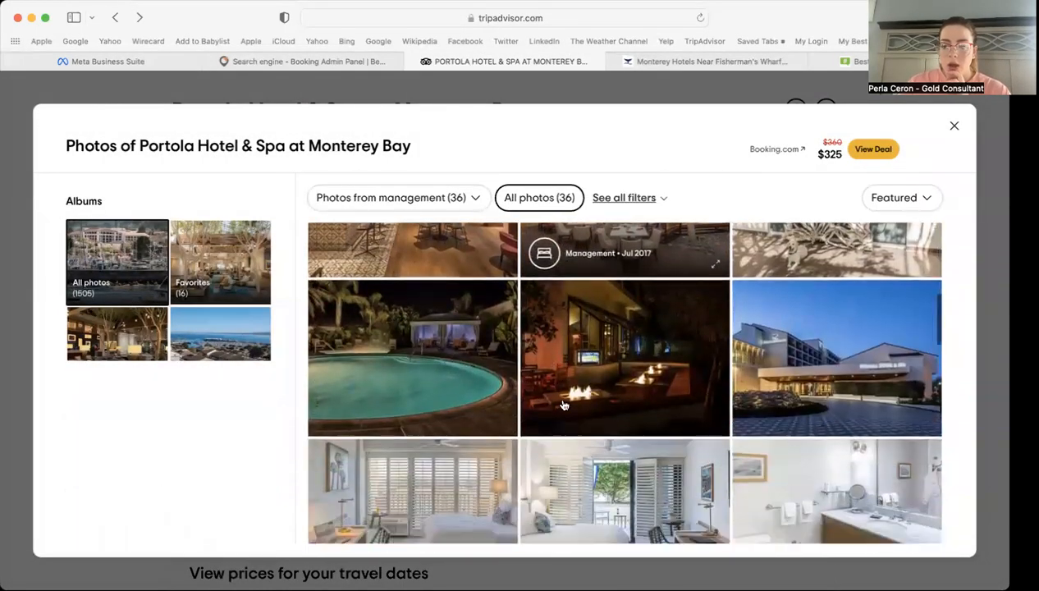
scroll(563, 404, down, 5)
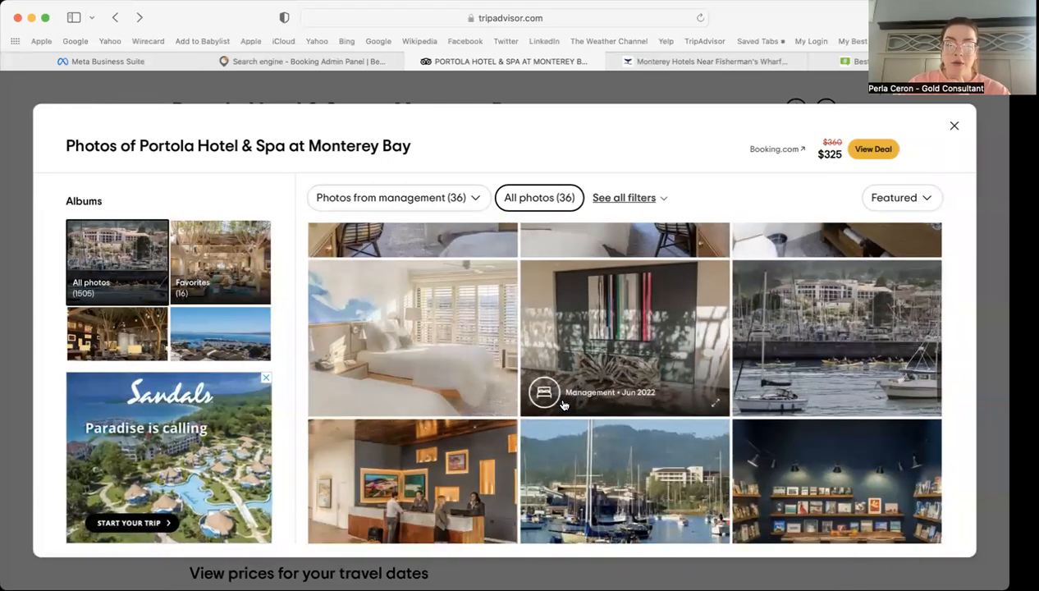
click(693, 62)
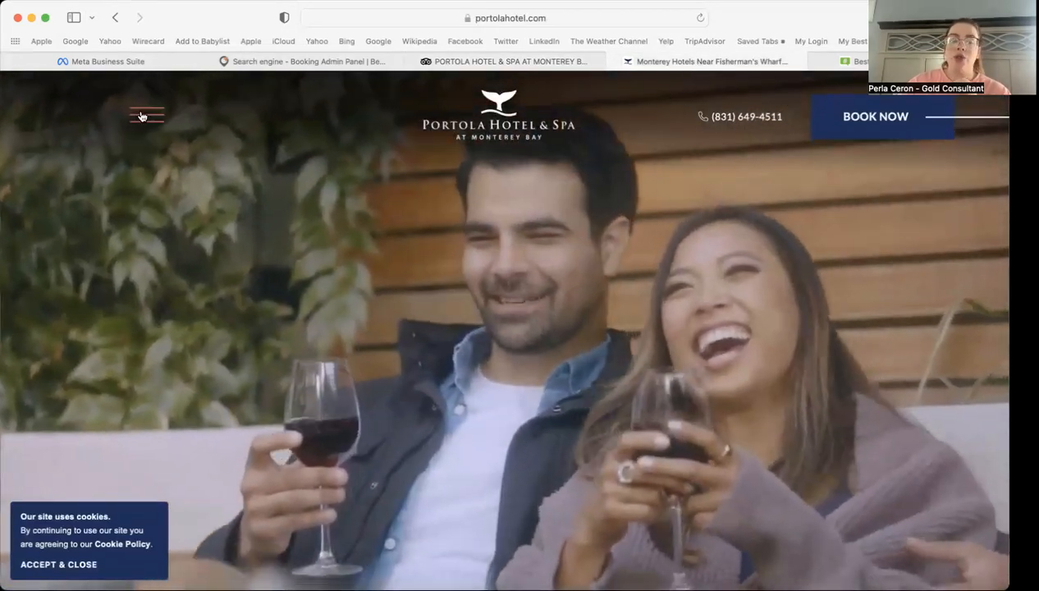
Step: Go to the hotel site's Guest Rooms page and dismiss the Book Direct popup
click(141, 115)
mouse_move(493, 187)
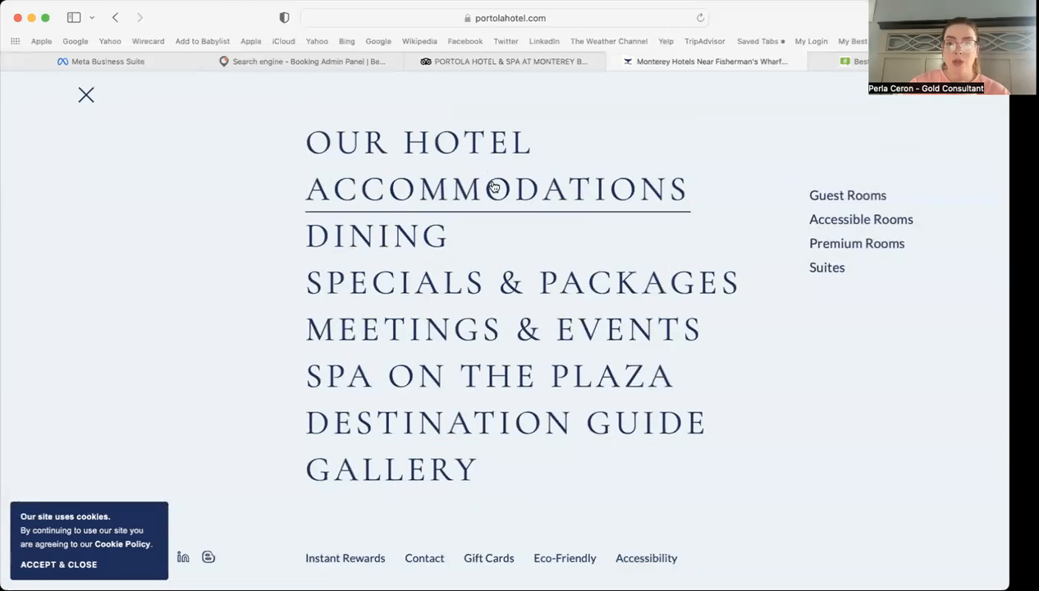
click(847, 197)
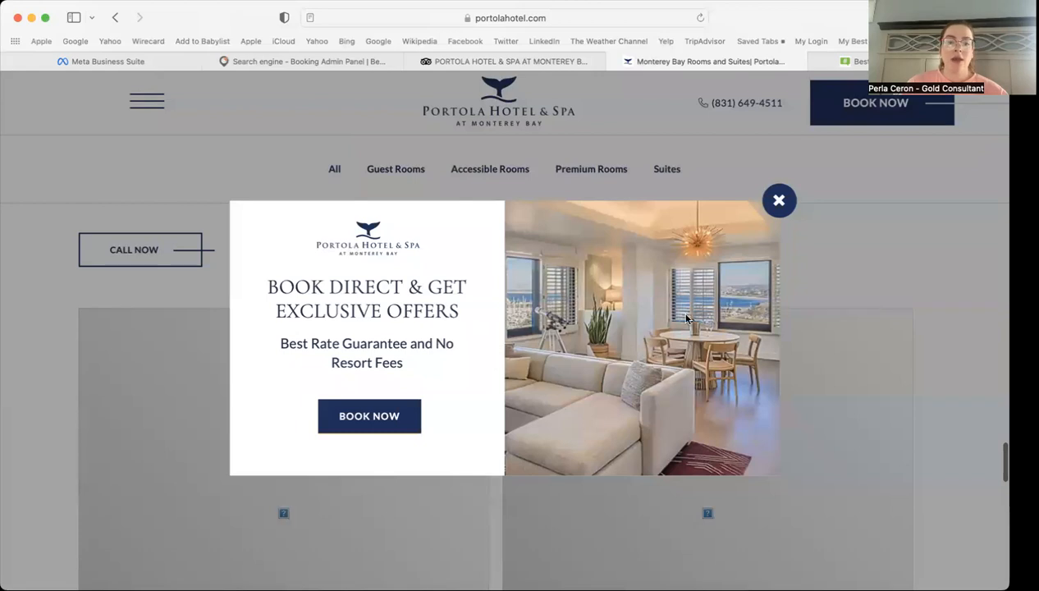
click(778, 203)
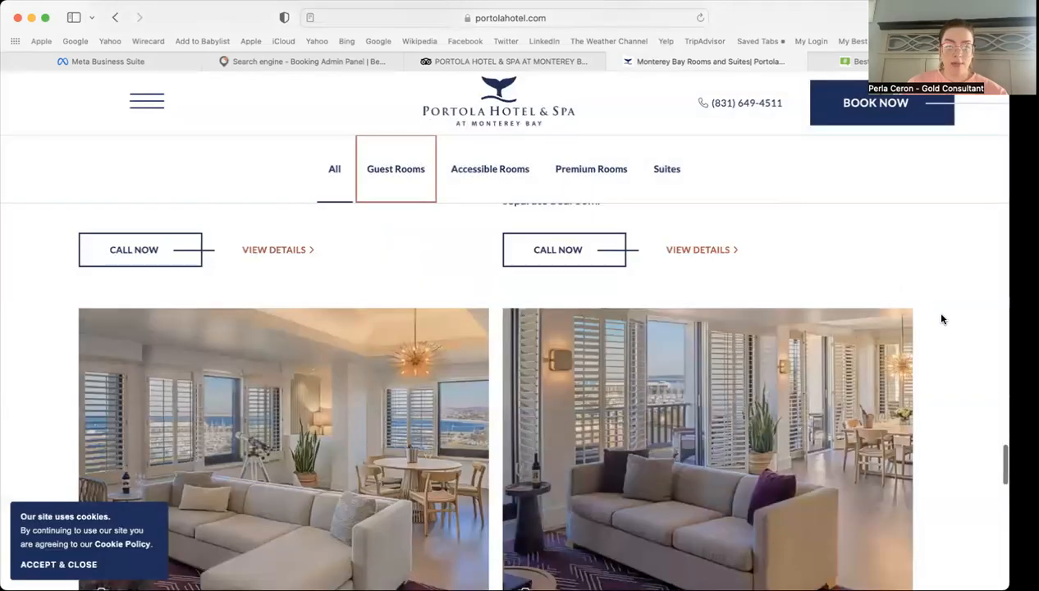
scroll(942, 318, down, 10)
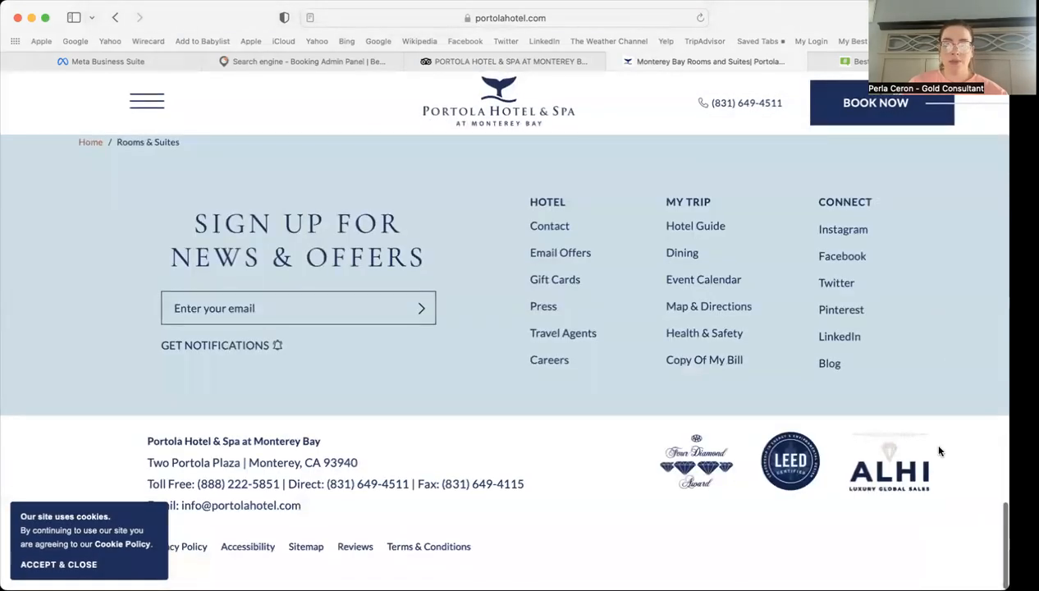
scroll(939, 451, up, 5)
scroll(939, 452, up, 10)
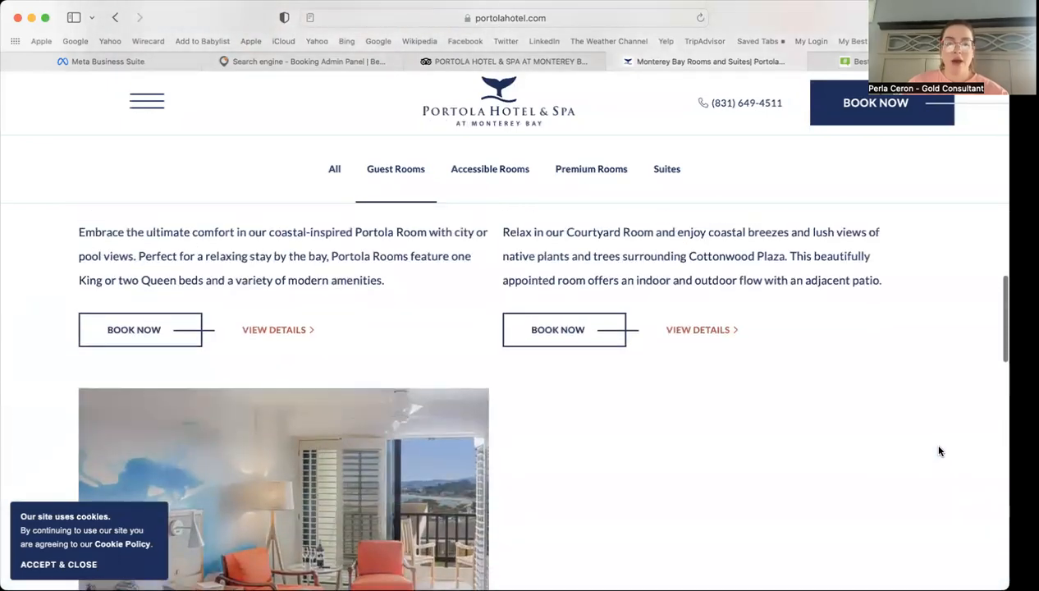
scroll(940, 451, up, 8)
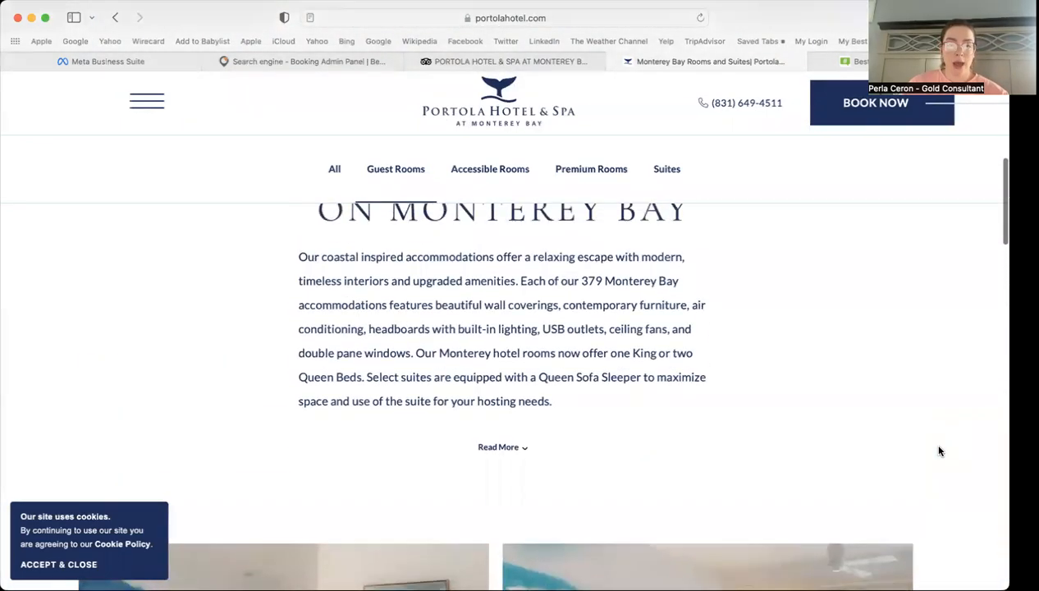
scroll(940, 451, up, 5)
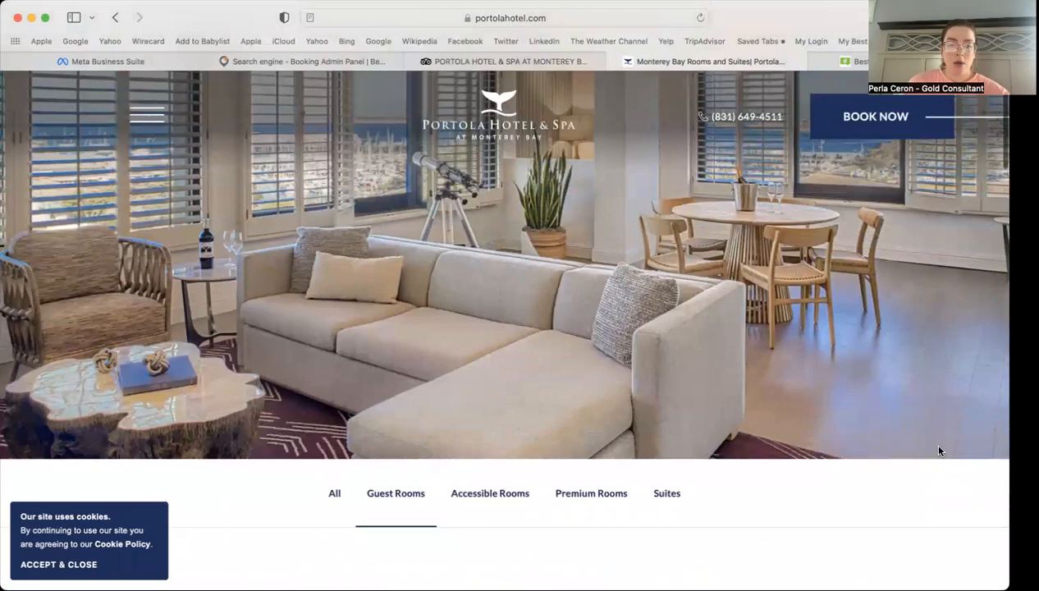
scroll(940, 451, down, 5)
scroll(939, 451, down, 2)
scroll(937, 453, up, 1)
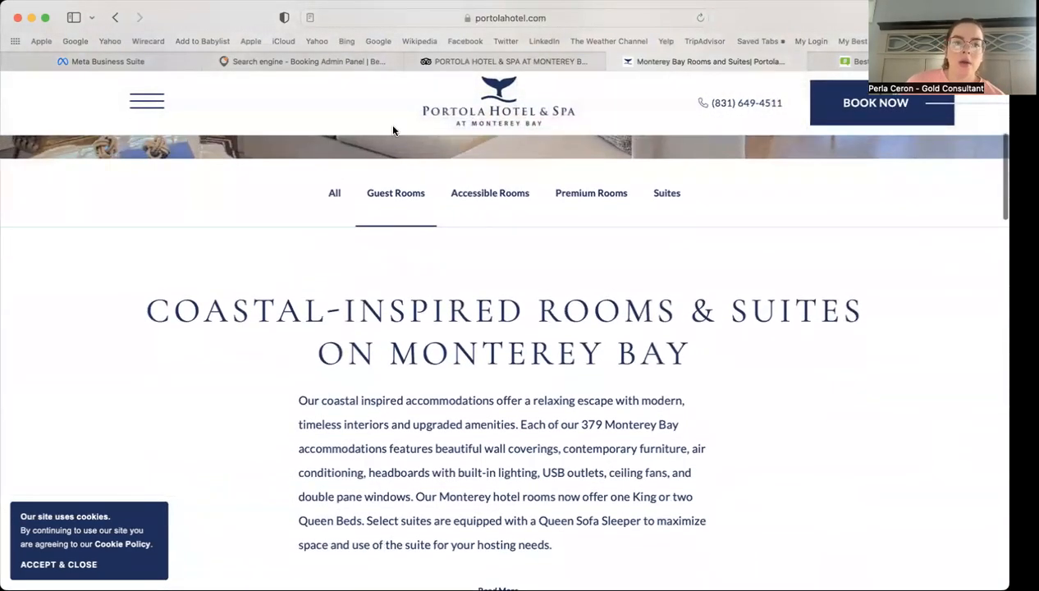
Step: Accept the cookie notice and page through the Portola Room photo gallery
click(316, 60)
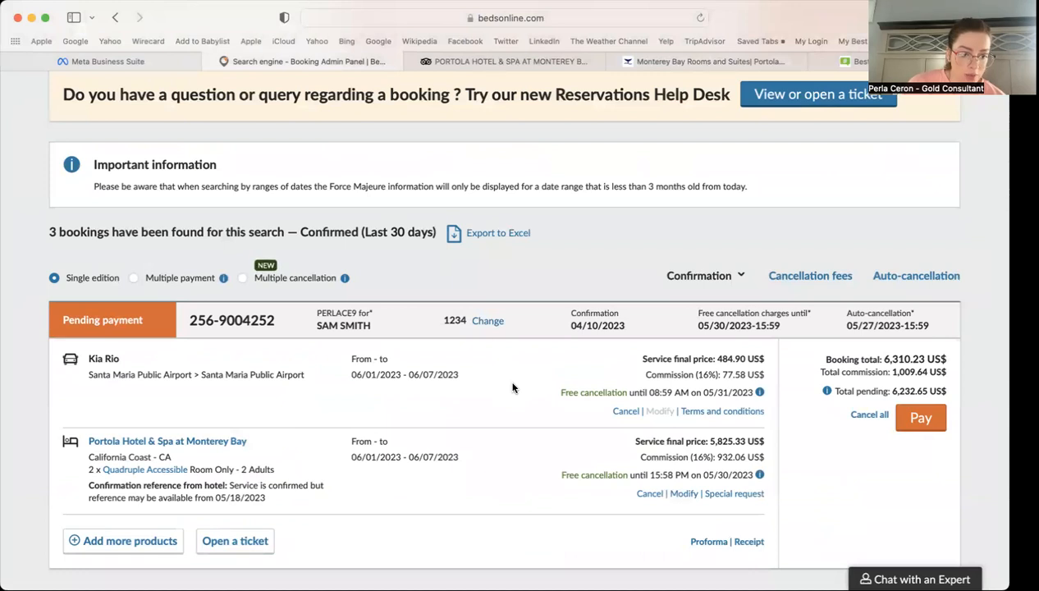
click(709, 66)
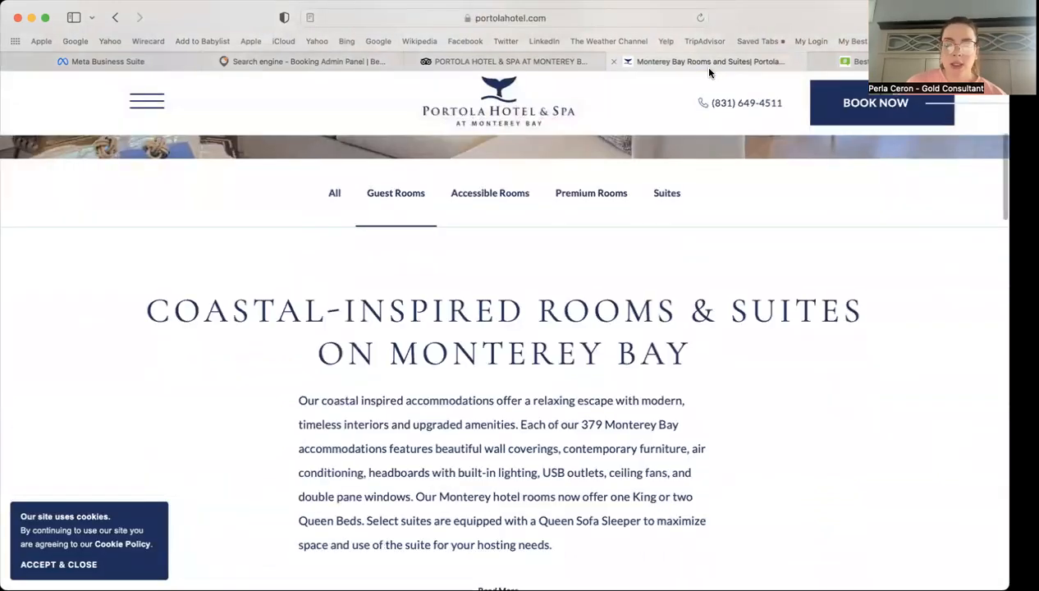
scroll(869, 373, down, 2)
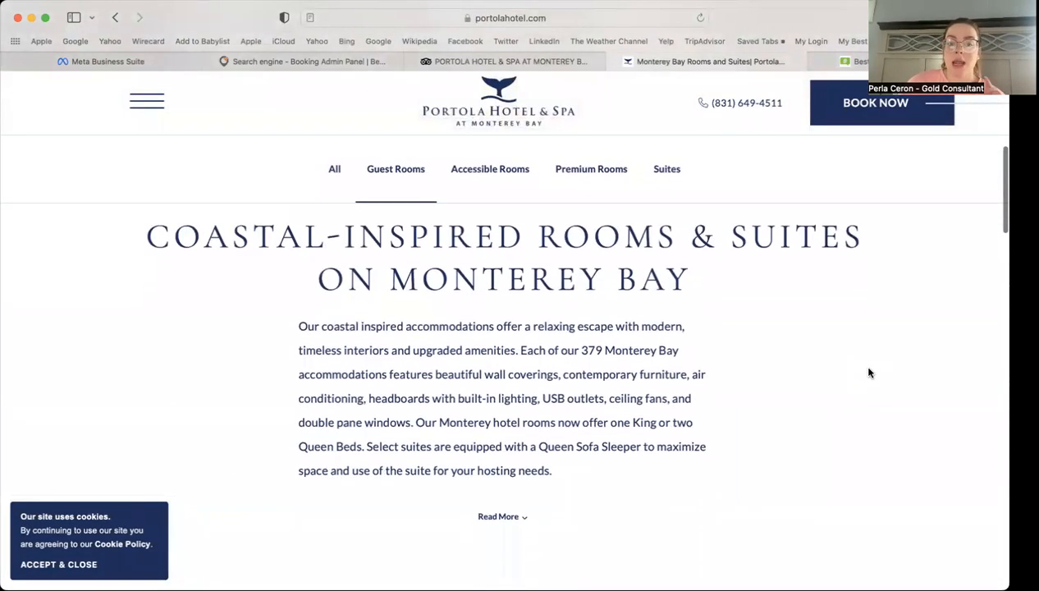
scroll(870, 371, down, 10)
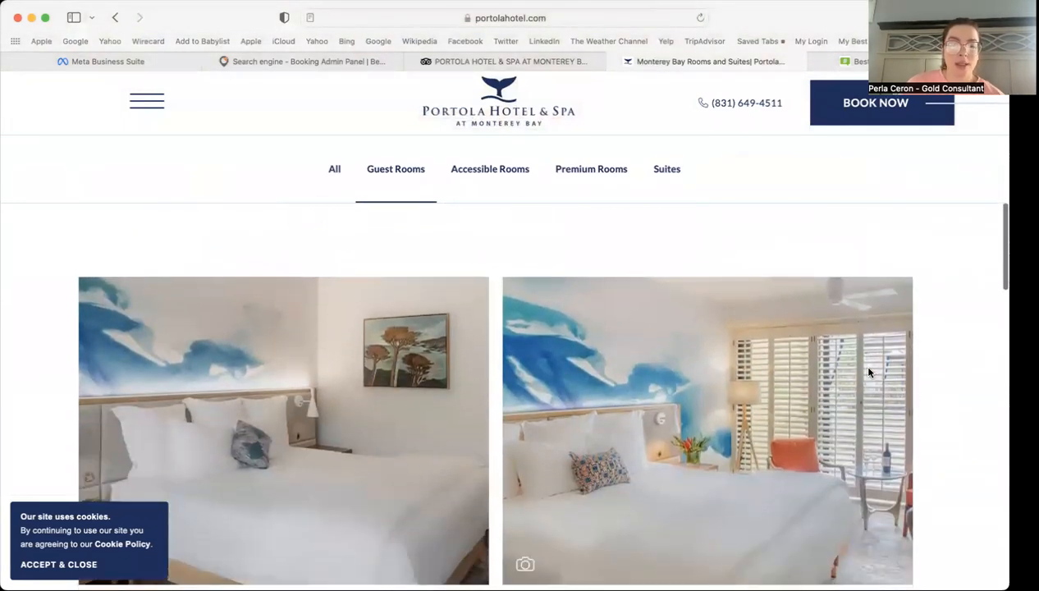
scroll(956, 357, down, 5)
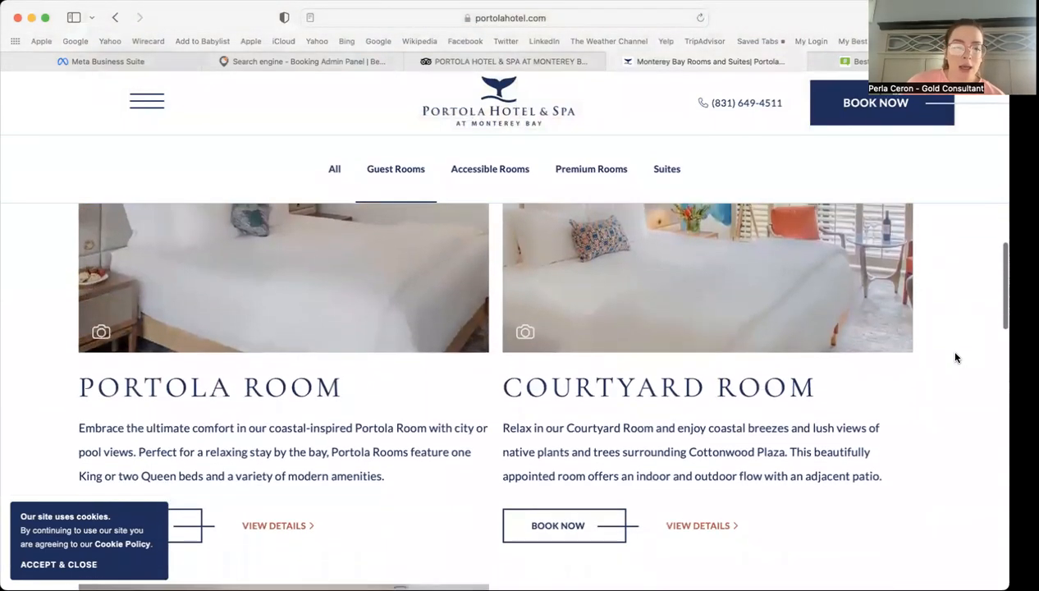
click(53, 563)
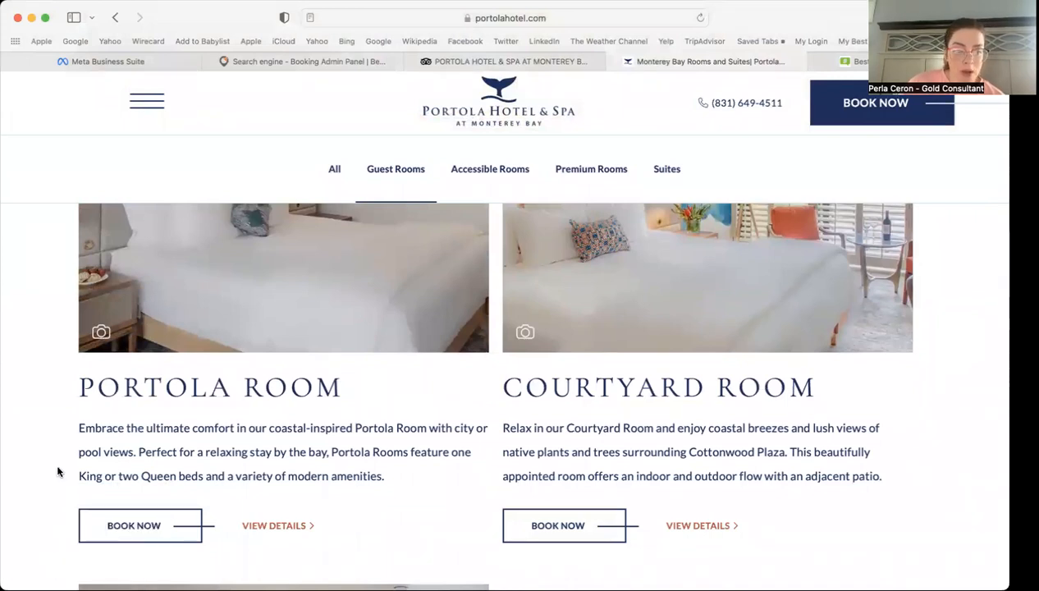
scroll(57, 471, down, 1)
scroll(58, 471, up, 4)
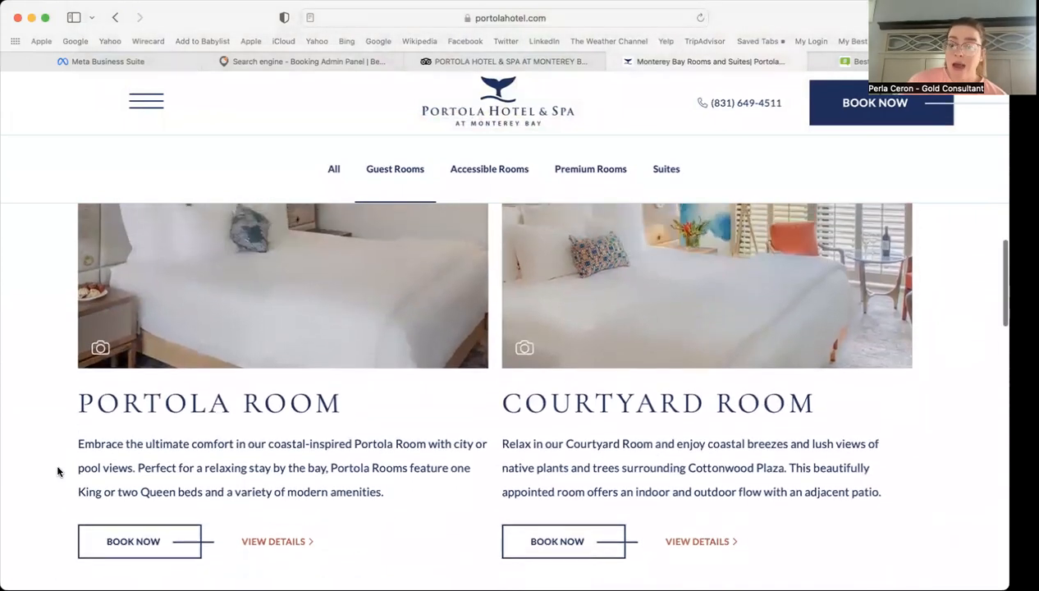
scroll(57, 471, down, 4)
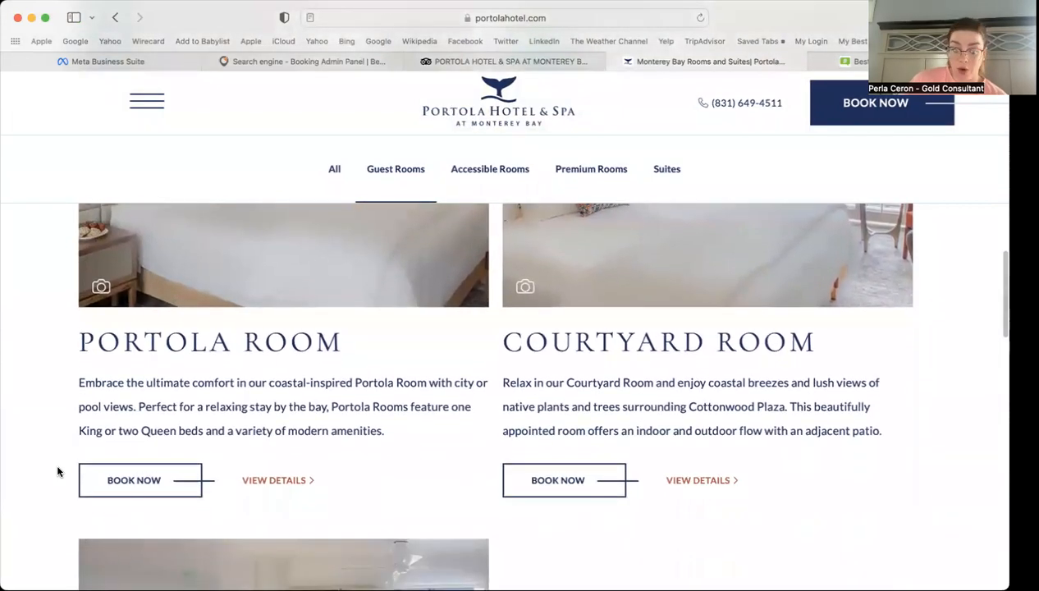
scroll(64, 393, up, 3)
click(103, 392)
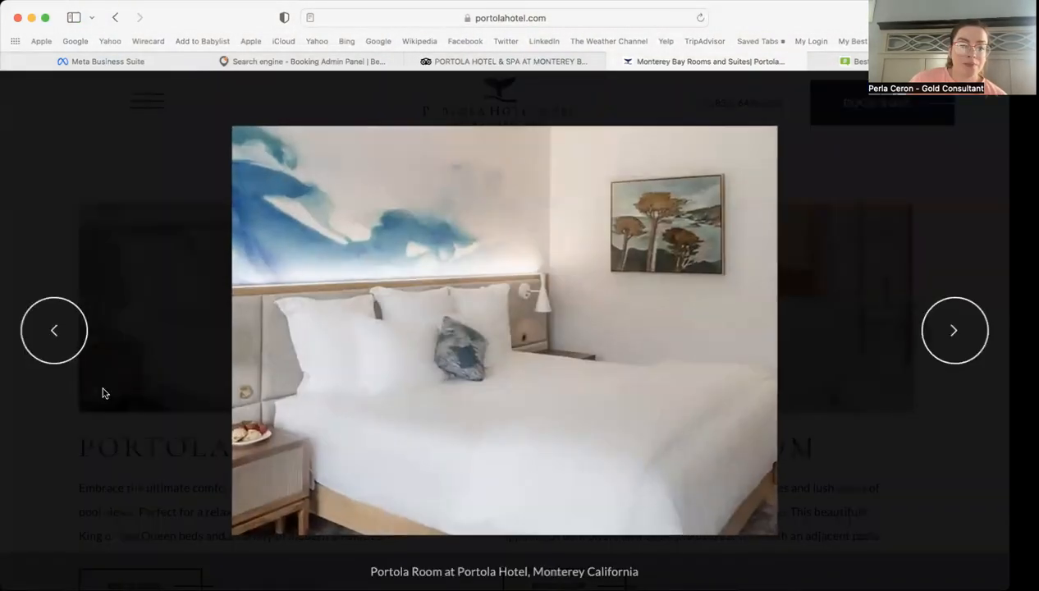
click(938, 351)
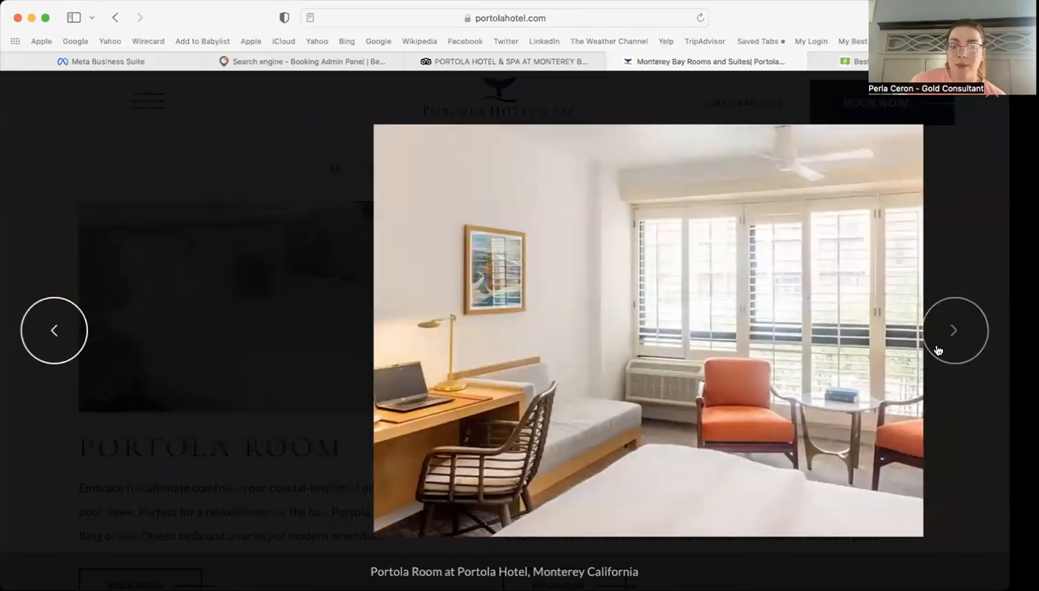
click(938, 351)
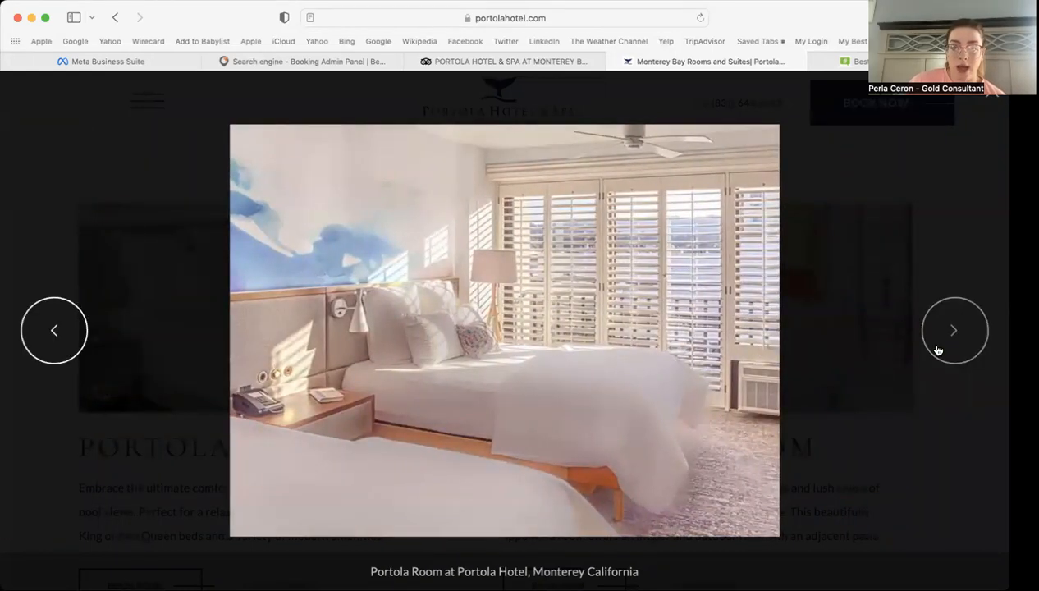
Step: Save the Tripadvisor queen room photo to Downloads as 'portola room'
click(487, 63)
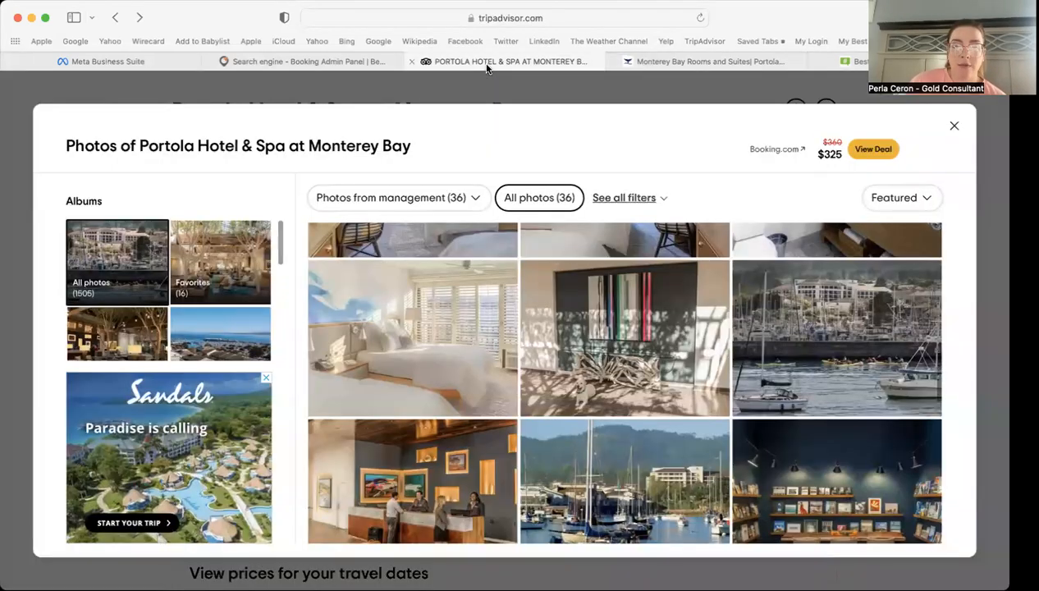
click(438, 304)
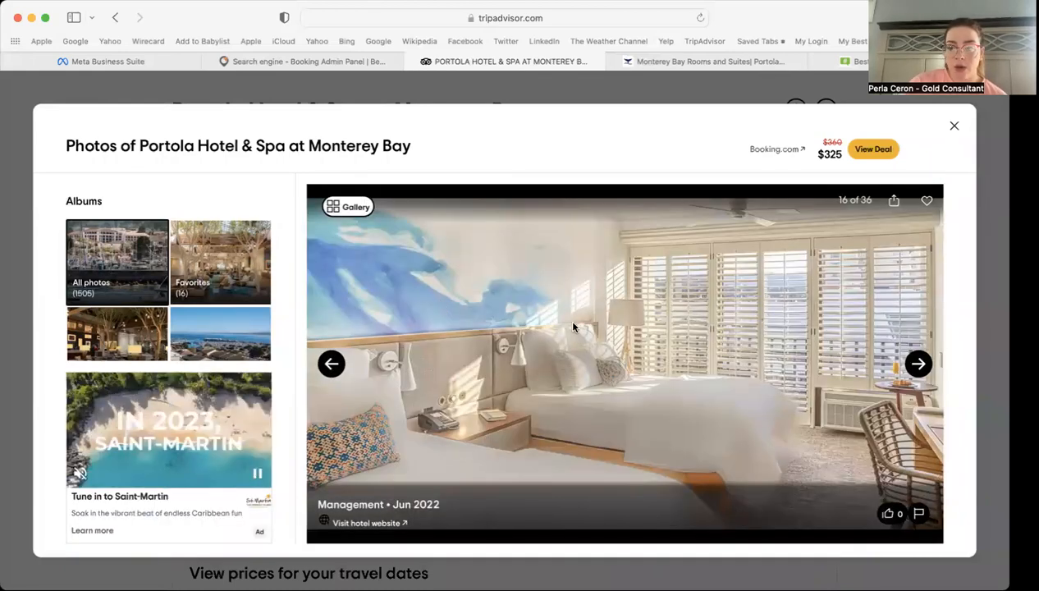
right_click(530, 230)
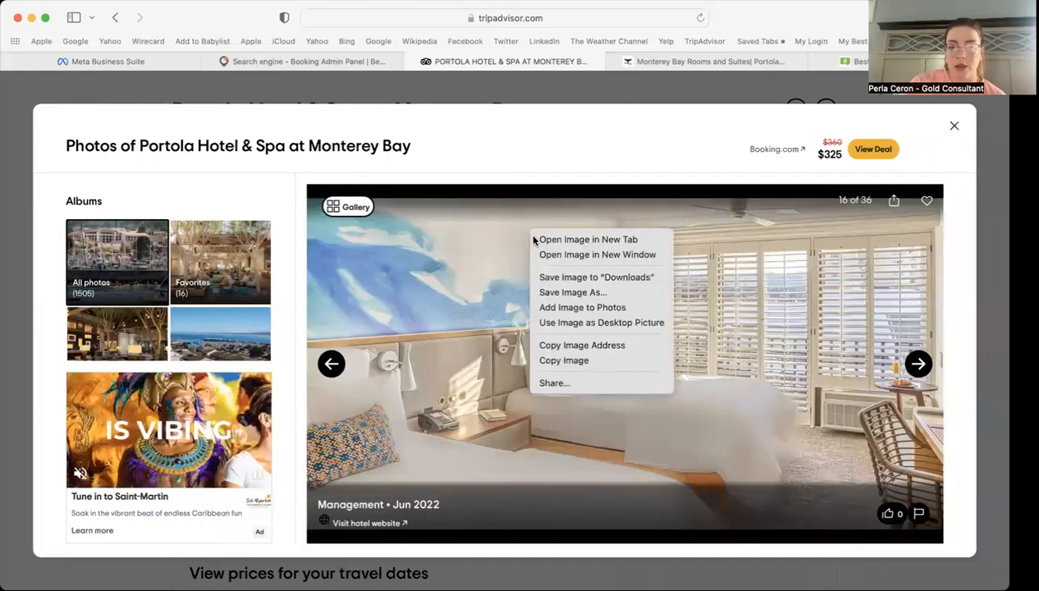
click(569, 293)
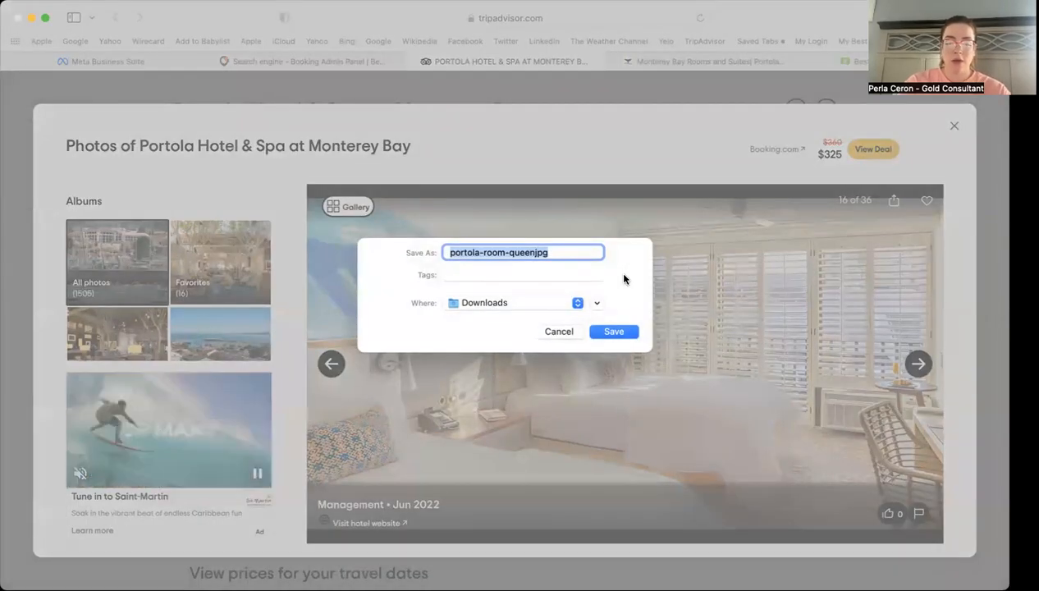
text(portola room)
key(Return)
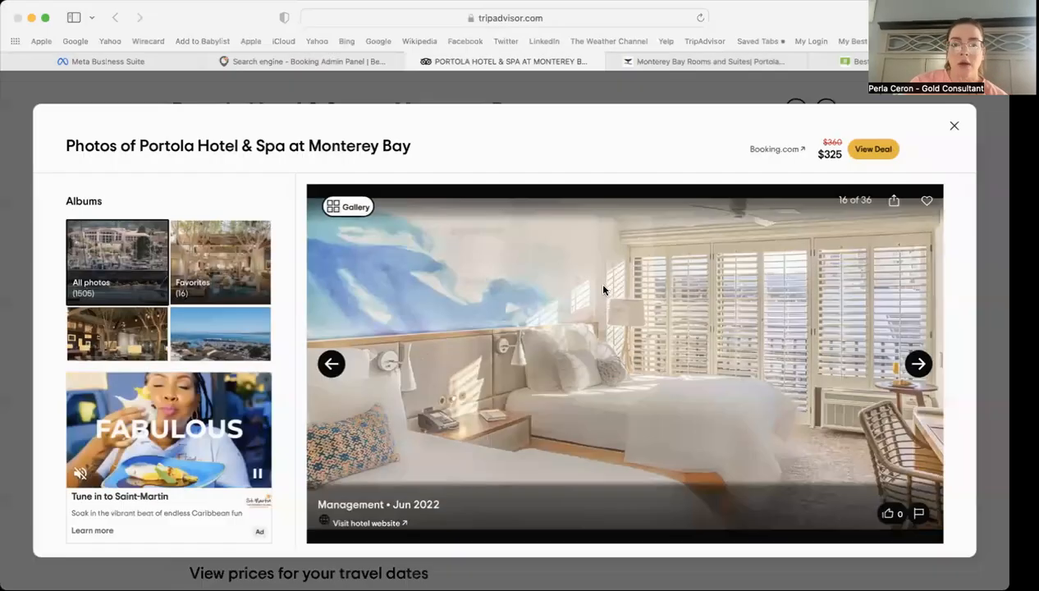
click(347, 206)
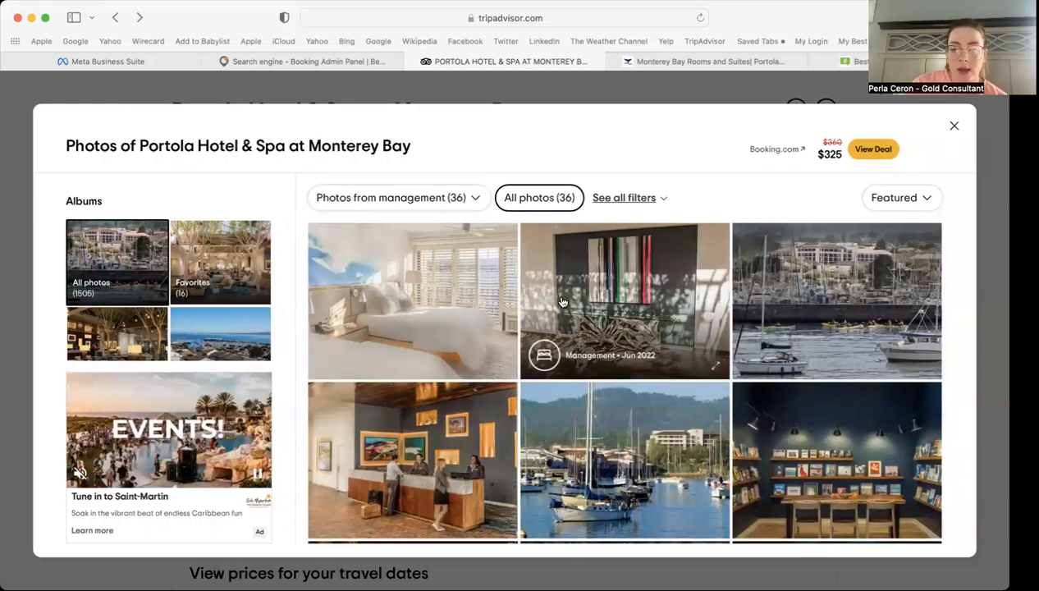
Step: Save the Evening Pool photo, replacing the existing file with the same name
scroll(572, 353, up, 5)
scroll(569, 392, up, 3)
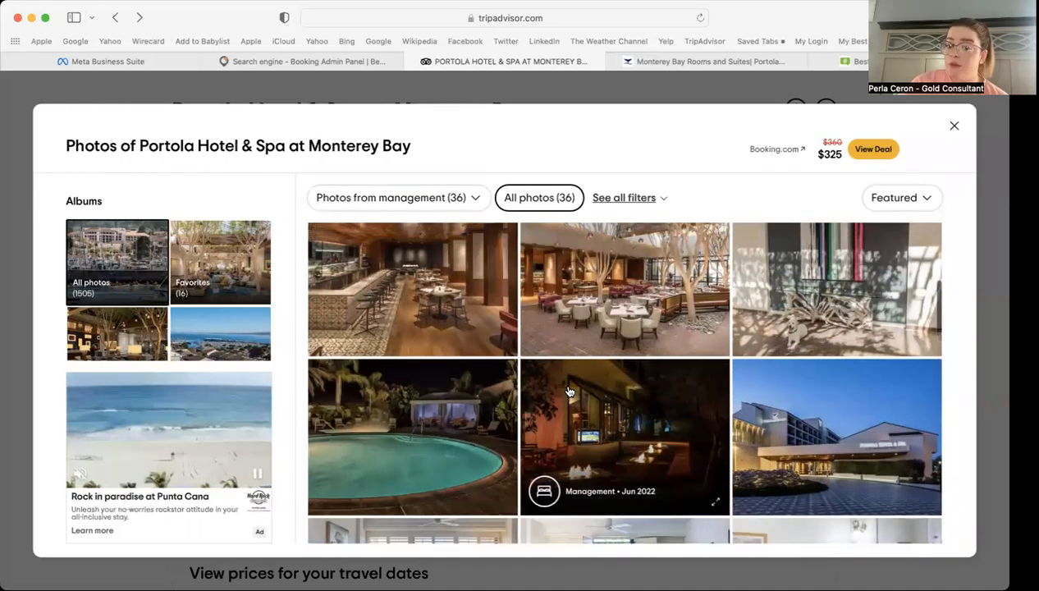
click(467, 402)
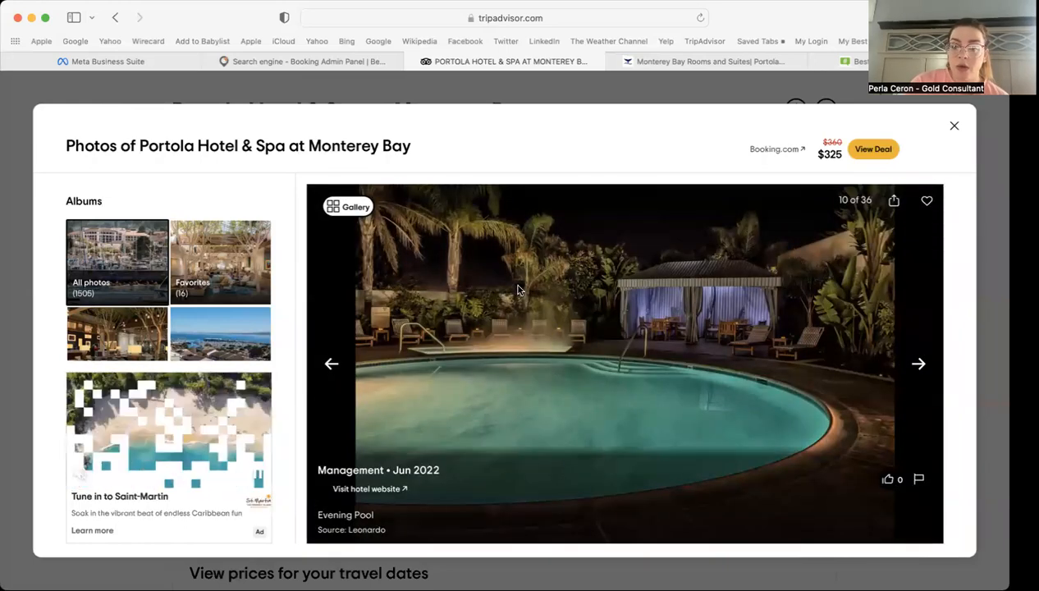
right_click(585, 287)
click(632, 352)
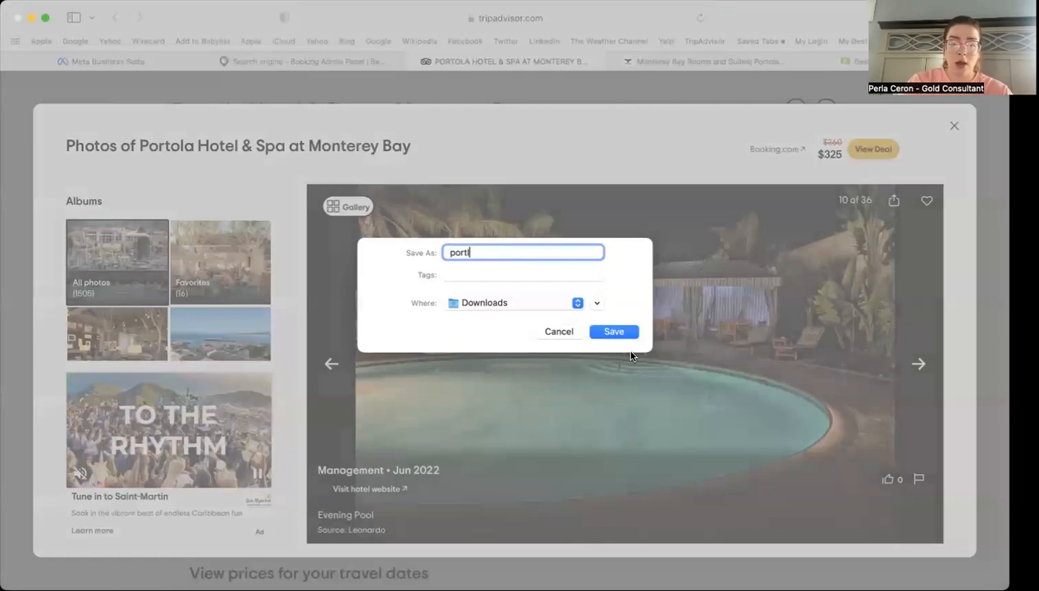
key(Return)
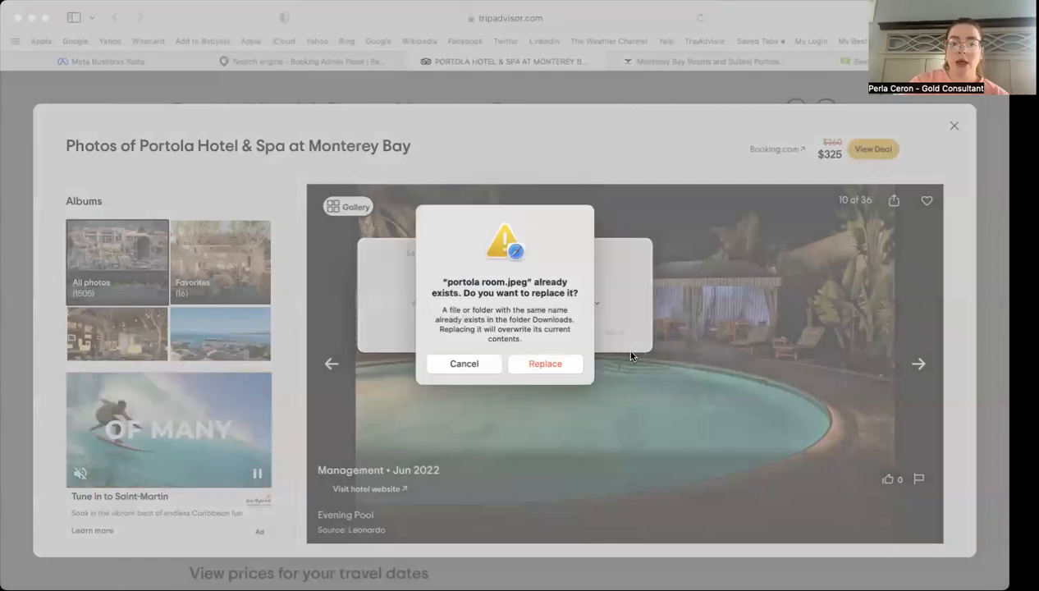
click(539, 364)
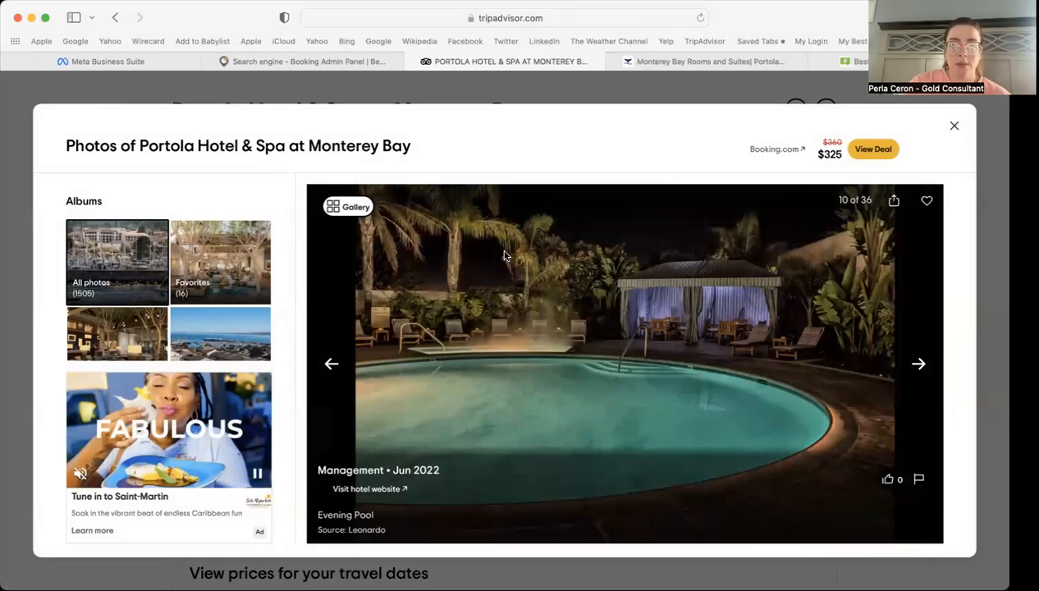
click(359, 209)
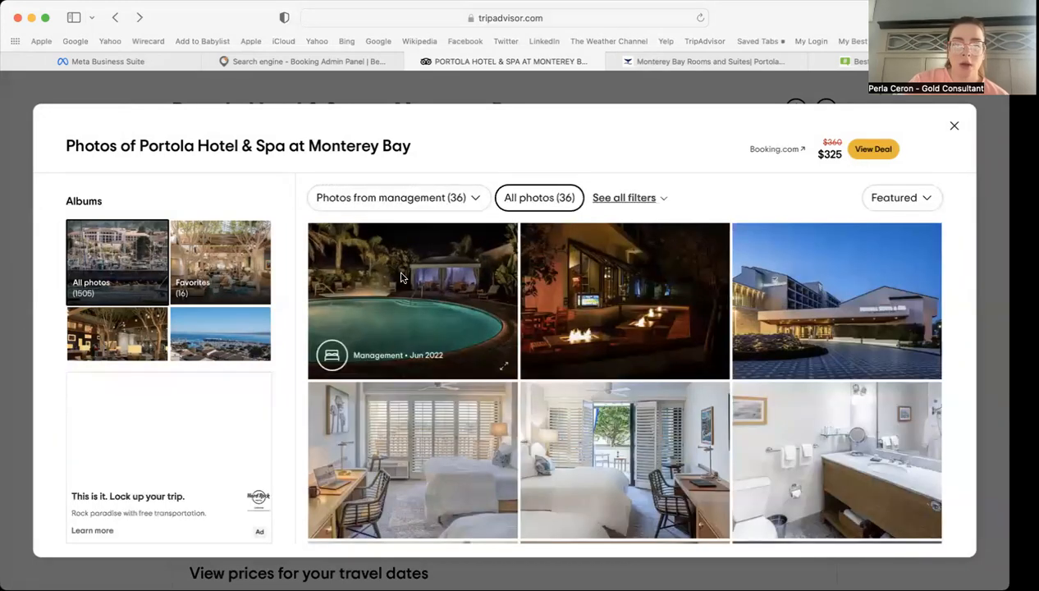
Step: Re-save the Evening Pool photo to Downloads as 'portola pool'
click(460, 312)
right_click(537, 325)
click(580, 387)
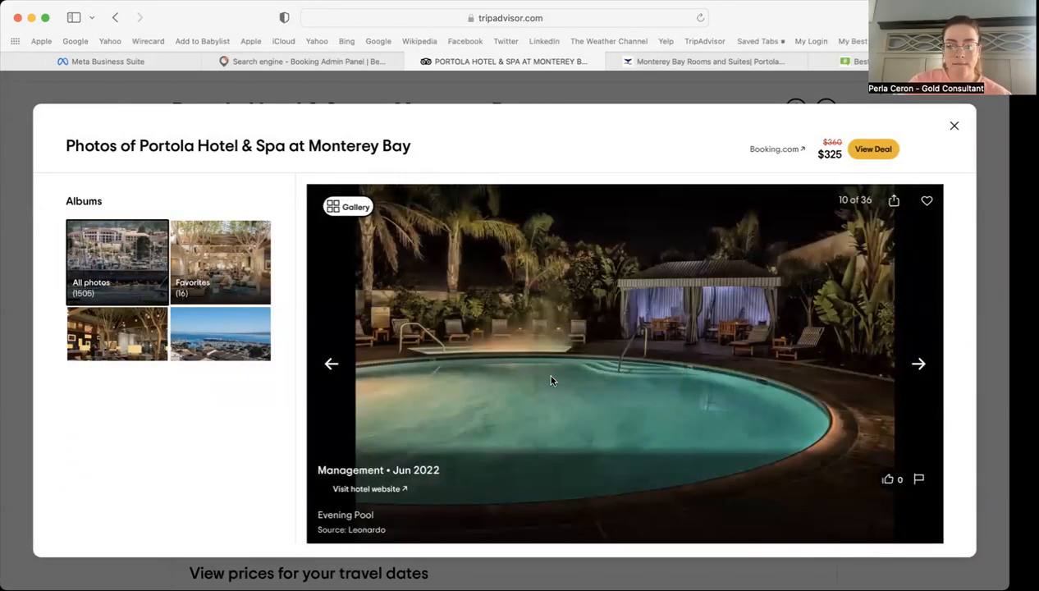
text(portola poo)
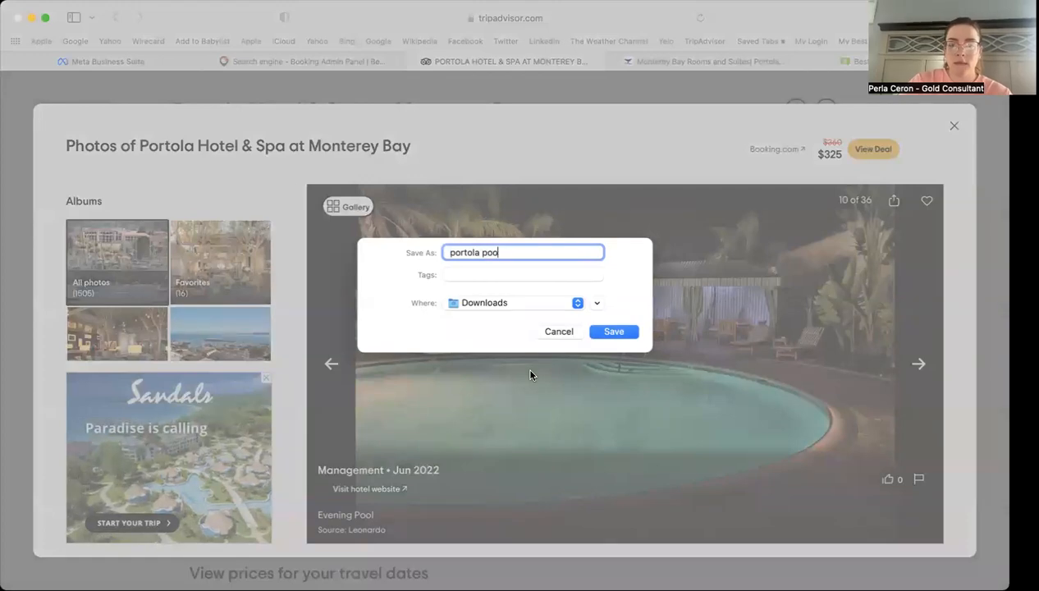
text(l)
key(Return)
key(Escape)
Step: Save the blue-wall bedroom photo to Downloads
scroll(541, 410, down, 3)
scroll(542, 410, down, 5)
click(474, 335)
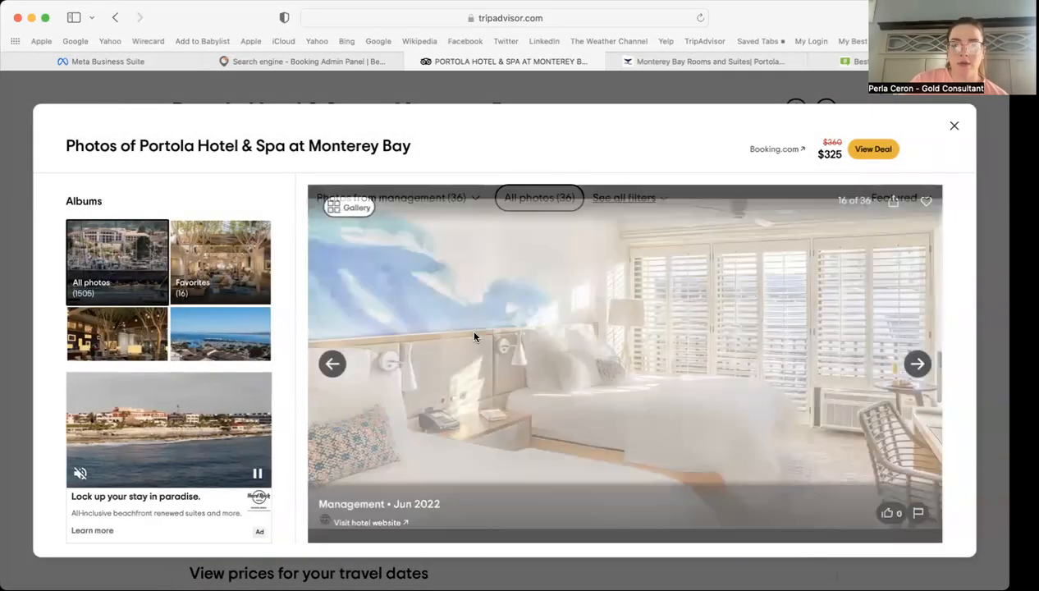
right_click(601, 334)
click(638, 399)
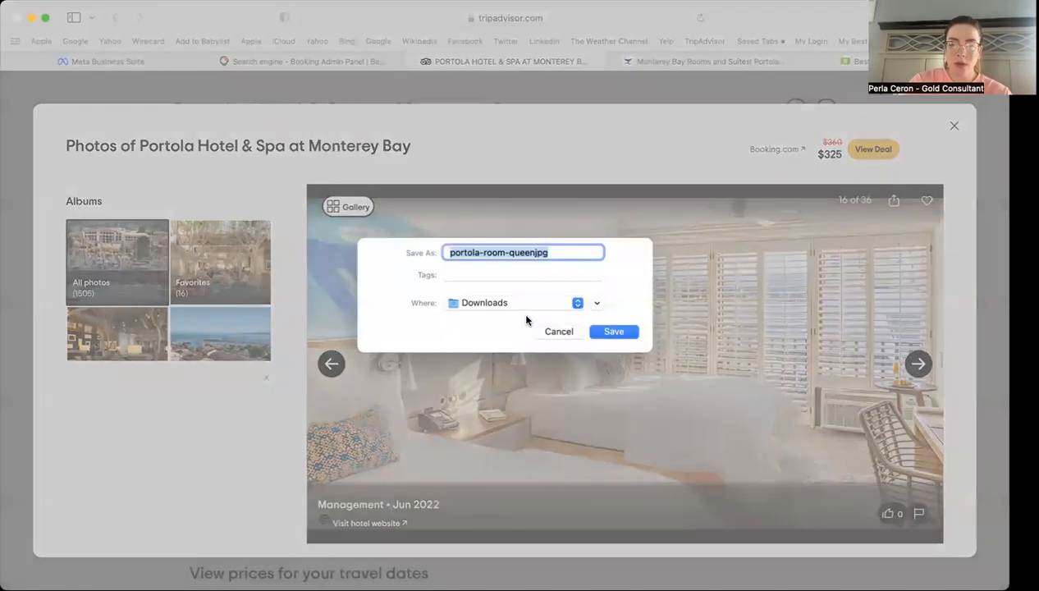
key(Return)
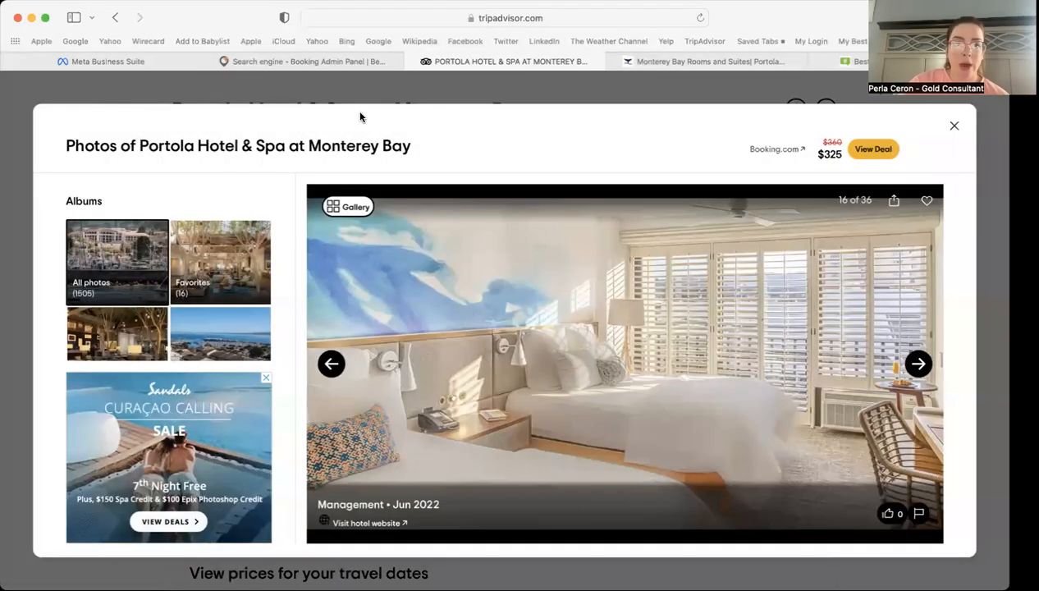
click(128, 62)
Step: Upload the first two downloaded Portola Hotel photos to the post from the desktop
click(128, 274)
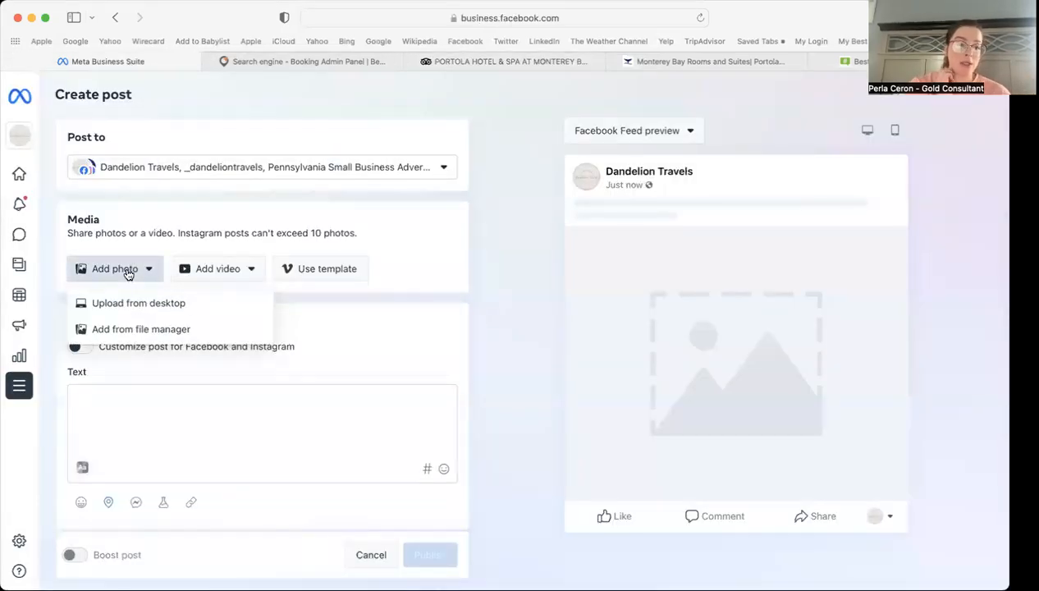
click(147, 301)
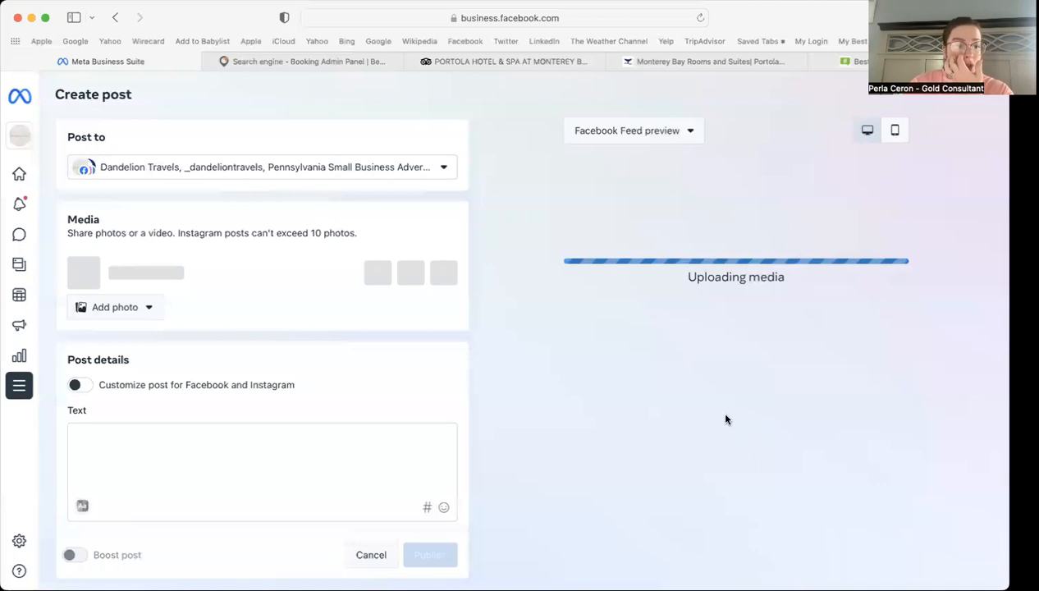
click(129, 307)
click(139, 343)
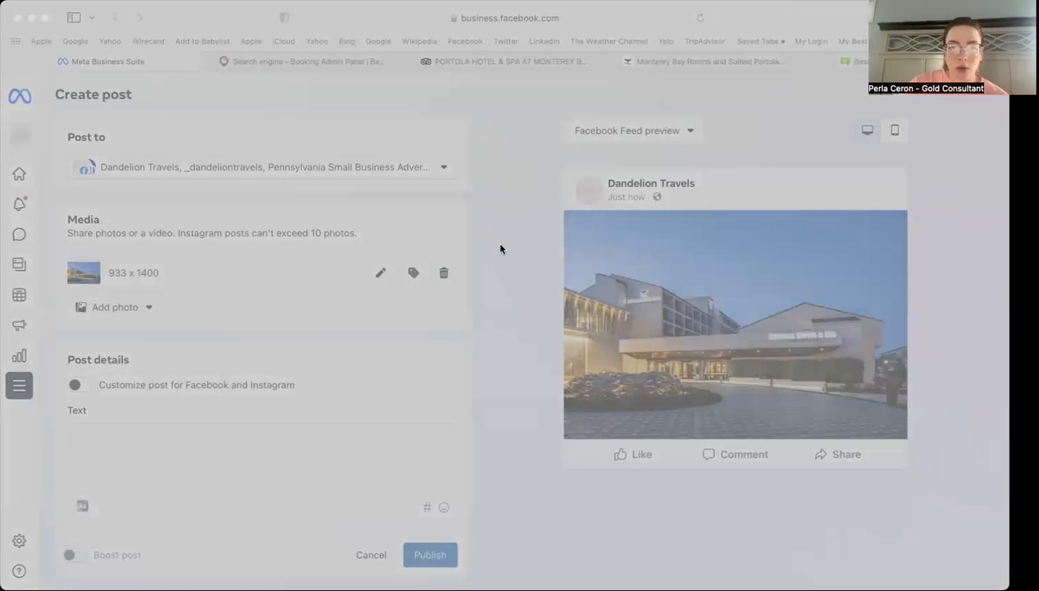
click(754, 428)
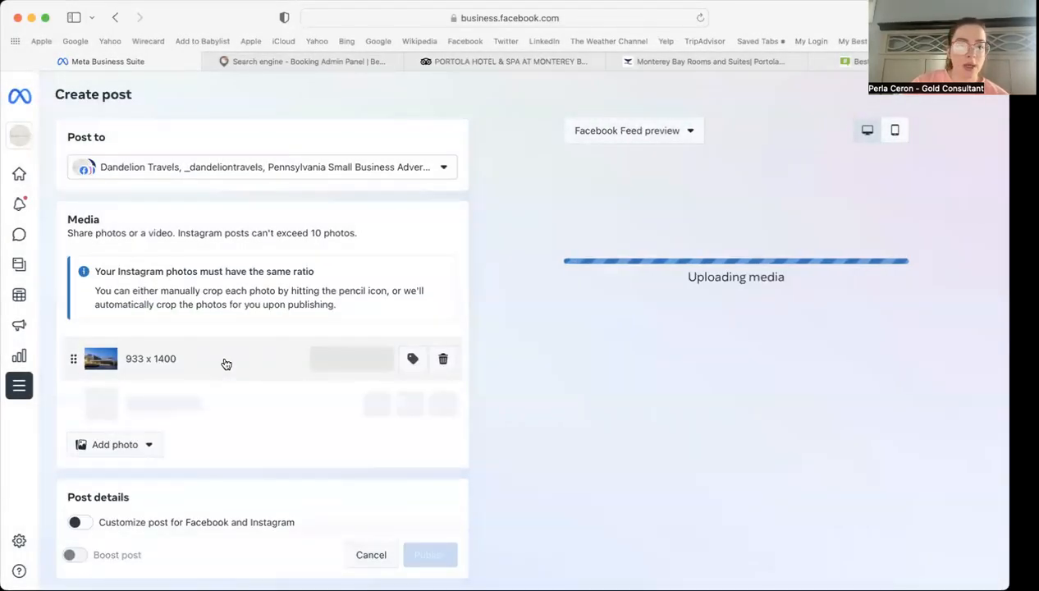
scroll(217, 313, down, 2)
Step: Upload the remaining two Portola photos, ending with the bedroom photo
click(146, 388)
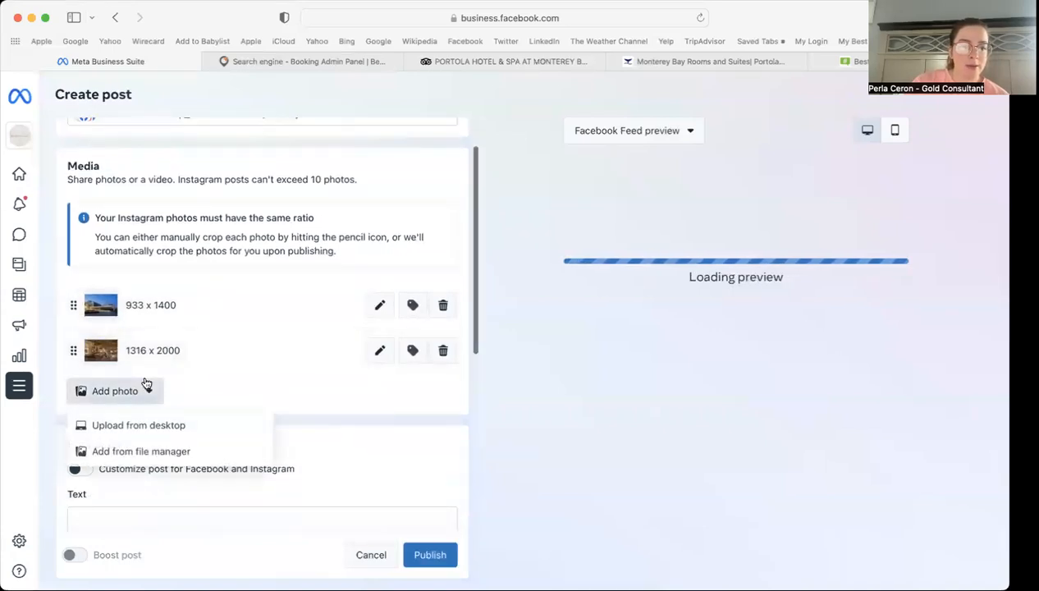
click(151, 426)
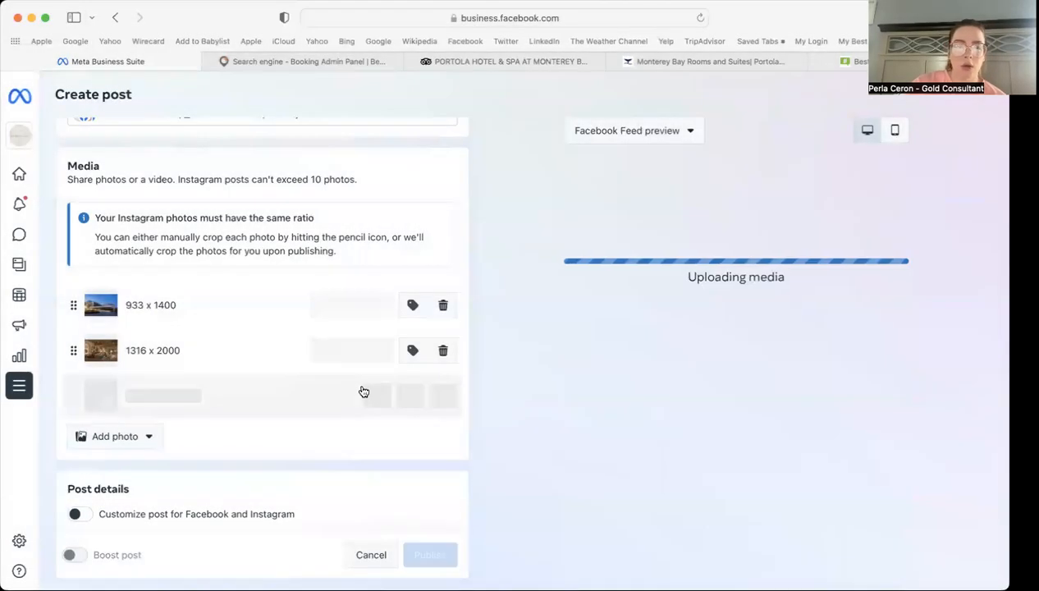
click(115, 437)
click(135, 472)
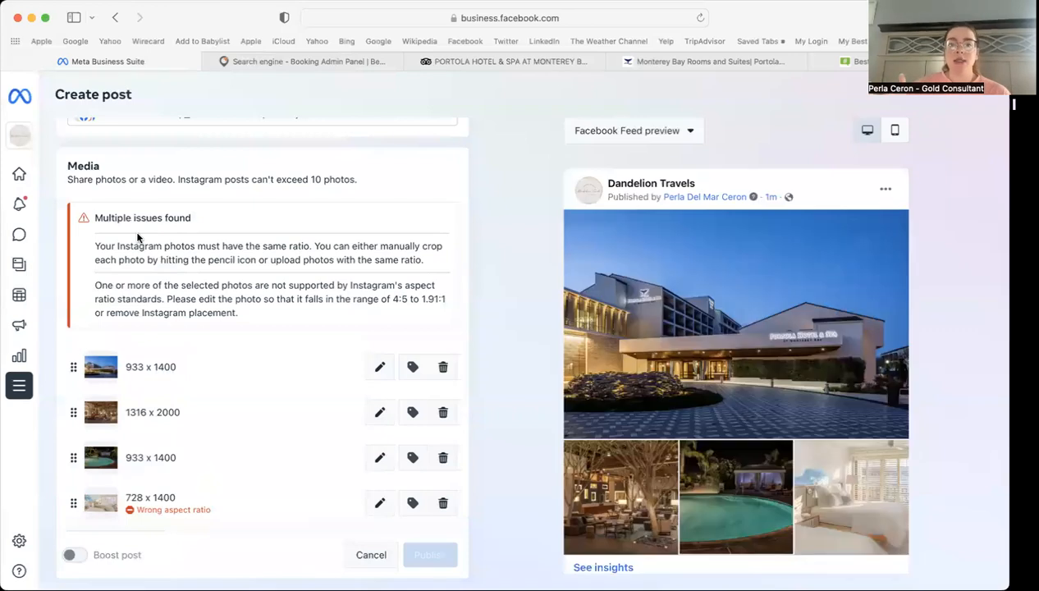
scroll(496, 303, down, 2)
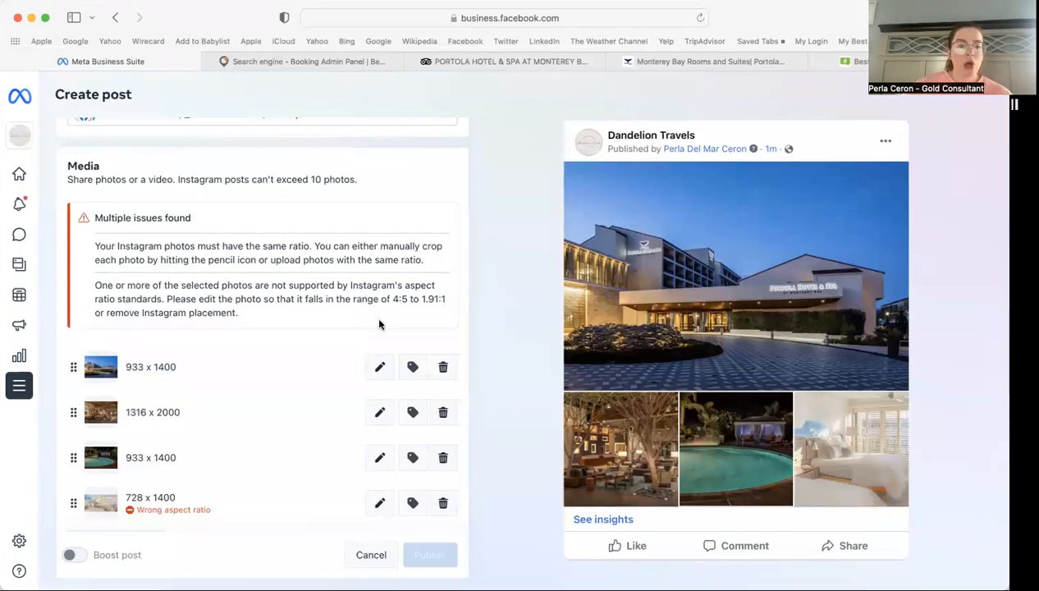
scroll(348, 502, down, 3)
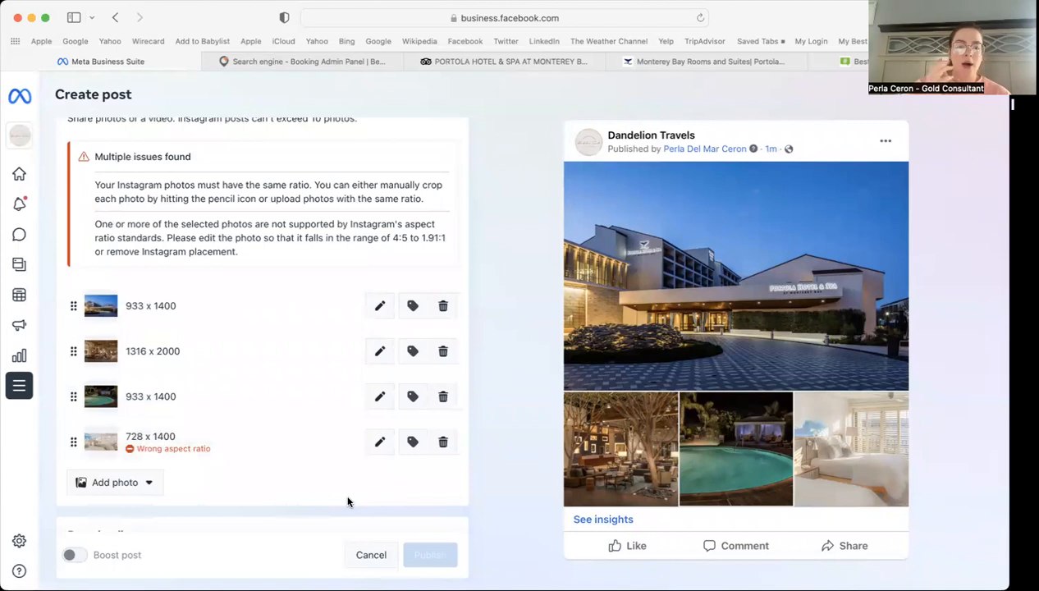
scroll(329, 419, up, 1)
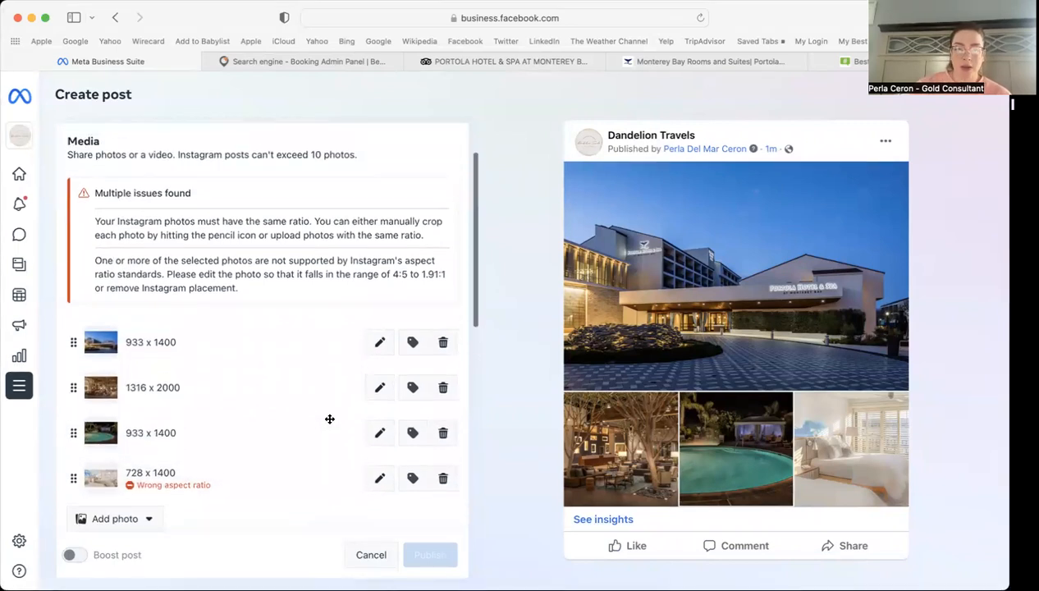
Step: Crop the fourth post photo to Horizontal 1.91:1
click(381, 480)
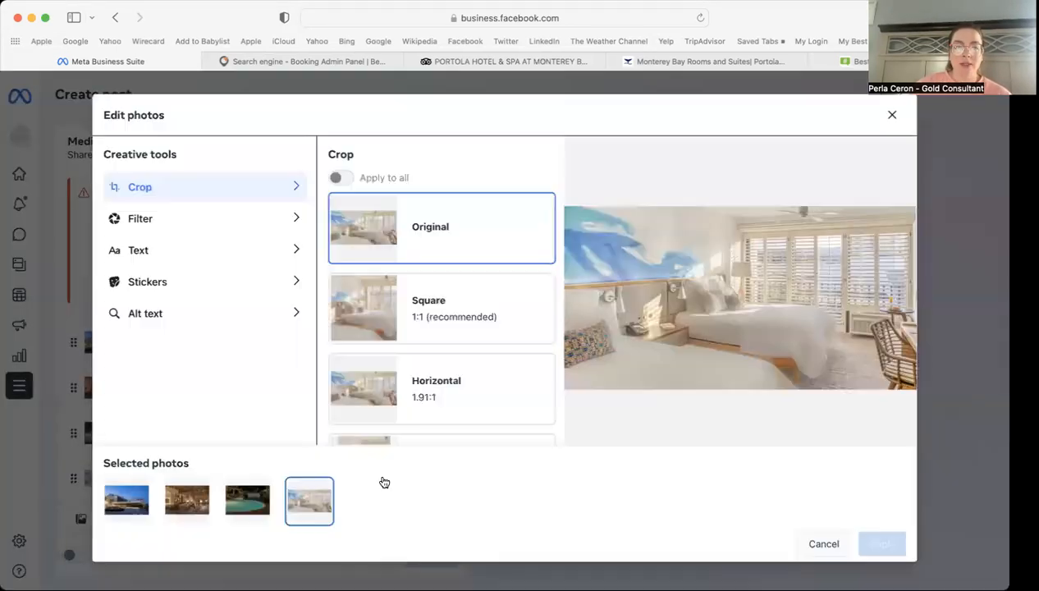
click(475, 297)
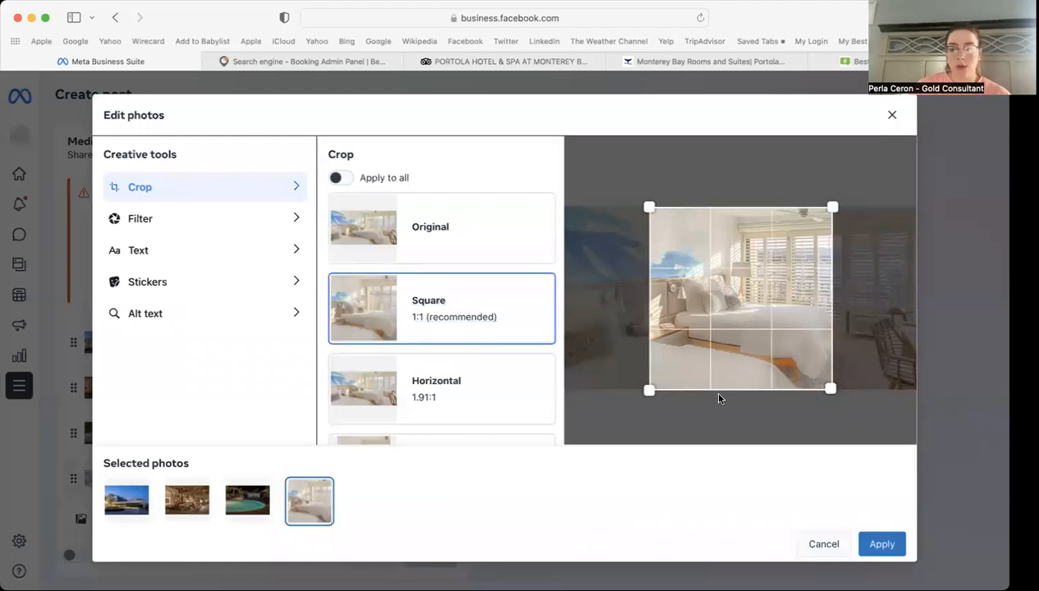
click(451, 394)
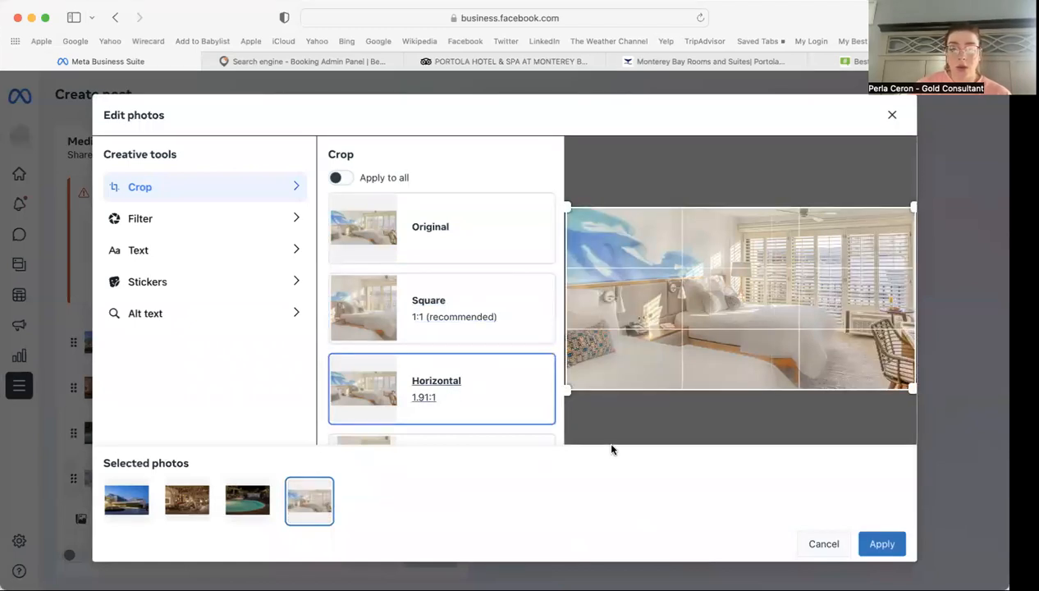
click(886, 545)
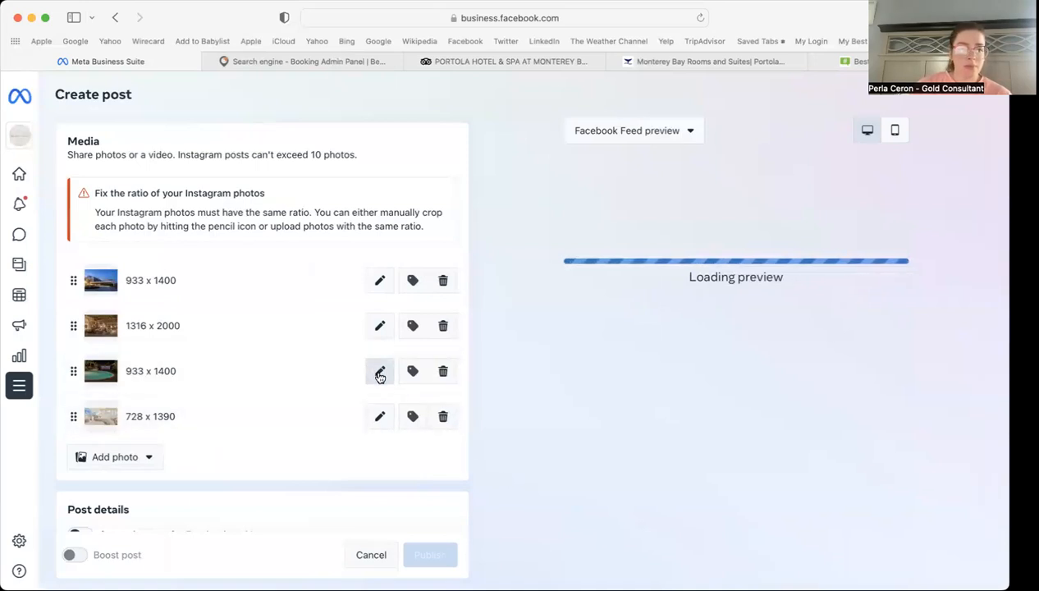
Step: Apply the Horizontal 1.91:1 crop to all four photos at once
click(379, 417)
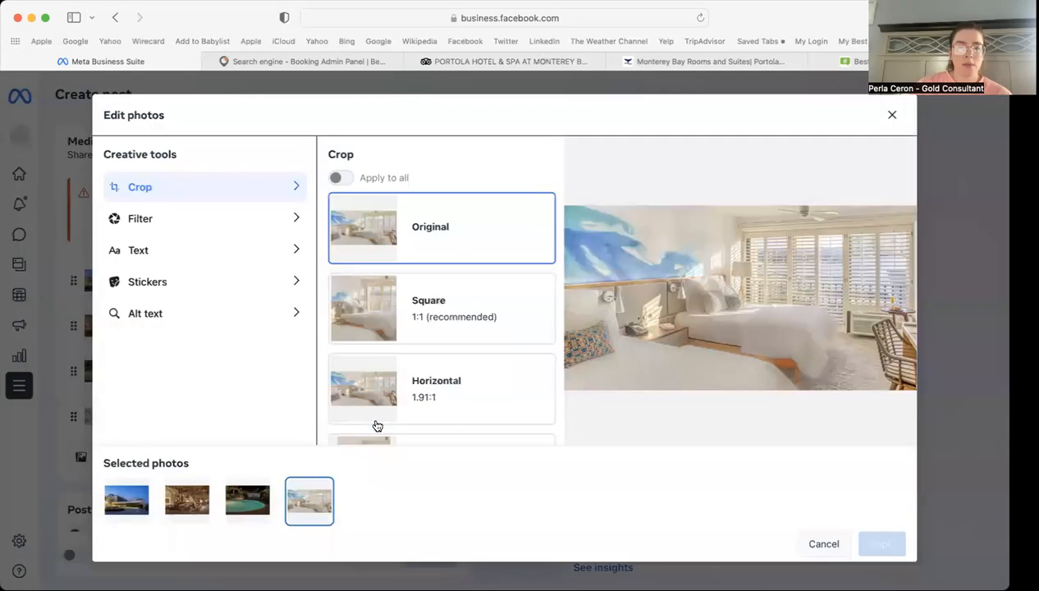
click(479, 400)
click(340, 177)
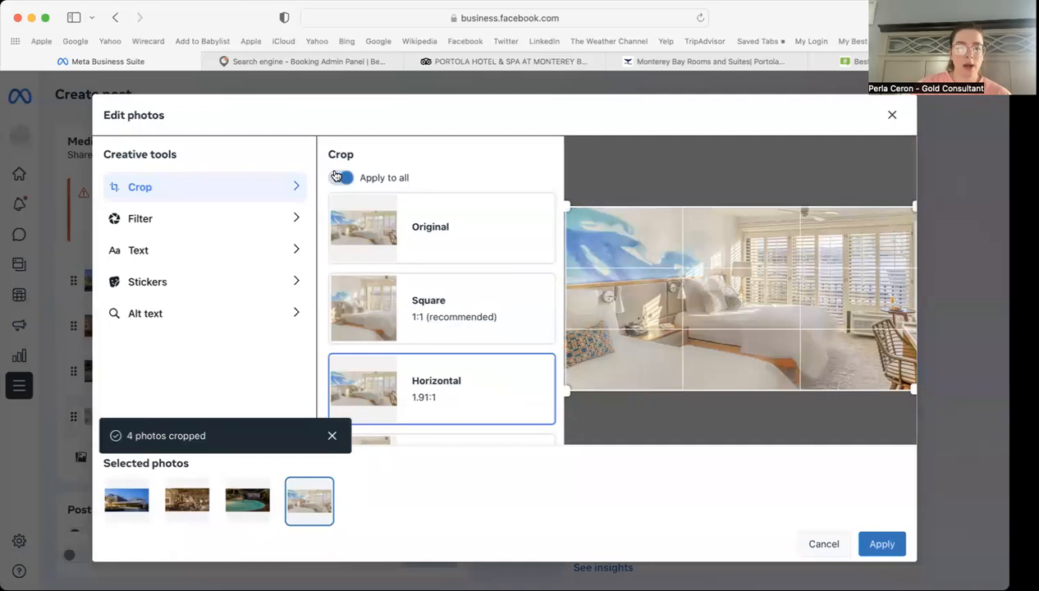
click(882, 544)
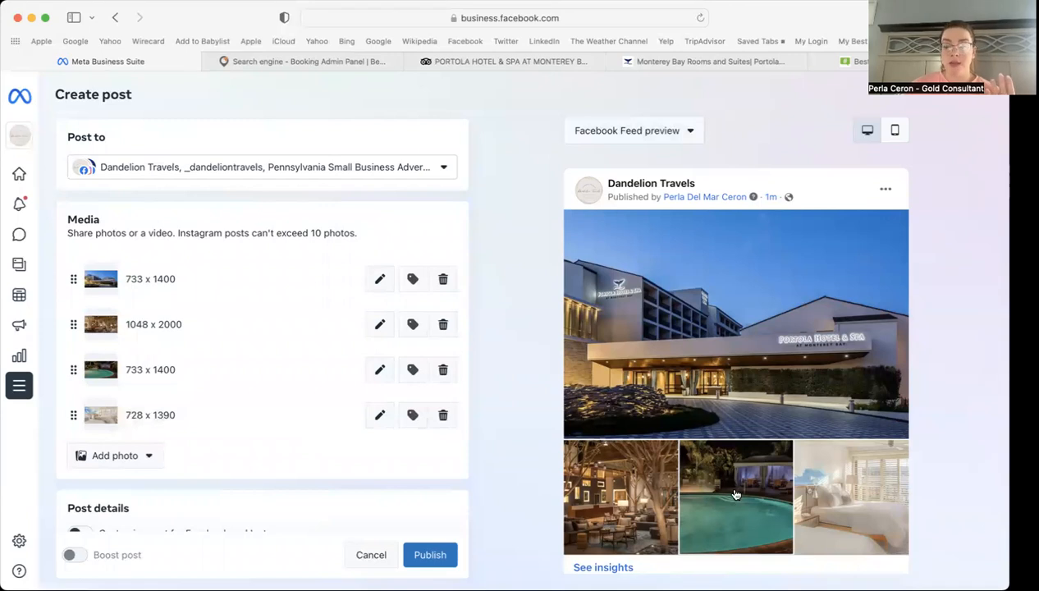
scroll(527, 411, down, 2)
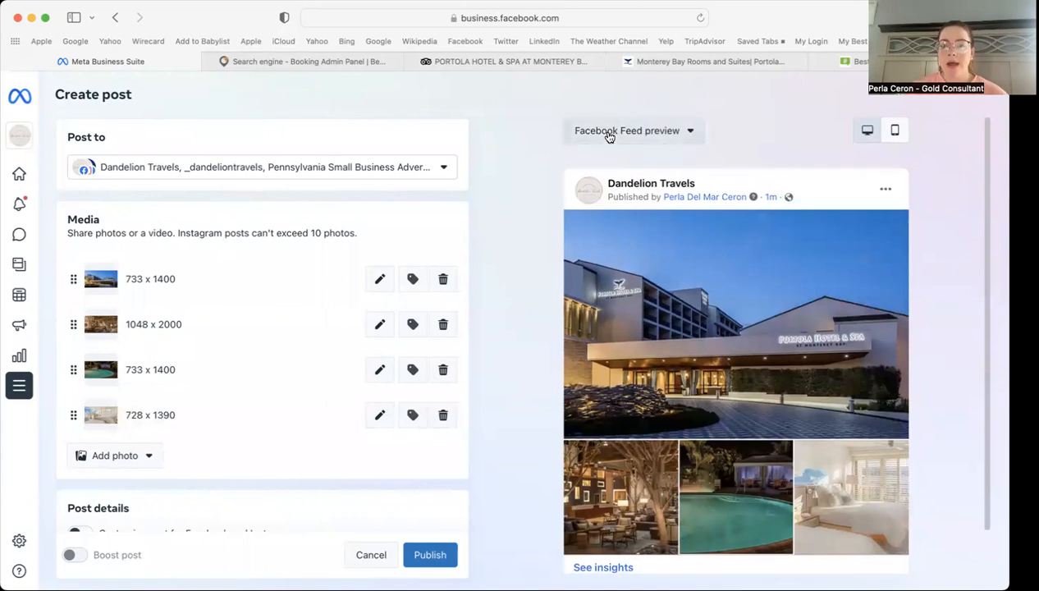
click(608, 133)
click(607, 195)
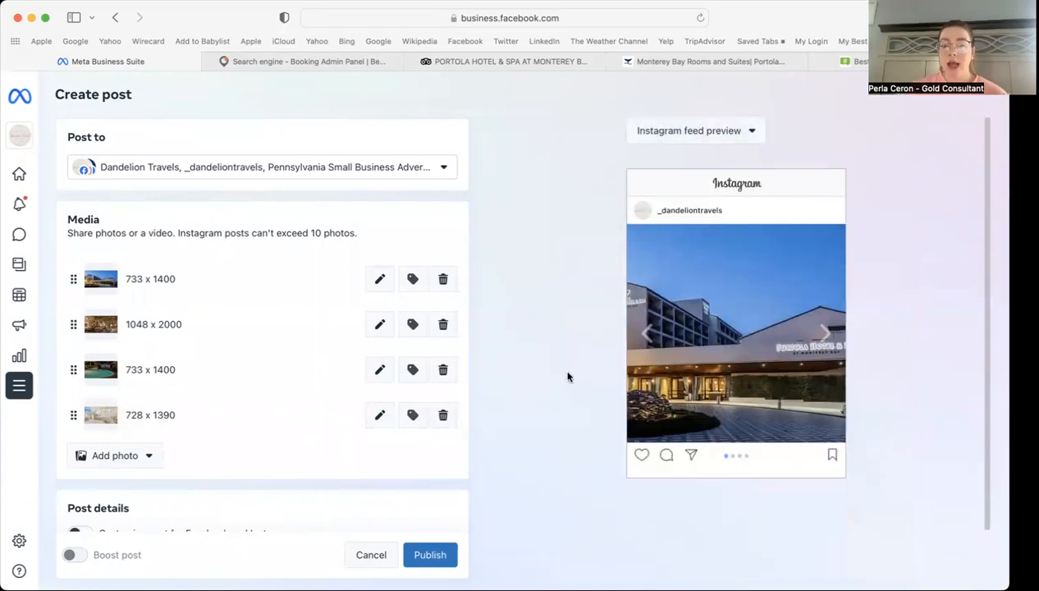
click(825, 332)
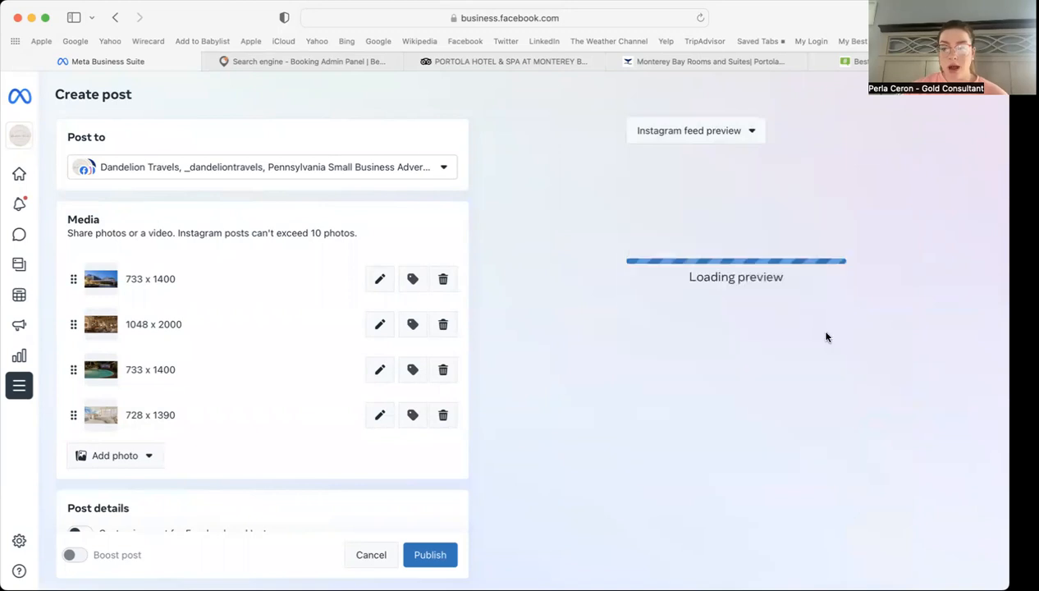
click(826, 332)
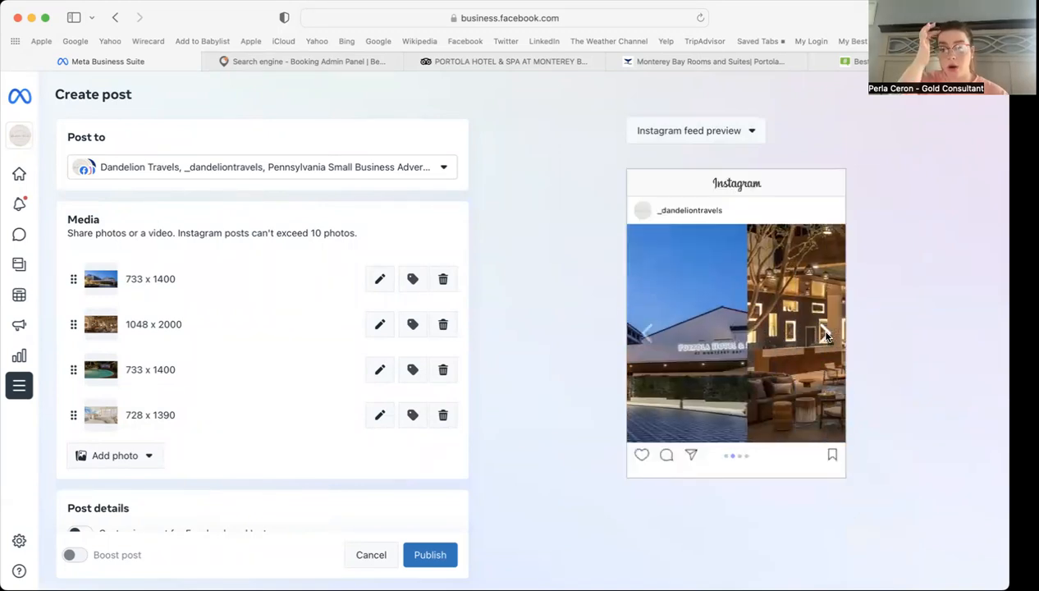
click(826, 332)
click(825, 332)
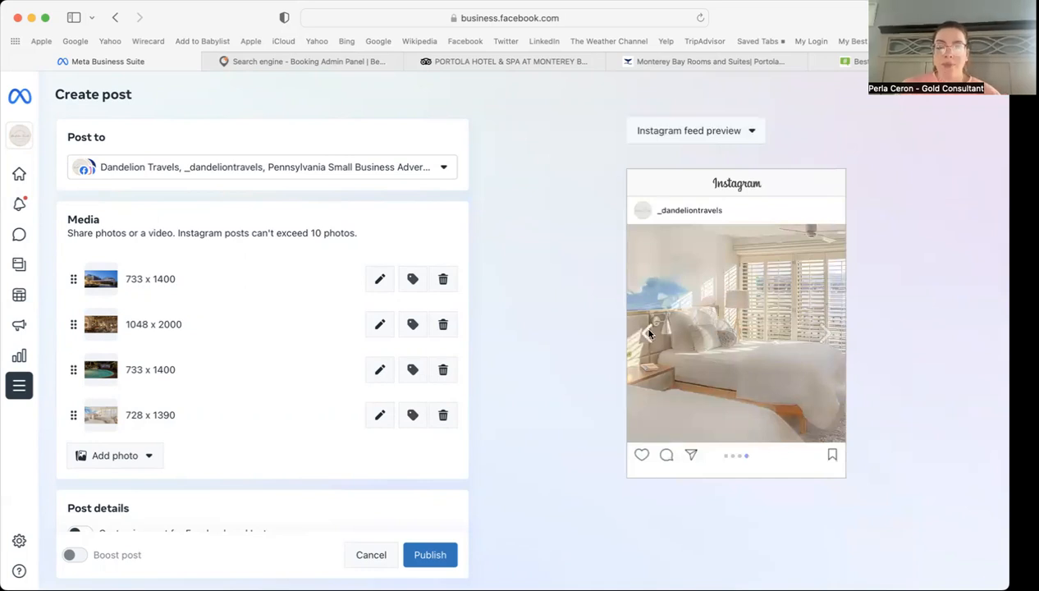
click(673, 136)
click(676, 164)
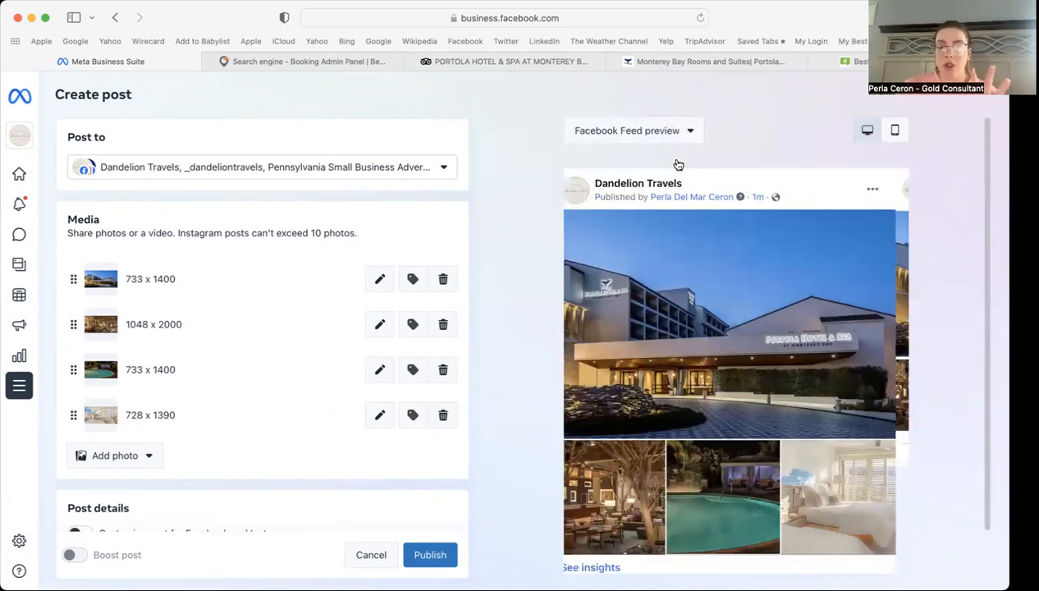
scroll(257, 345, down, 5)
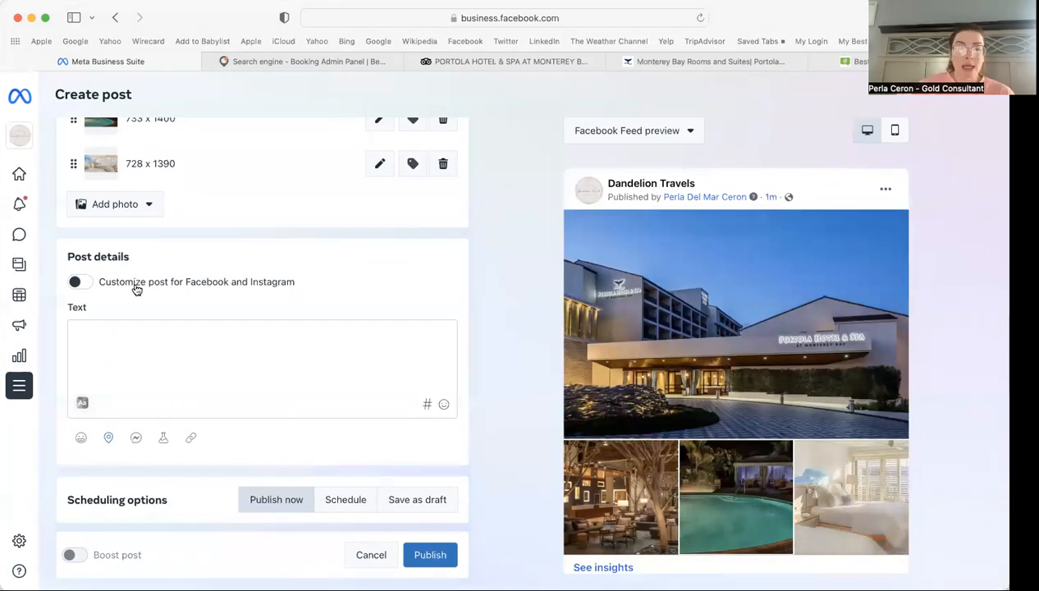
click(79, 284)
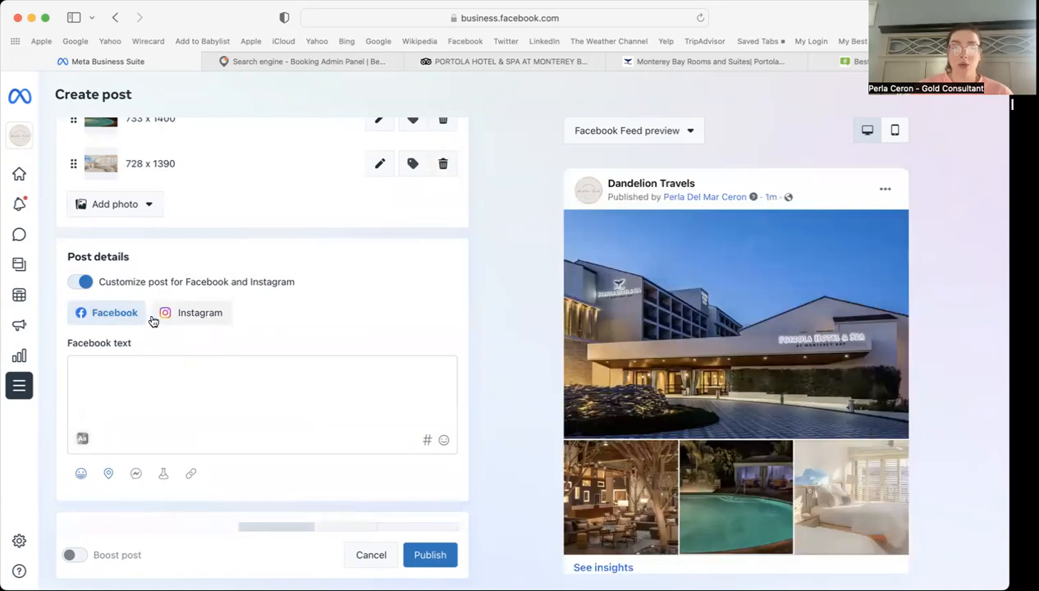
click(82, 283)
click(97, 363)
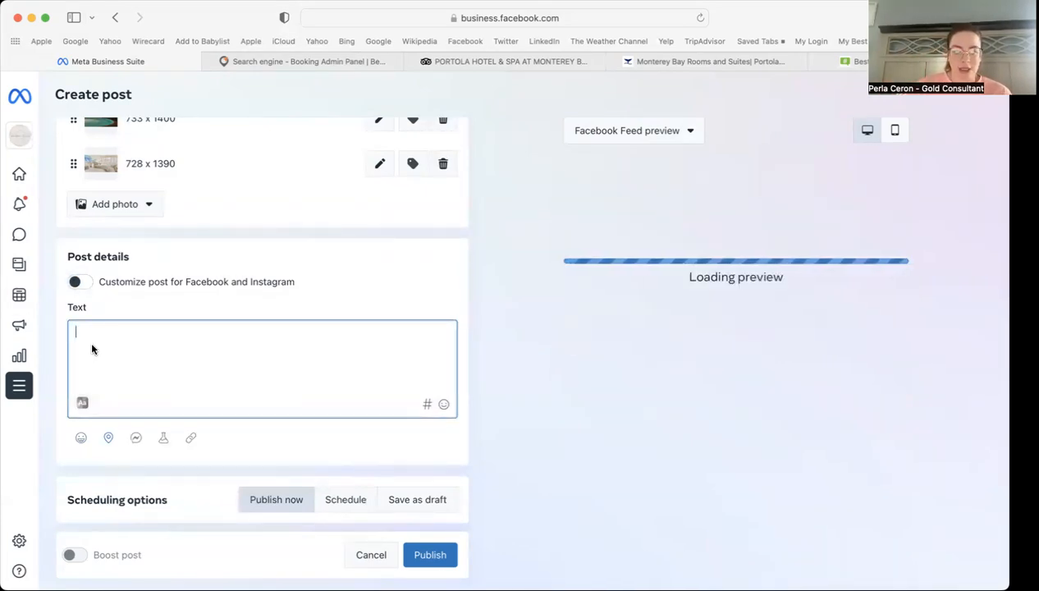
scroll(301, 273, down, 1)
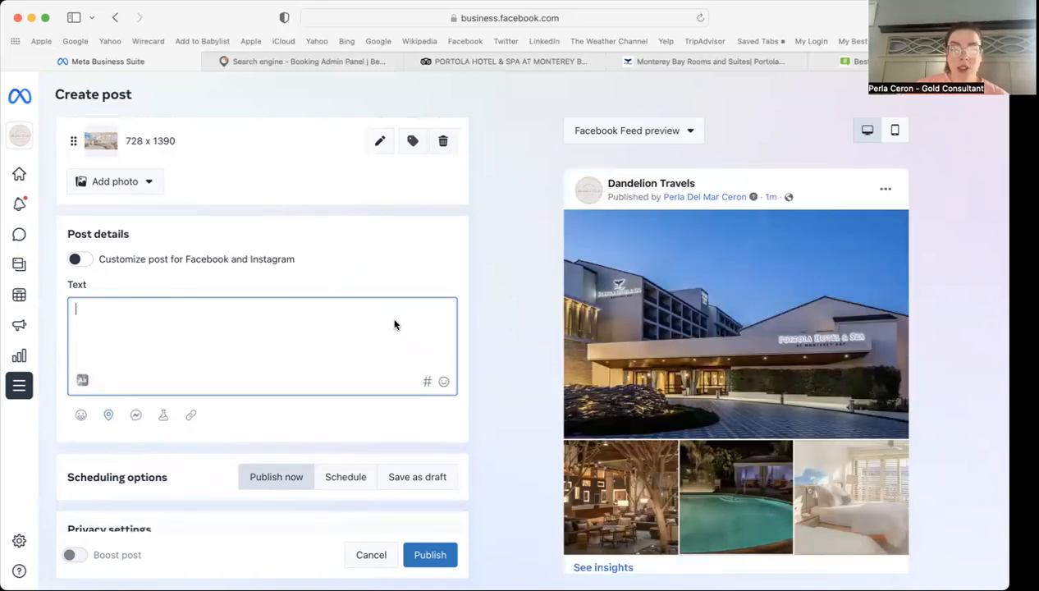
Step: Insert the 🌅, ✨ and 🔥 emojis from the emoji picker at the start of the caption
click(444, 383)
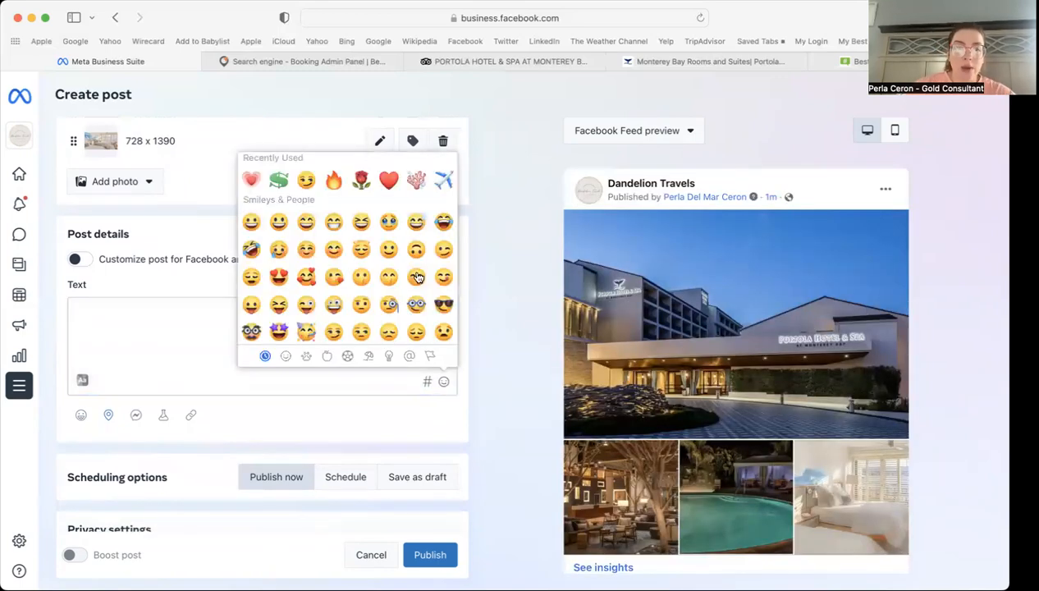
scroll(417, 278, down, 5)
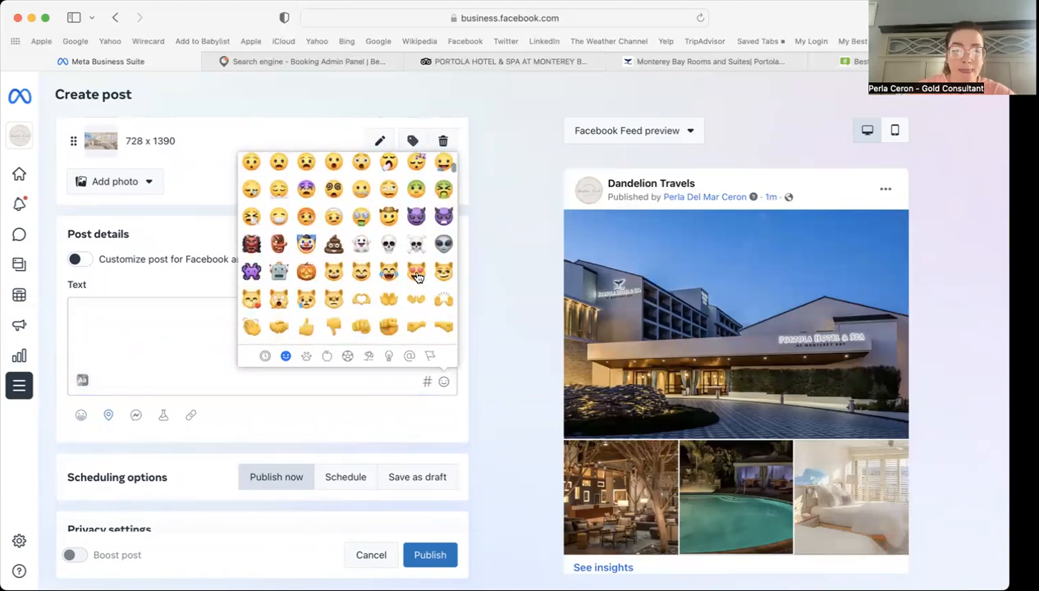
scroll(417, 278, down, 10)
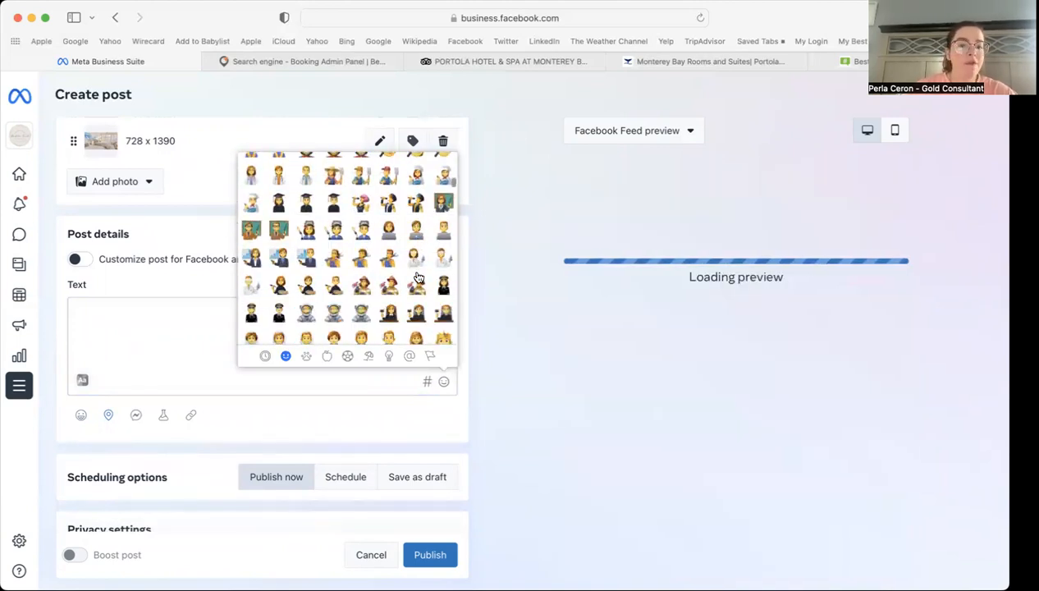
scroll(416, 277, down, 10)
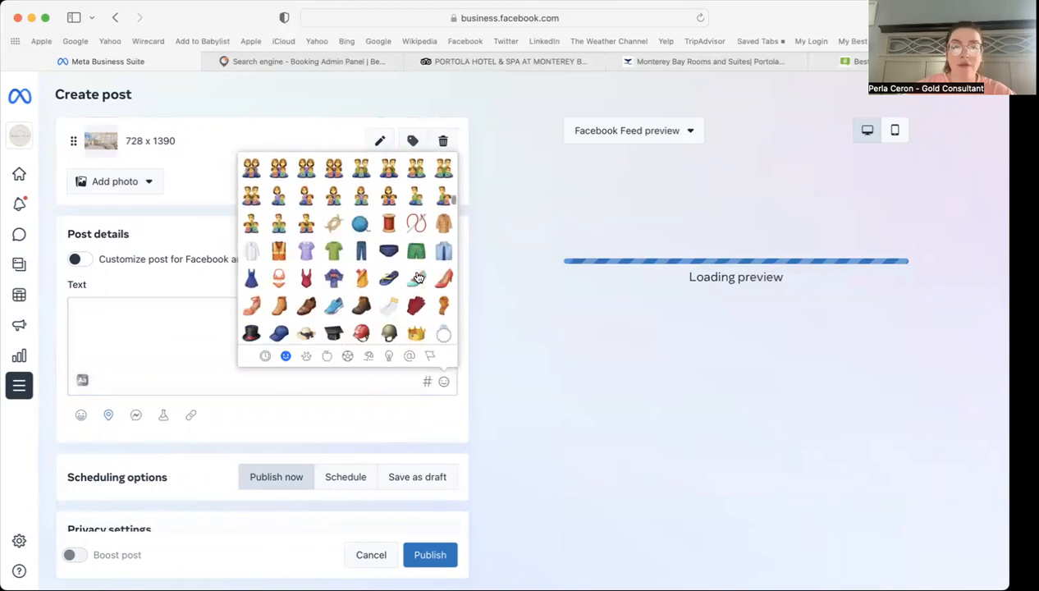
scroll(417, 278, down, 10)
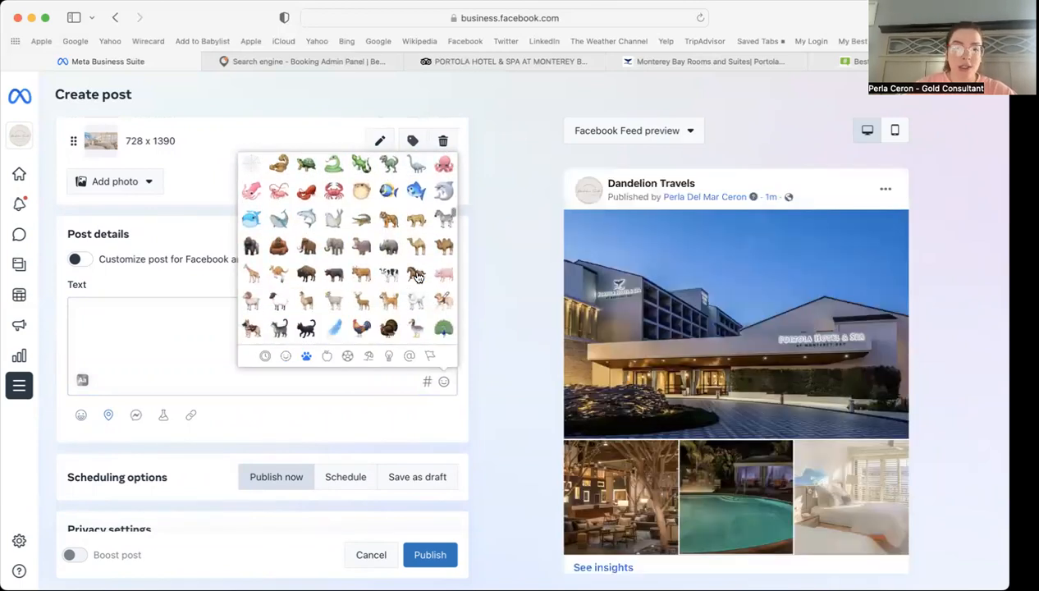
scroll(417, 277, down, 3)
scroll(417, 277, down, 2)
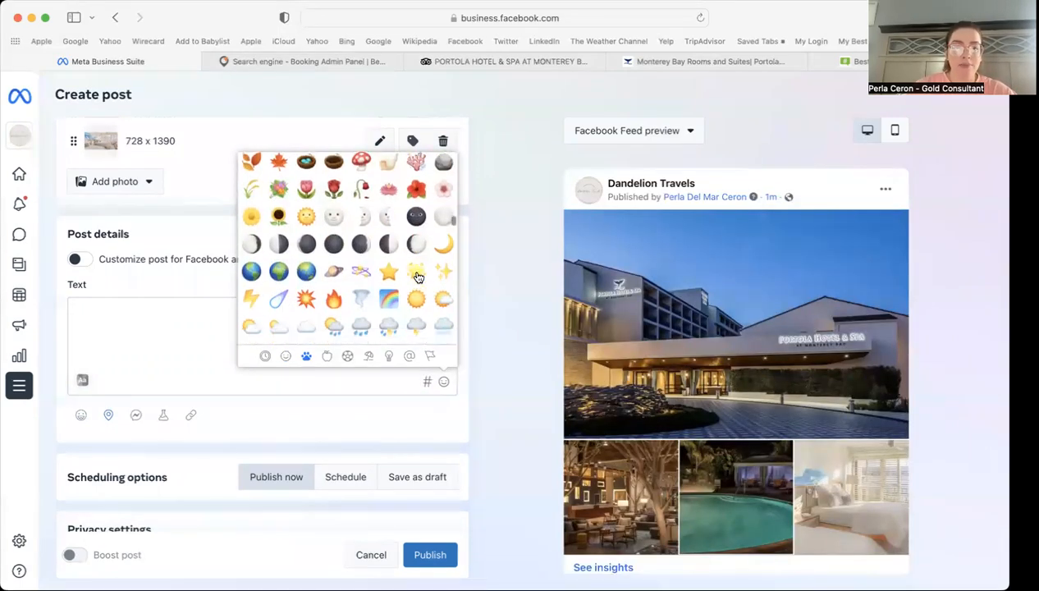
scroll(417, 277, down, 10)
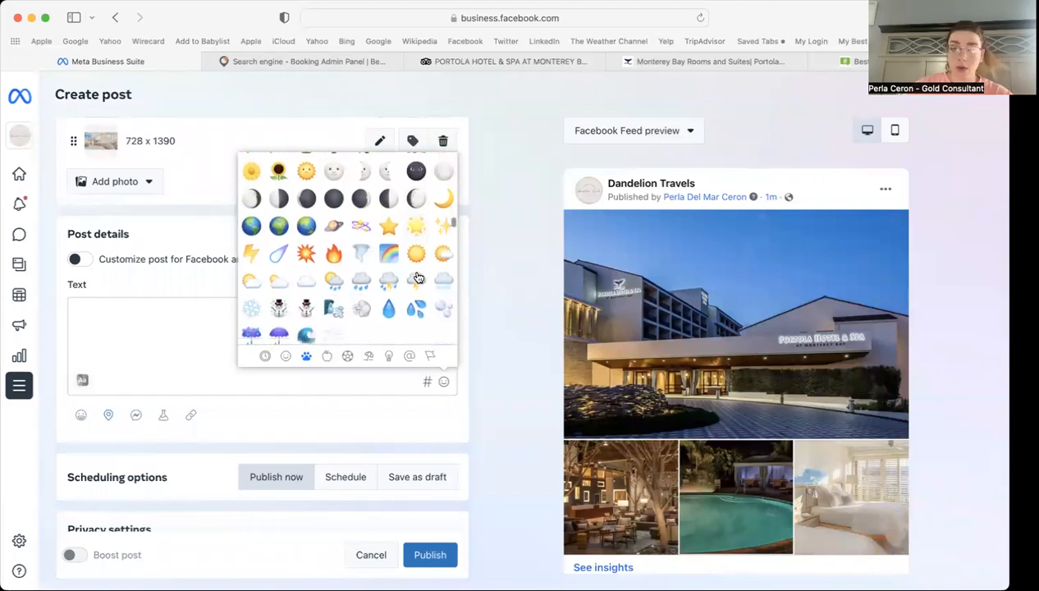
scroll(417, 277, down, 10)
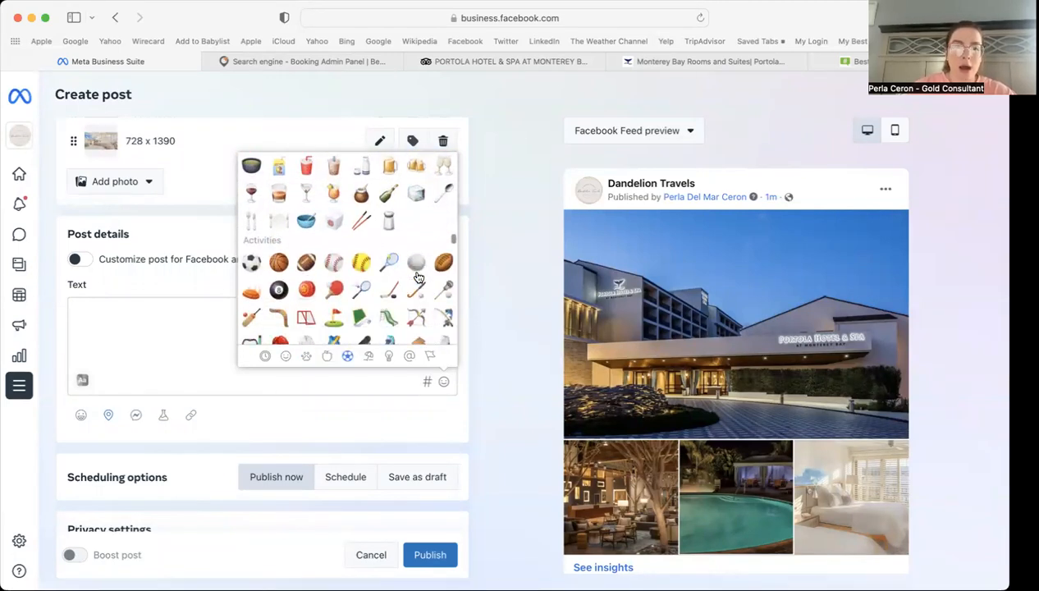
scroll(417, 277, up, 2)
scroll(417, 277, down, 8)
scroll(417, 277, down, 1)
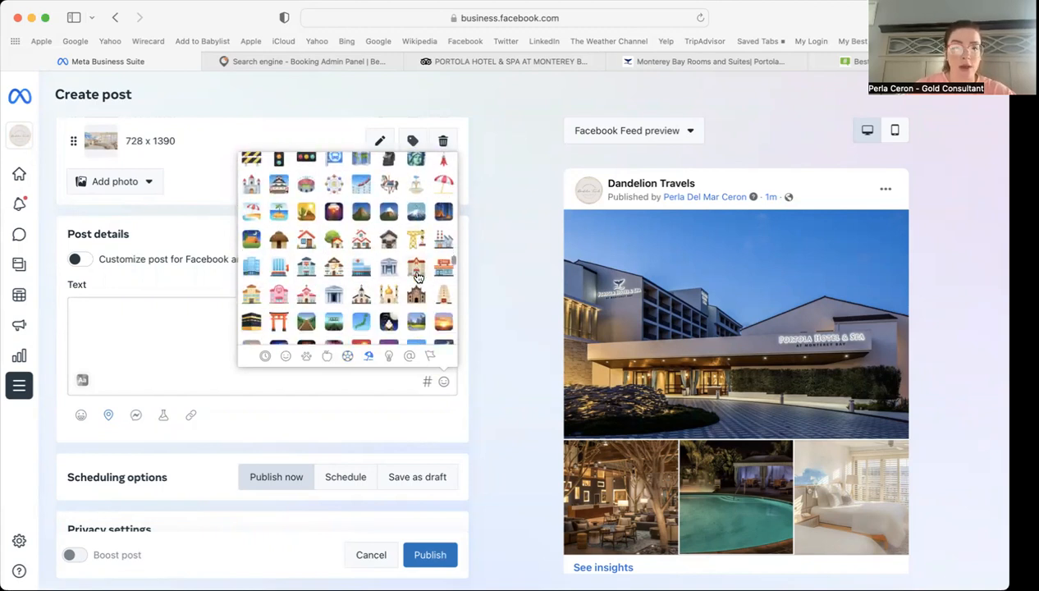
scroll(417, 278, down, 2)
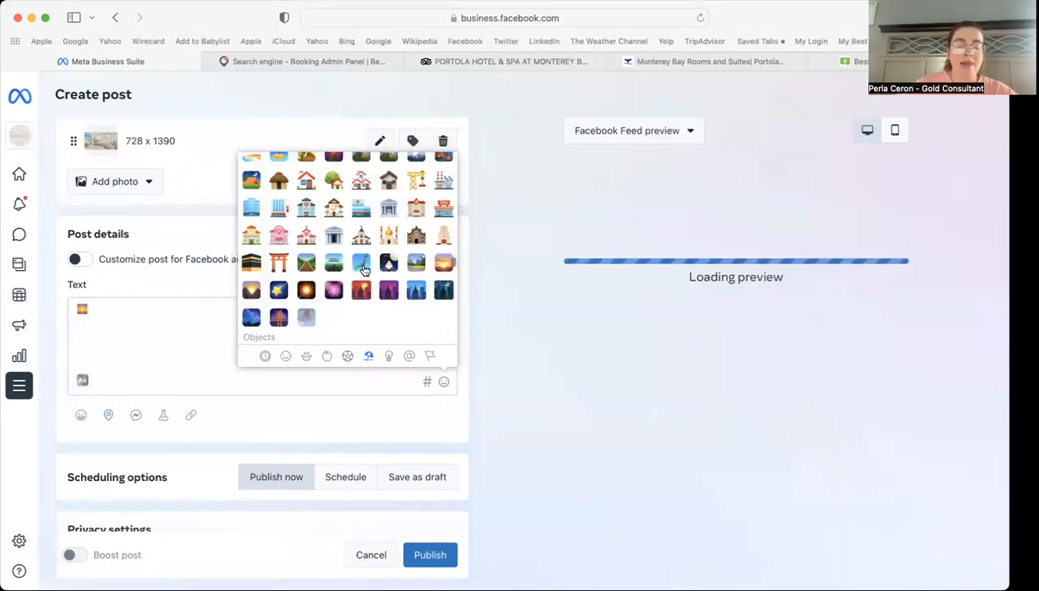
scroll(374, 250, up, 3)
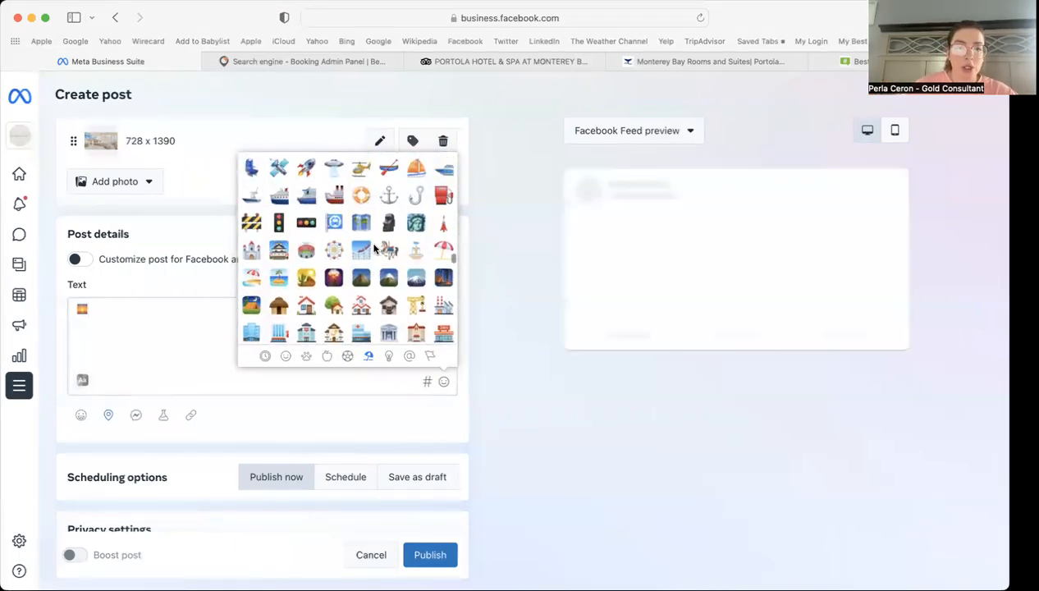
scroll(373, 250, up, 15)
scroll(373, 248, up, 15)
scroll(373, 249, up, 15)
scroll(374, 249, up, 5)
scroll(373, 248, down, 10)
scroll(373, 248, down, 15)
scroll(373, 249, down, 15)
scroll(373, 249, down, 10)
scroll(373, 249, down, 8)
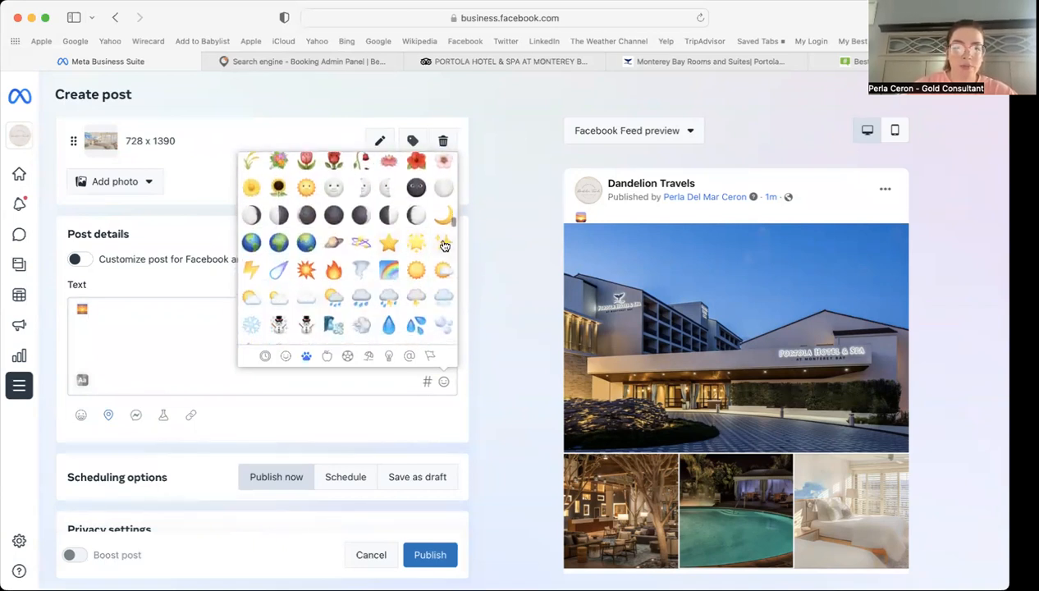
click(334, 270)
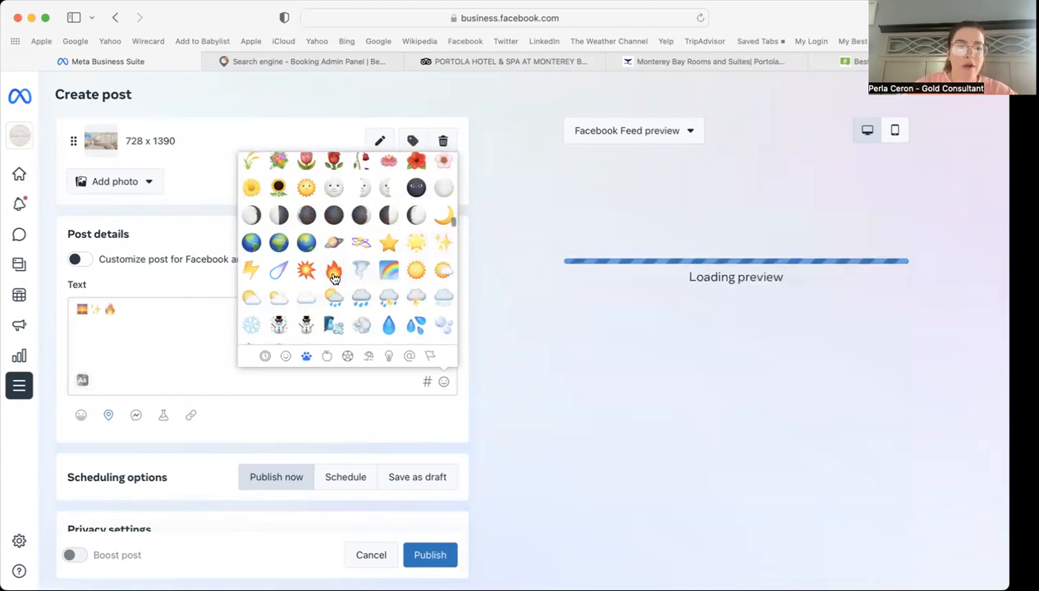
click(190, 314)
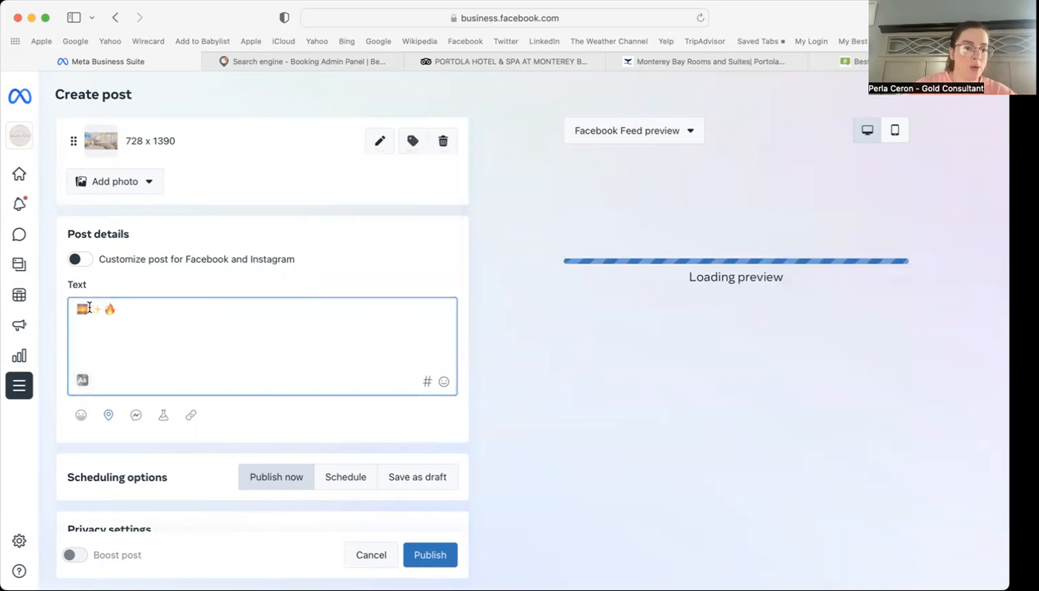
Step: Move ✨🔥 to a new line below the 🌅 and copy the sunset emoji
click(91, 317)
key(Return)
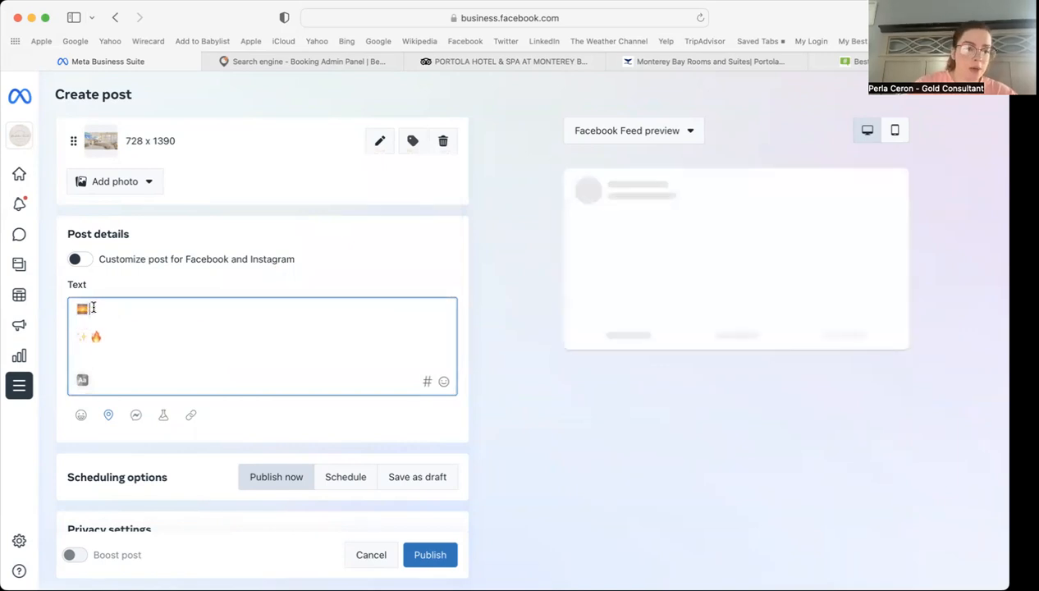
right_click(83, 308)
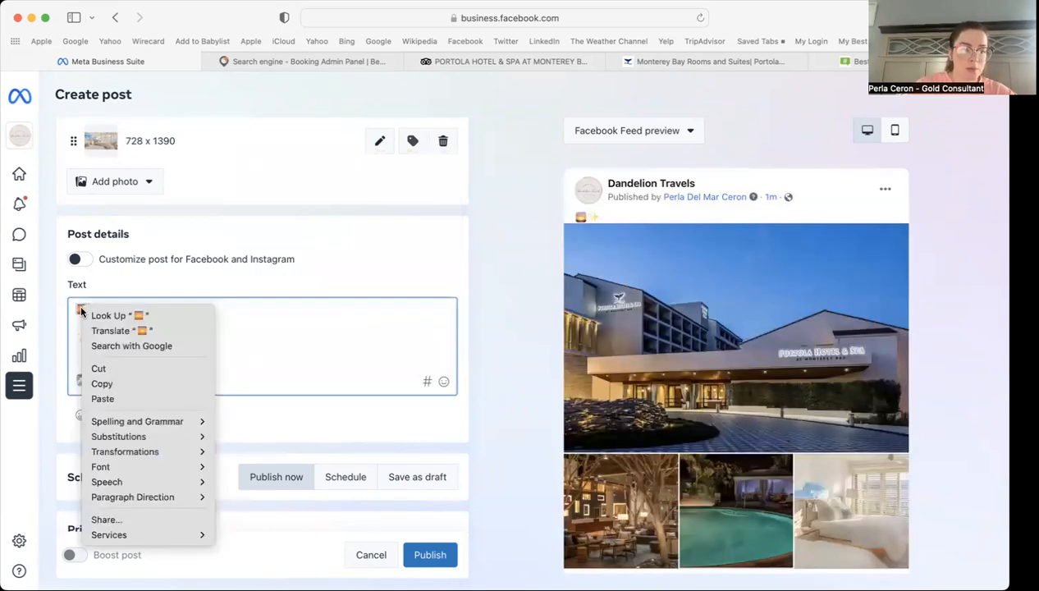
click(117, 379)
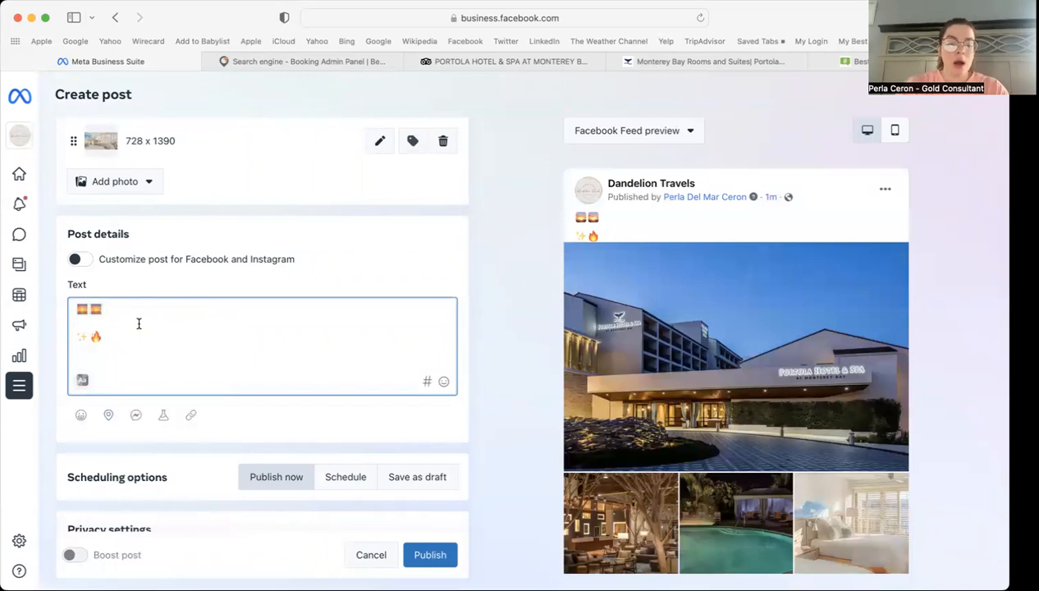
Step: Add the title 'Couples Monterey Getaway Promo' and begin a 'Travel Dates:' line below it
text(CO)
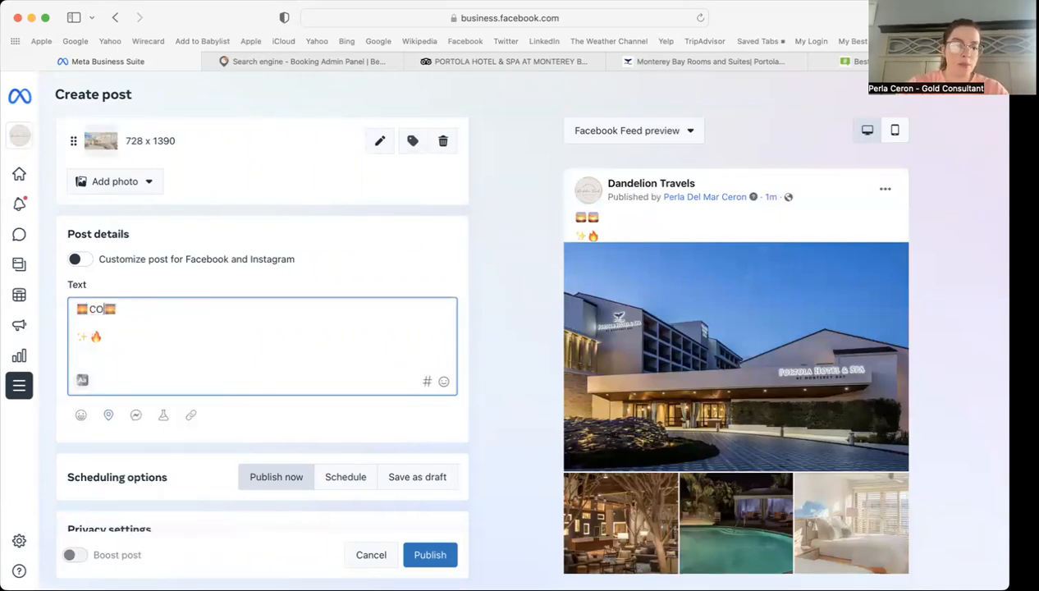
text(uples Monterey)
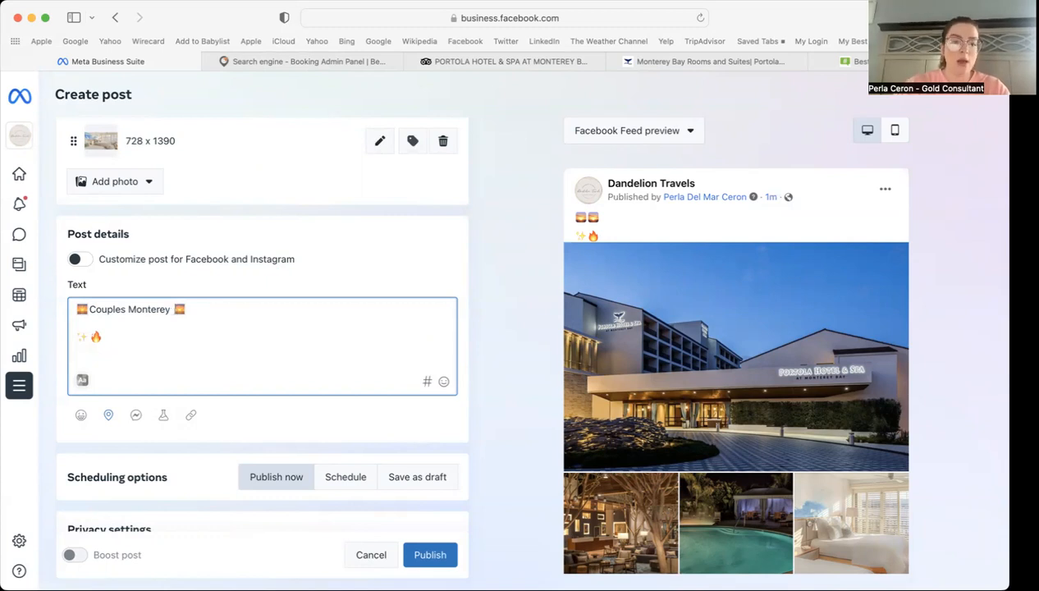
text(Getaway)
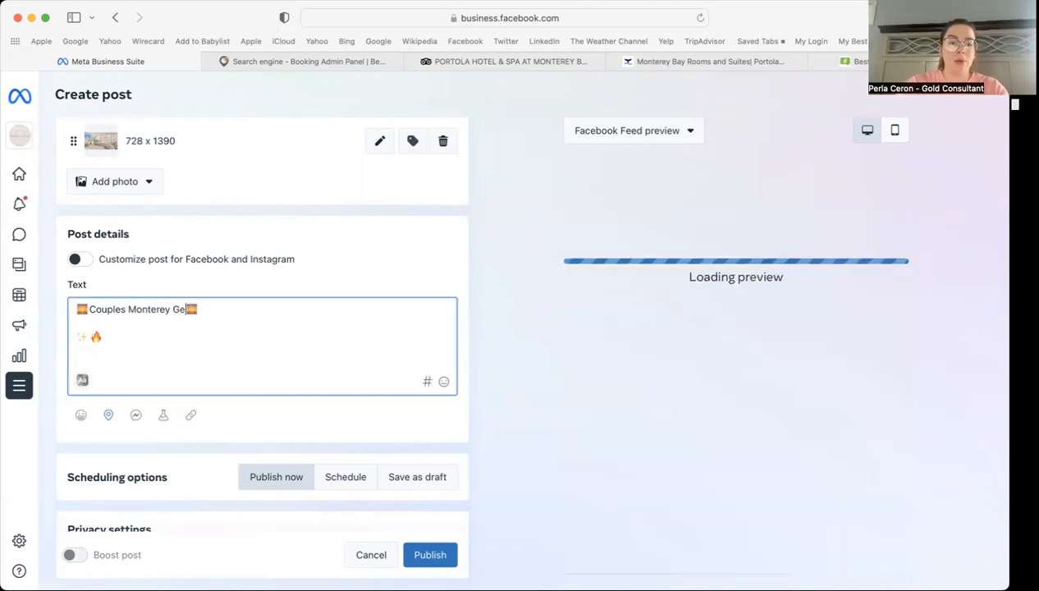
text( Promo)
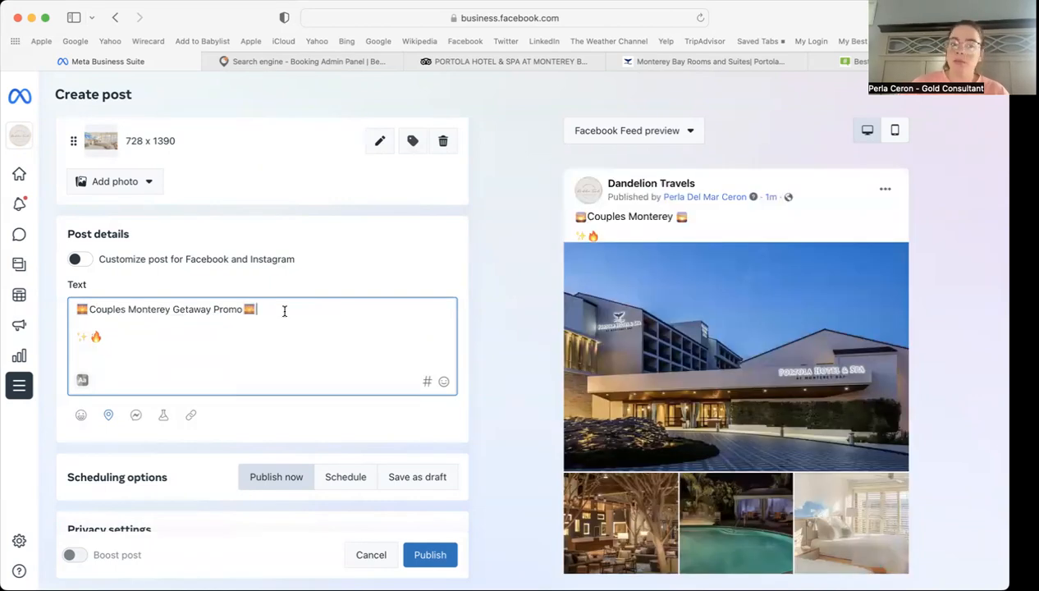
click(284, 311)
key(Return)
text(Tr)
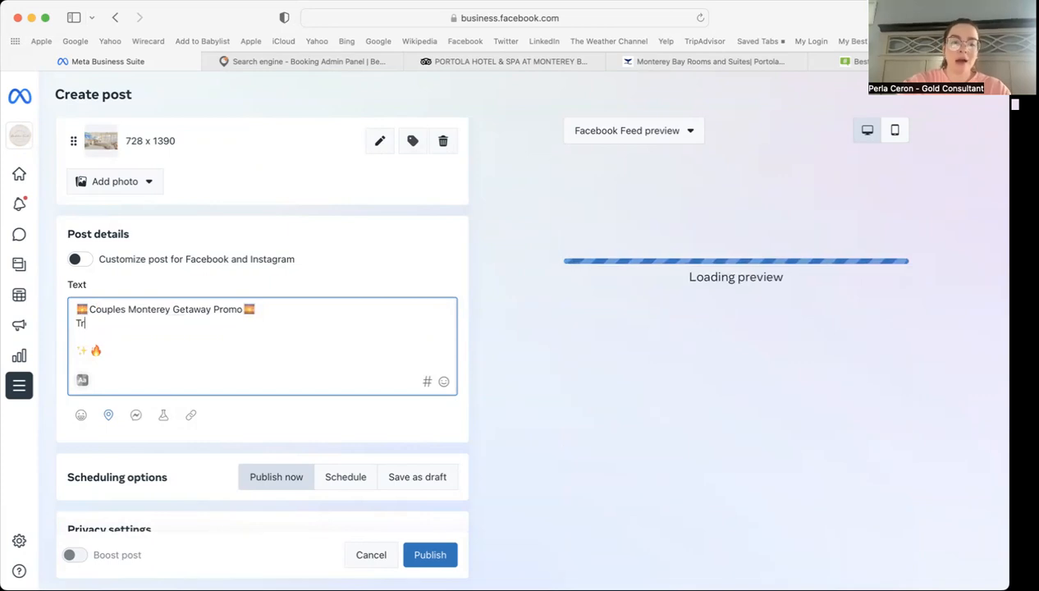
text(avel Dates:)
Step: Check the Bedsonline booking and enter travel dates 'June 1 - 7, 2023'
click(303, 61)
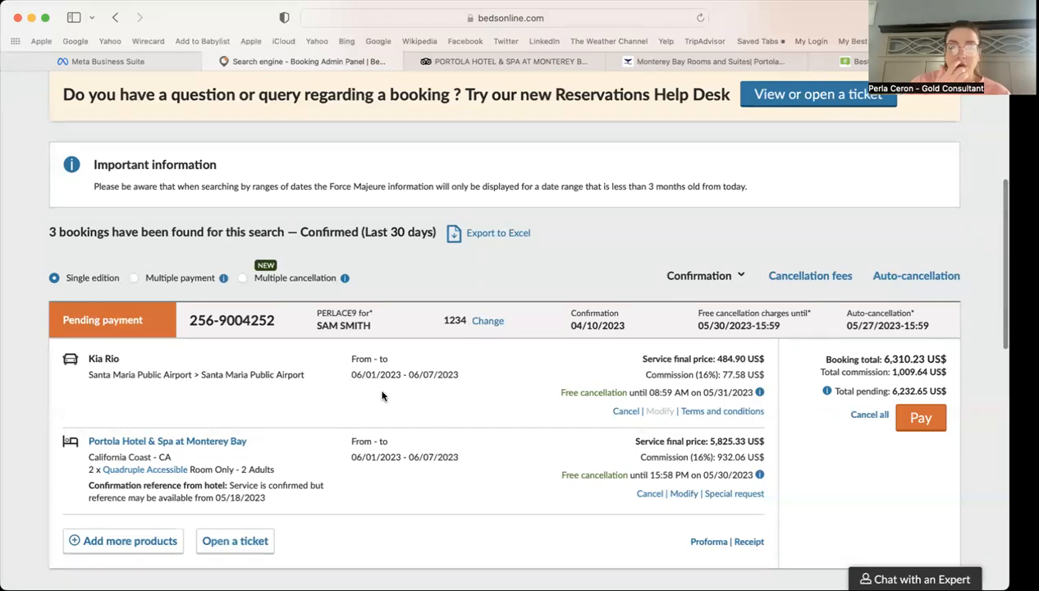
click(151, 61)
text(June 1 -)
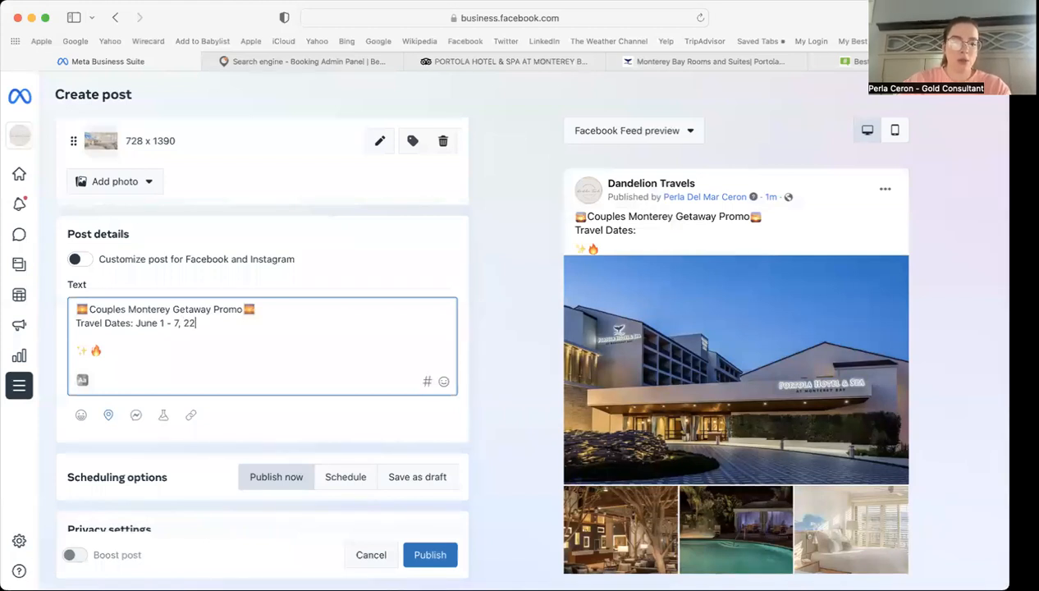
text( 7, 2023)
key(Return)
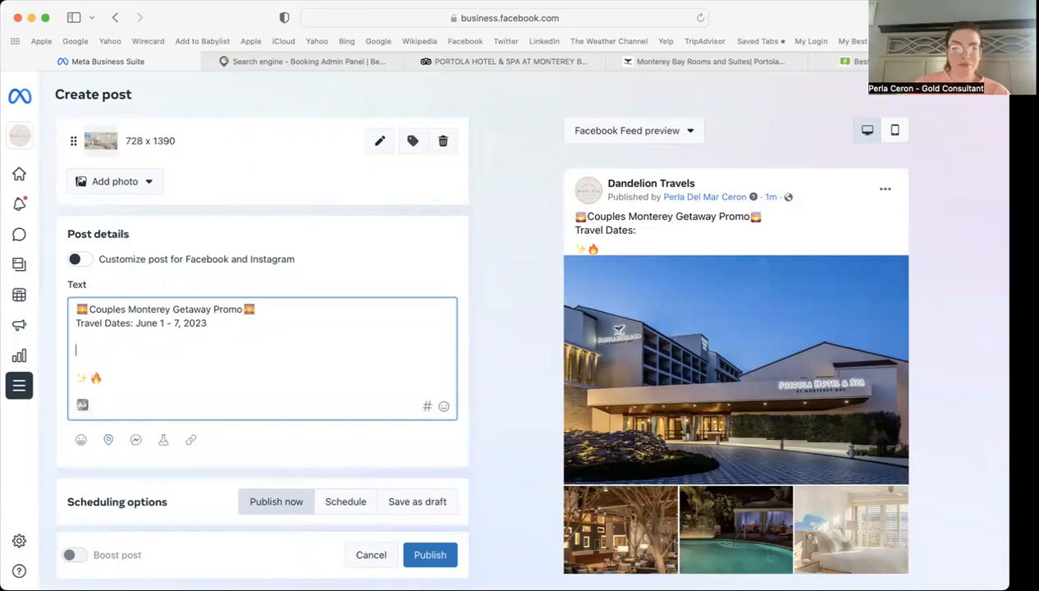
Step: Rearrange the blank lines around the ✨ and 🔥 emojis beneath the travel dates
click(92, 378)
key(Return)
key(Return)
key(Return)
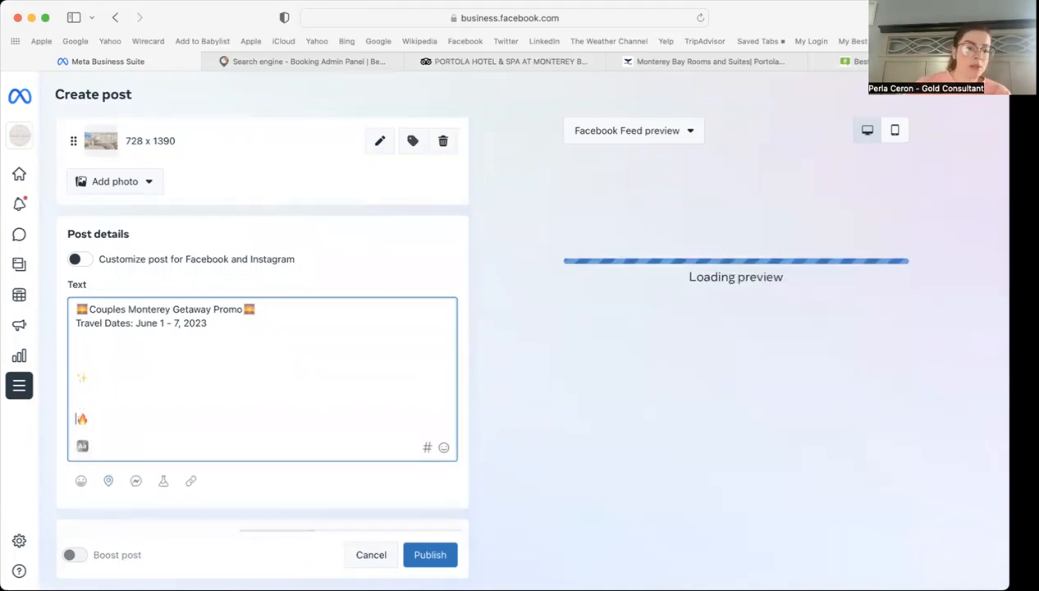
click(78, 377)
key(BackSpace)
key(BackSpace)
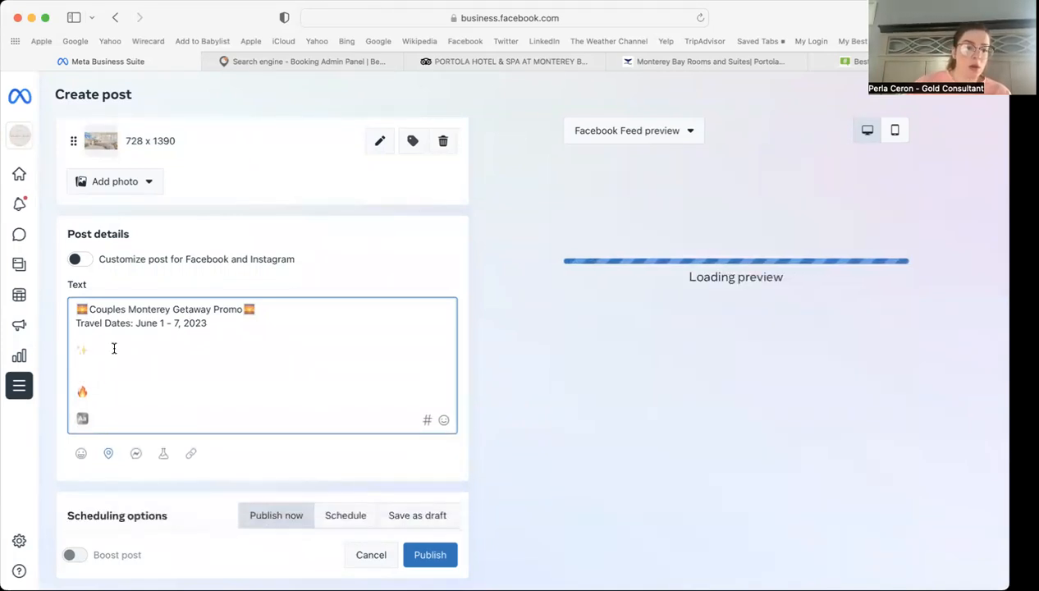
click(111, 348)
key(Left)
key(Return)
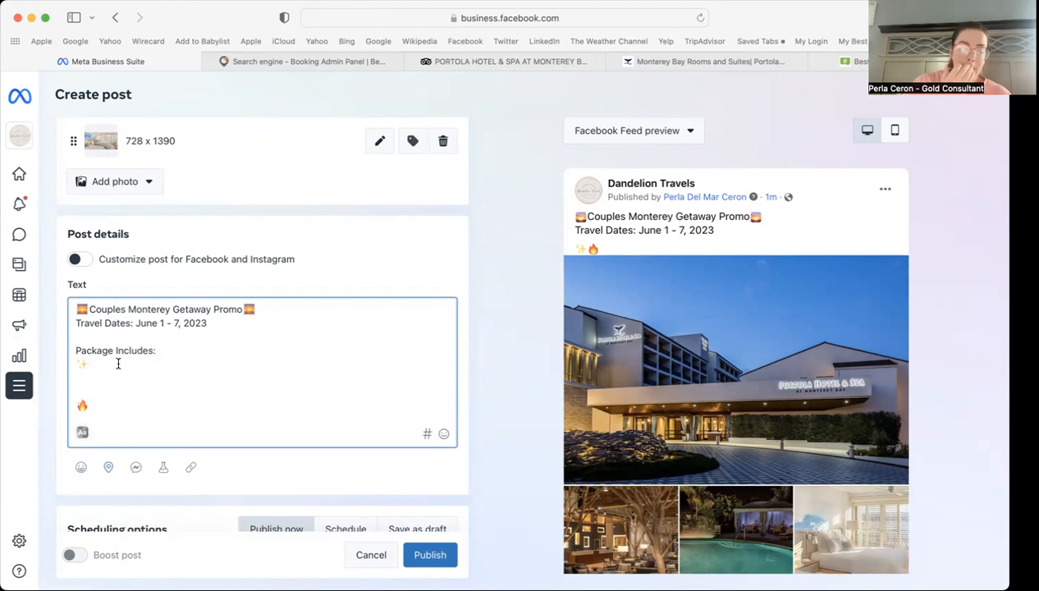
click(306, 62)
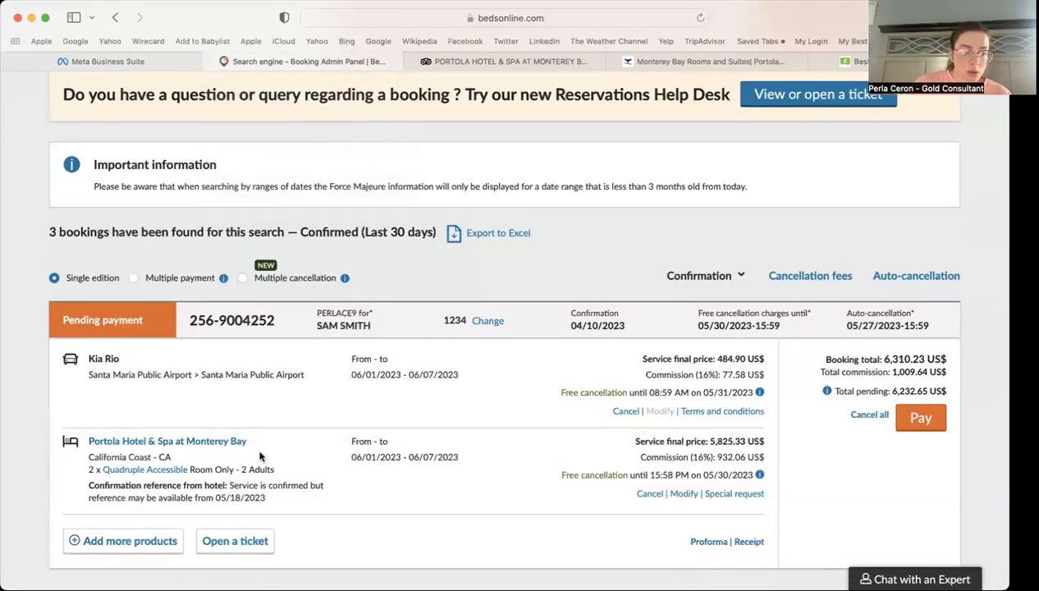
Step: Look up the Portola Hotel room types, then go back to the post draft
click(705, 61)
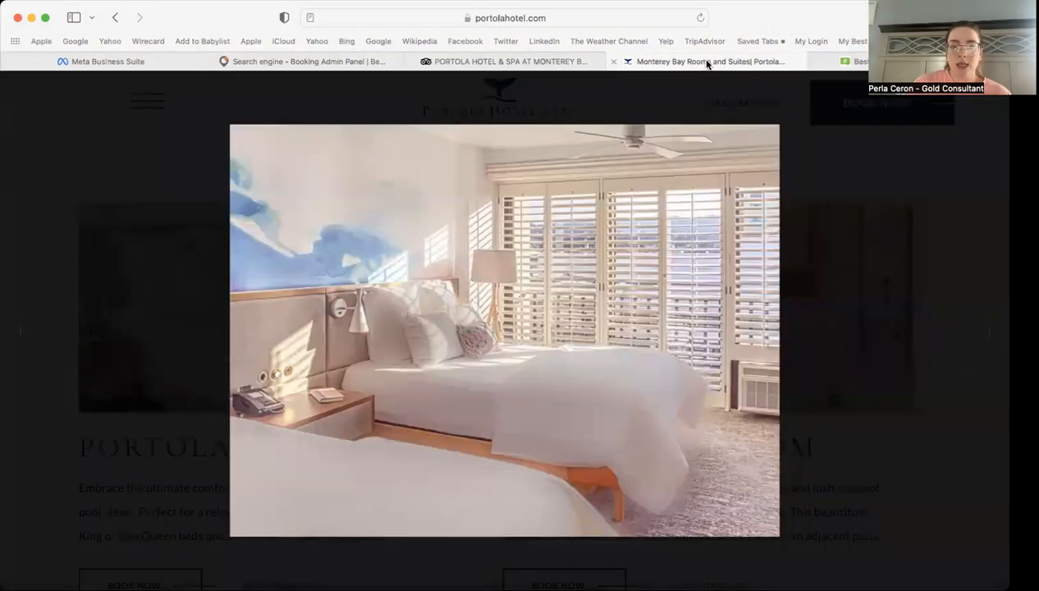
click(909, 216)
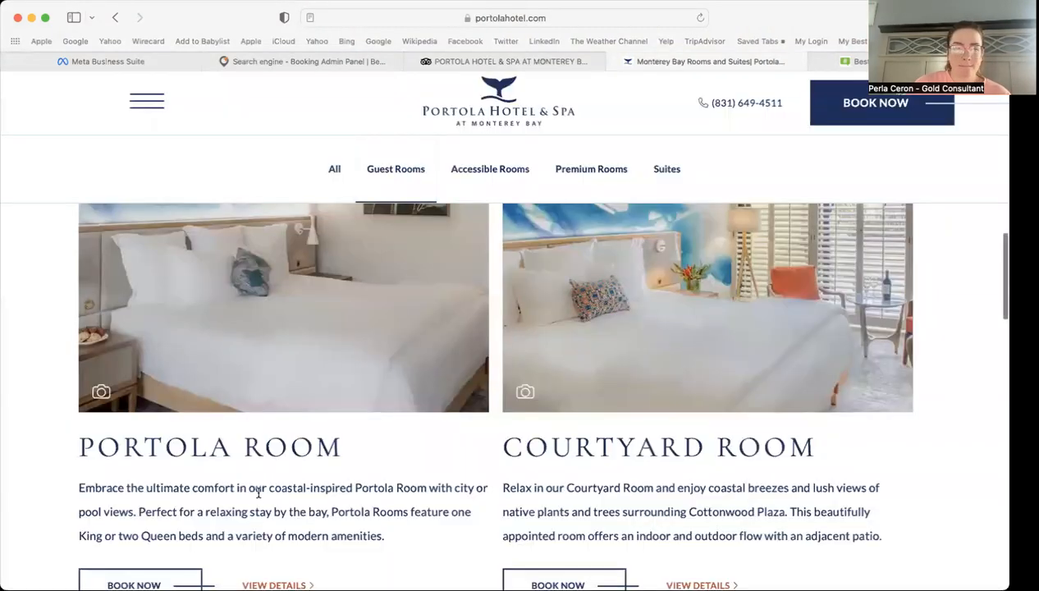
click(270, 60)
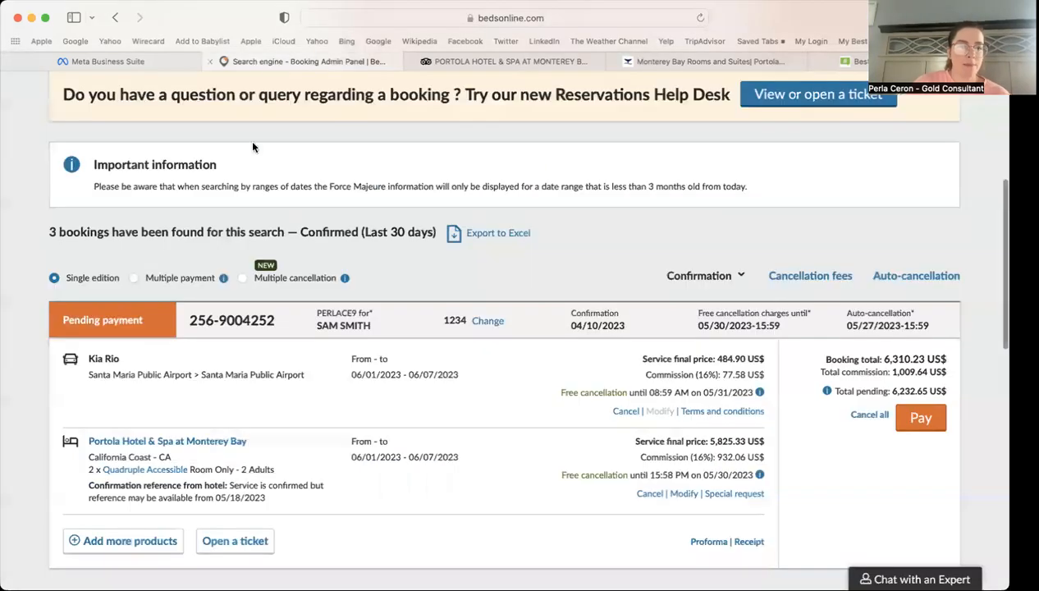
click(146, 59)
Step: Add '(2) Portola Rooms for 4 Adults at the Portola Hotel & Spa in Monterey, CA'
text((2)
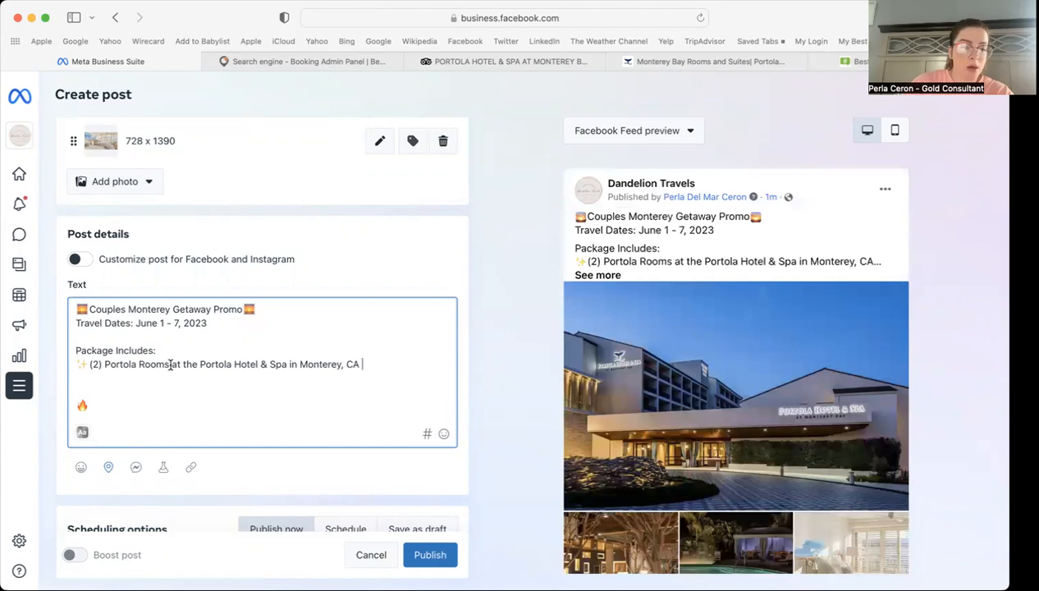
text(for )
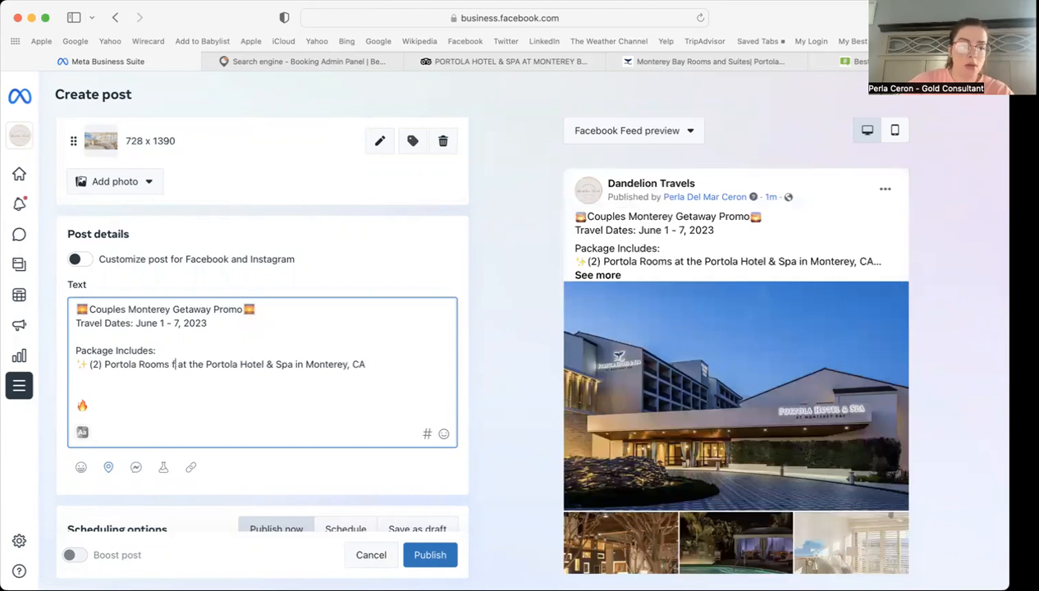
text((2) Cou)
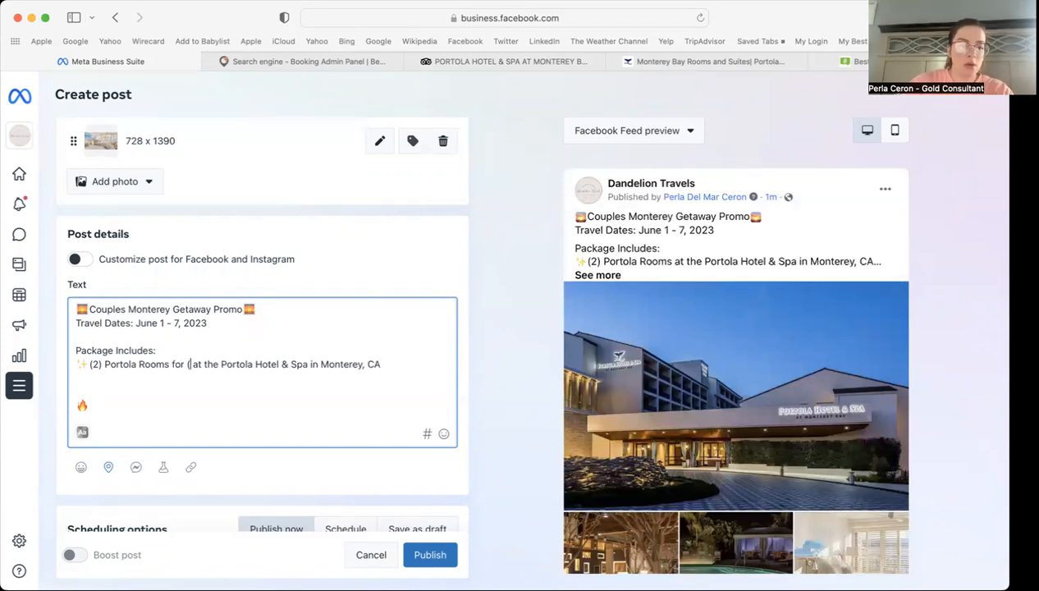
text(ples)
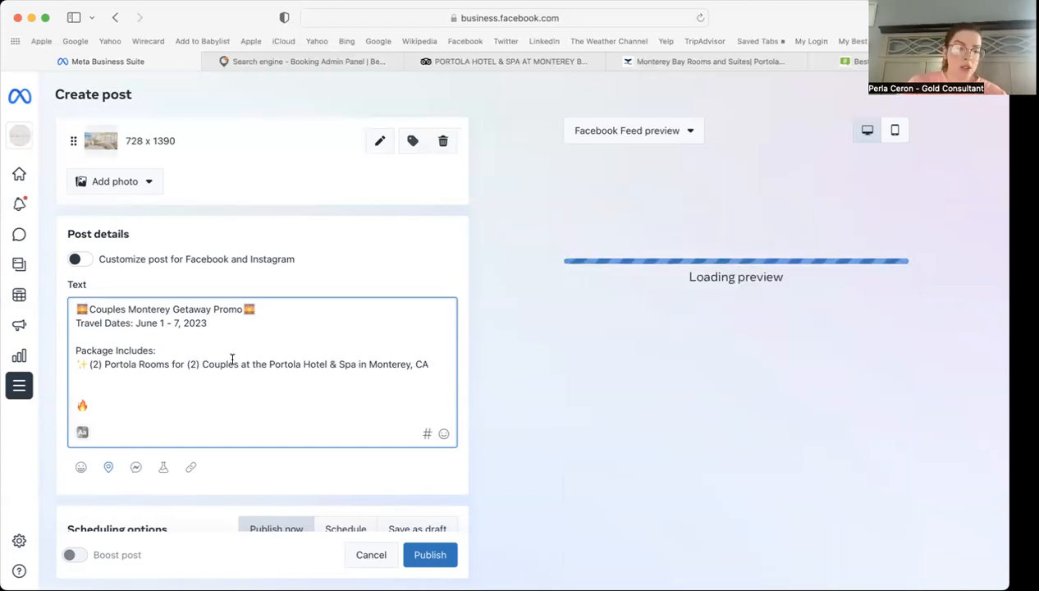
drag(237, 364, 188, 362)
key(BackSpace)
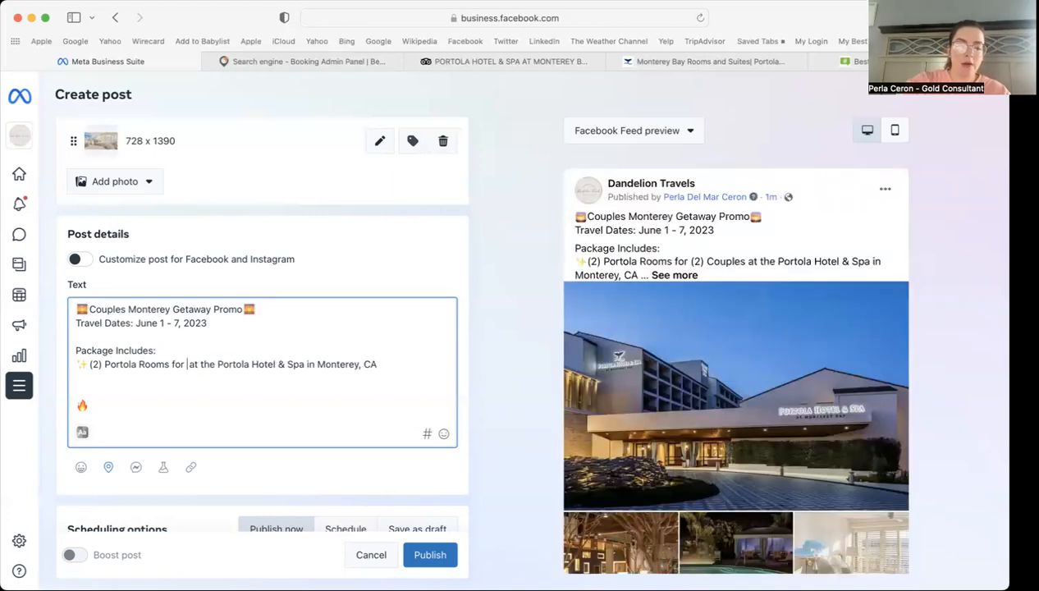
text(4 A)
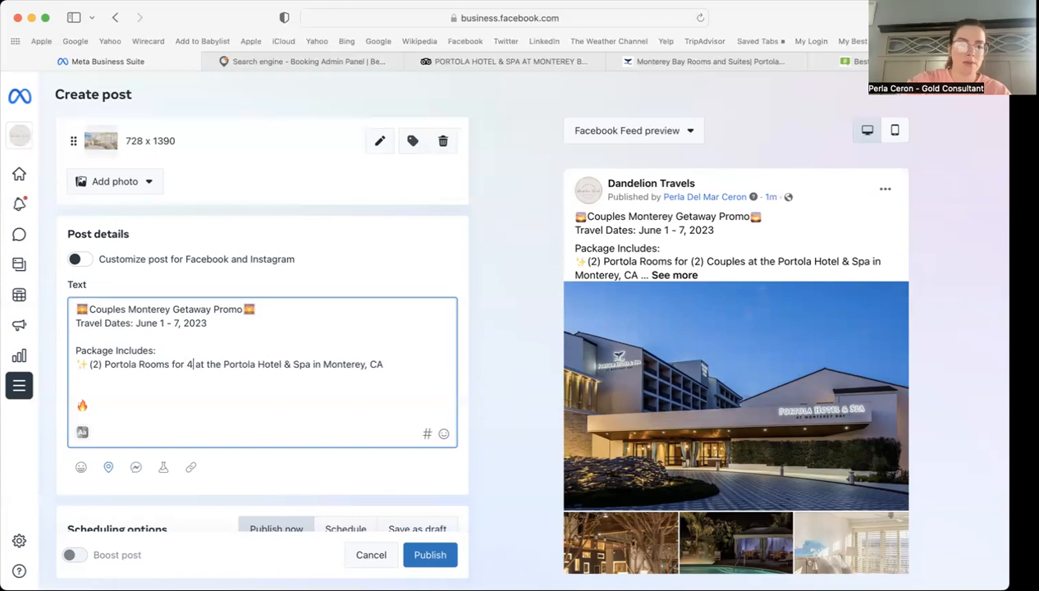
text(dults)
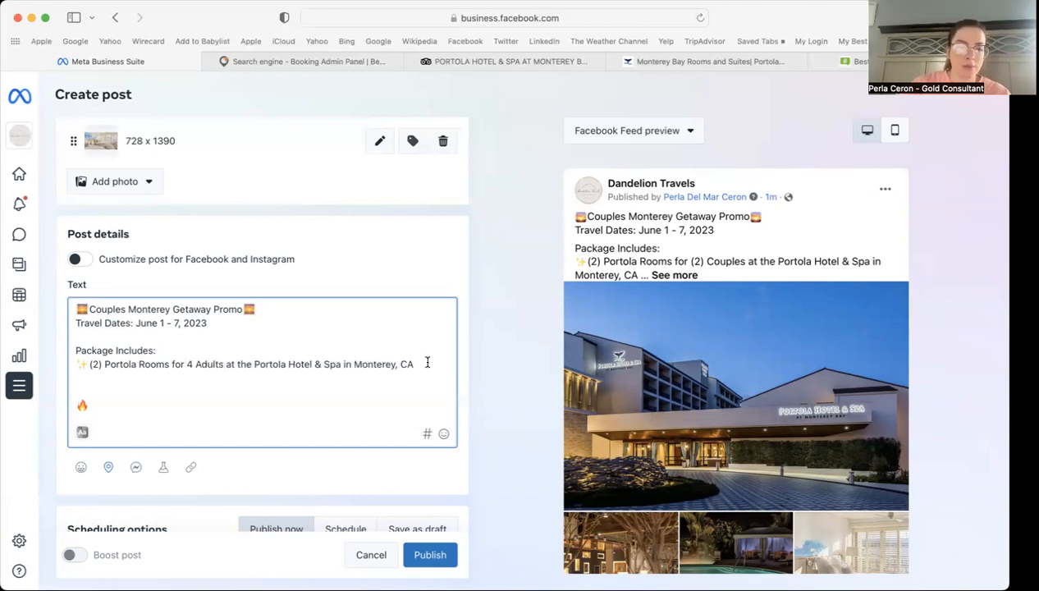
key(Return)
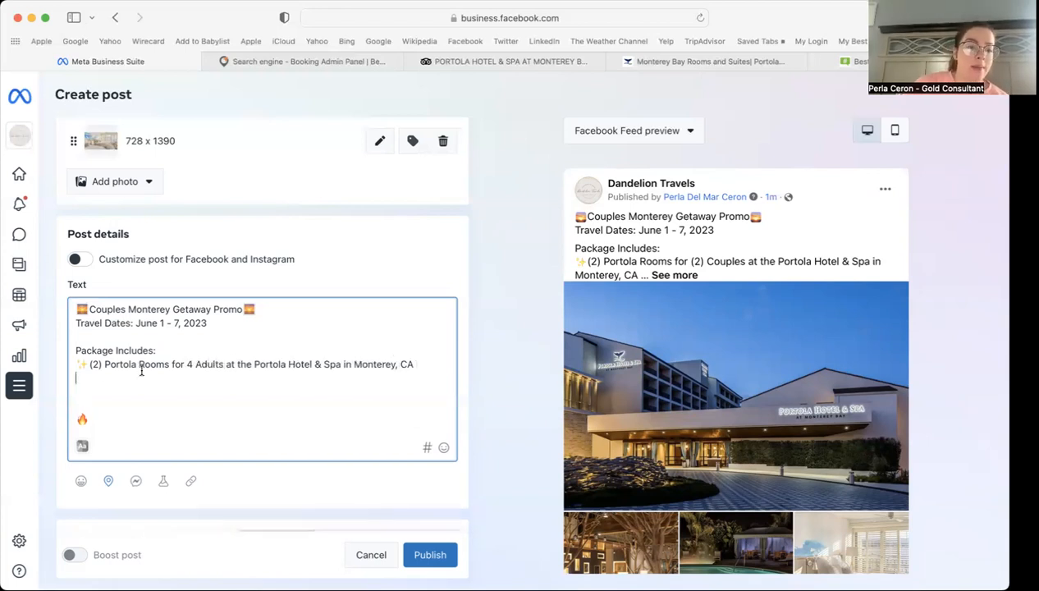
right_click(80, 361)
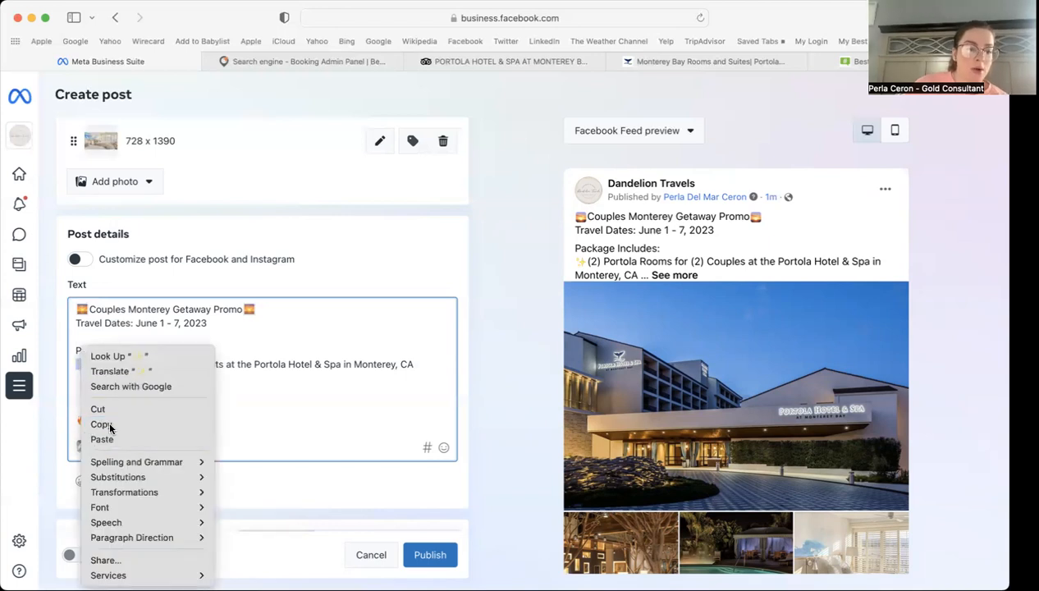
click(100, 425)
click(86, 376)
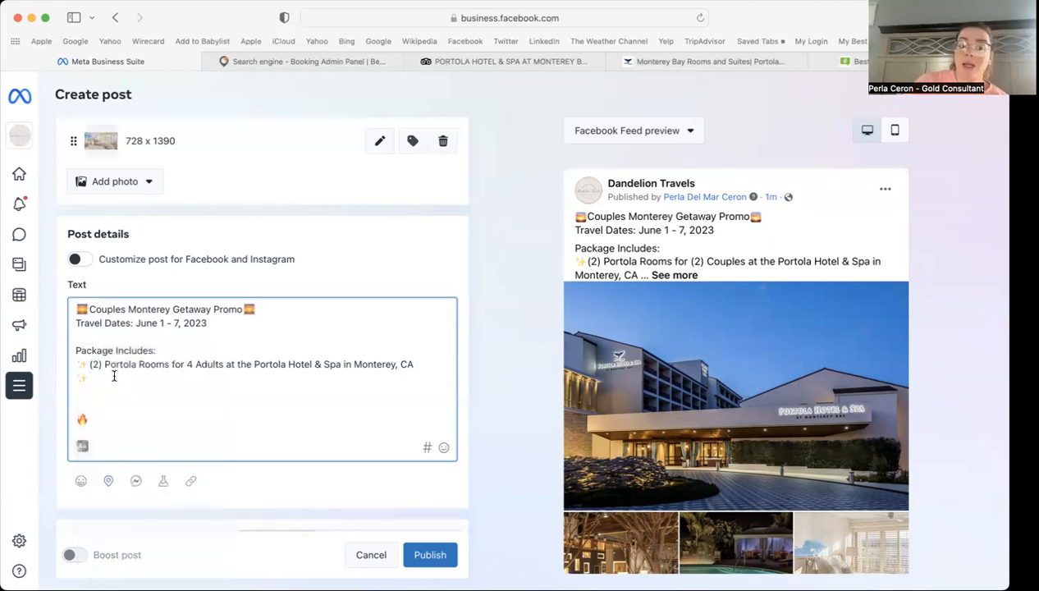
click(283, 63)
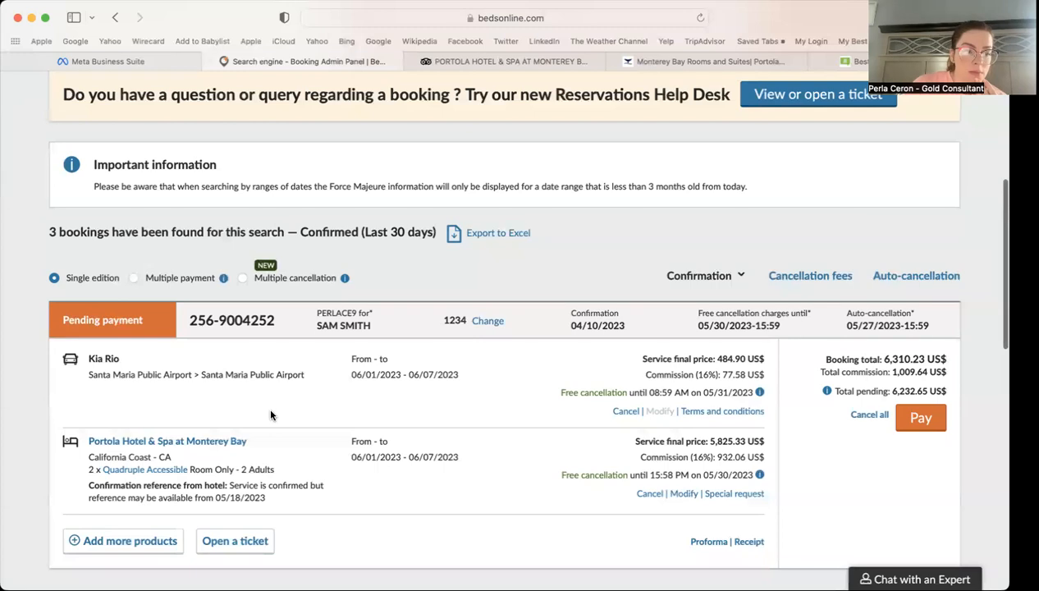
click(144, 62)
text(Economy Car Rental)
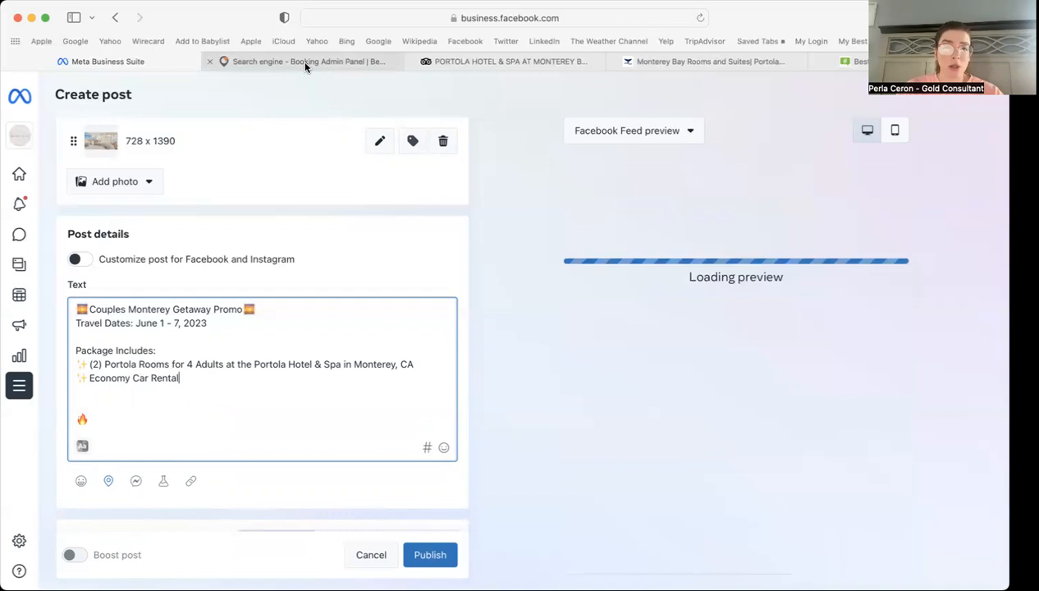
mouse_move(306, 65)
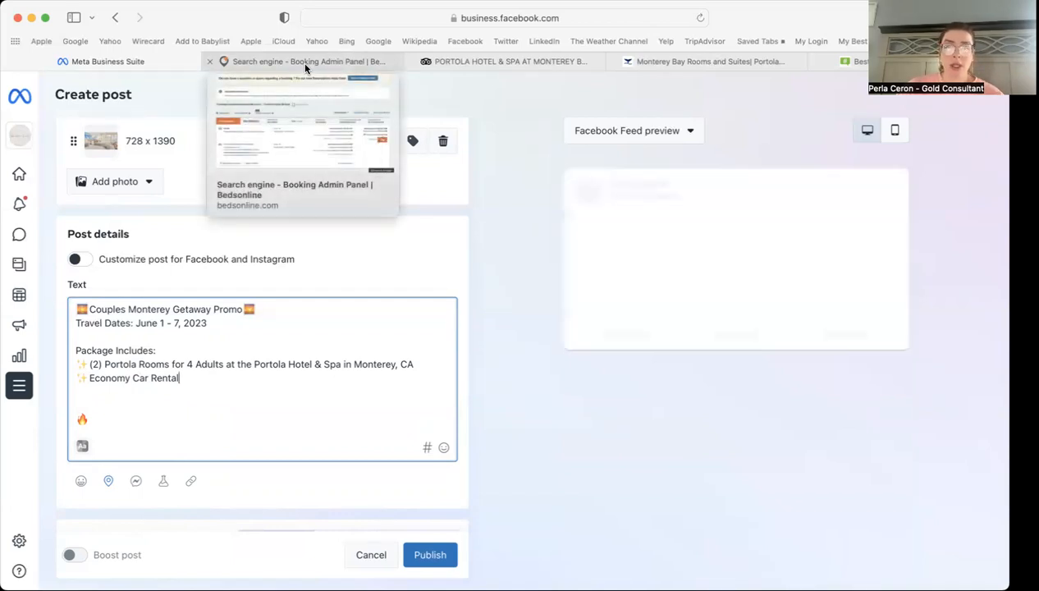
click(309, 55)
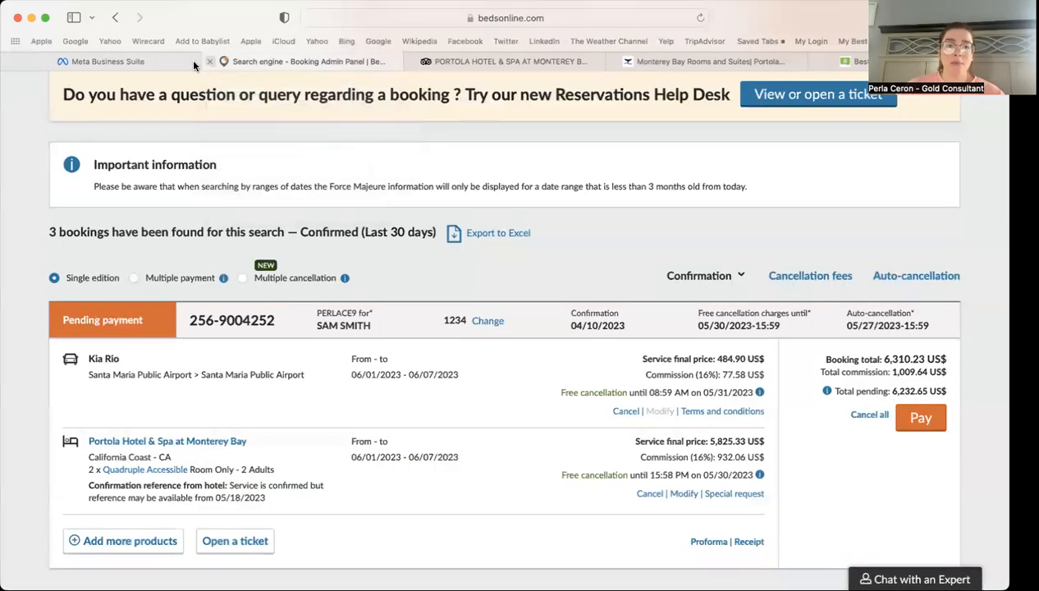
click(120, 60)
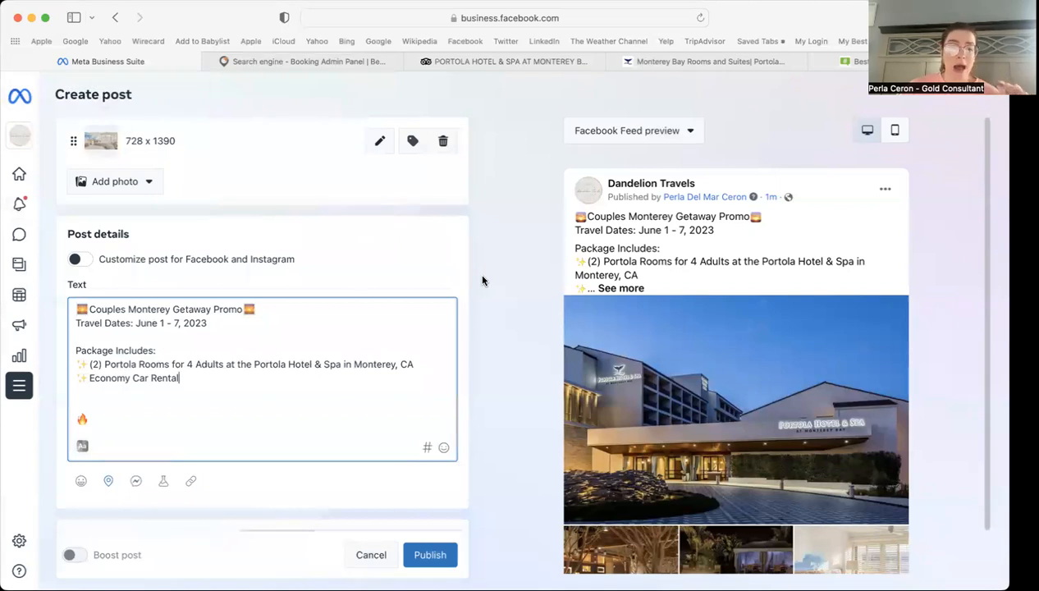
click(118, 403)
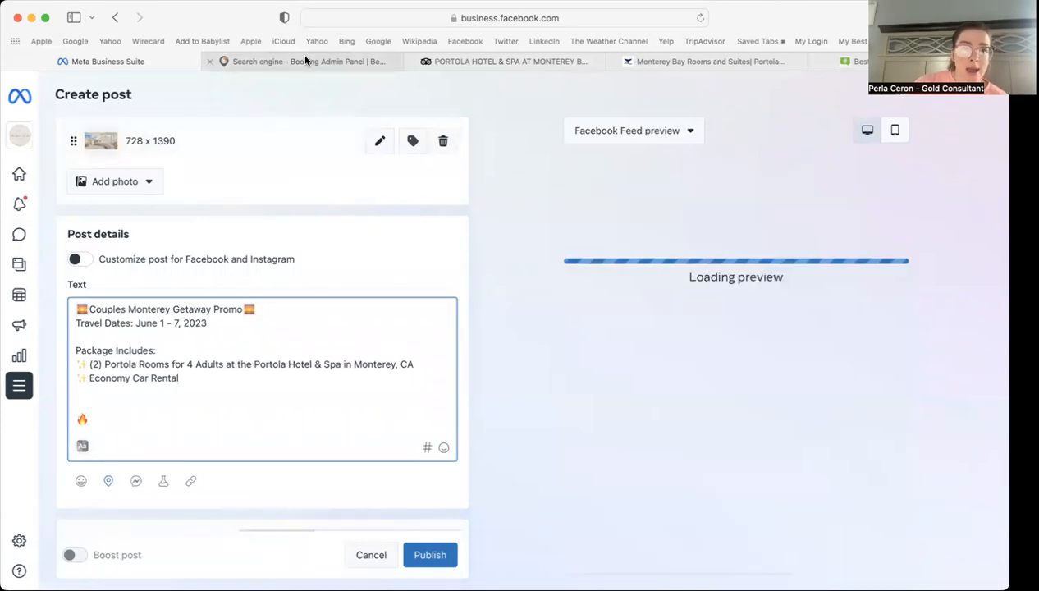
Step: Review the Bedsonline booking, then open the Portola Hotel page on Tripadvisor
click(301, 57)
scroll(542, 467, down, 1)
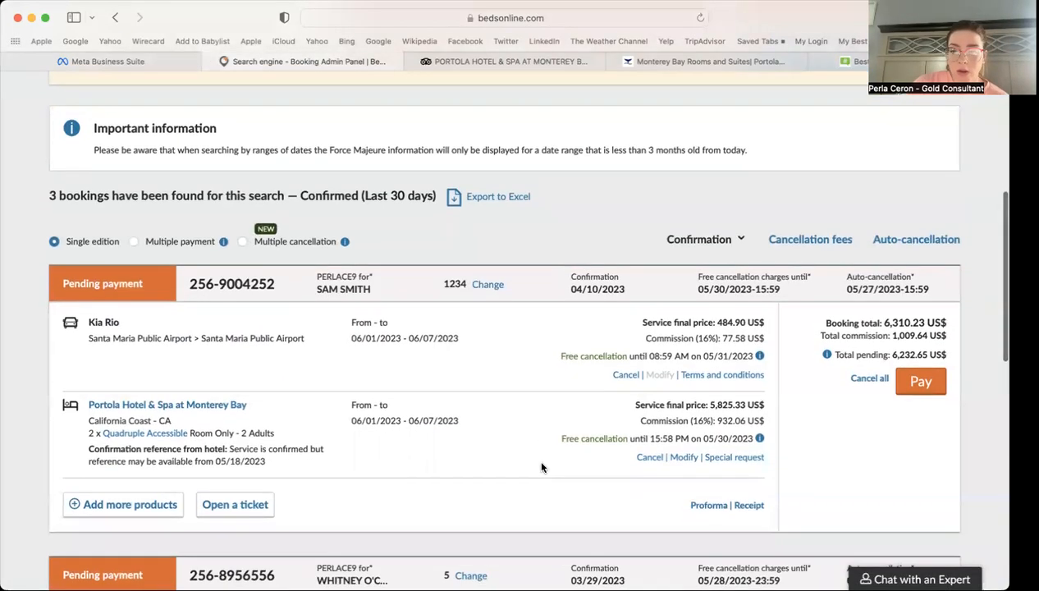
scroll(541, 467, down, 3)
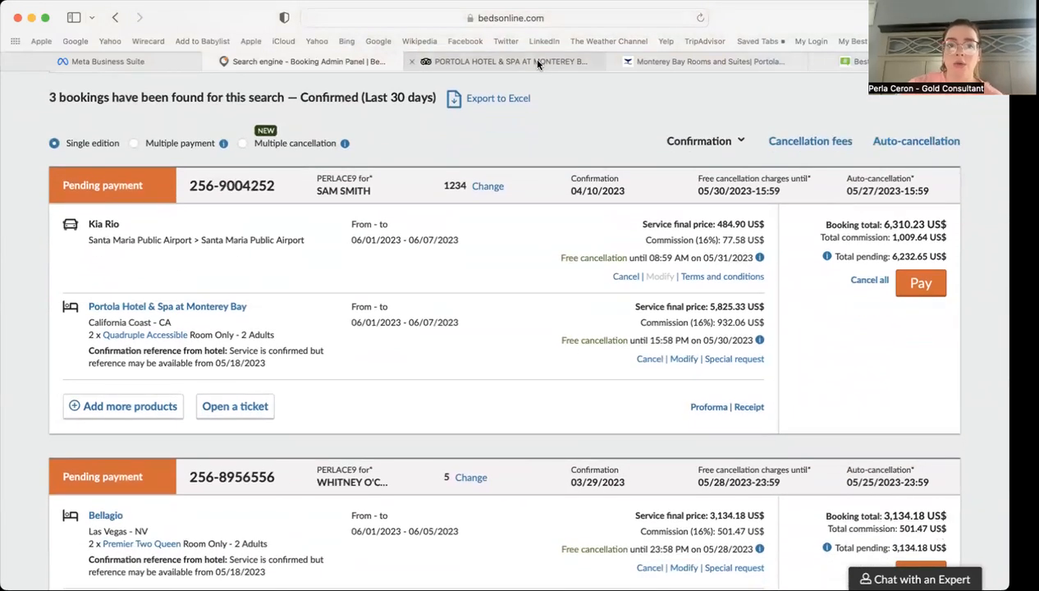
click(529, 60)
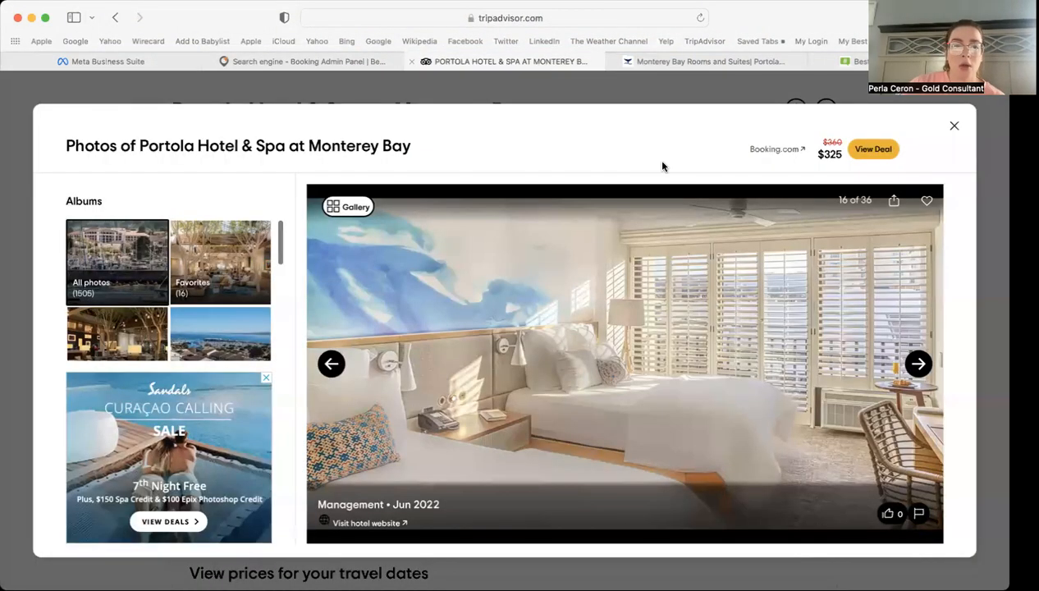
click(955, 129)
scroll(515, 188, down, 5)
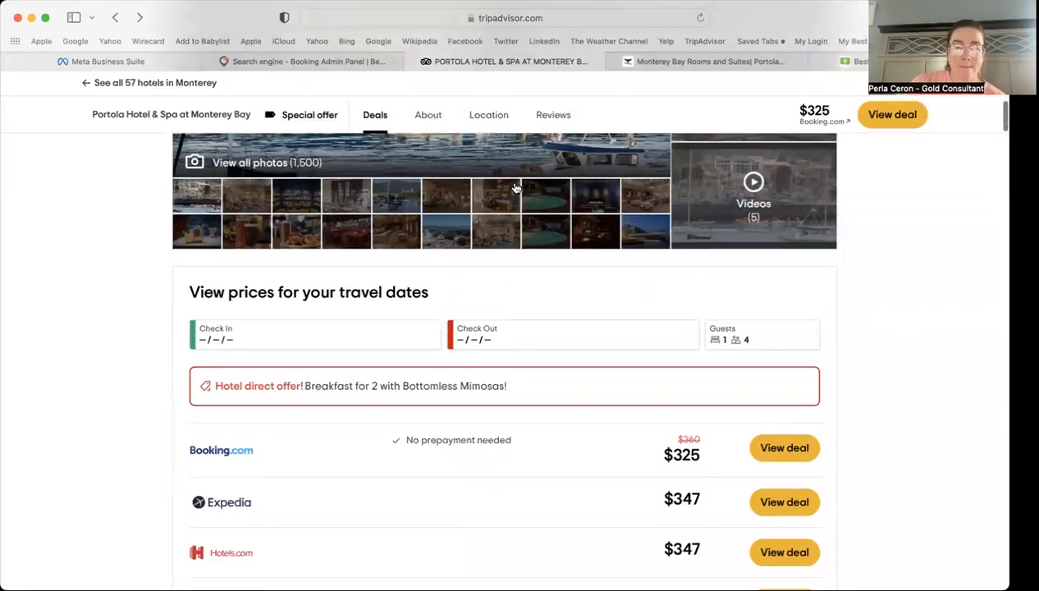
Step: Set Tripadvisor's search to June 1–7 with 2 rooms and 4 adults, no children
click(297, 343)
scroll(583, 329, down, 2)
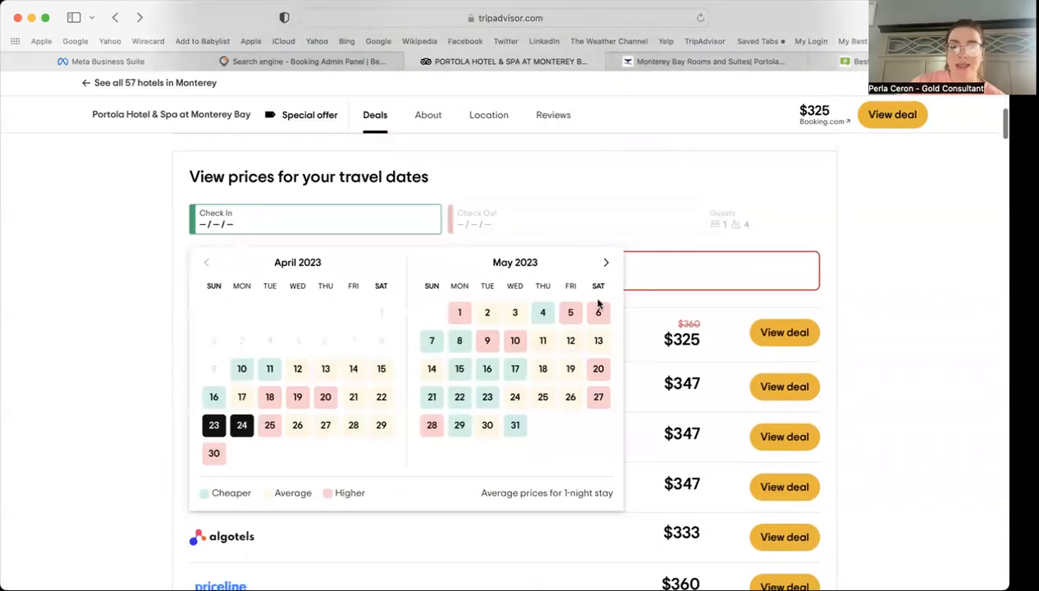
click(604, 267)
click(540, 311)
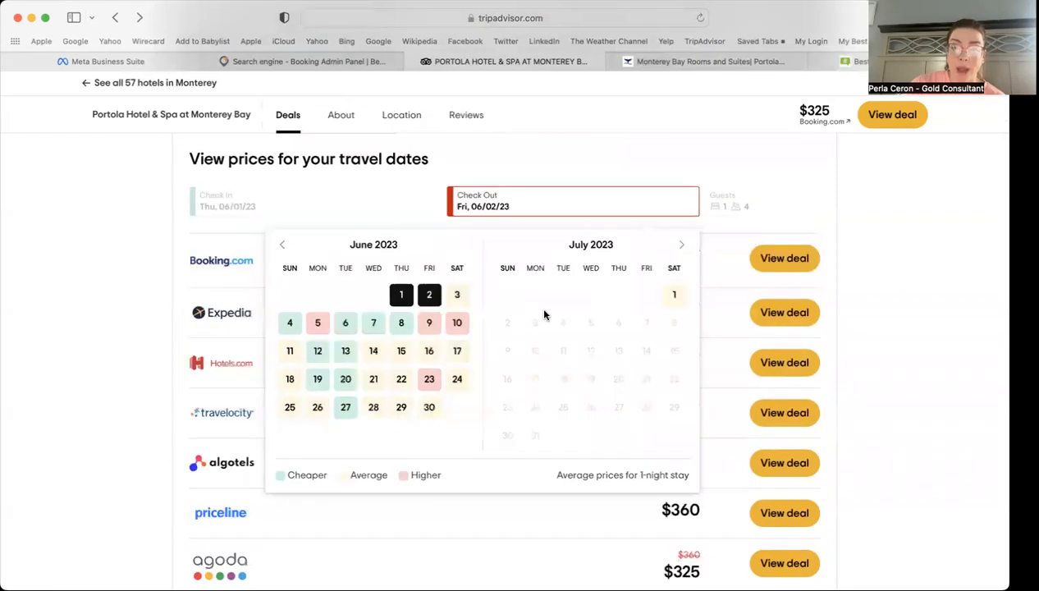
click(408, 342)
click(373, 339)
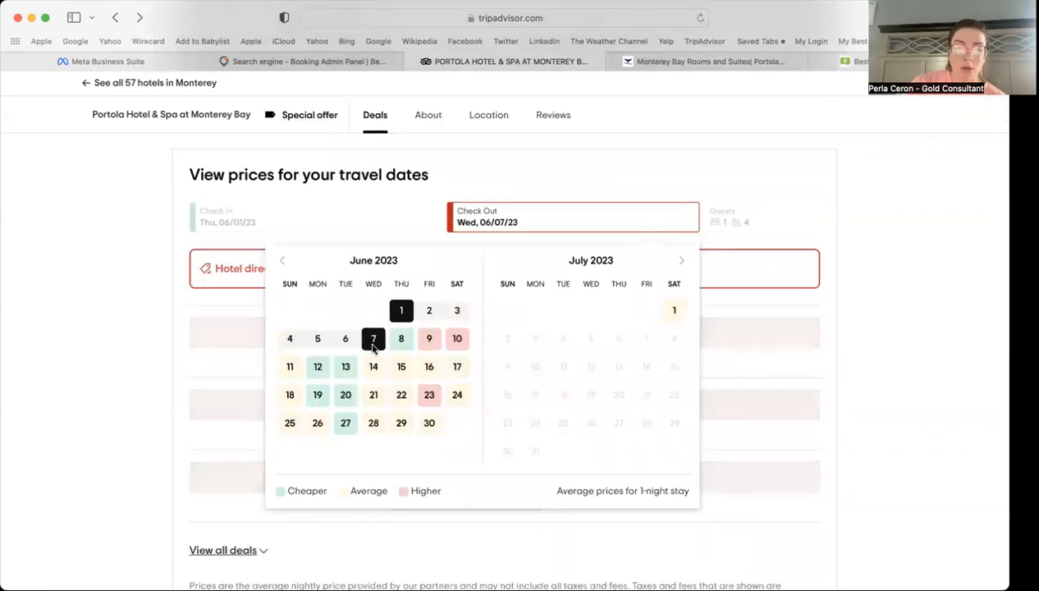
click(726, 219)
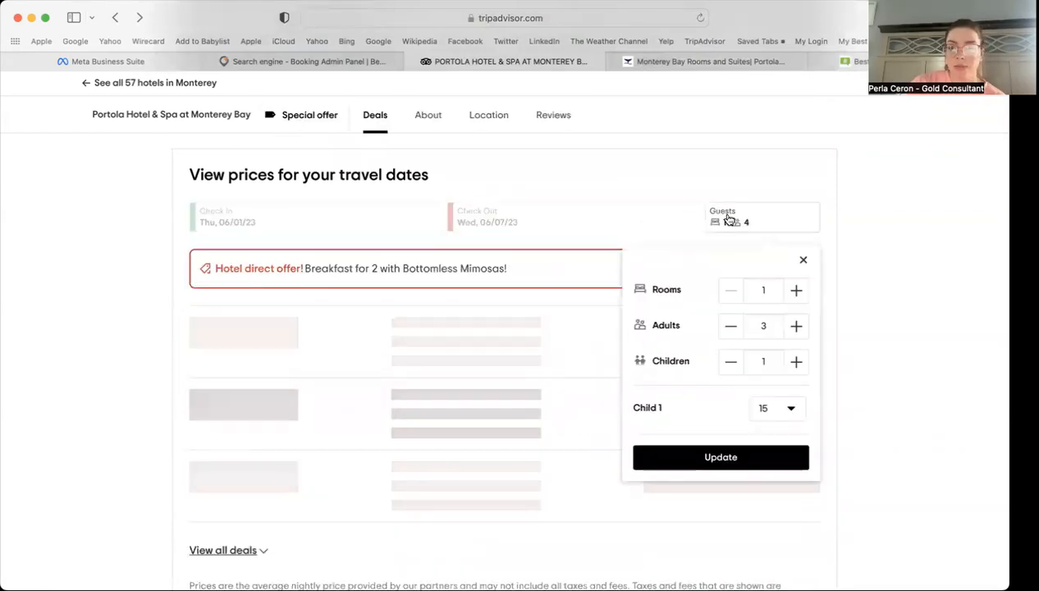
click(792, 299)
click(796, 326)
click(731, 361)
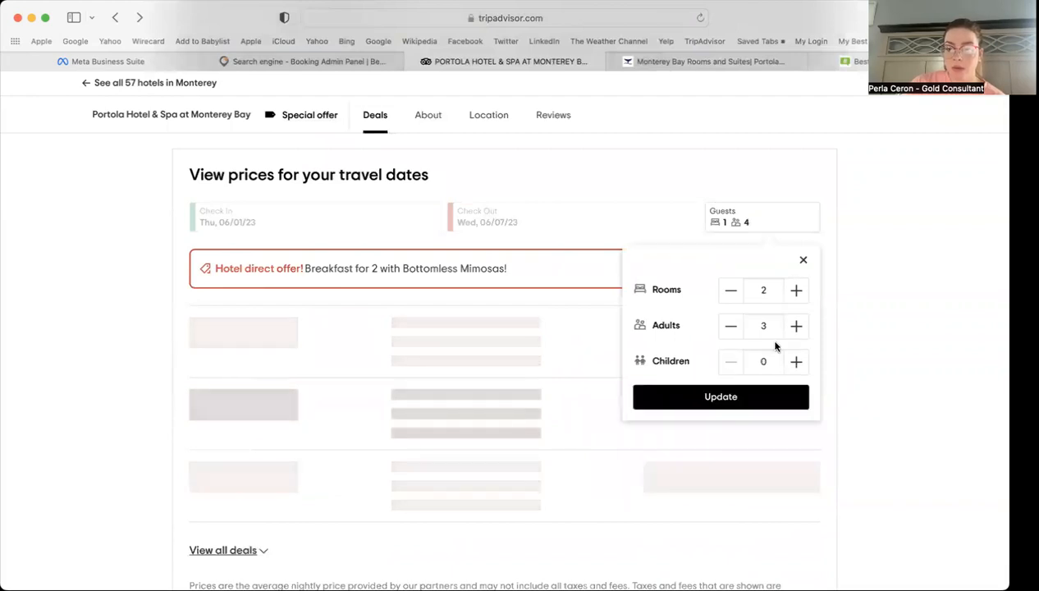
click(747, 396)
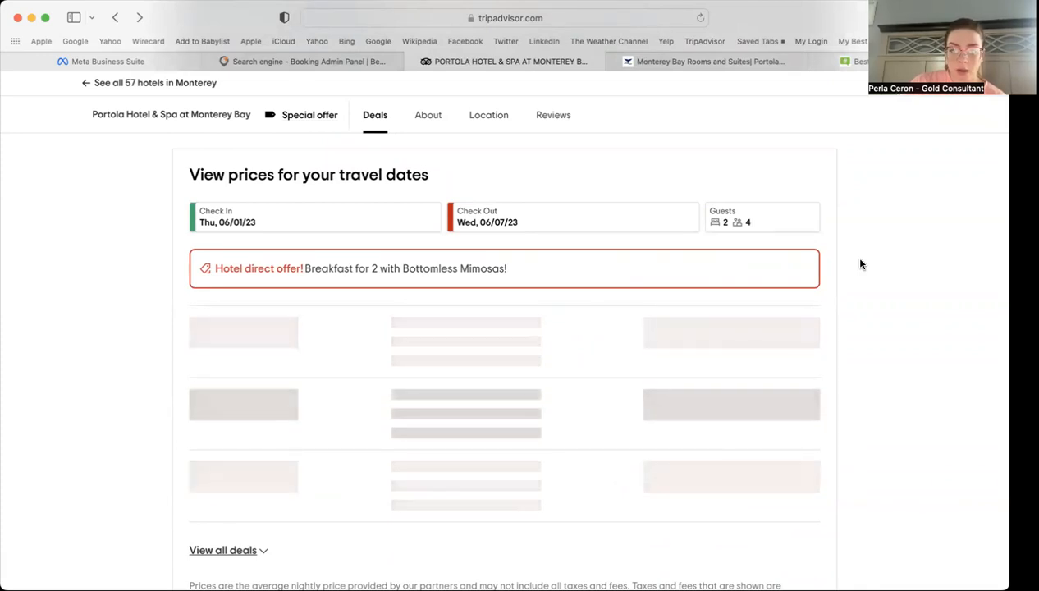
Step: Open Expedia's $401 deal for those dates, then return to the post draft
click(311, 67)
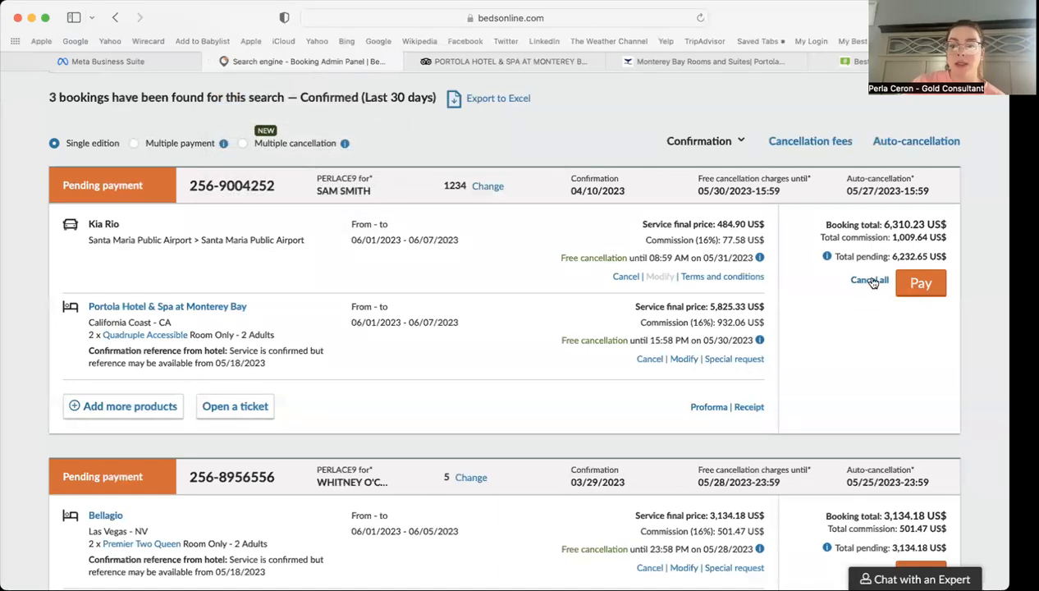
click(533, 61)
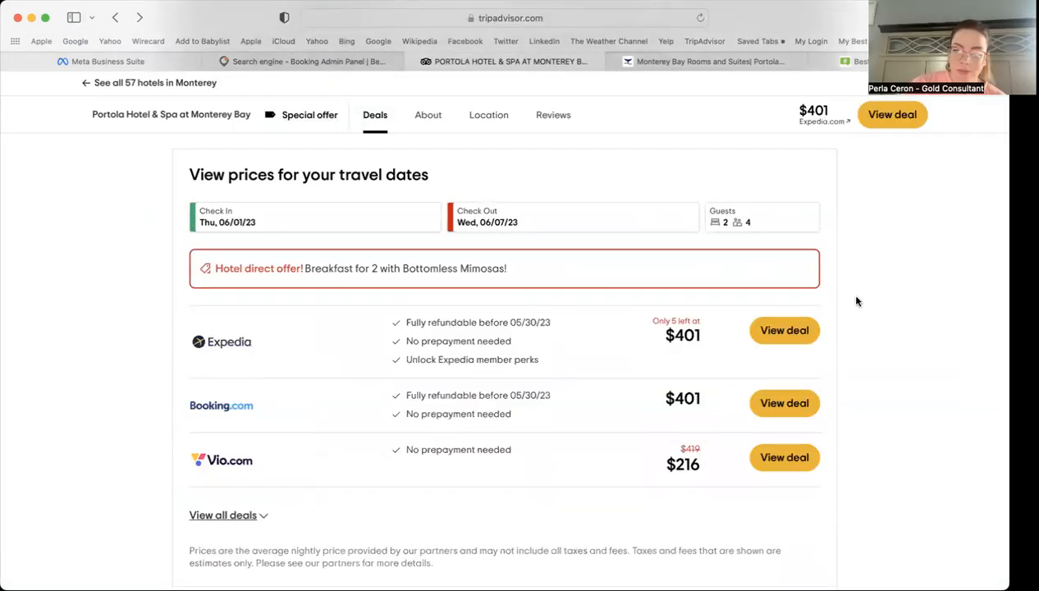
click(784, 328)
click(111, 62)
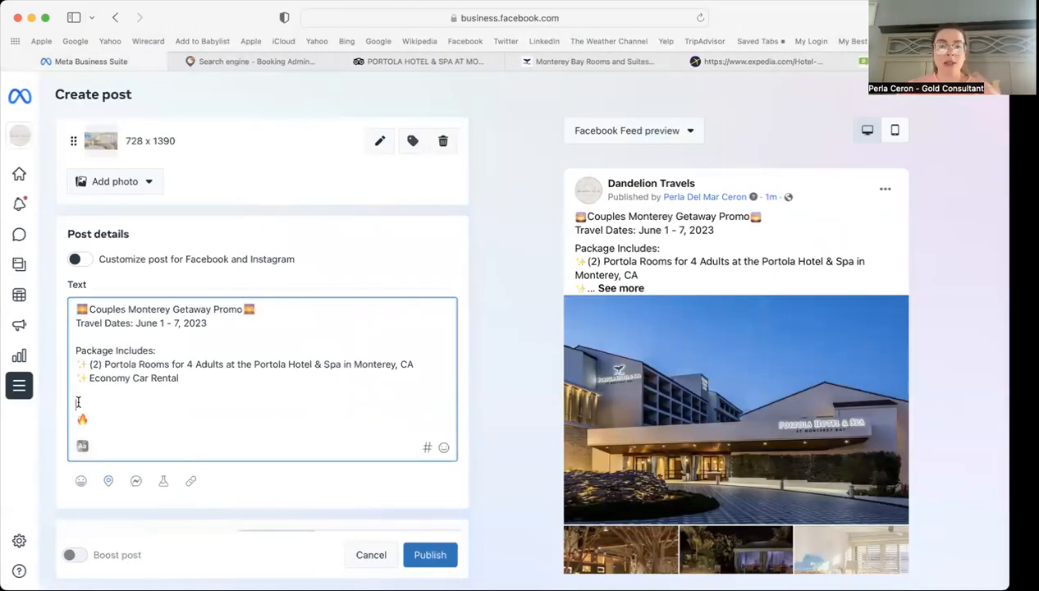
Step: Expand the caption preview and insert a blank line after Economy Car Rental
click(622, 289)
click(110, 394)
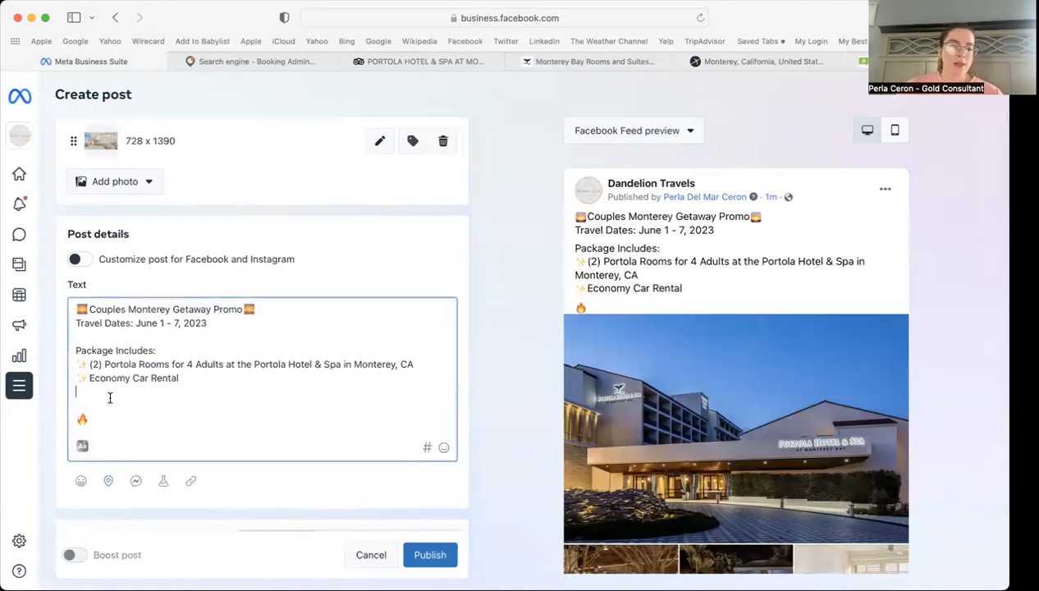
key(Return)
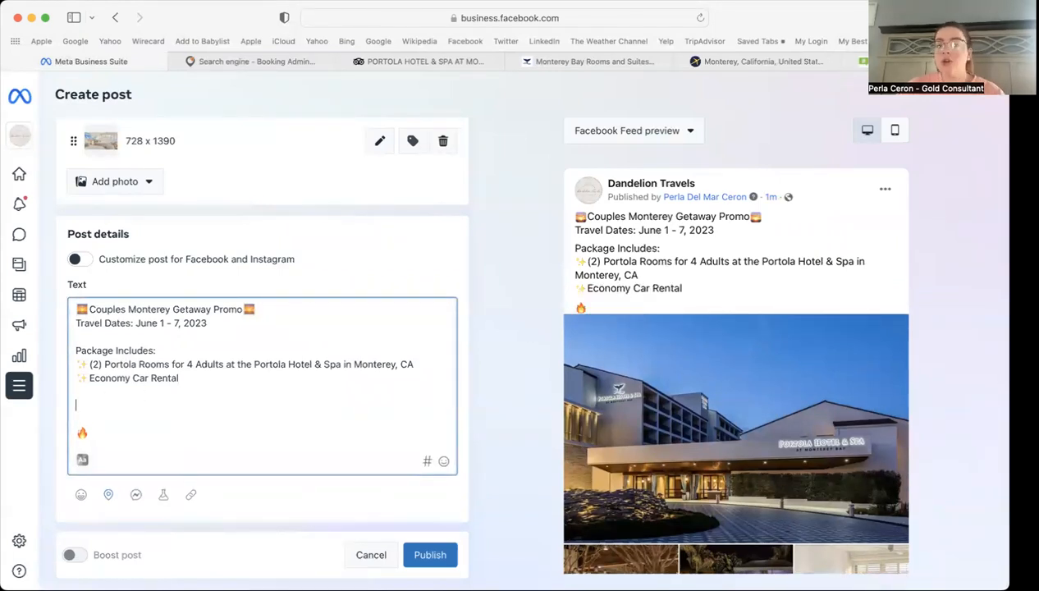
click(753, 63)
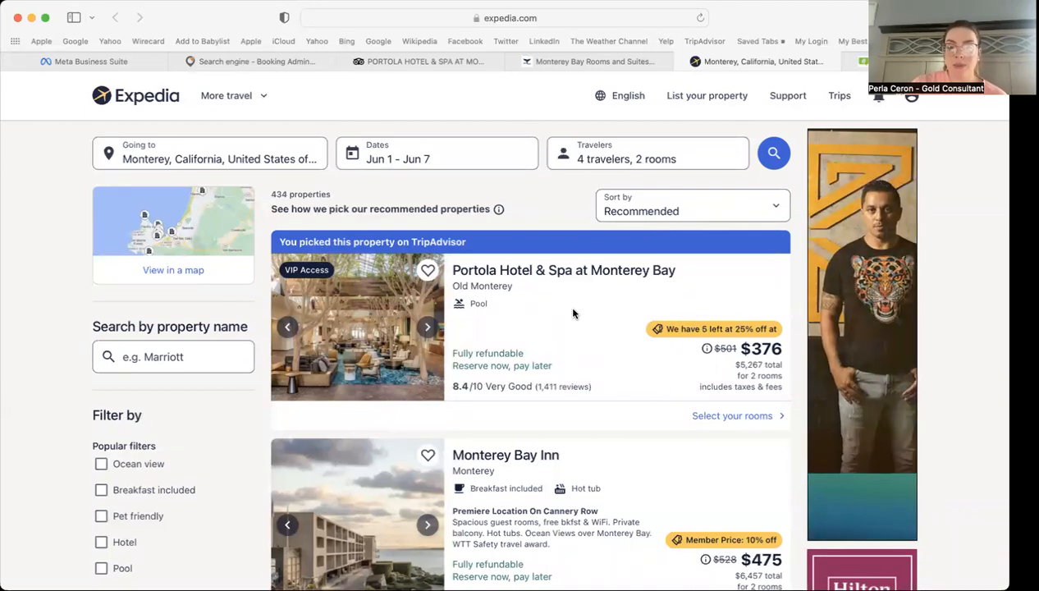
Step: Open Expedia's Portola Hotel & Spa room options and review the Choose your room list
click(724, 415)
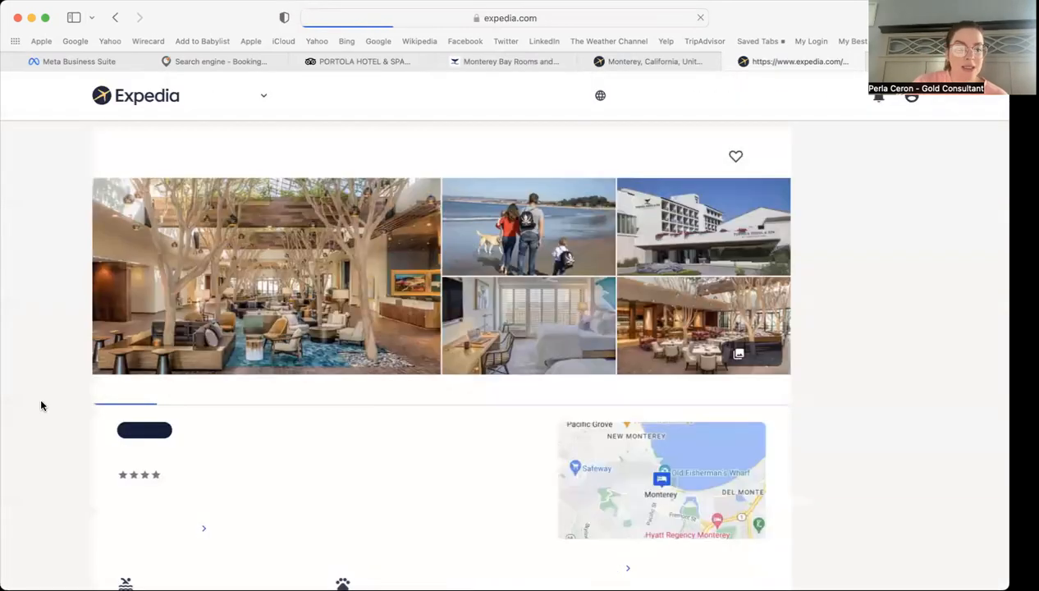
scroll(55, 378, down, 1)
scroll(57, 378, down, 5)
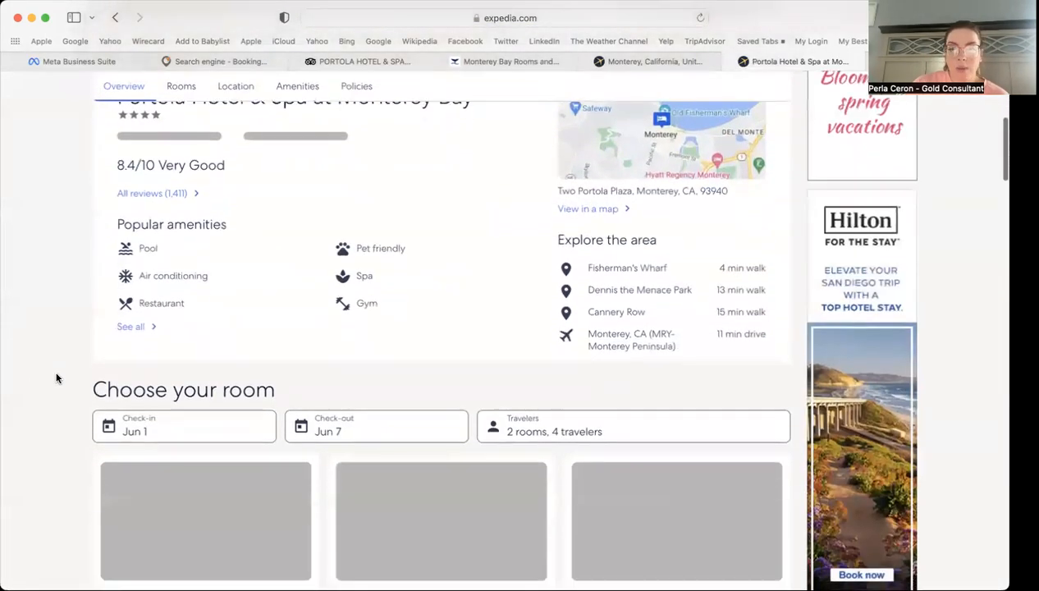
scroll(56, 377, down, 10)
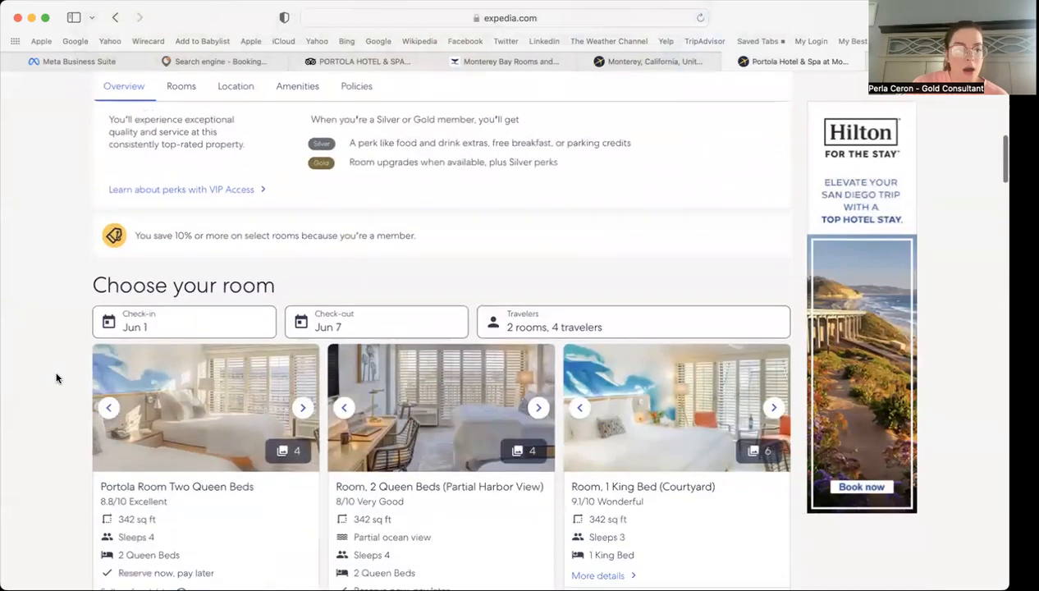
scroll(57, 377, down, 2)
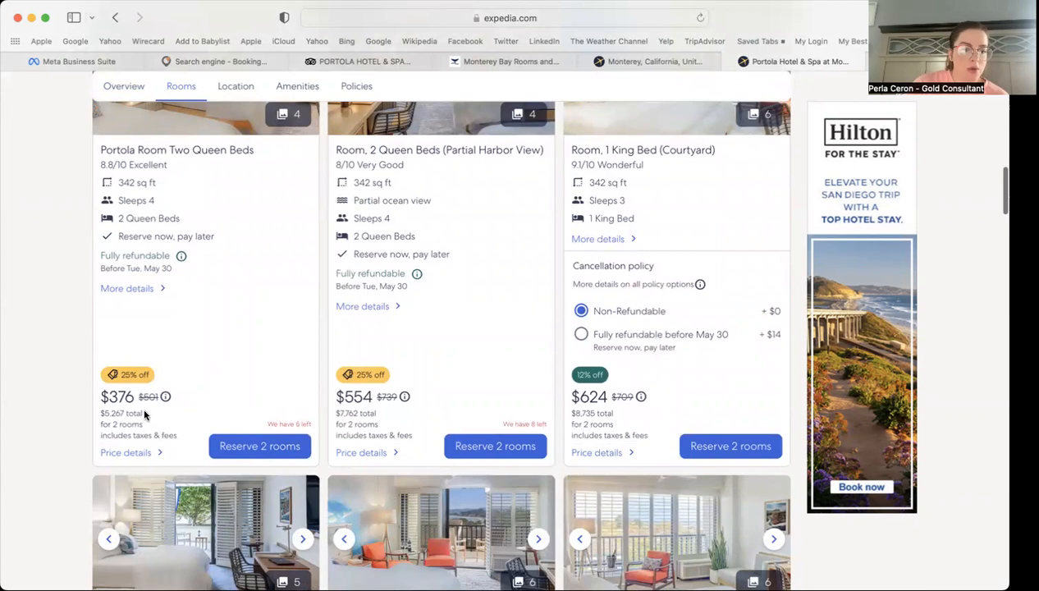
click(189, 62)
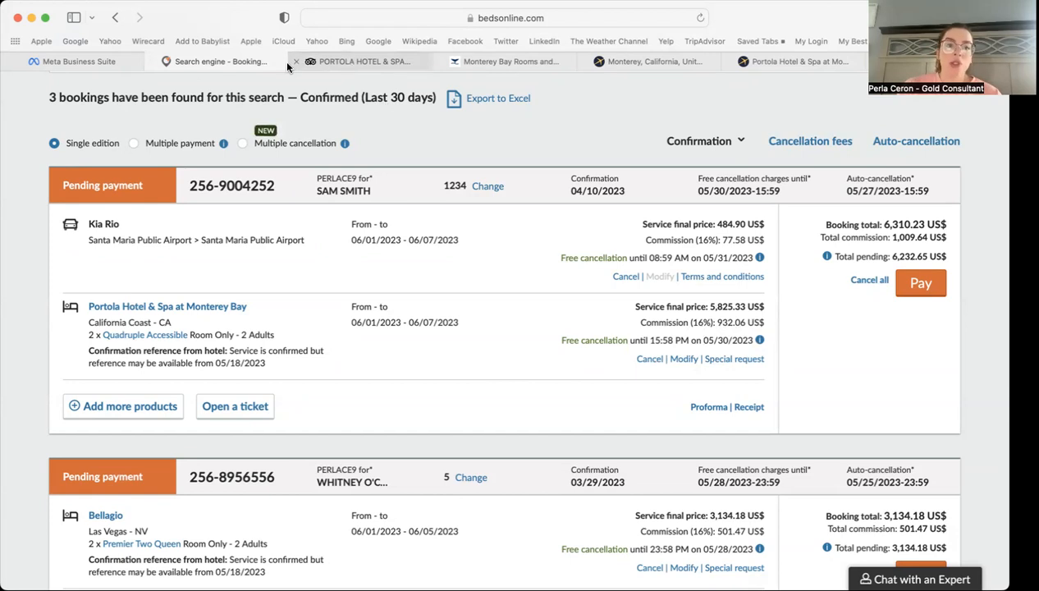
Step: Go to the Portola Hotel main page and expand its full description
click(69, 57)
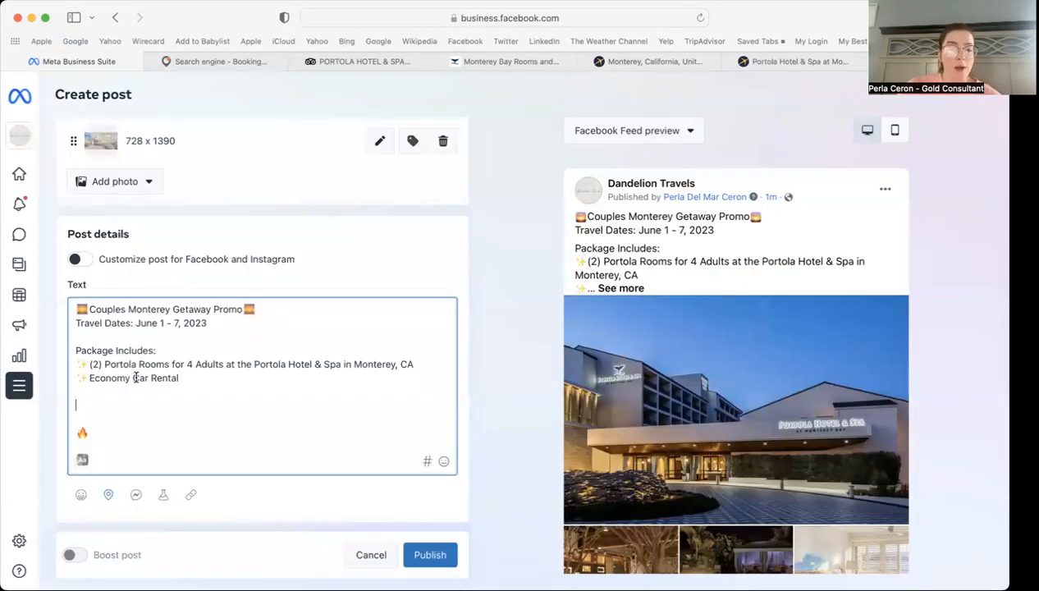
click(505, 59)
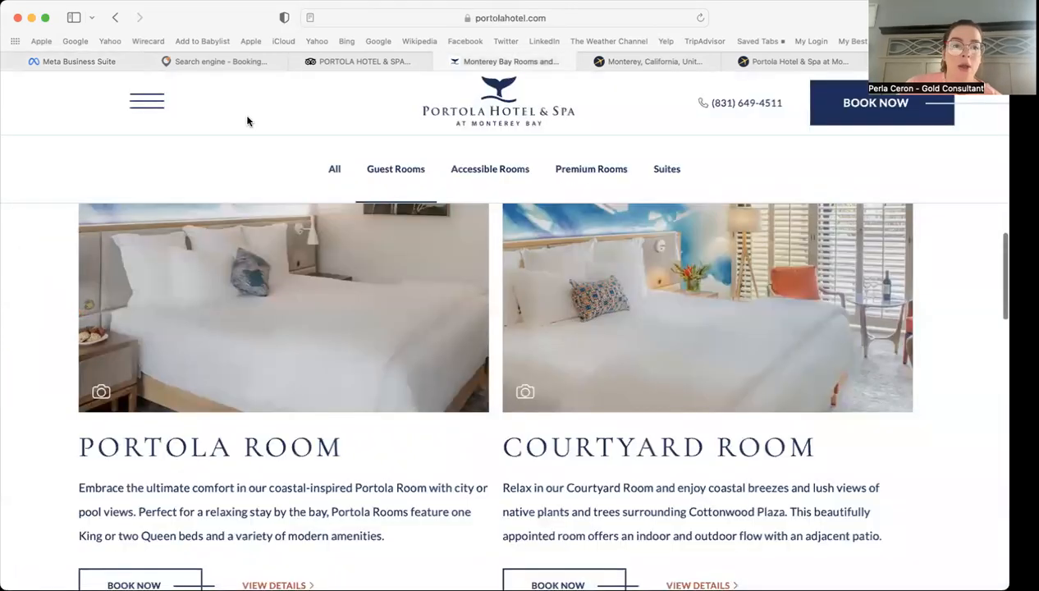
click(147, 100)
click(413, 136)
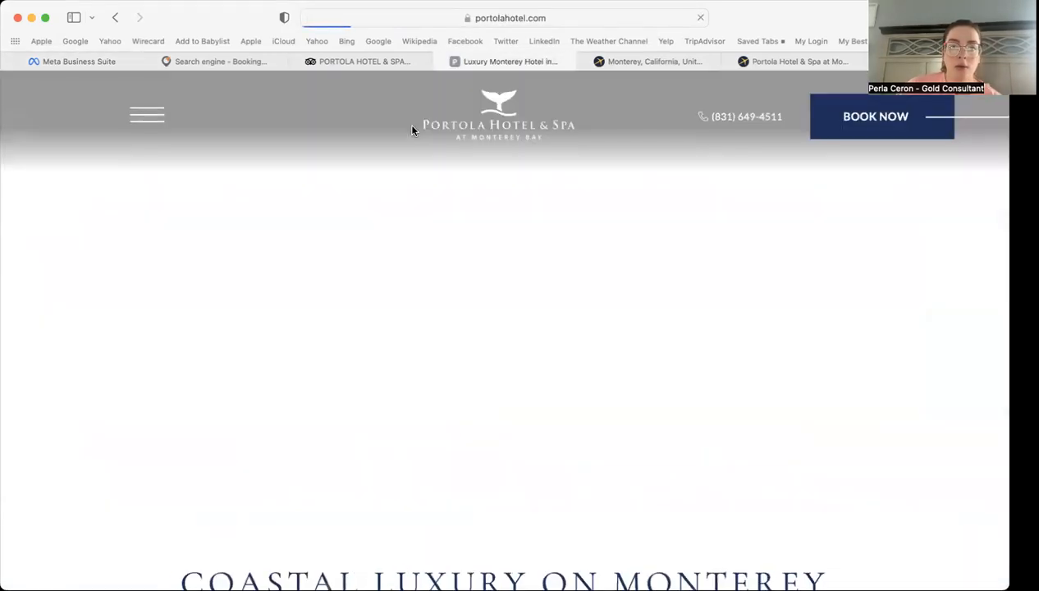
scroll(205, 429, down, 5)
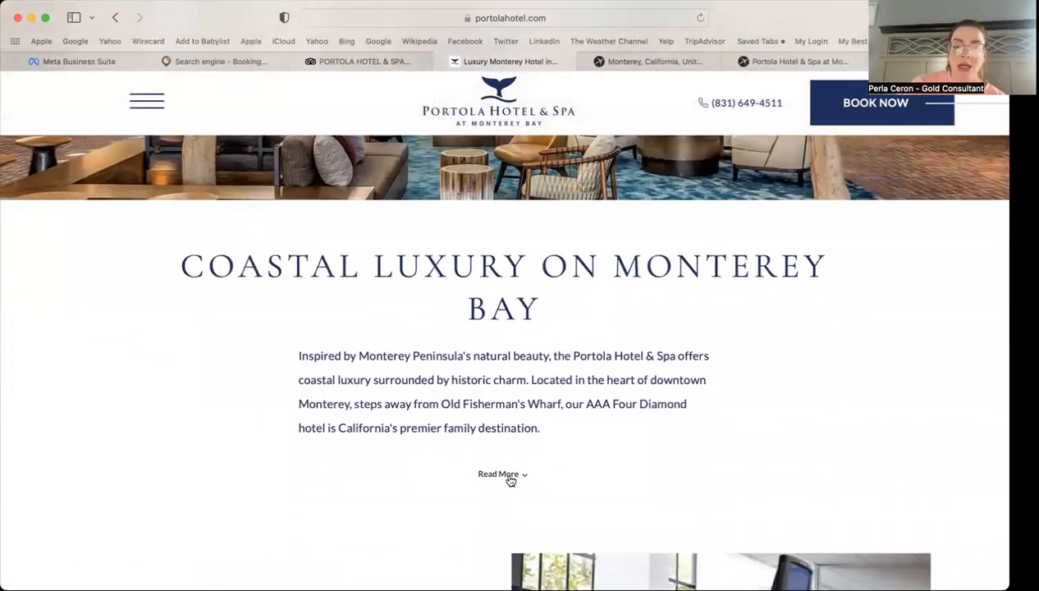
click(501, 474)
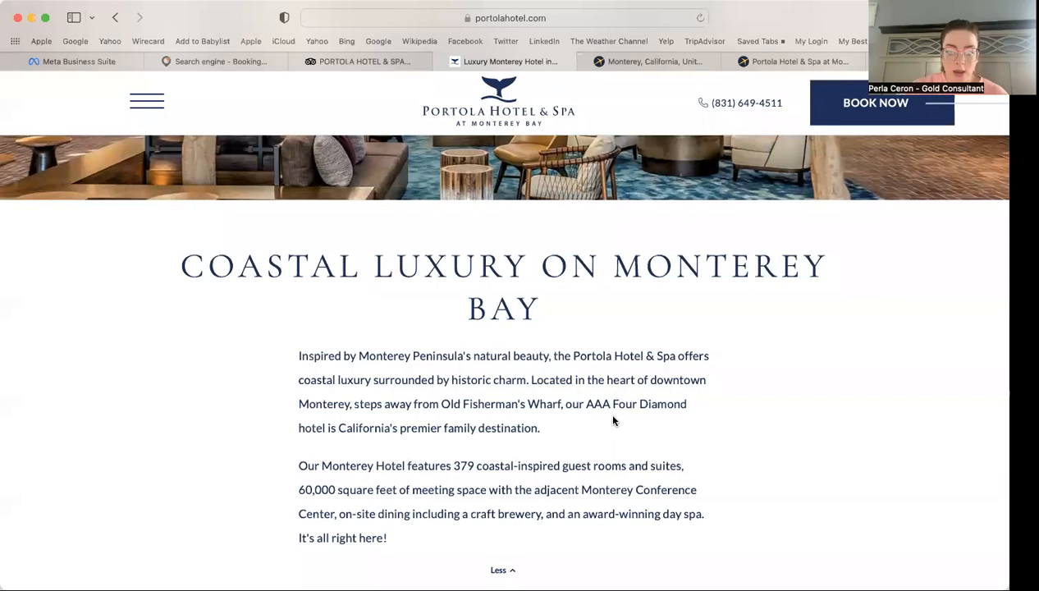
Step: Copy the 'Coastal Luxury on Monterey Bay' heading and first paragraph
mouse_move(181, 267)
mouse_down()
mouse_move(507, 400)
mouse_move(540, 428)
mouse_move(184, 255)
mouse_up()
click(457, 397)
right_click(457, 397)
click(411, 353)
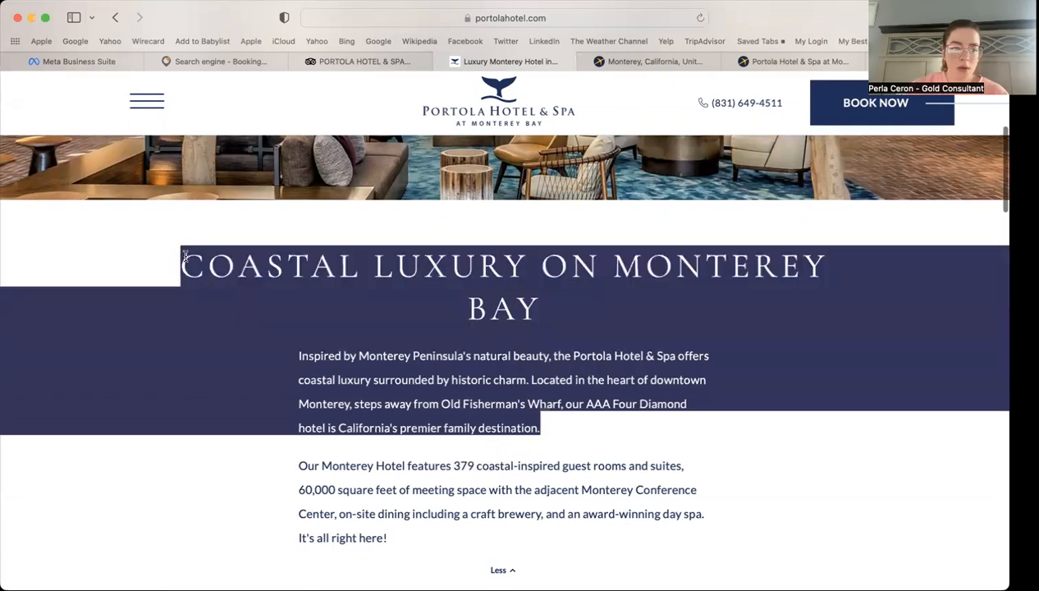
right_click(318, 277)
click(348, 334)
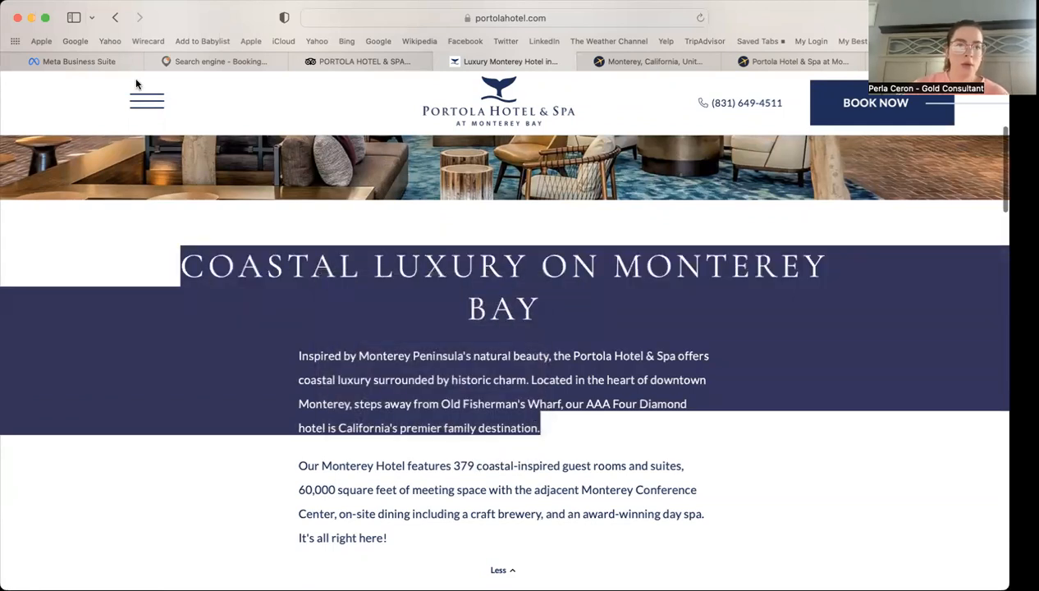
click(112, 61)
Step: Paste the hotel text, add a 'Relax on coastal luxury' line, and delete the caps heading and opening sentence
key(super+v)
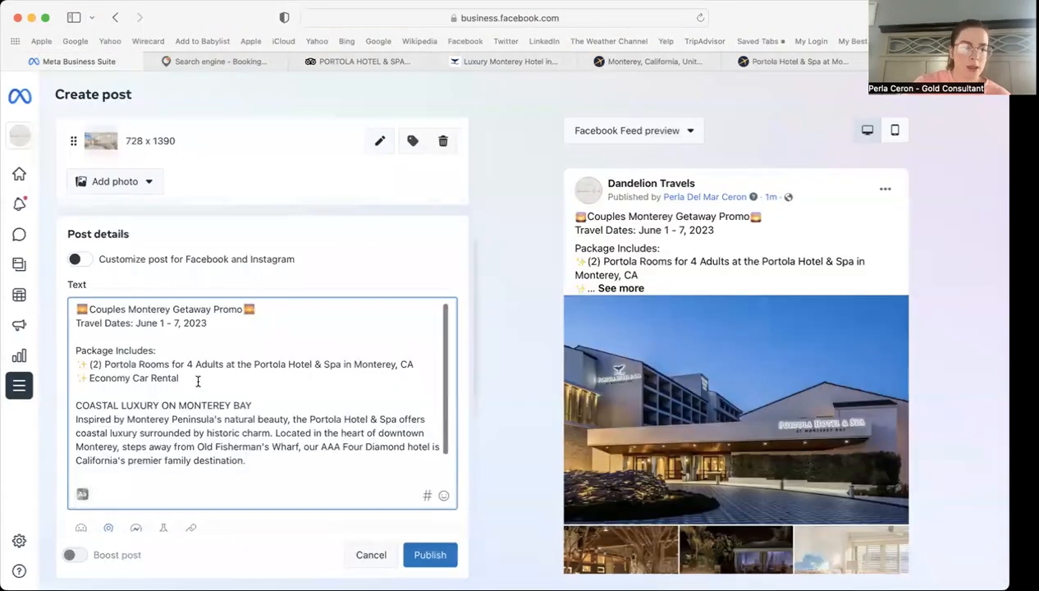
key(Return)
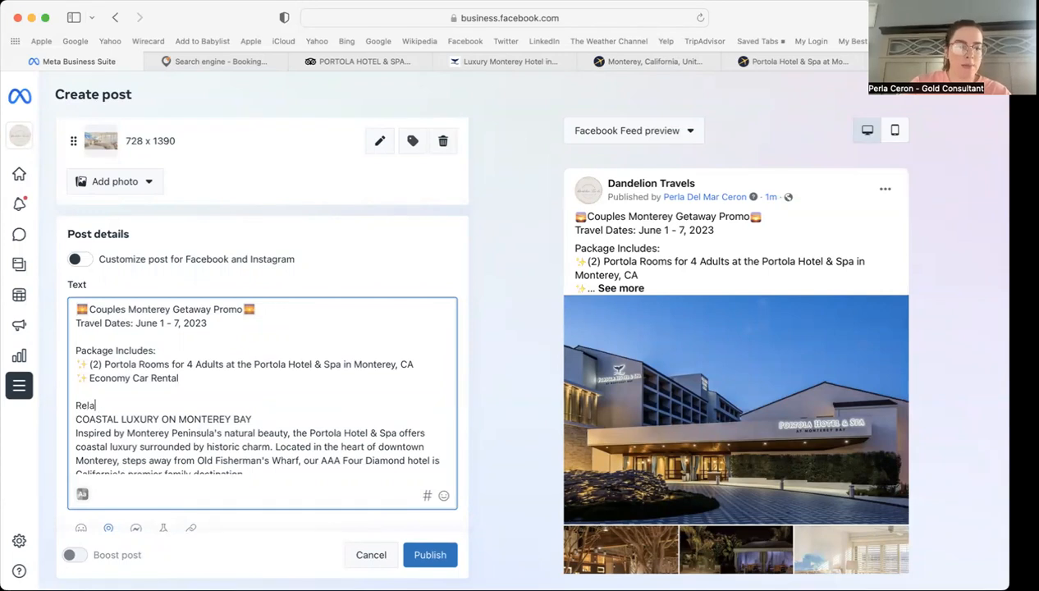
text(Relax on coastal luxury on Monterey Bay)
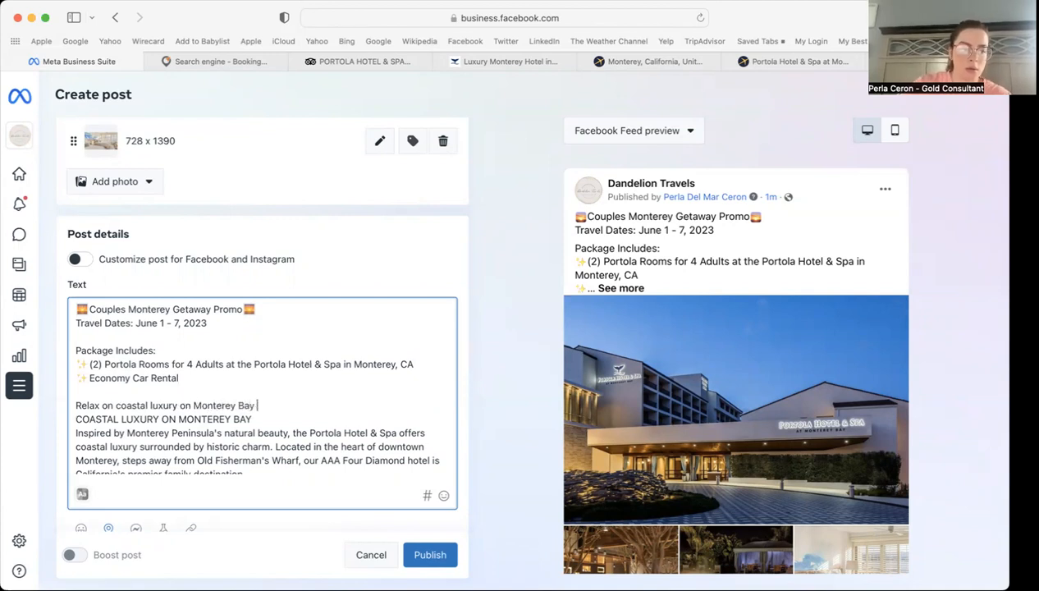
scroll(270, 387, down, 1)
drag(270, 387, 69, 386)
key(BackSpace)
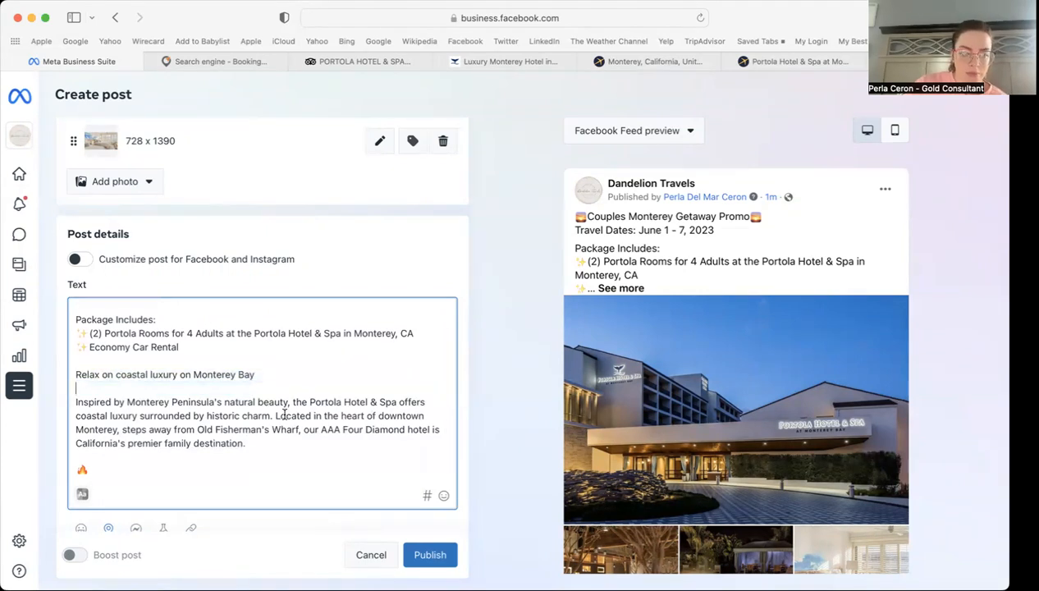
drag(276, 415, 63, 394)
key(BackSpace)
key(BackSpace)
Step: Edit the blurb: change 'our' to 'this', remove 'family', and end with '!'
text(,.)
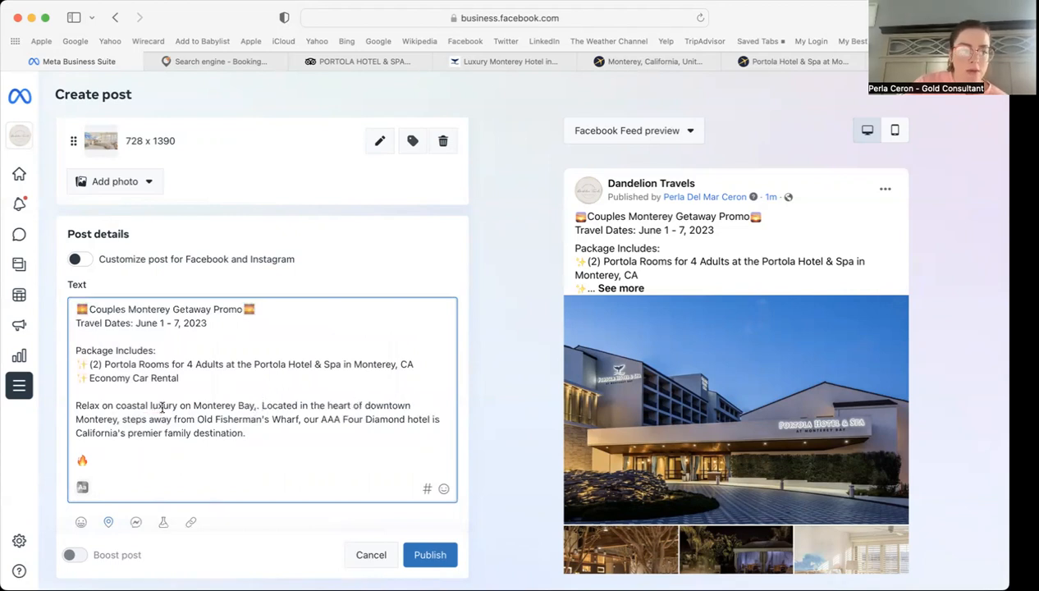
click(321, 421)
key(BackSpace)
key(BackSpace)
key(BackSpace)
key(BackSpace)
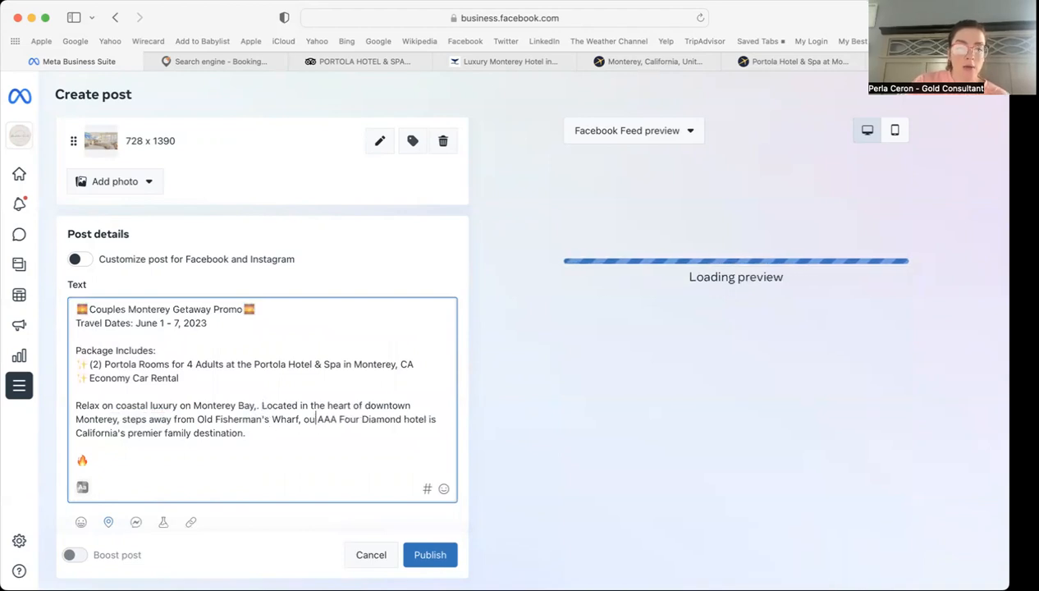
text(this)
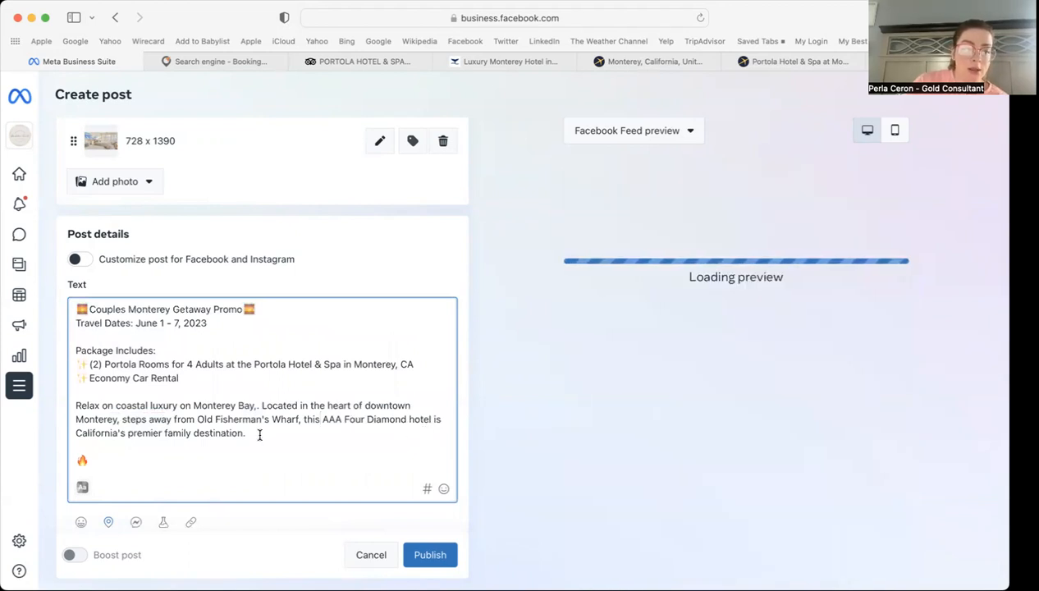
drag(195, 432, 165, 433)
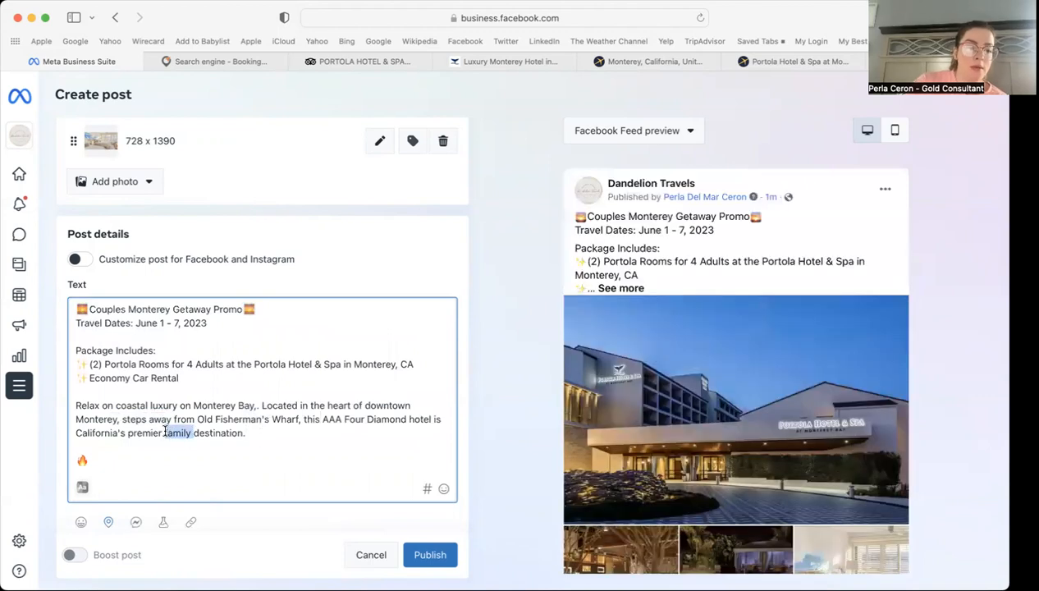
key(BackSpace)
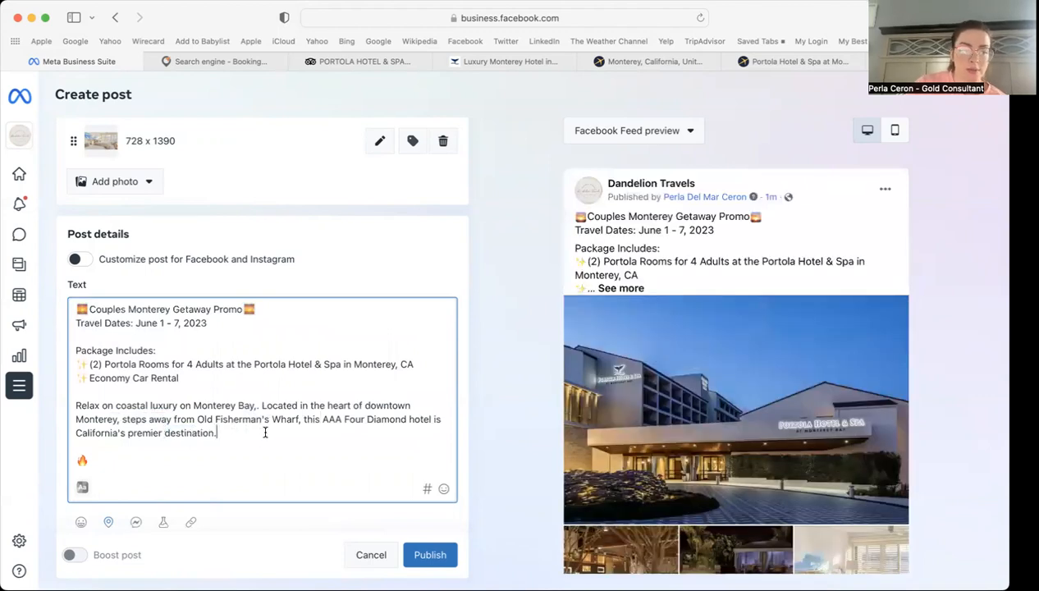
scroll(265, 433, down, 1)
text(!)
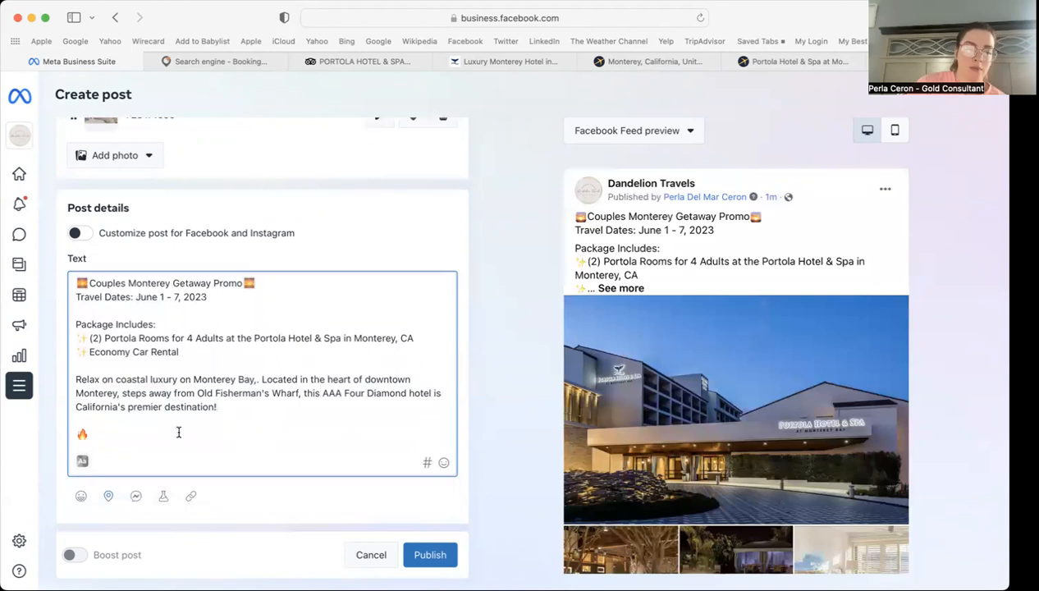
Step: Move the 🔥 emoji to the end of 'premier destination!'
scroll(123, 415, down, 1)
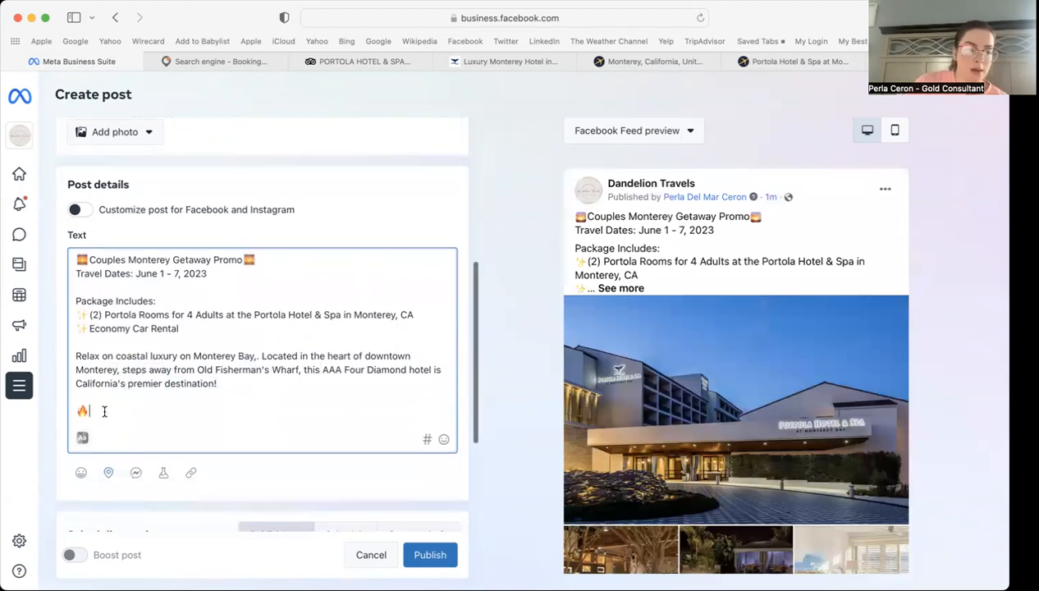
double_click(83, 410)
right_click(84, 411)
click(98, 408)
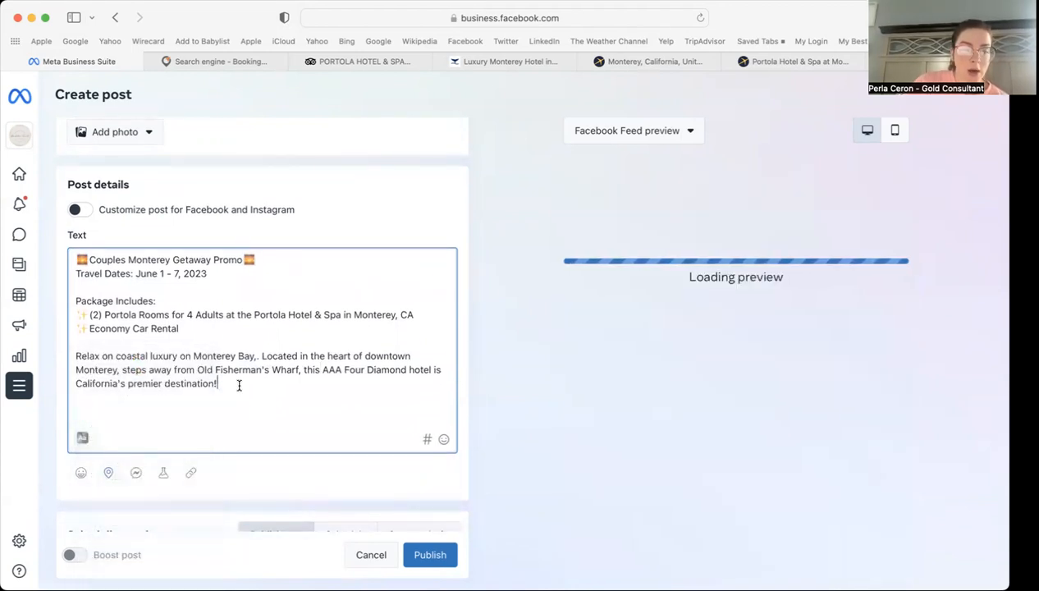
key(super+v)
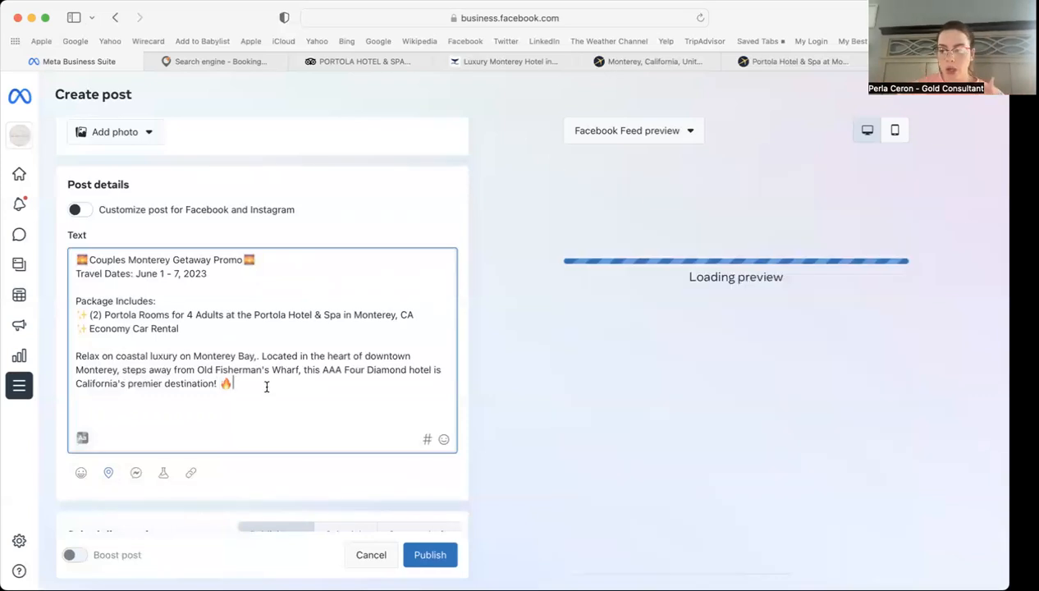
scroll(266, 386, down, 1)
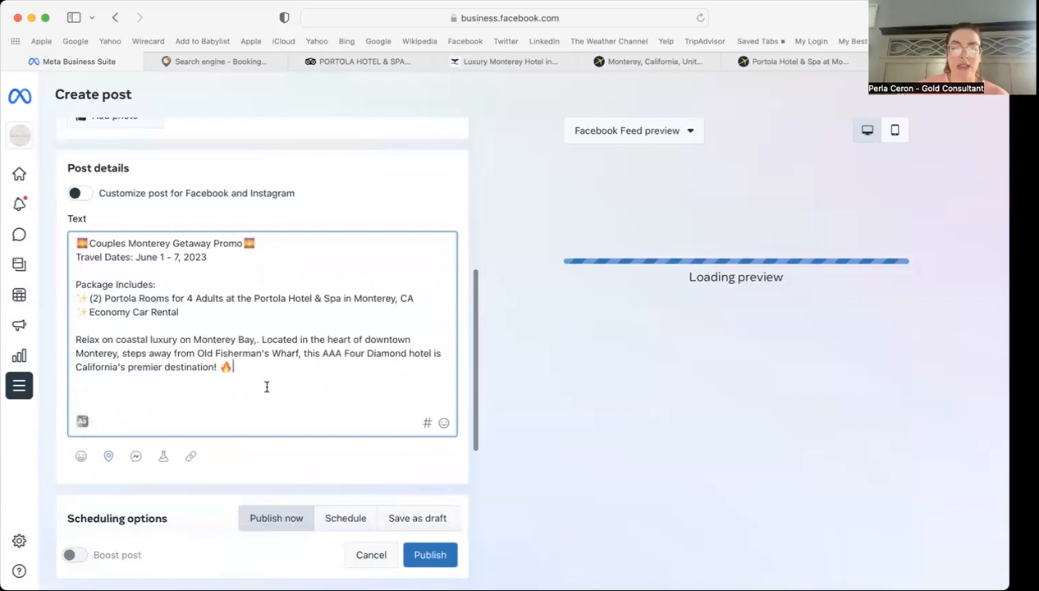
Step: Replace the comma after Monterey Bay with a period and start a new paragraph
click(257, 340)
key(BackSpace)
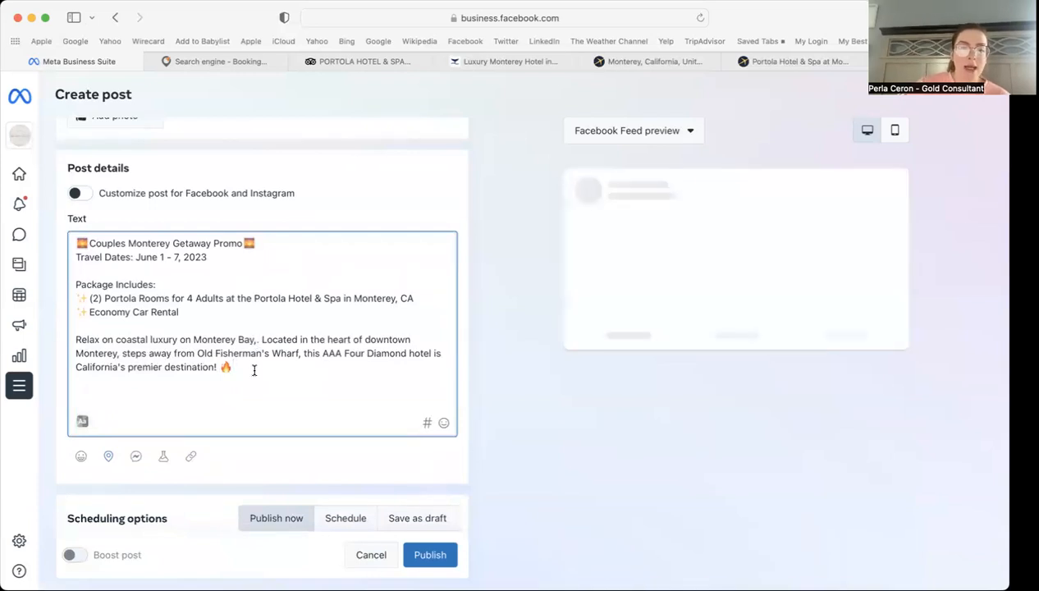
text(.)
key(Return)
key(Return)
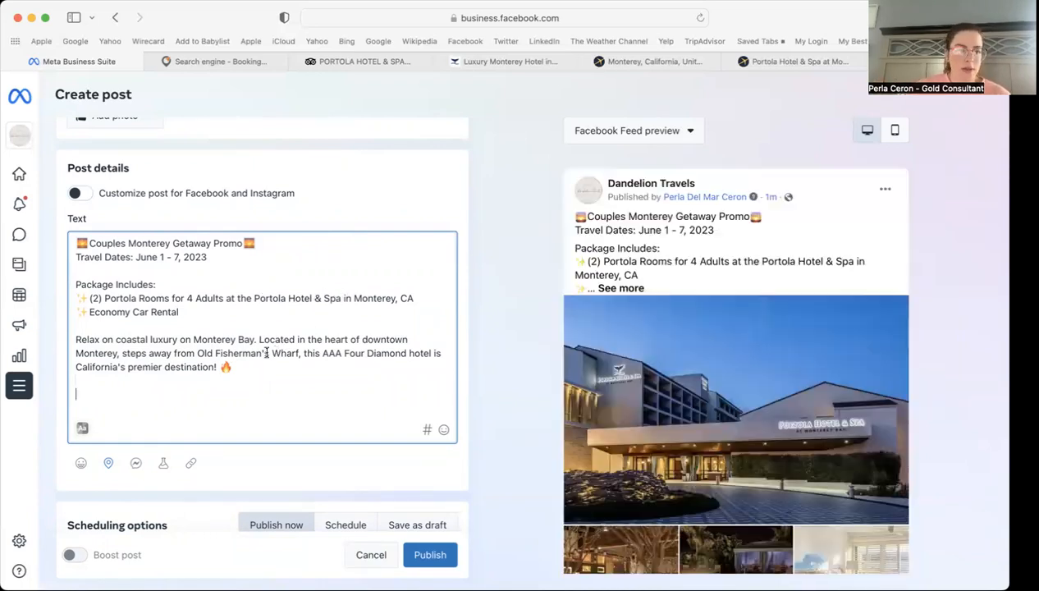
Step: Add the free-quote contact line with the agent's phone number and a Licensed, Bonded & Insured Travel Agent note
text(Cont)
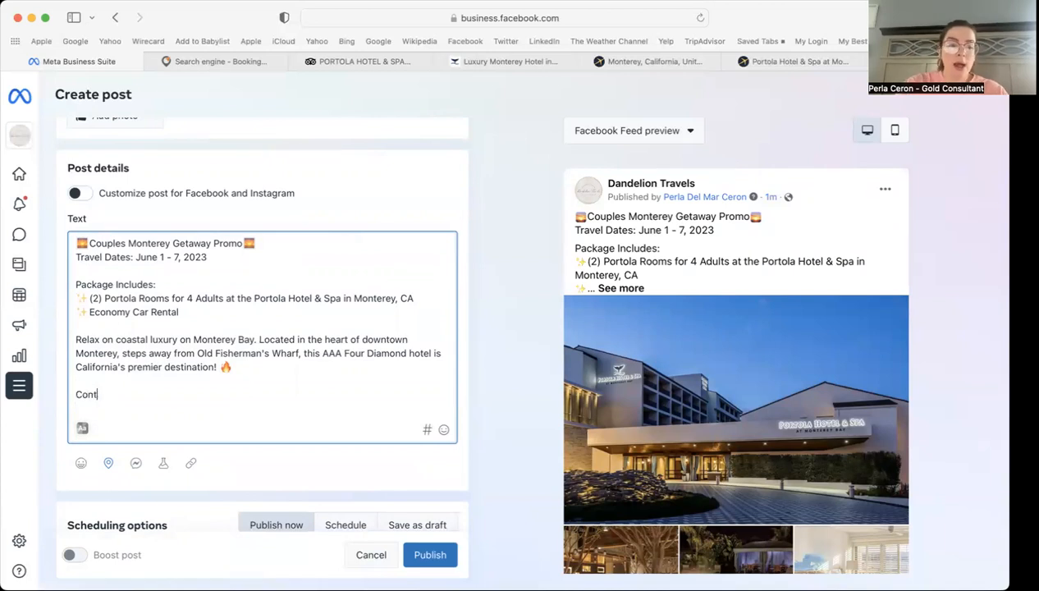
text(act Perla for)
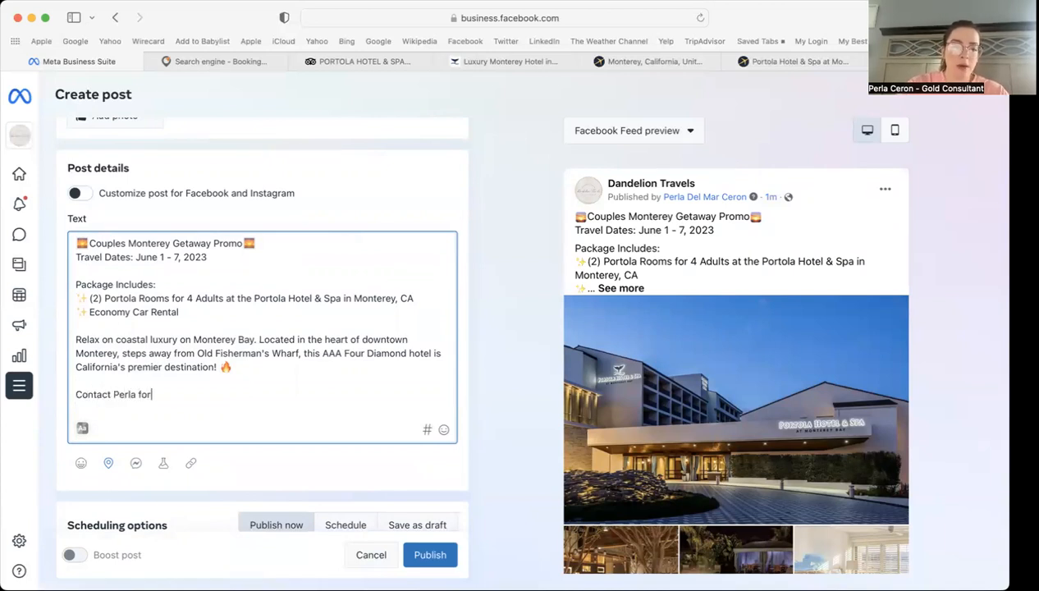
text( your FREE )
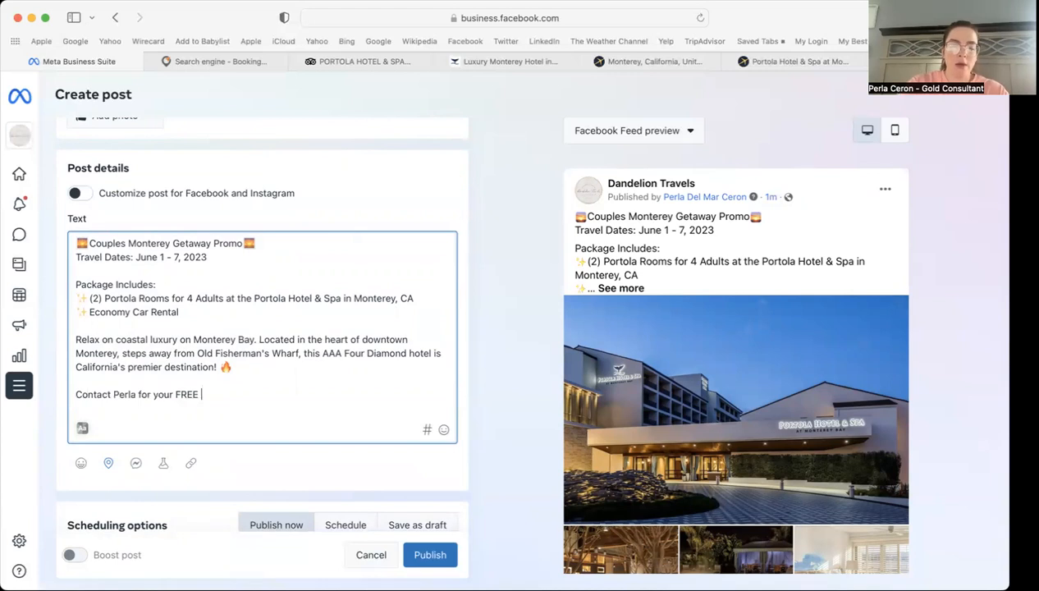
text(quote toda)
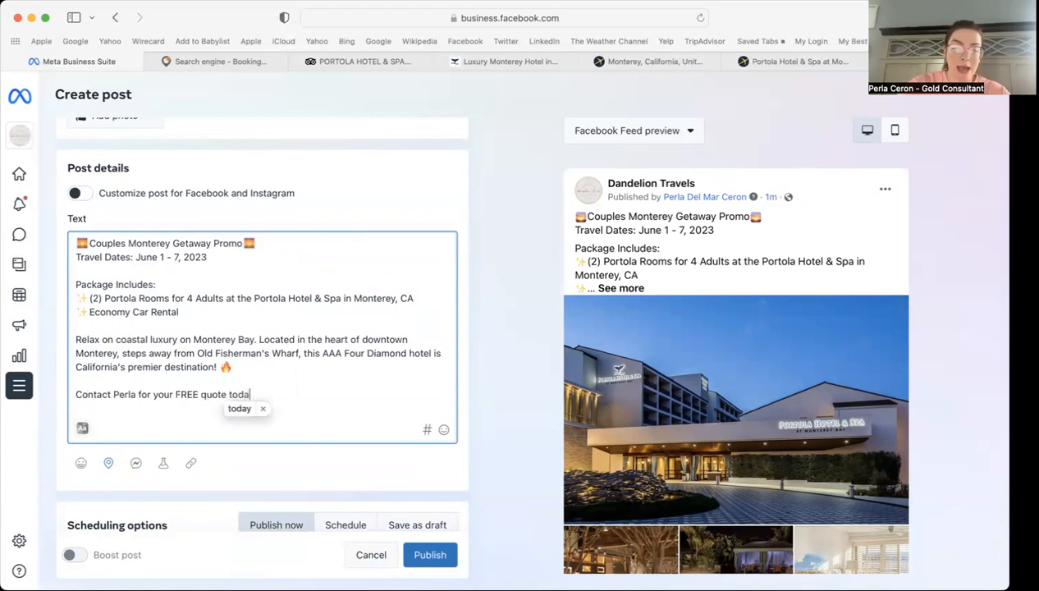
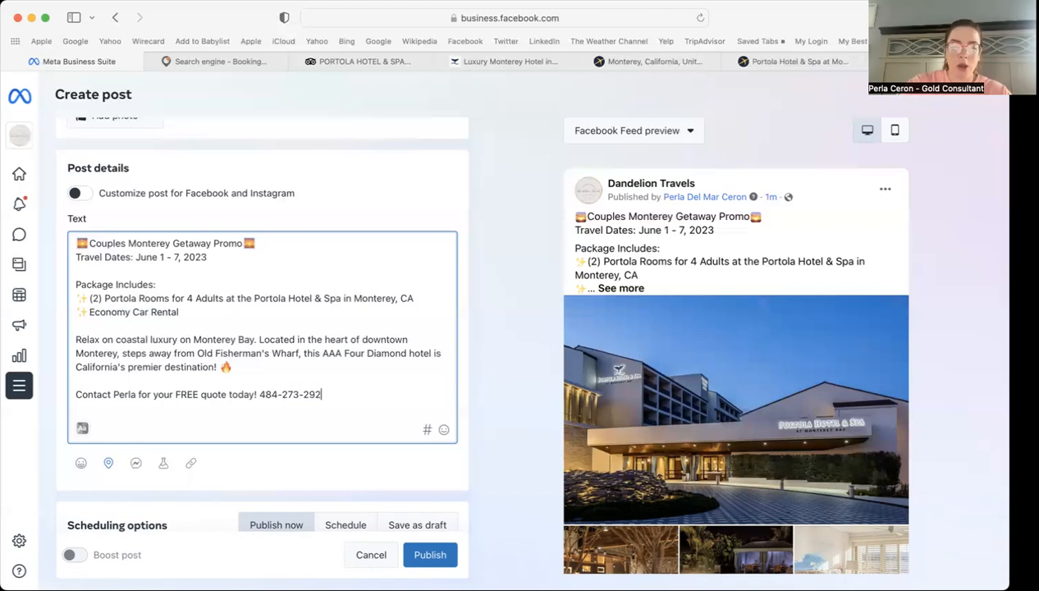
key(Return)
text(*inc)
key(BackSpace)
key(BackSpace)
key(BackSpace)
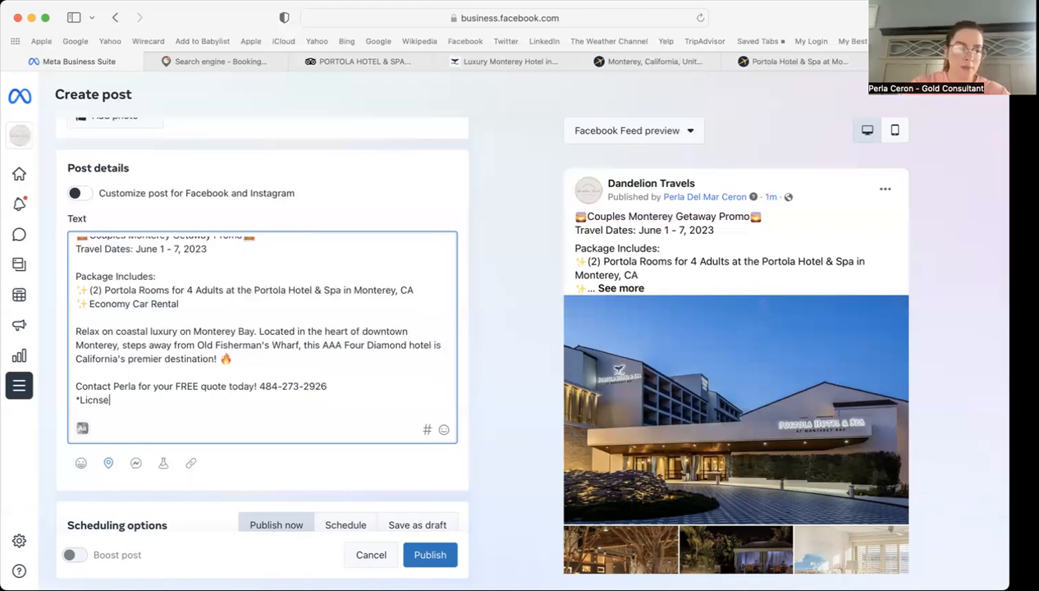
text(Licensed, BOn)
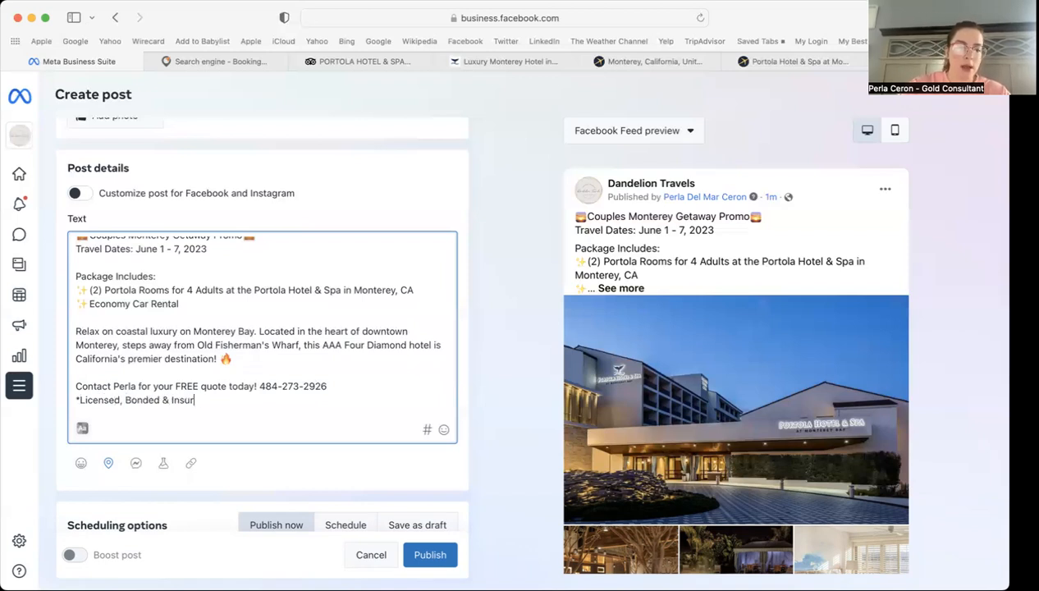
text(Agent*)
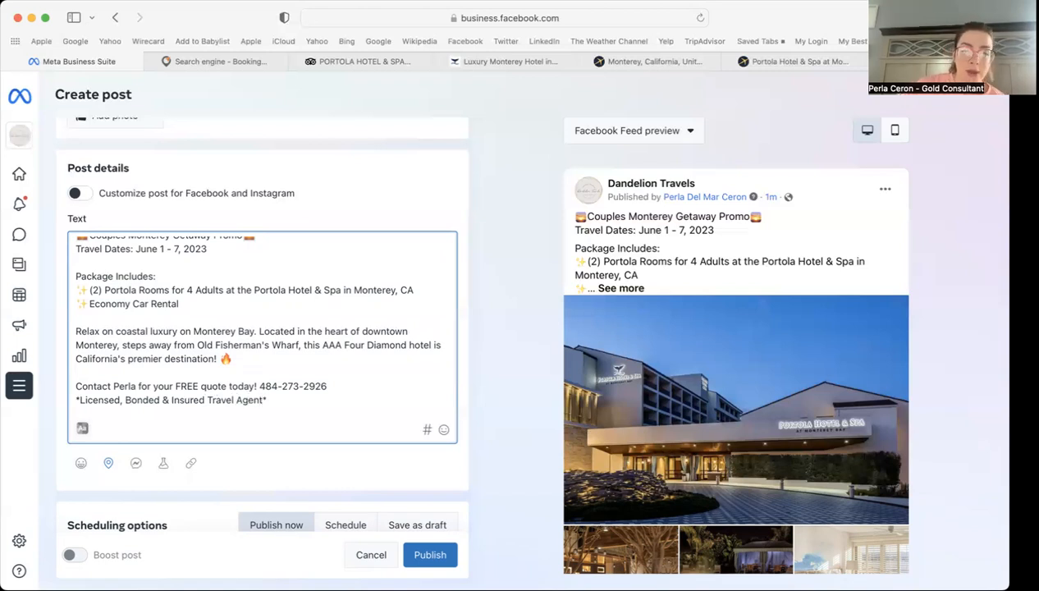
scroll(267, 352, up, 1)
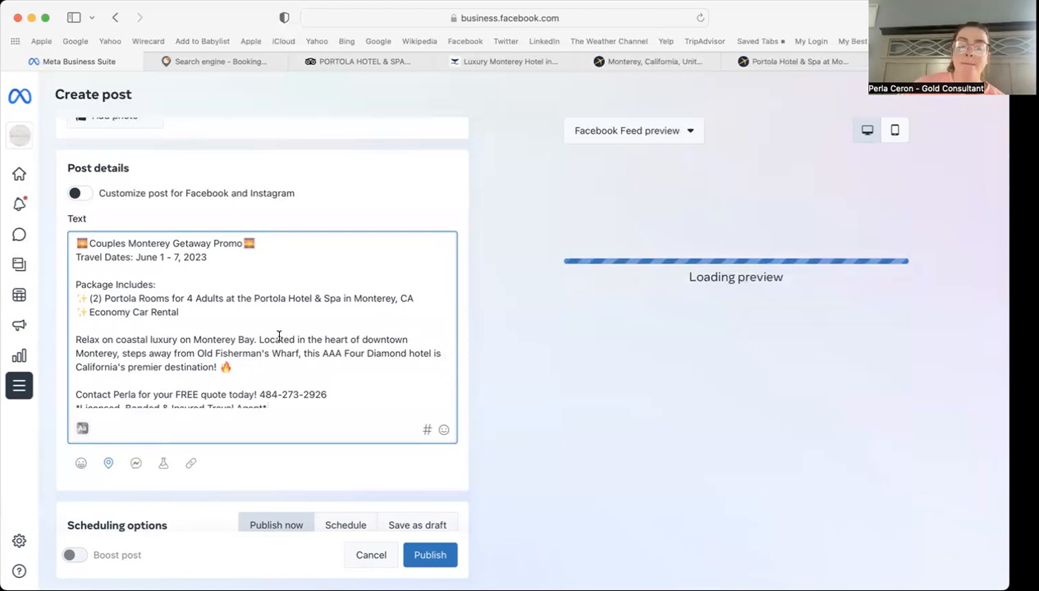
scroll(301, 332, down, 2)
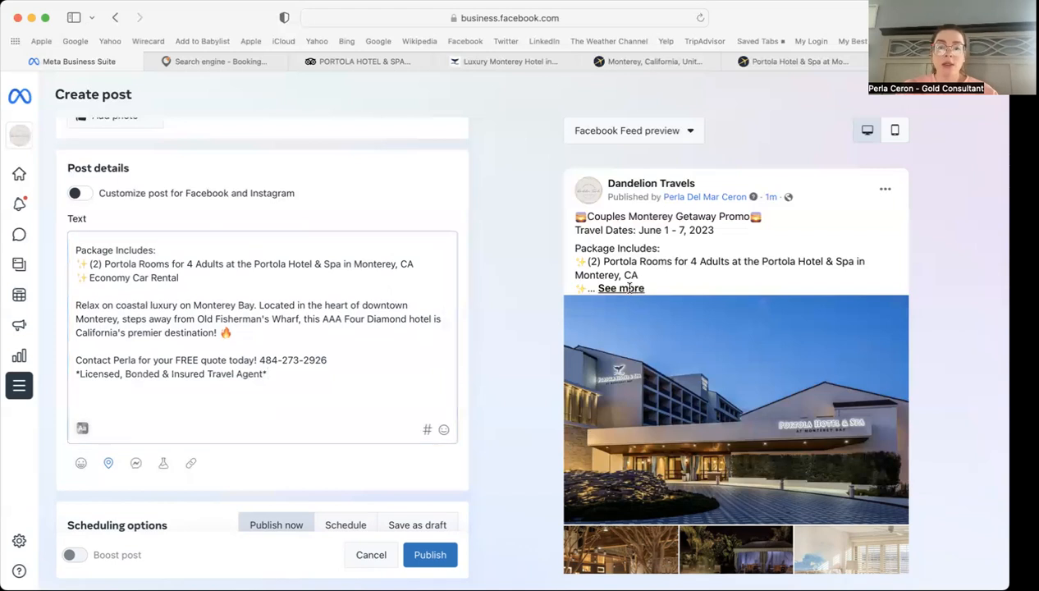
Step: Enable separate Facebook and Instagram captions and add a blank line after the Instagram text
click(625, 284)
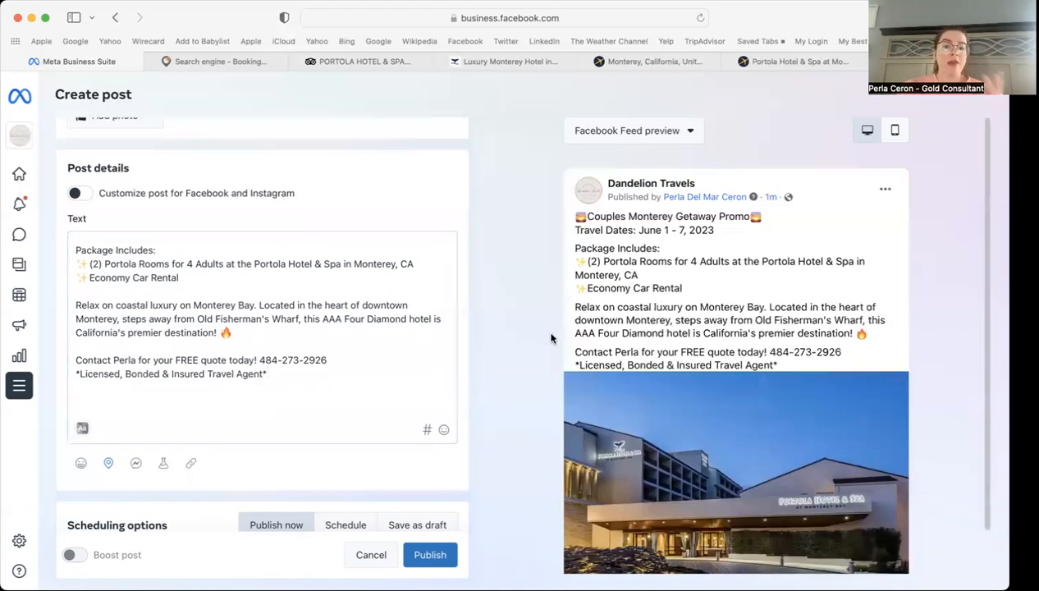
scroll(255, 305, up, 2)
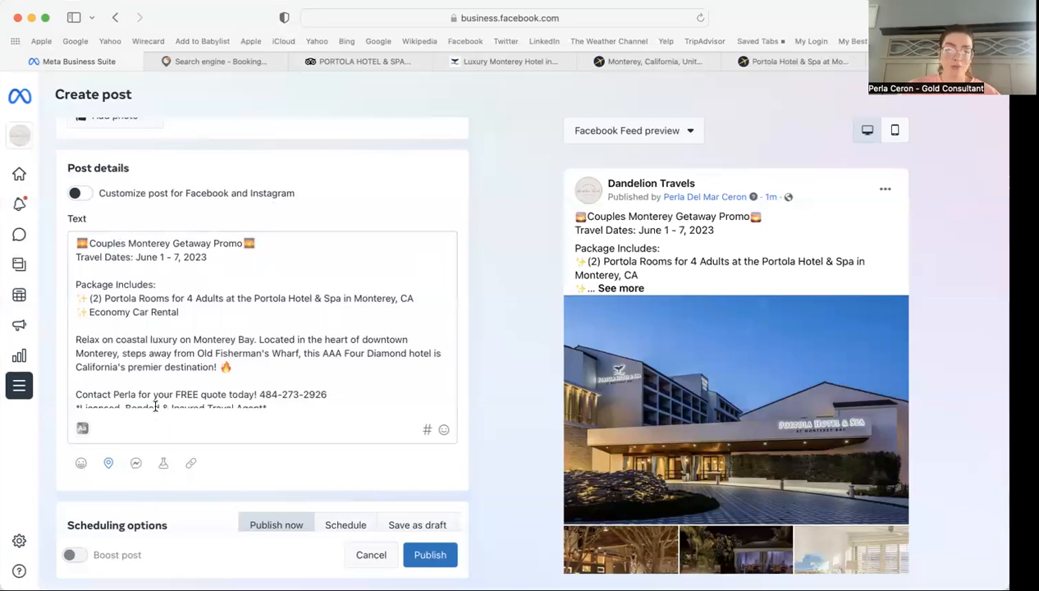
click(76, 193)
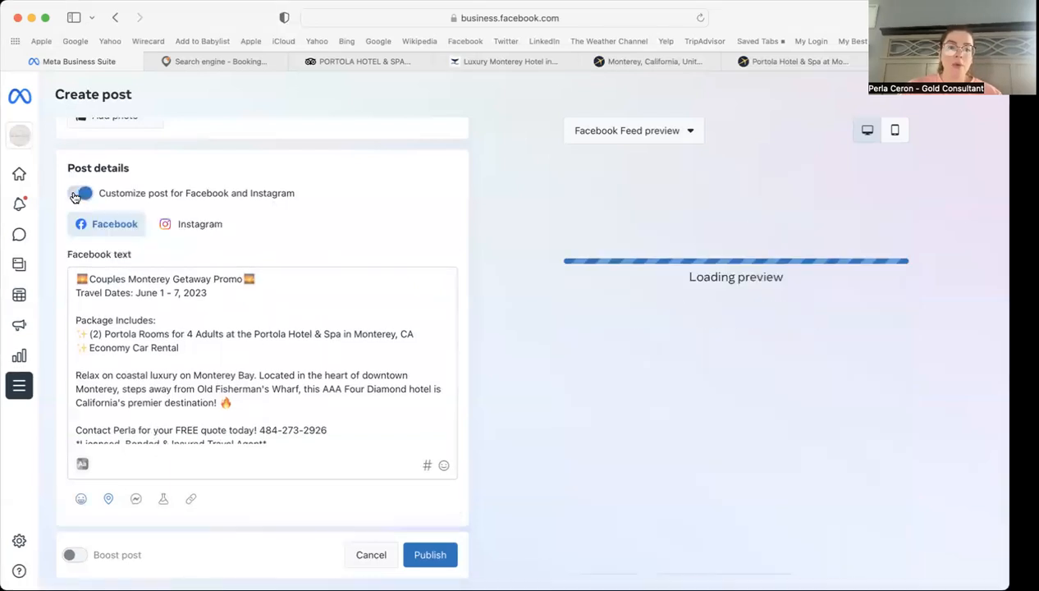
click(207, 229)
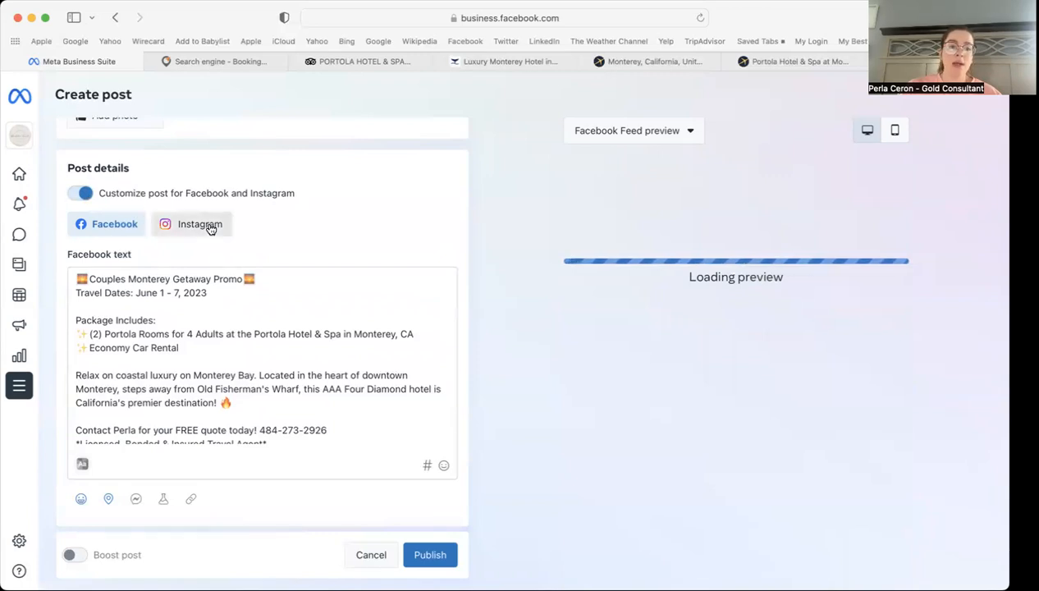
scroll(236, 352, down, 2)
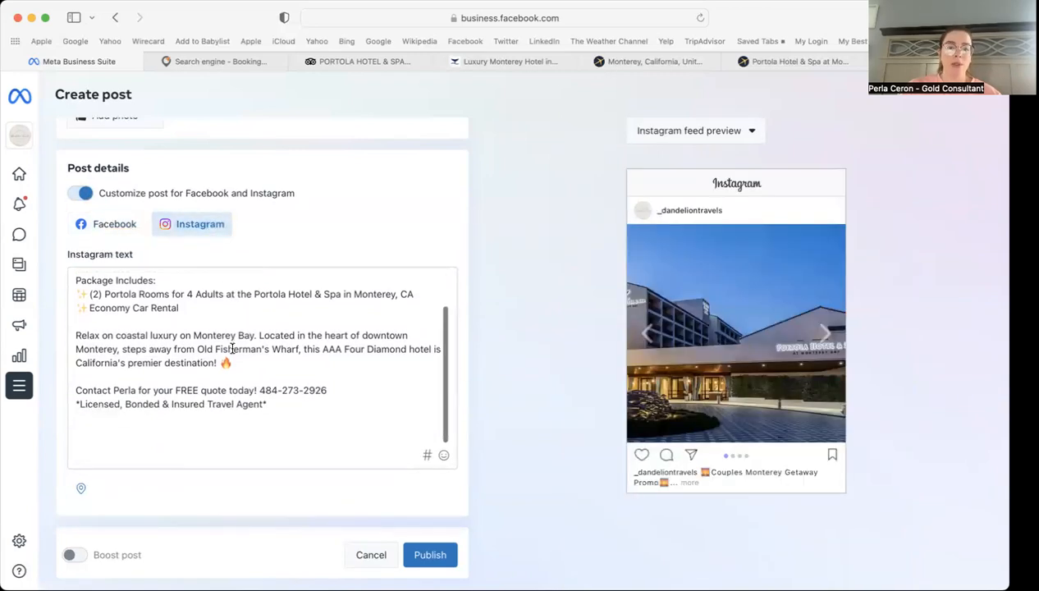
click(276, 410)
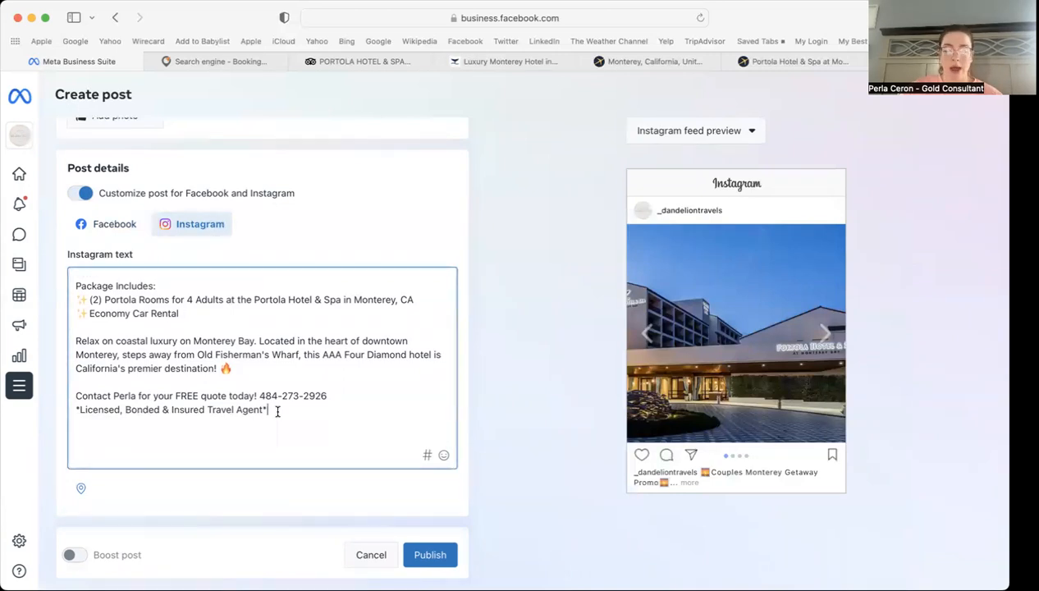
key(Return)
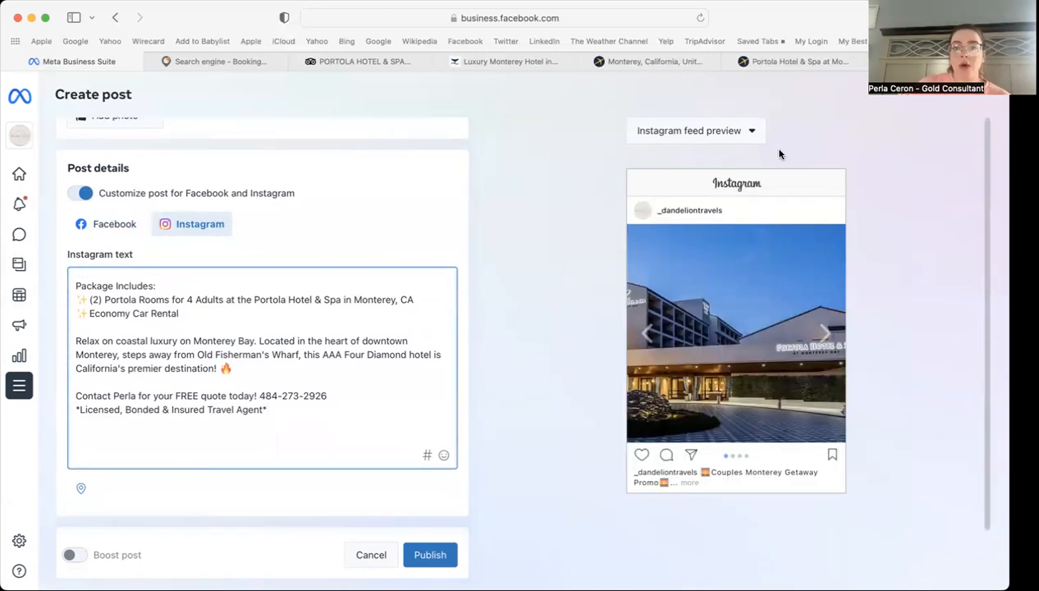
Step: Close the Monterey travel and Portola Hotel tabs and switch to best-hashtags.com
click(587, 61)
click(586, 62)
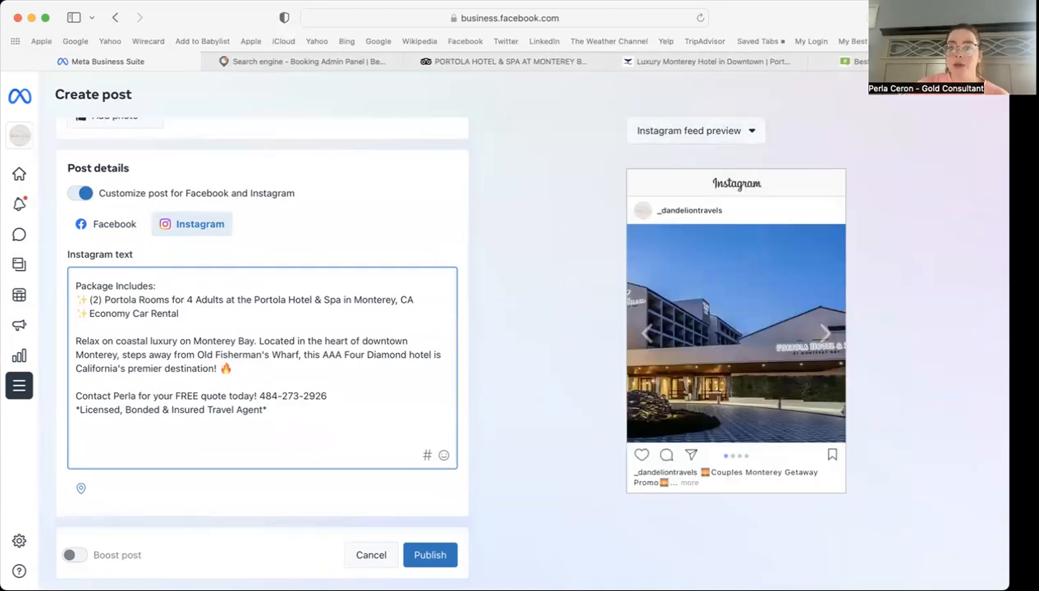
click(891, 62)
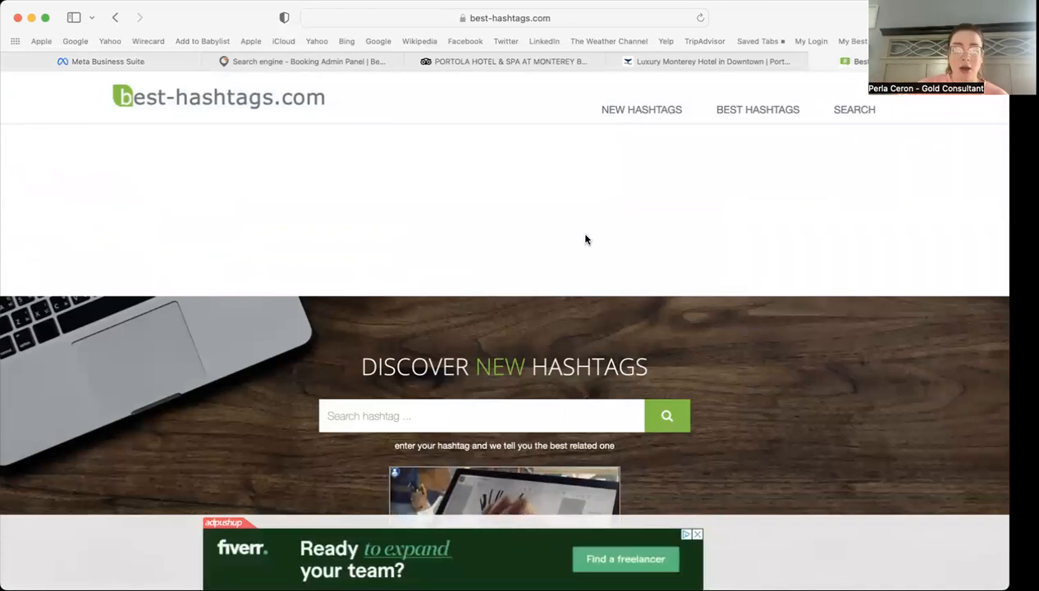
Step: Search best-hashtags.com for 'monterey california'
scroll(585, 239, down, 3)
click(327, 301)
text(monterey cal)
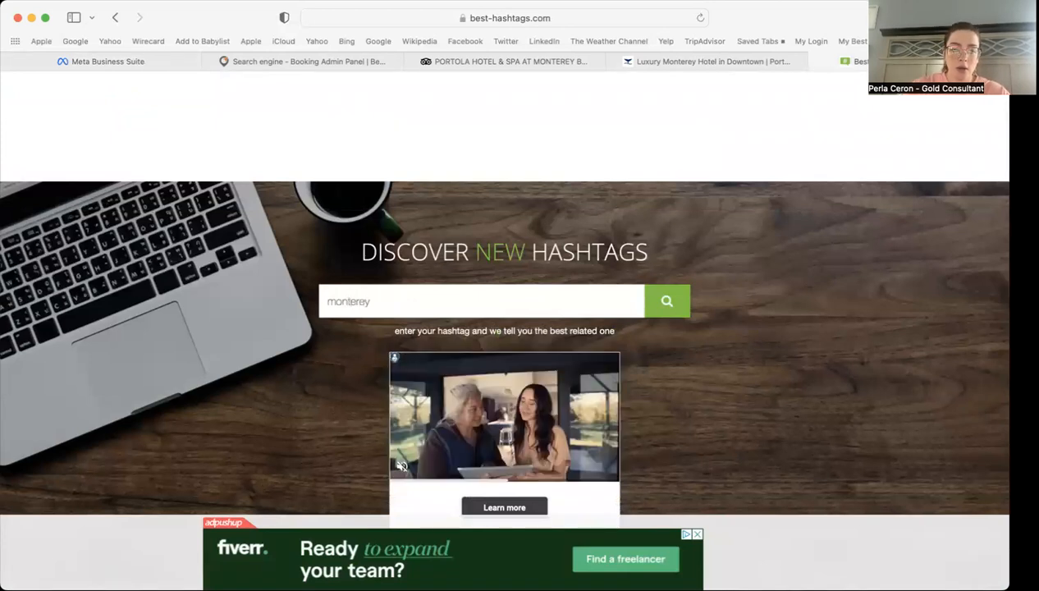
text(ornia)
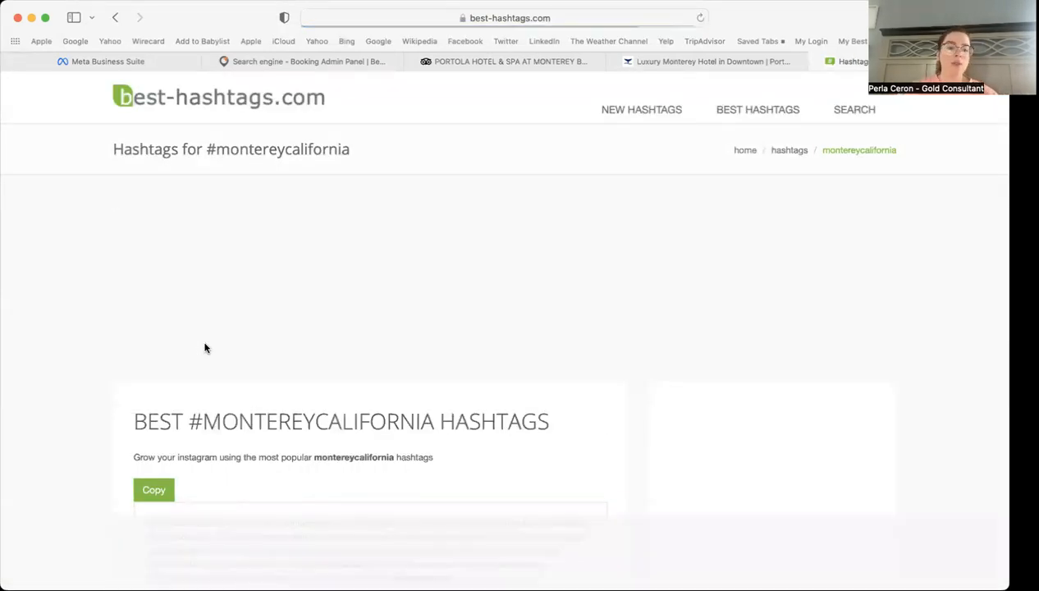
Step: Copy the top #montereycalifornia hashtag block and return to the Instagram caption's empty last line
scroll(100, 417, down, 3)
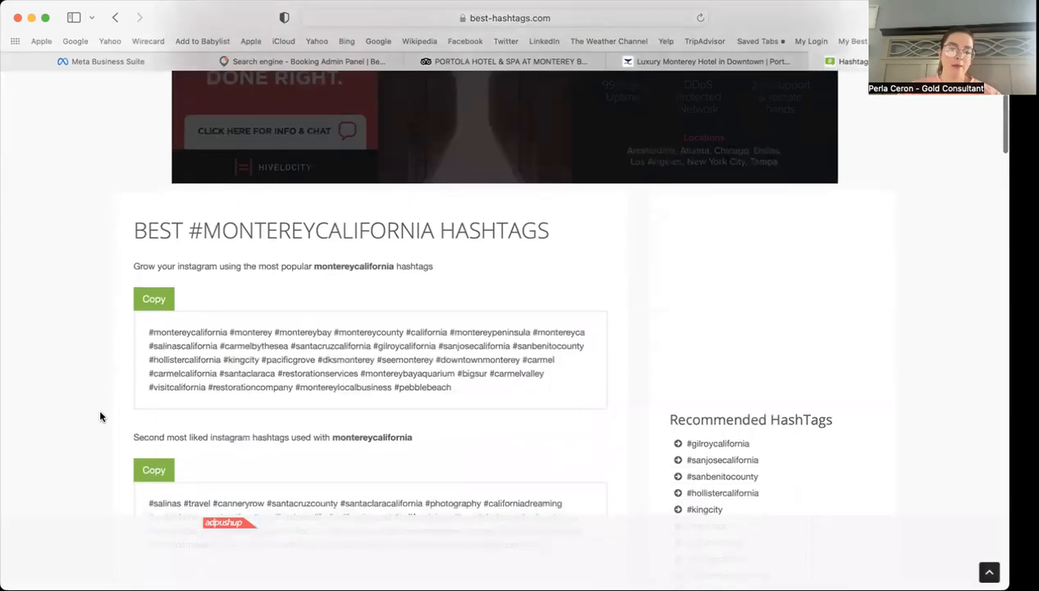
scroll(101, 417, down, 1)
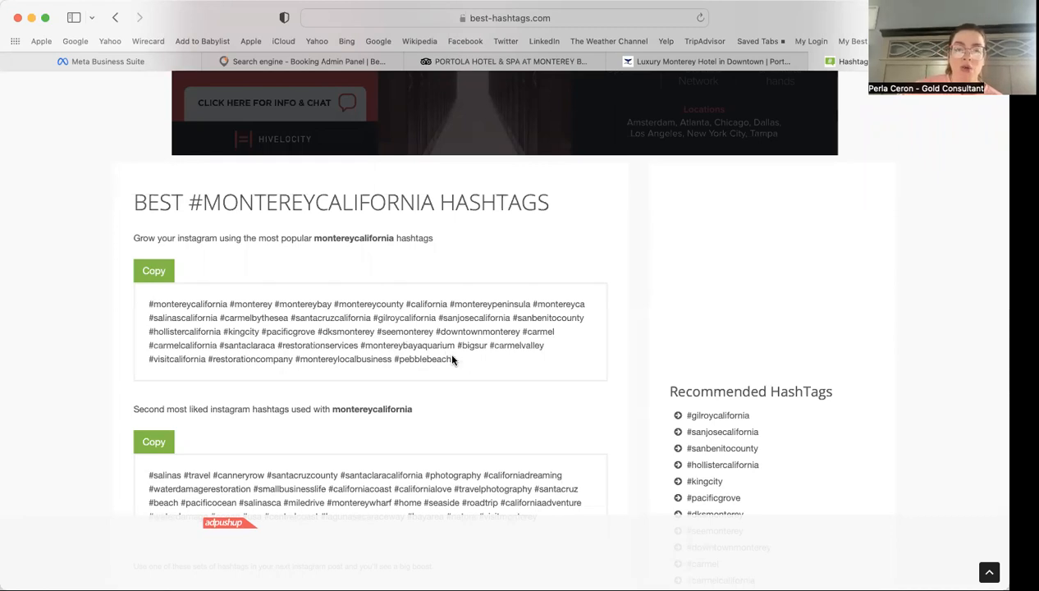
drag(451, 359, 150, 302)
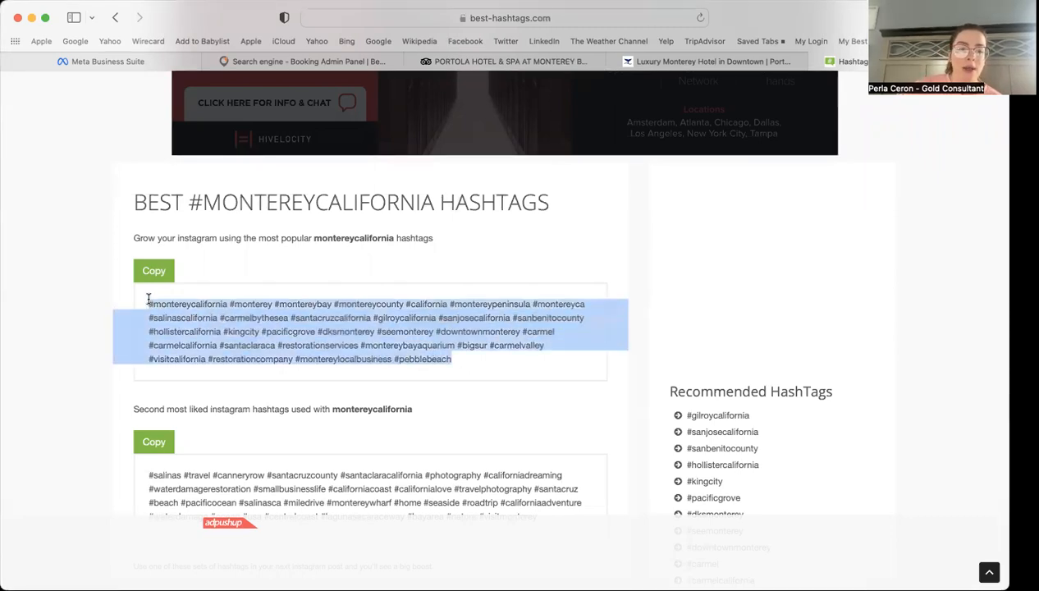
right_click(179, 300)
click(211, 364)
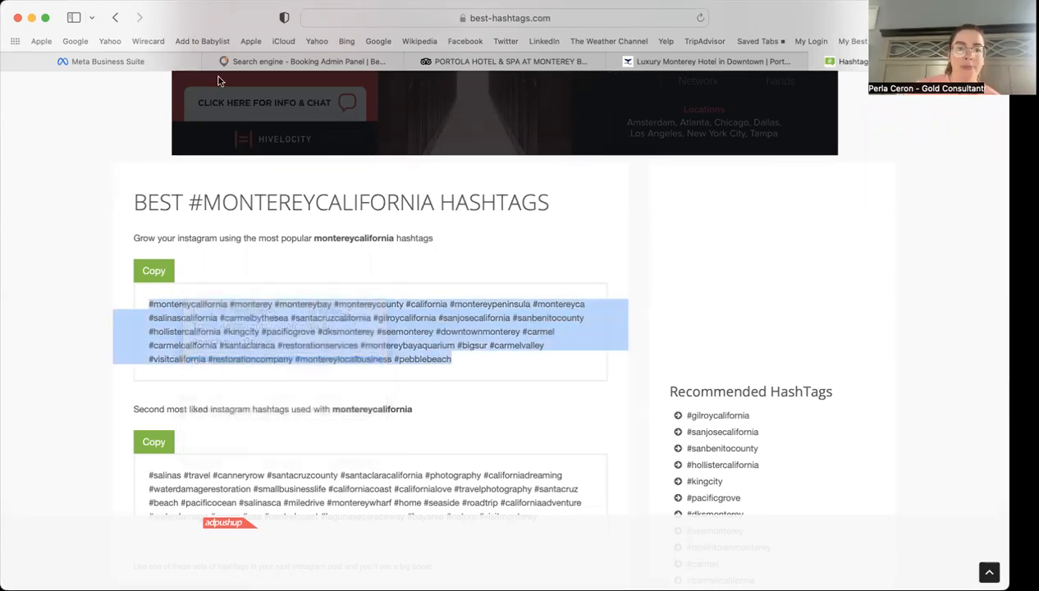
click(140, 61)
click(87, 453)
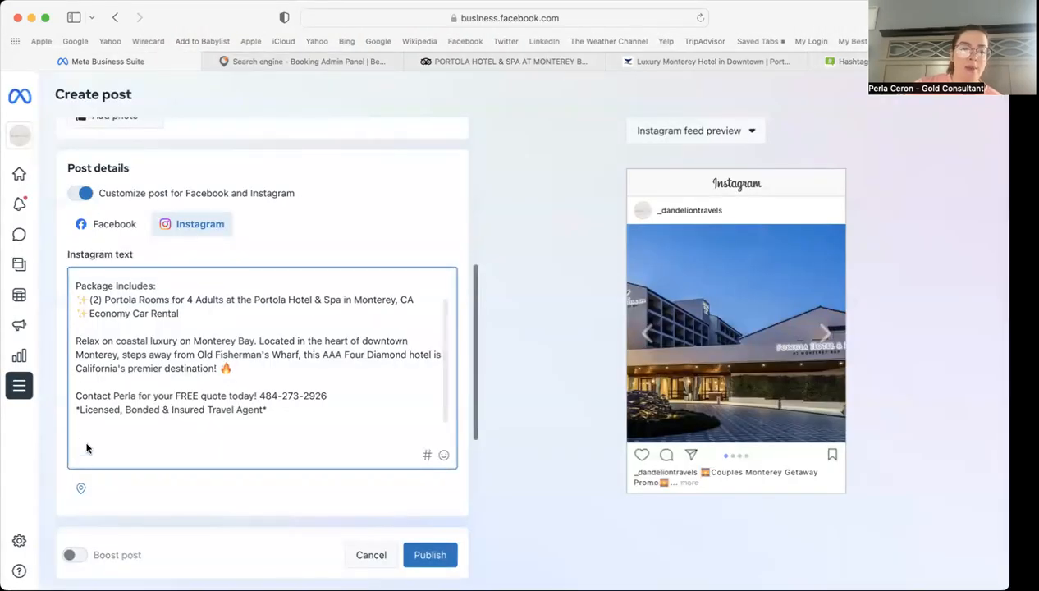
Step: Paste the #montereycalifornia–#pebblebeach hashtags into the Instagram caption, confirming the Facebook caption stays hashtag-free
key(super+v)
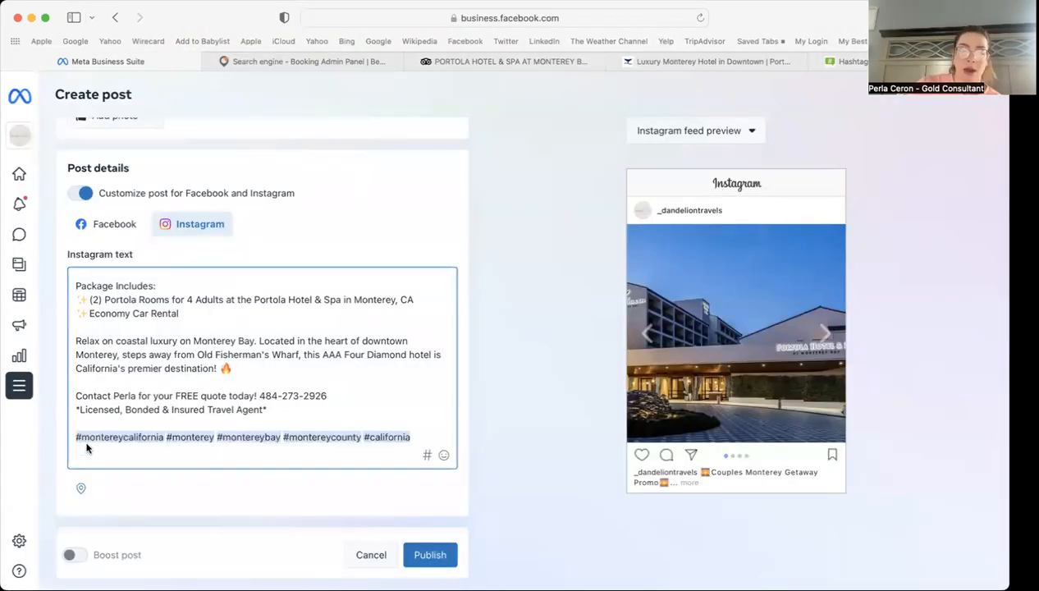
scroll(346, 369, down, 2)
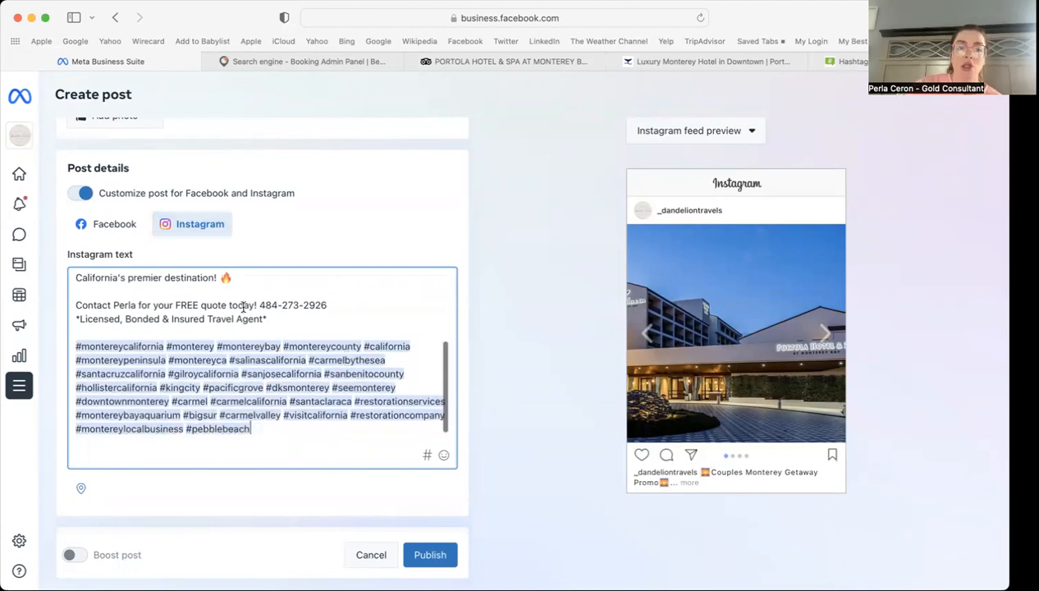
click(105, 225)
scroll(123, 353, up, 2)
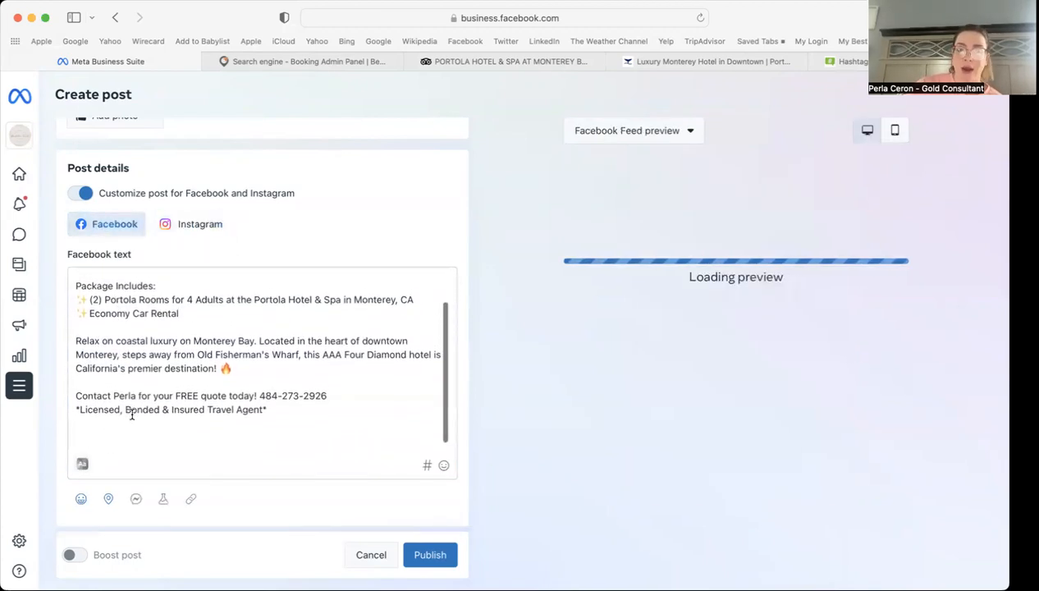
click(197, 225)
scroll(212, 393, down, 5)
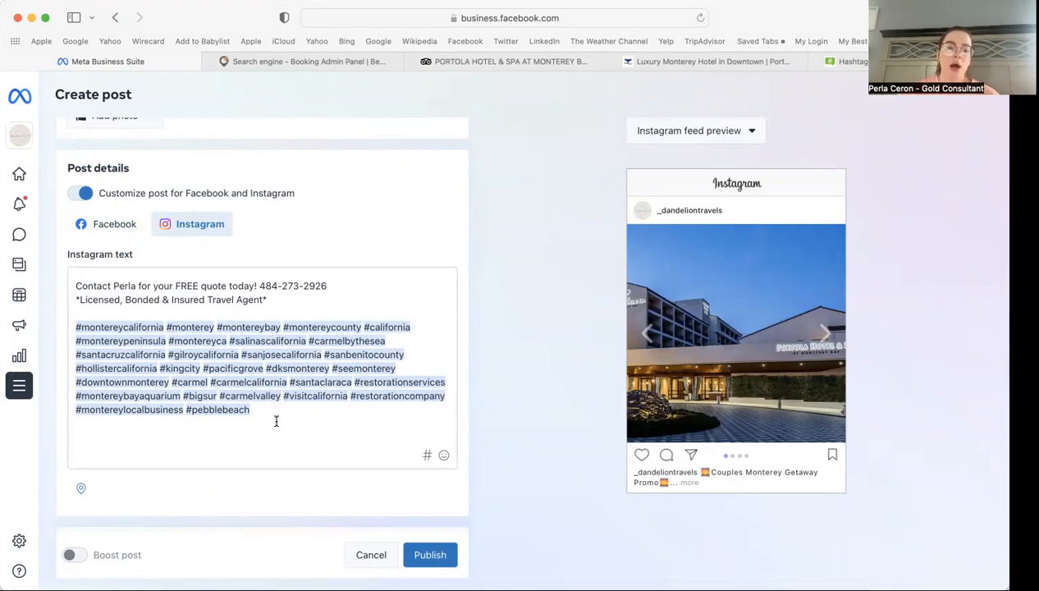
scroll(276, 421, up, 5)
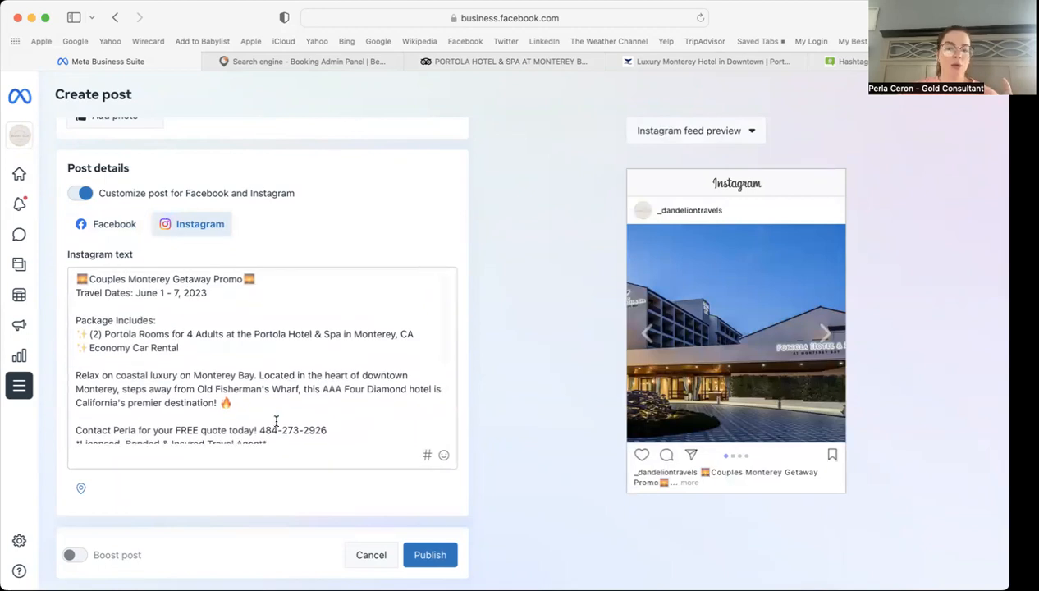
scroll(276, 421, down, 5)
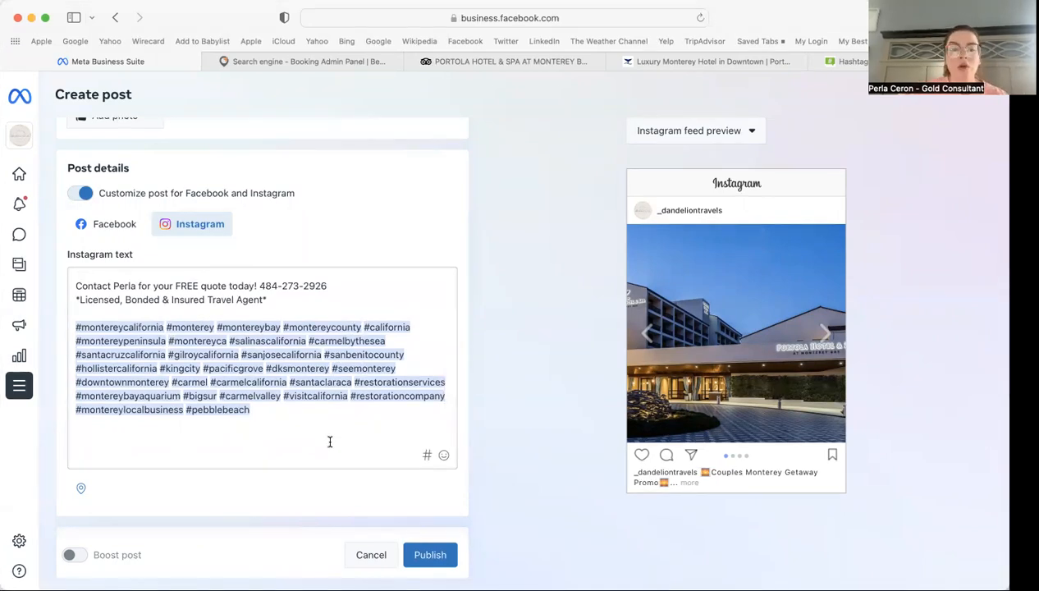
Step: Review the caption end after #pebblebeach, then switch the post to Schedule (Apr 10, 2023, 12:12 PM)
click(316, 423)
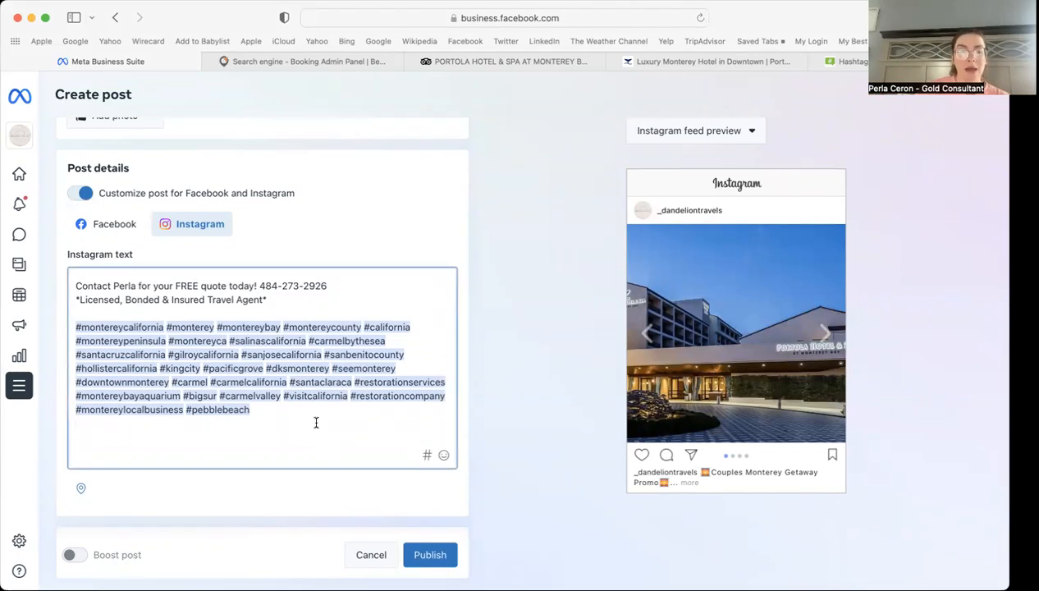
click(281, 412)
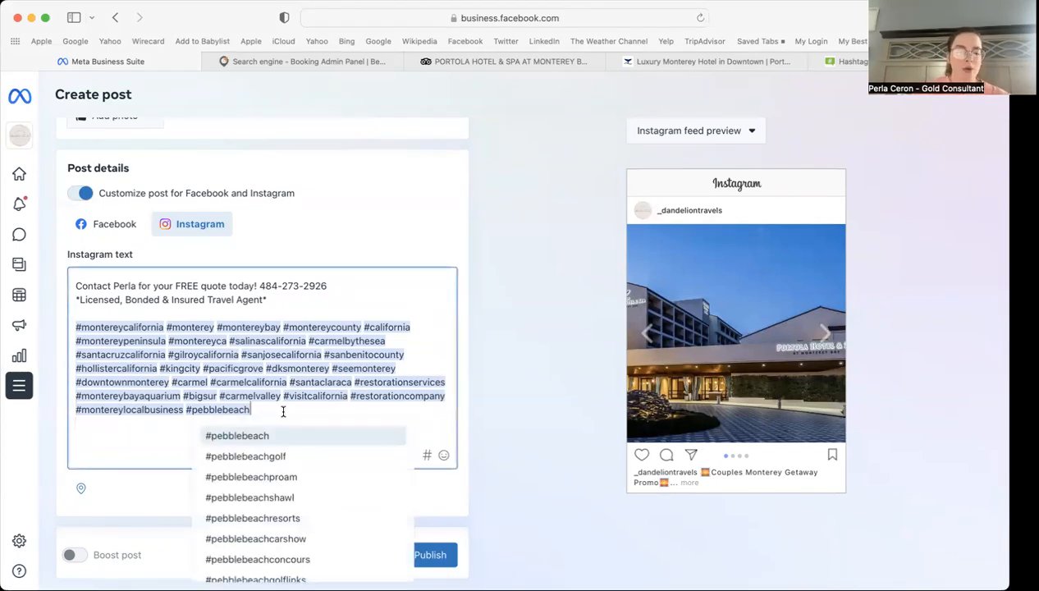
click(430, 283)
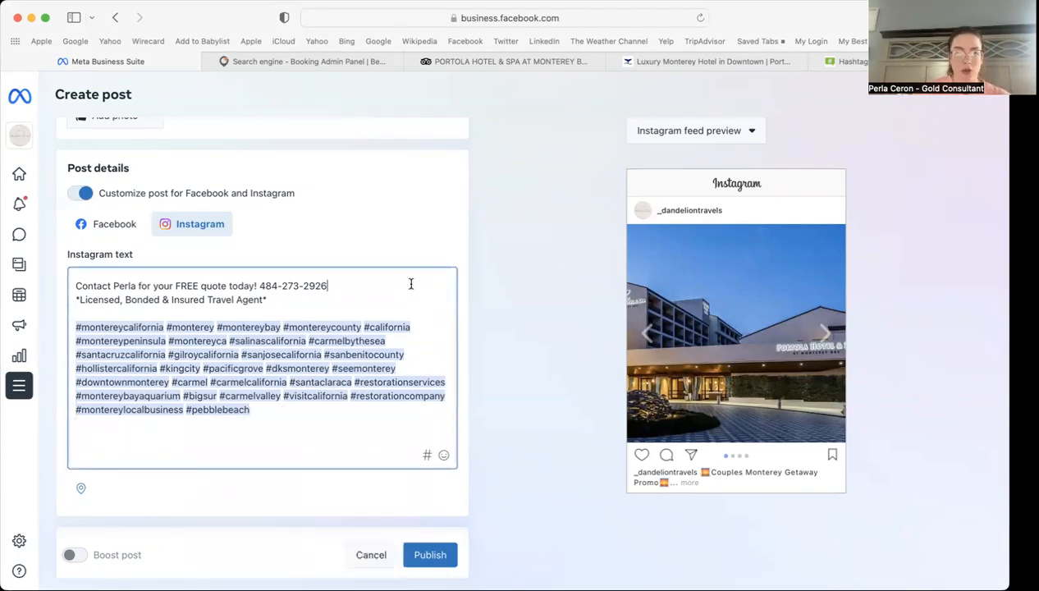
scroll(392, 242, down, 5)
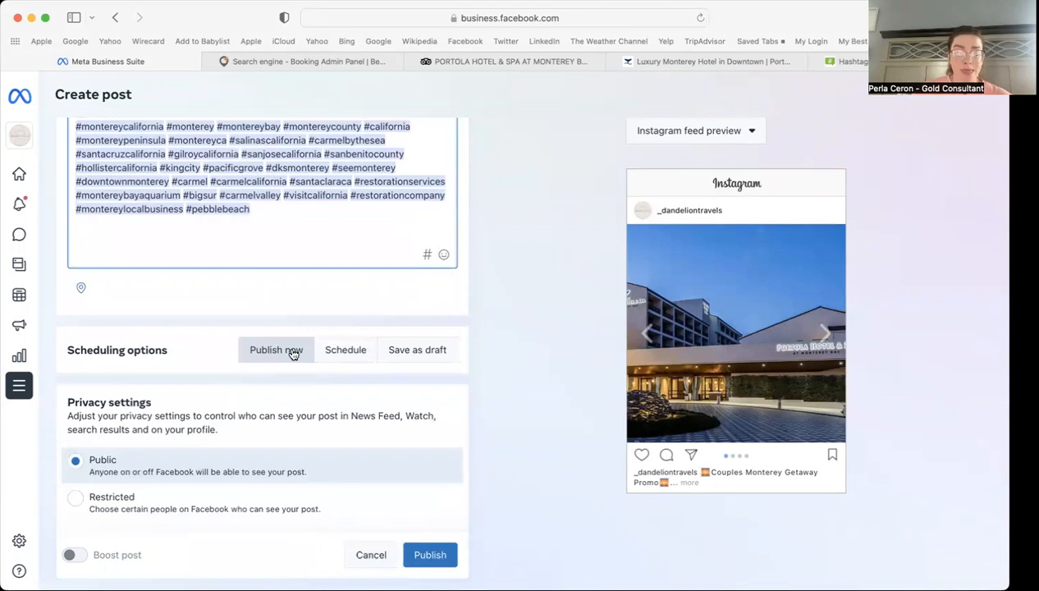
scroll(232, 355, down, 1)
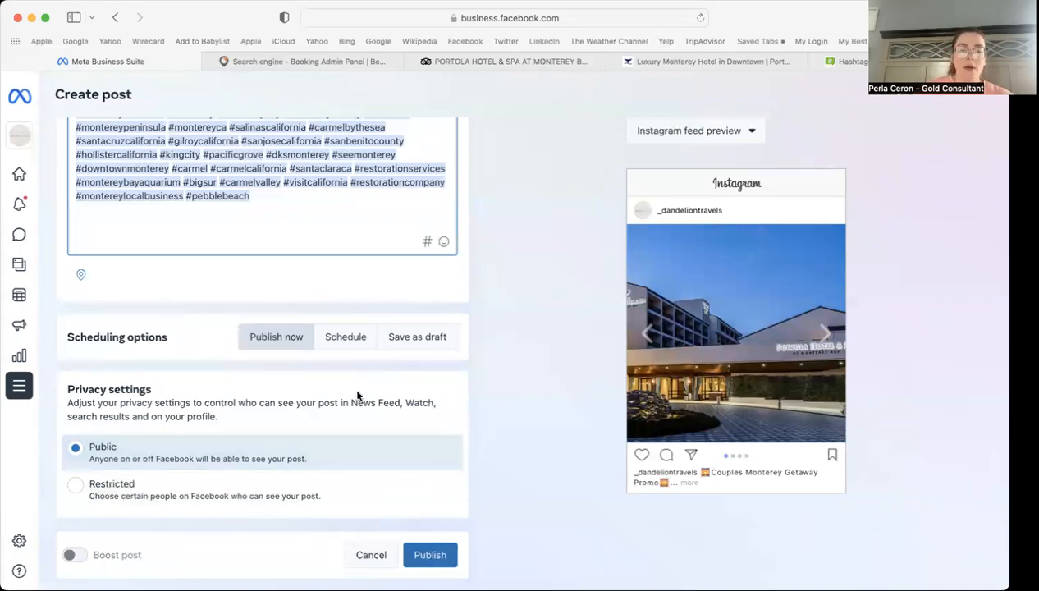
click(335, 340)
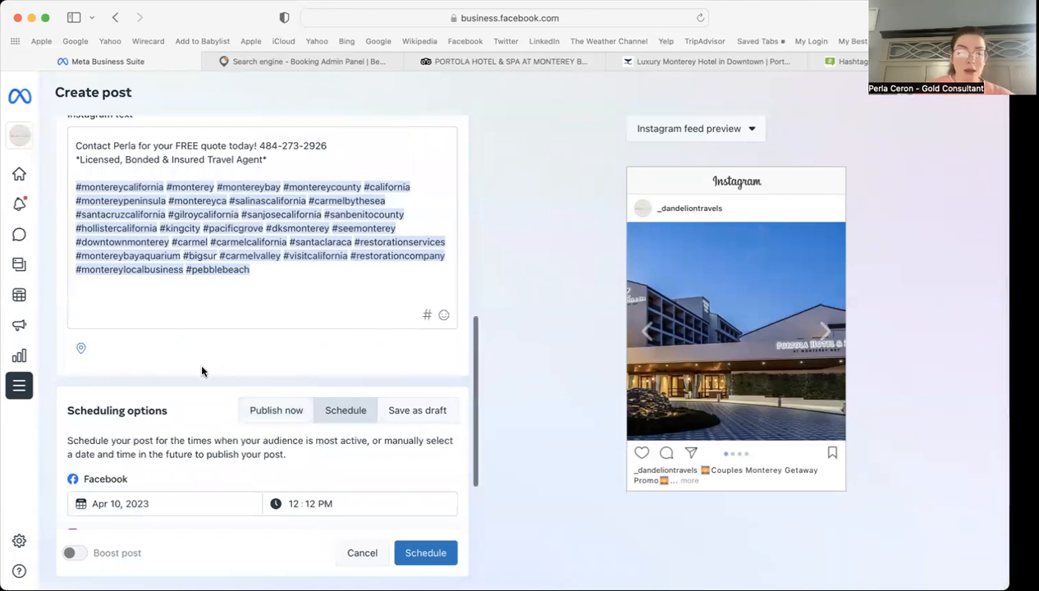
Step: Review suggested active times without saving, then change the post from Schedule to Save as draft
scroll(202, 370, down, 3)
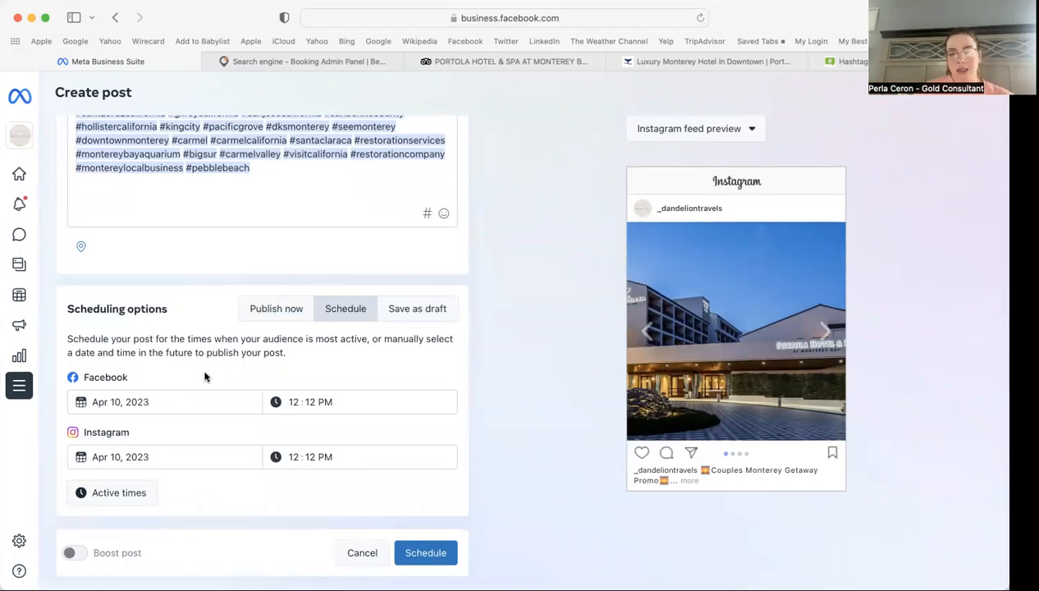
click(136, 496)
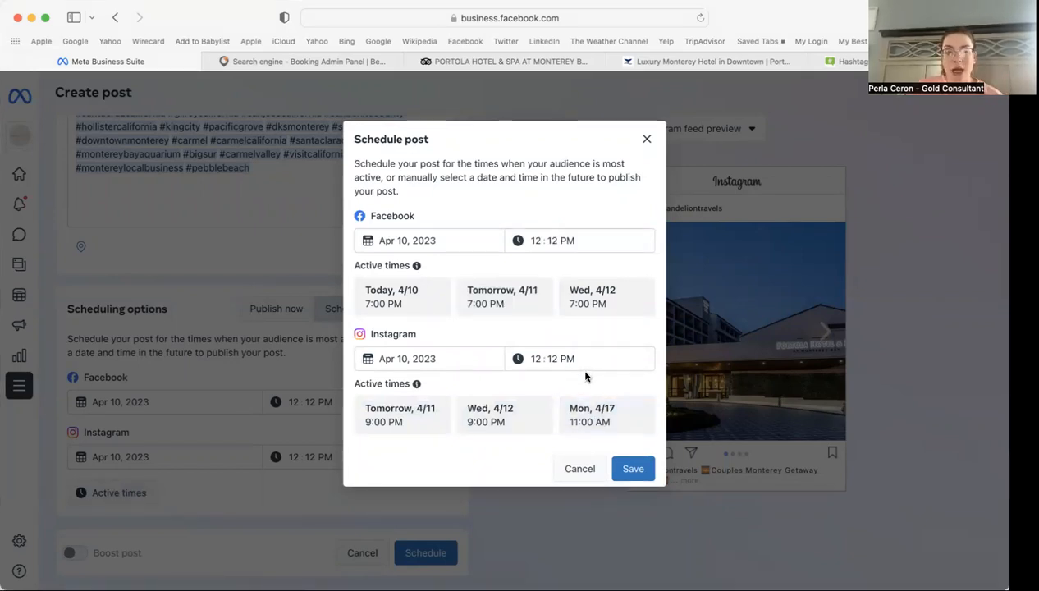
click(647, 142)
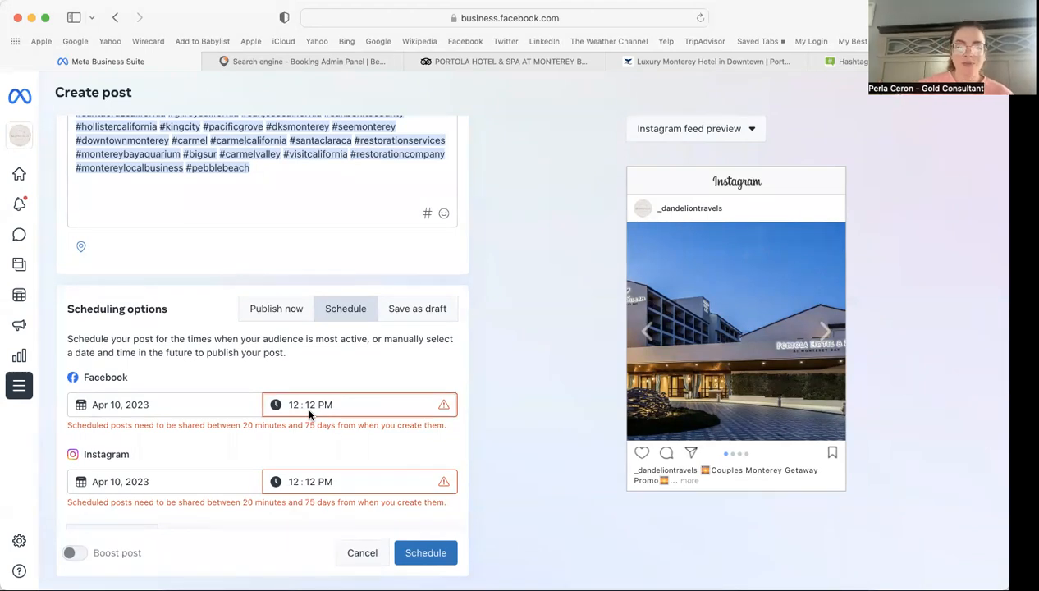
click(287, 310)
click(435, 345)
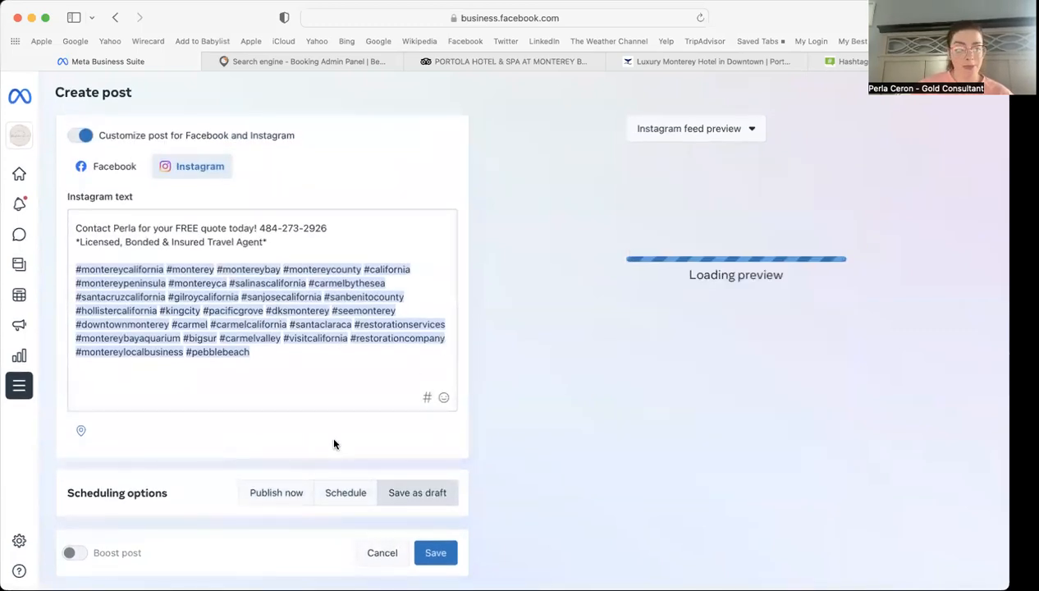
Step: Switch the post back to Publish now and confirm privacy is set to Public
click(289, 493)
scroll(220, 447, down, 4)
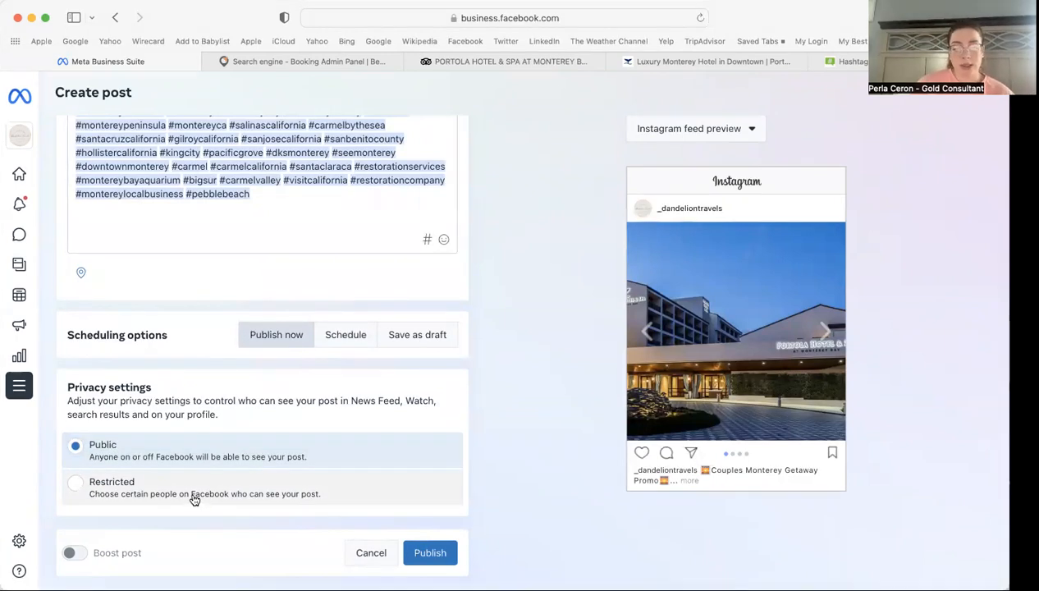
mouse_move(72, 556)
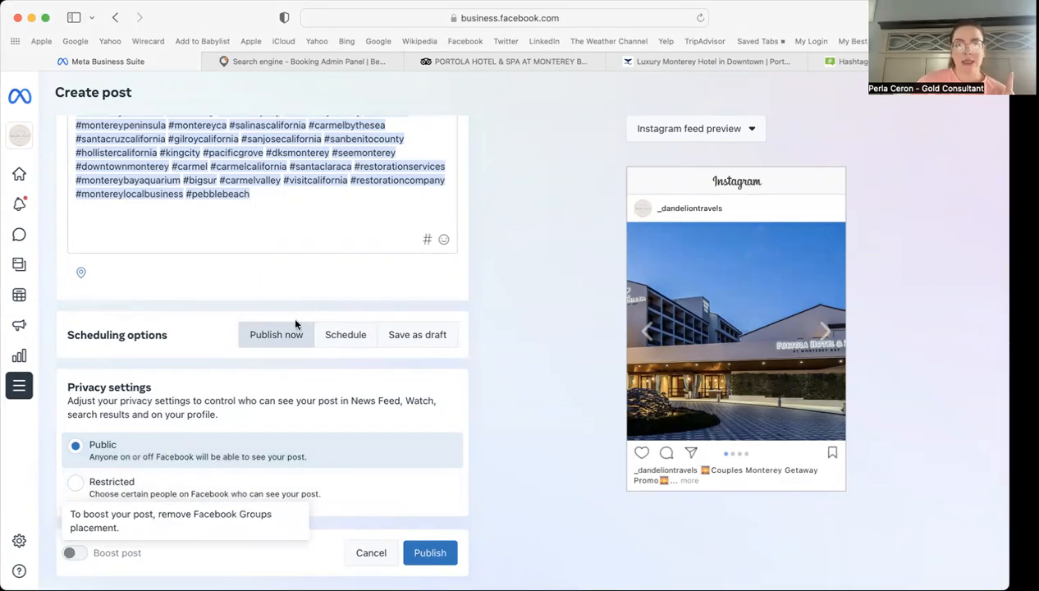
scroll(293, 320, up, 10)
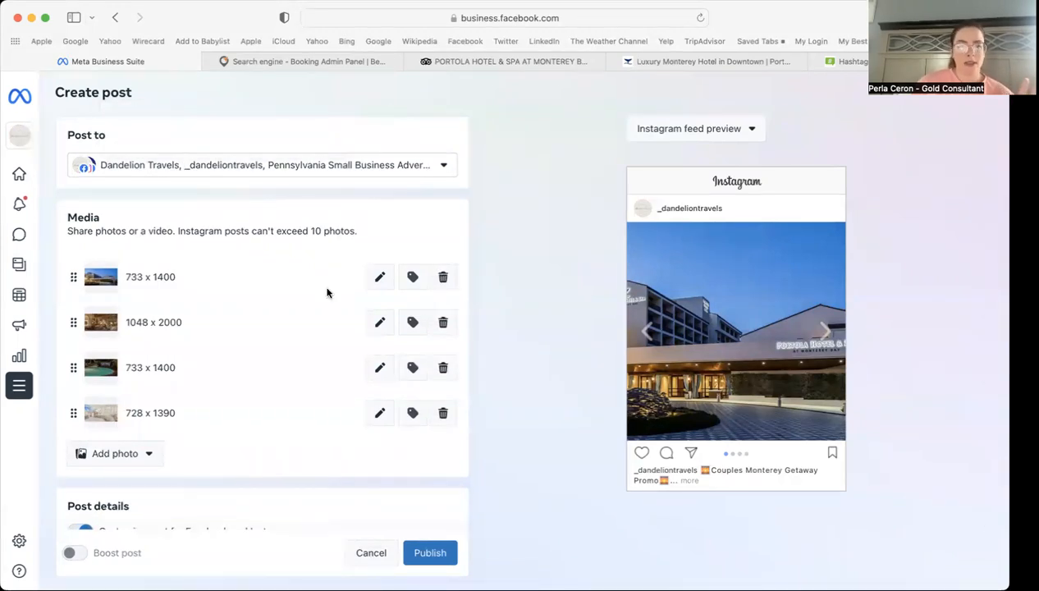
scroll(326, 293, down, 10)
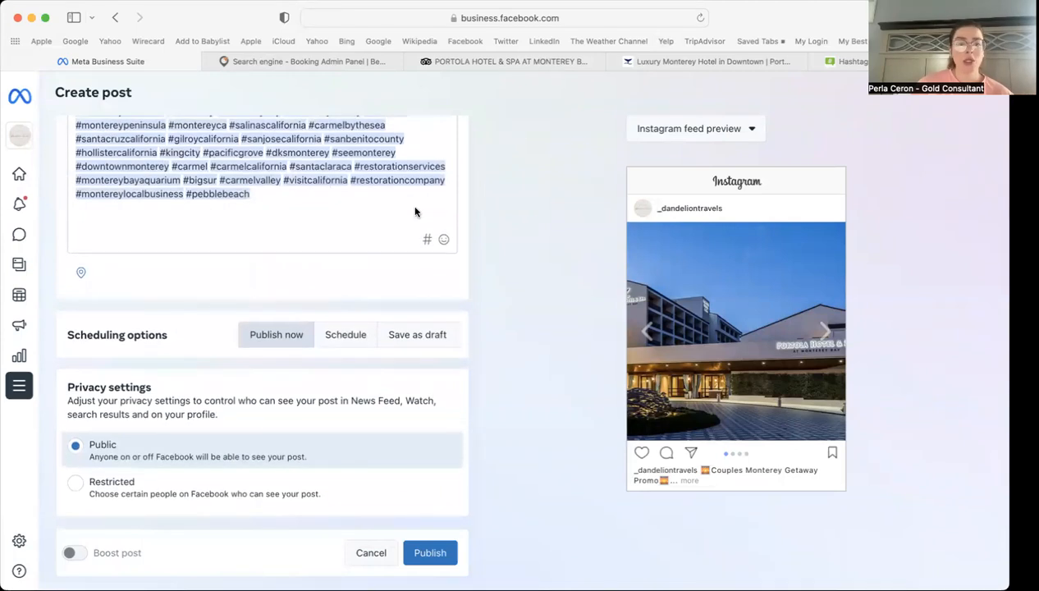
scroll(414, 212, up, 10)
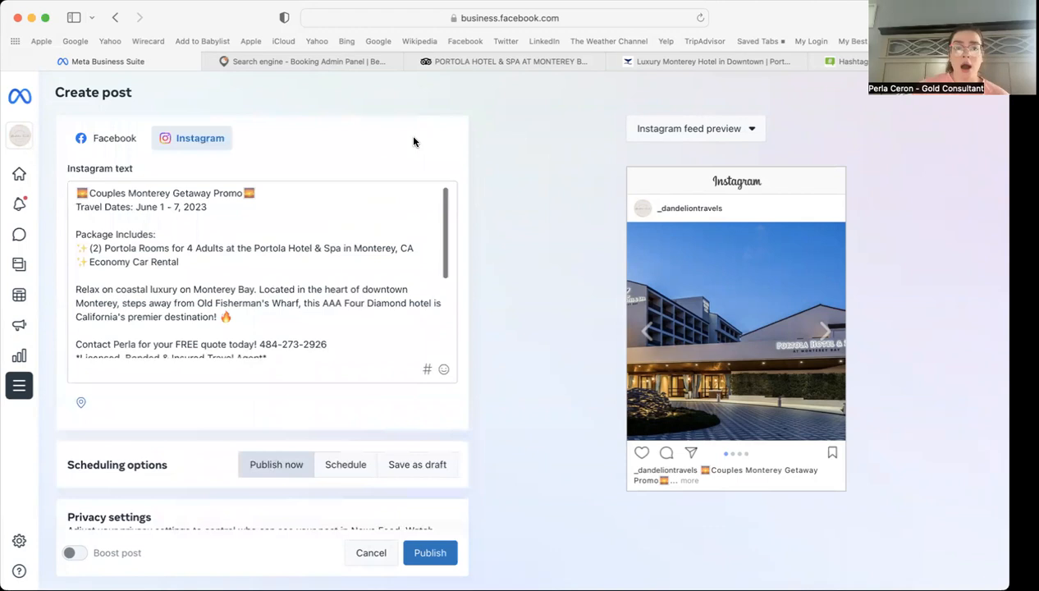
scroll(397, 410, down, 3)
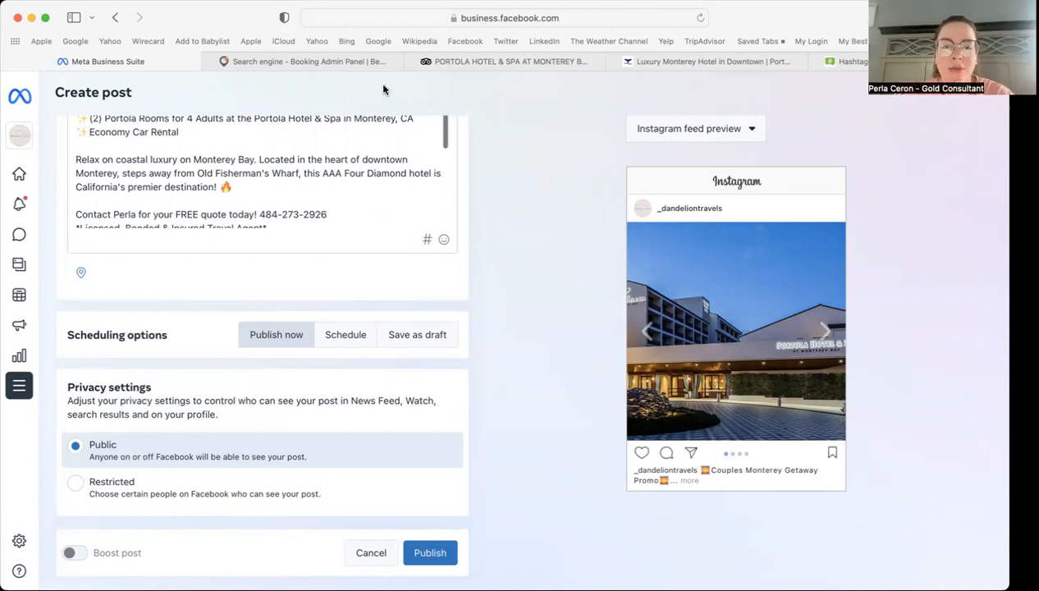
scroll(386, 274, up, 2)
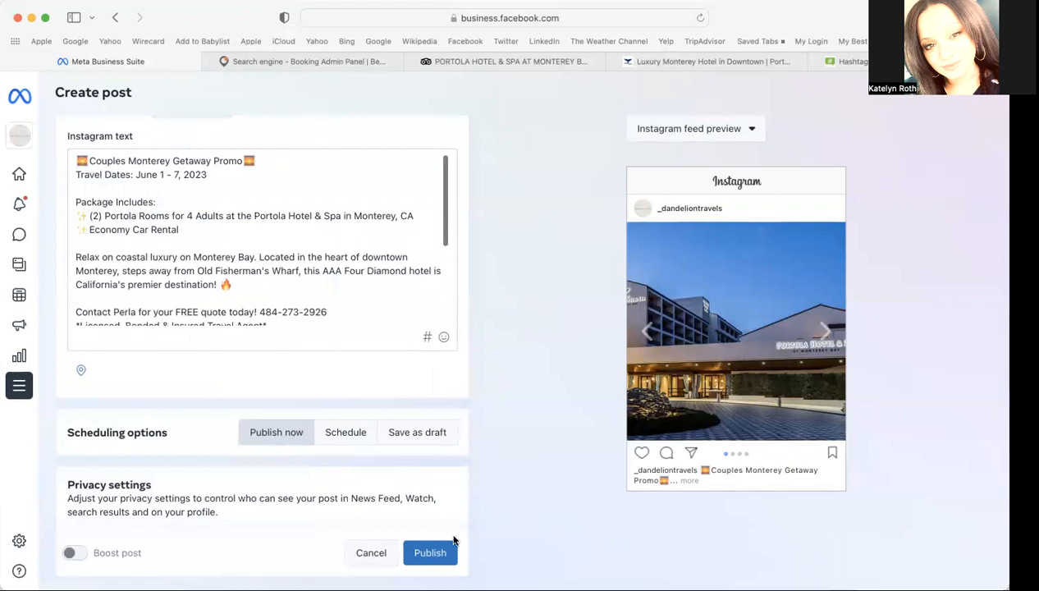
Step: Look over the Instagram caption, then open the Booking Admin Panel showing 3 confirmed bookings
scroll(430, 383, up, 2)
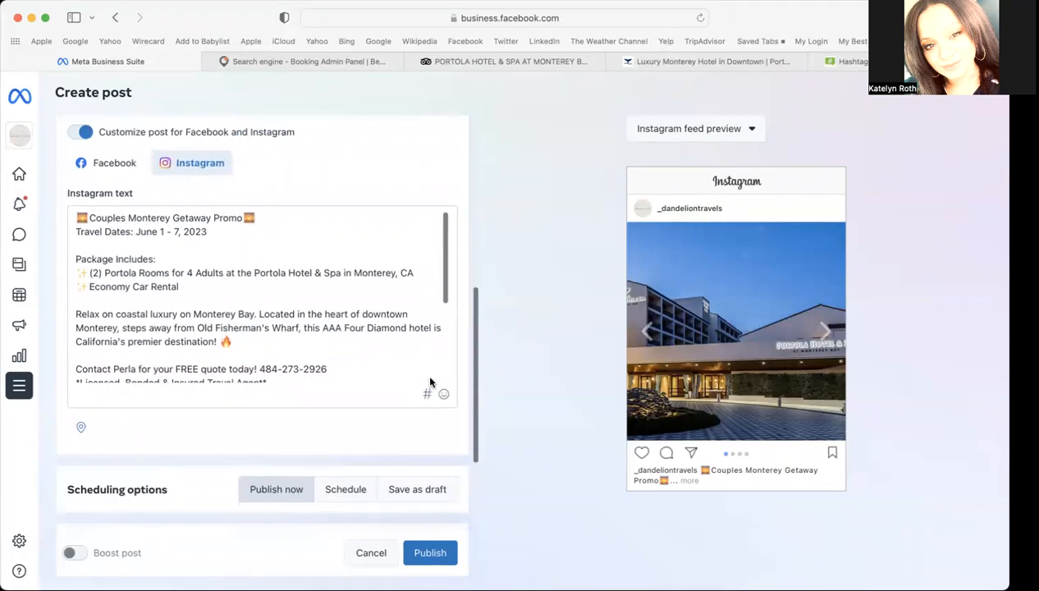
scroll(430, 382, up, 1)
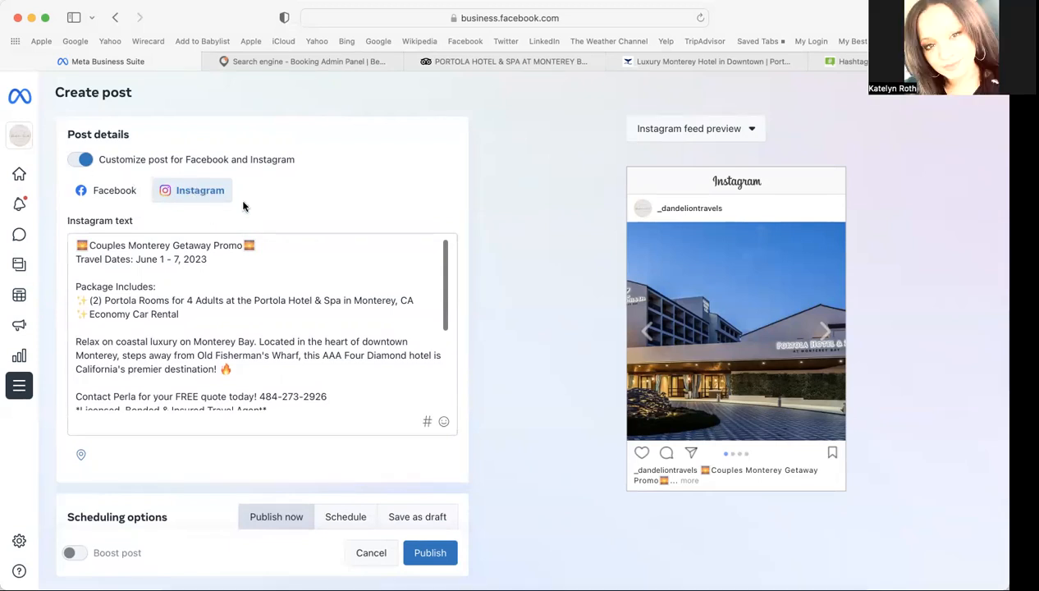
scroll(295, 311, down, 5)
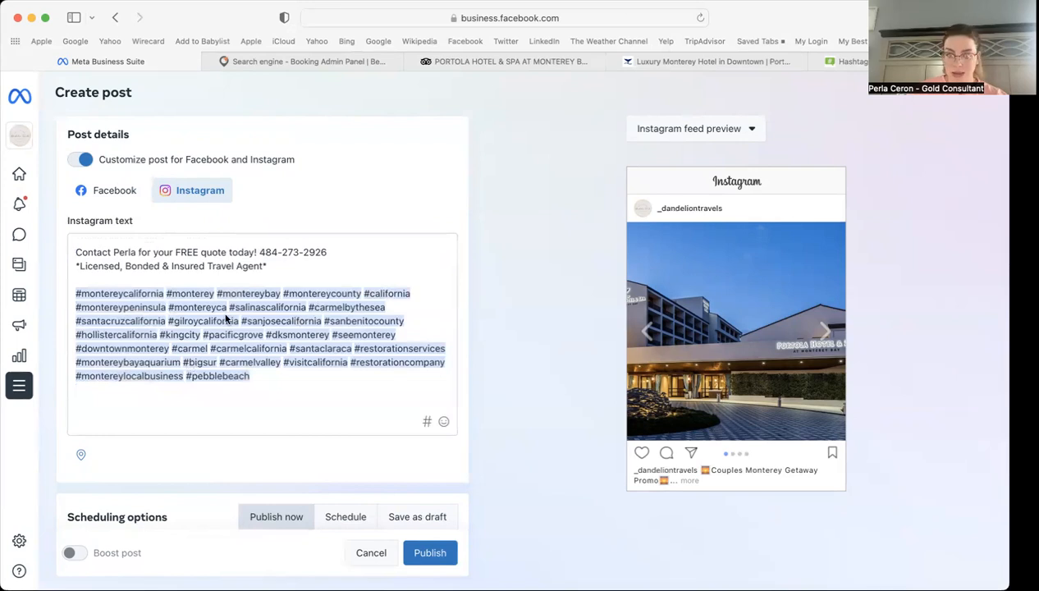
scroll(223, 315, up, 4)
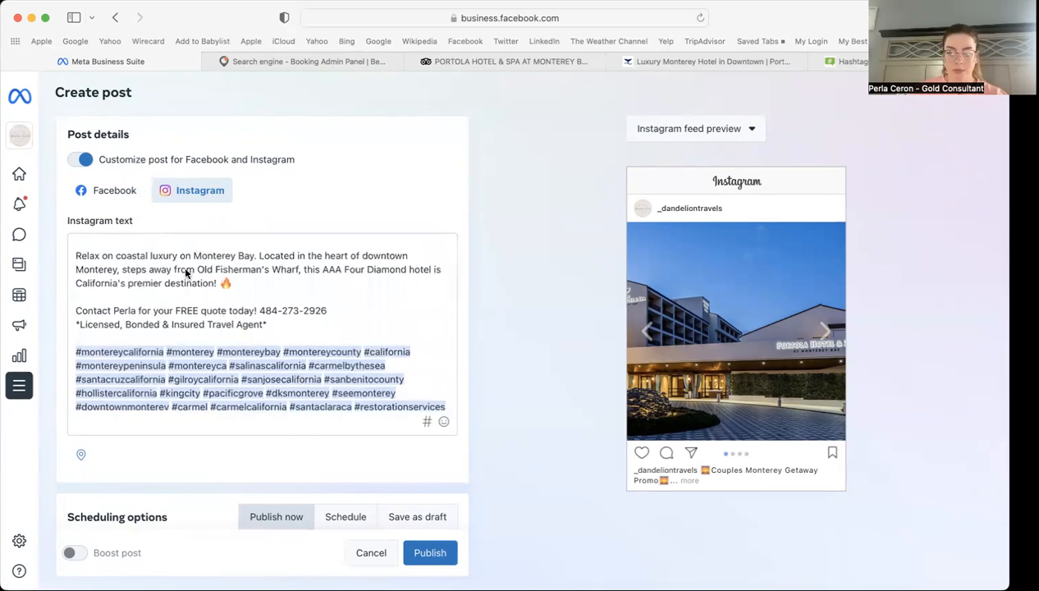
scroll(194, 275, up, 3)
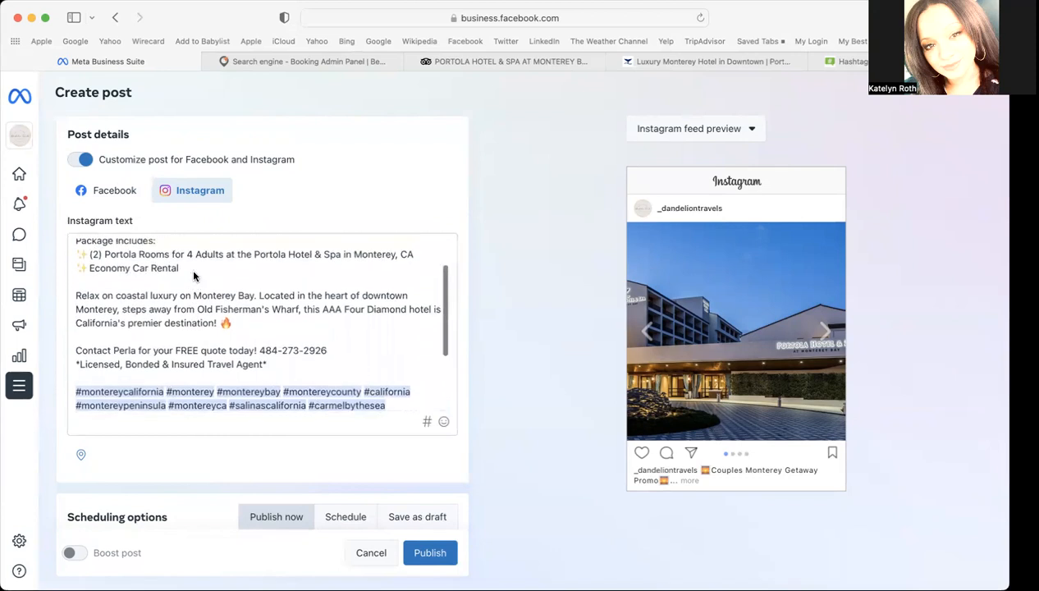
click(321, 63)
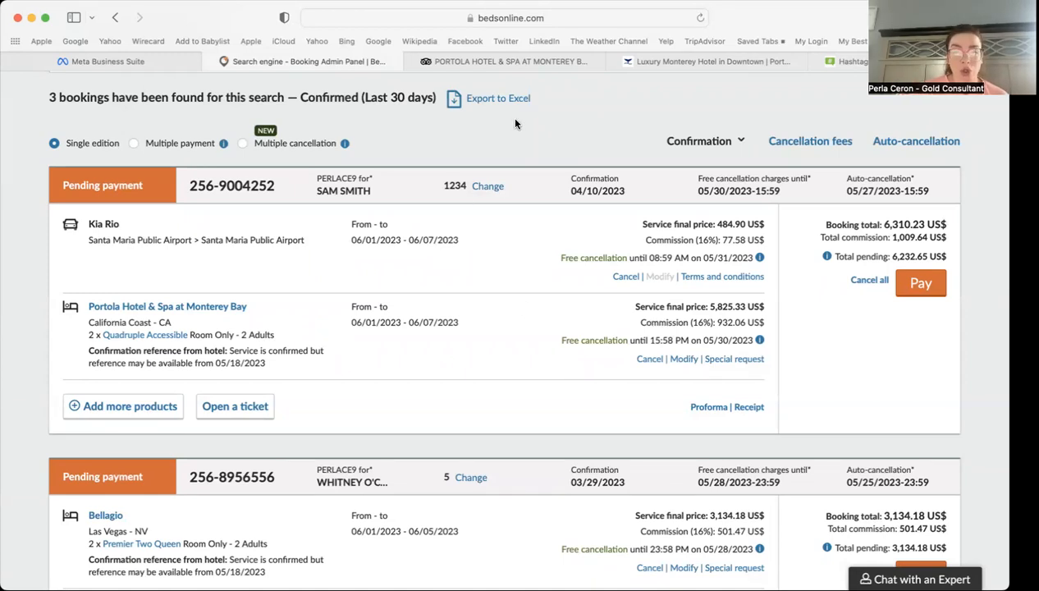
Step: Check the Portola Hotel booking's 05/30/2023 free-cancellation date, then resume editing the Instagram caption
click(137, 55)
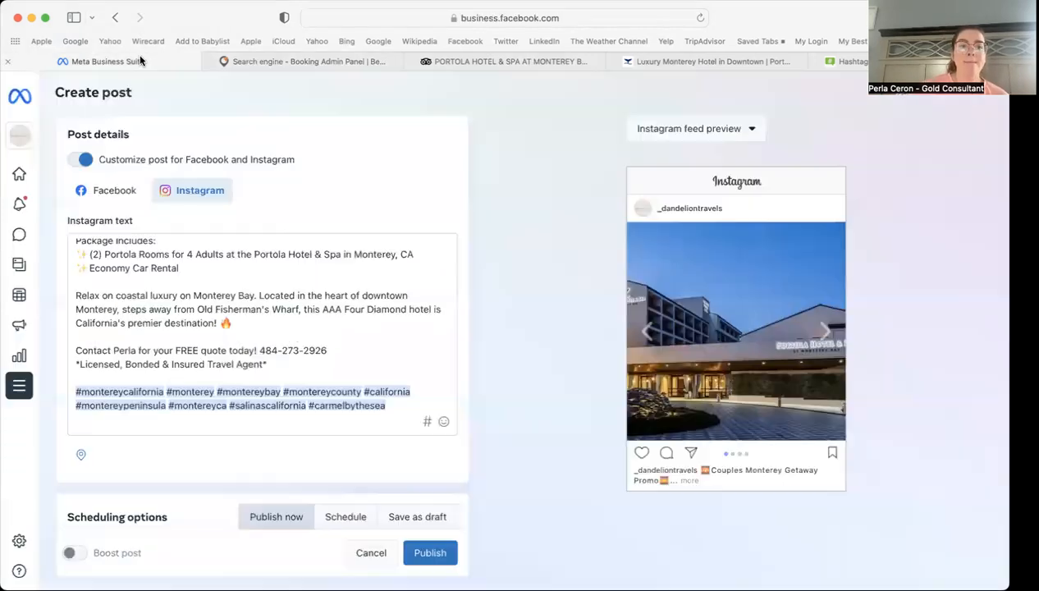
click(324, 62)
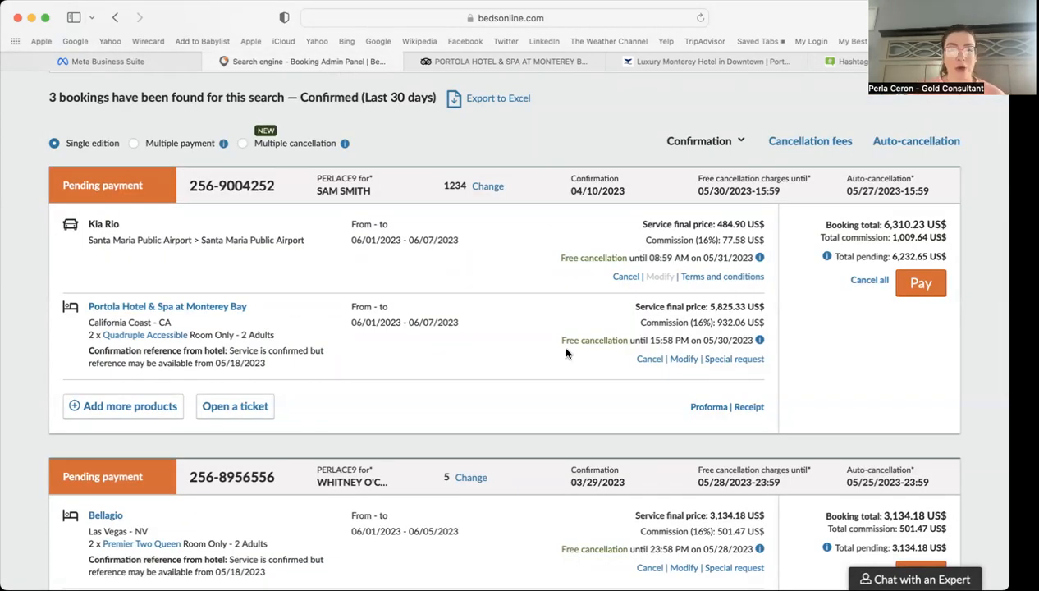
click(139, 60)
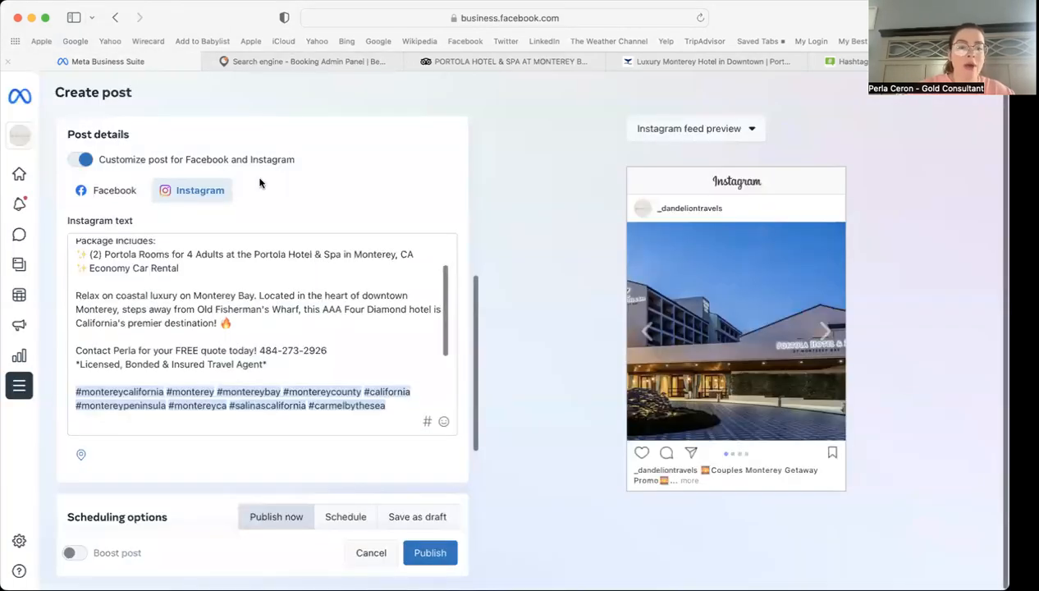
click(239, 326)
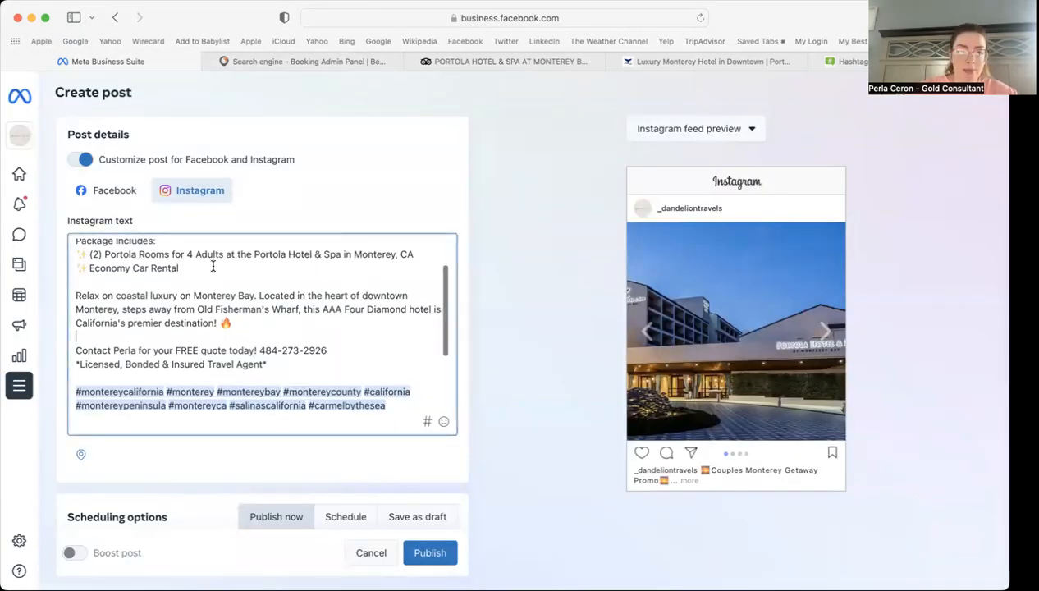
scroll(220, 274, up, 3)
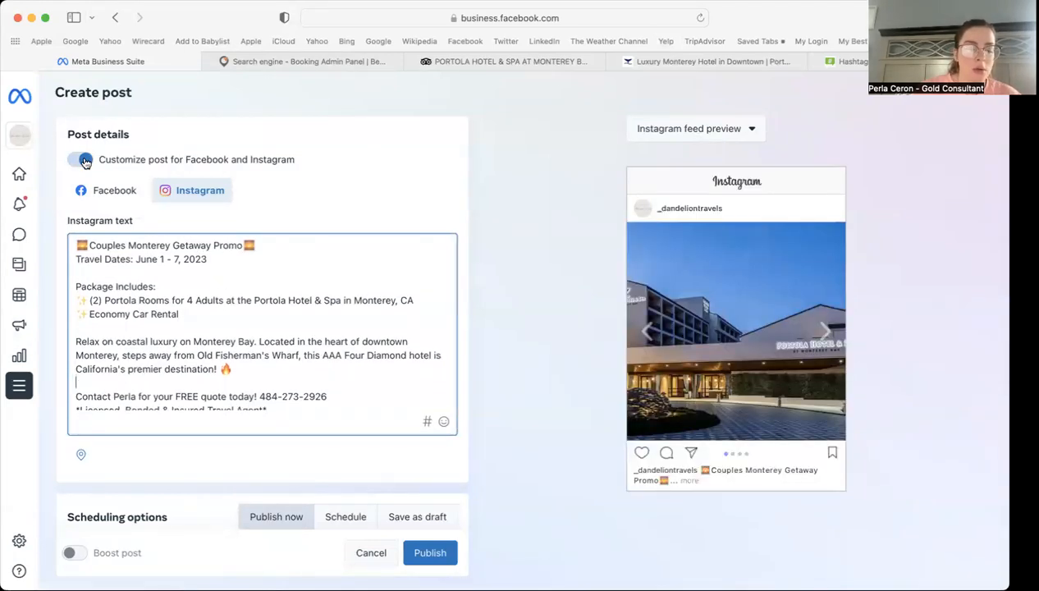
Step: Cut the 'Relax on coastal luxury' paragraph and paste it on a new line after Travel Dates
scroll(232, 374, down, 2)
drag(236, 341, 69, 309)
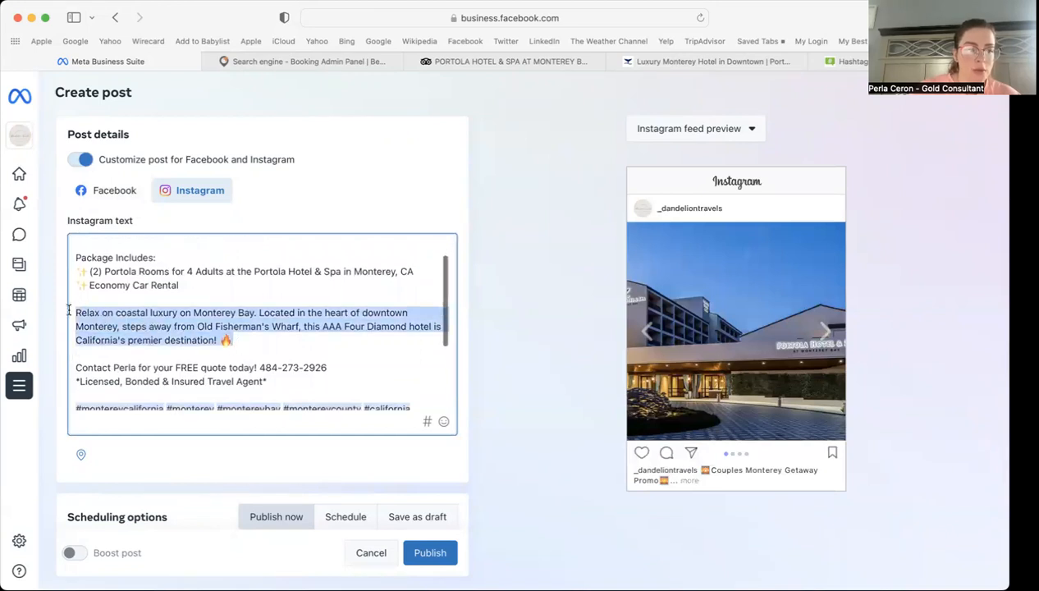
right_click(113, 319)
click(146, 376)
click(225, 257)
key(Return)
key(Return)
key(super+v)
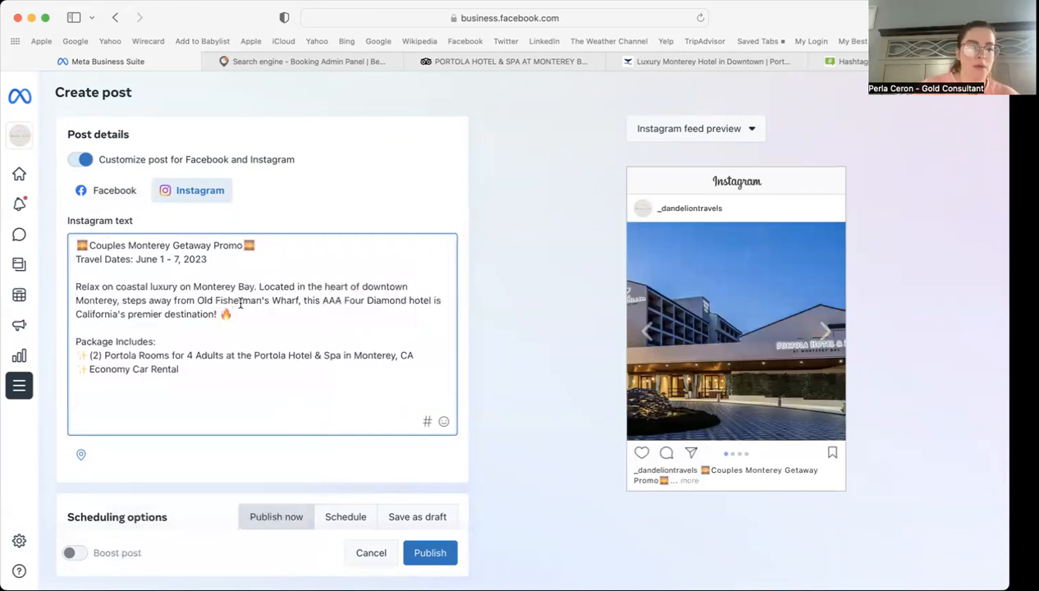
scroll(240, 302, down, 2)
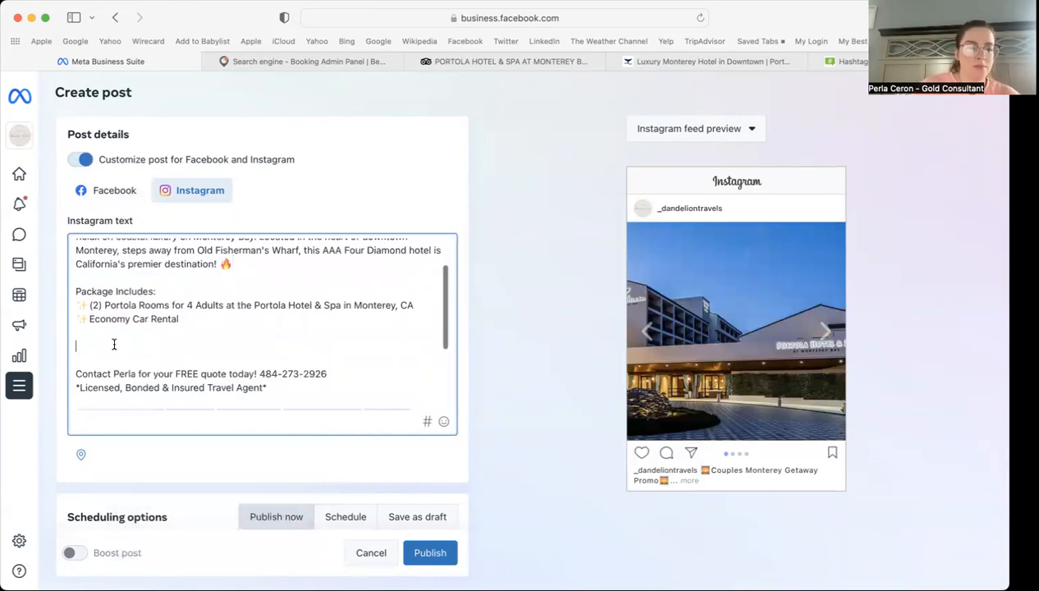
click(109, 192)
Step: Move the 'Relax on coastal luxury' paragraph in the Facebook caption to below the travel dates line
click(238, 370)
drag(238, 370, 73, 340)
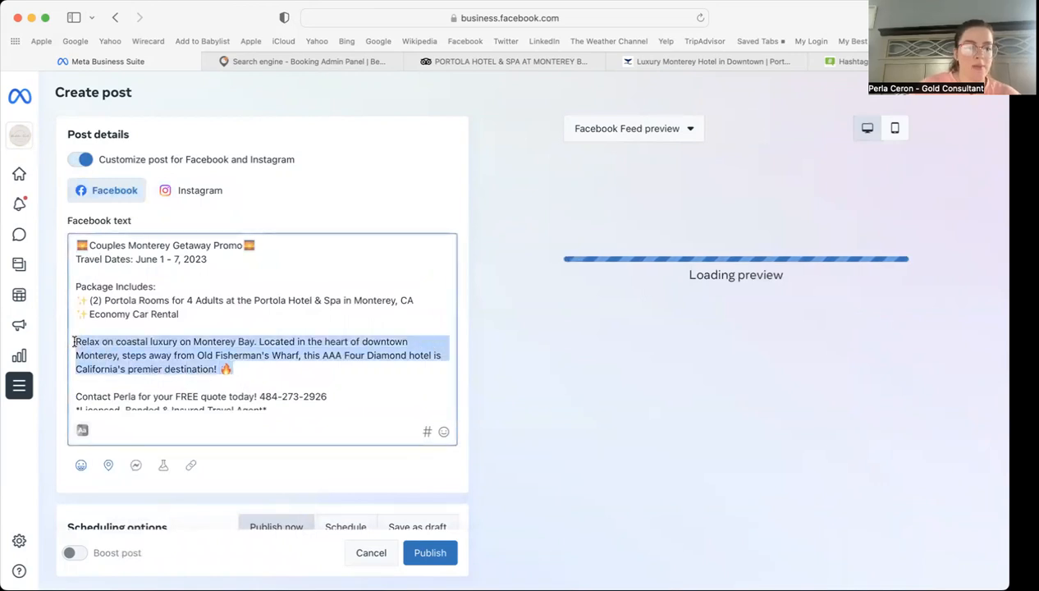
right_click(124, 349)
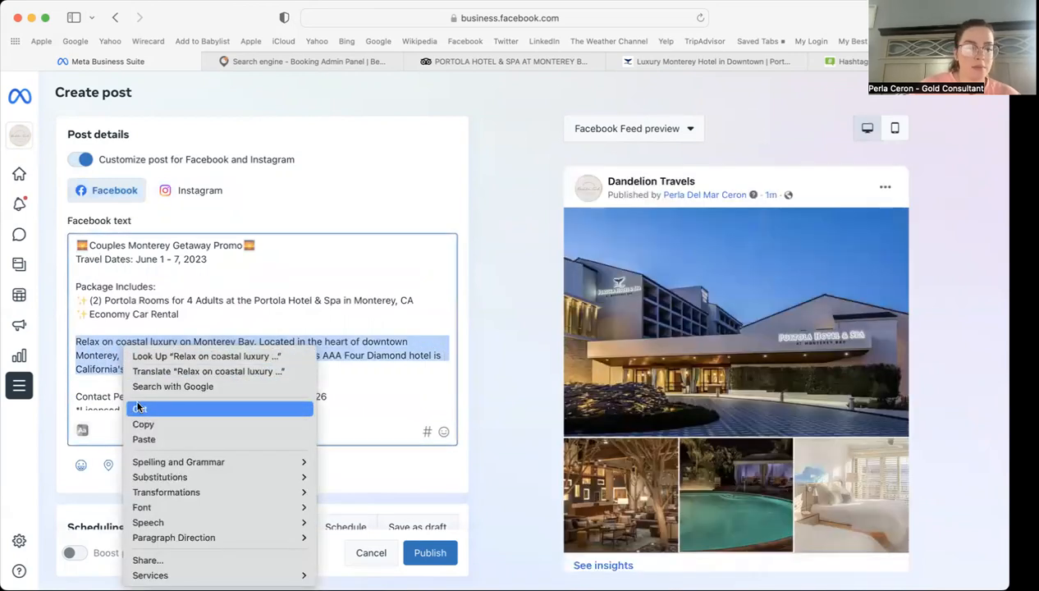
click(139, 408)
click(224, 258)
key(Return)
key(Return)
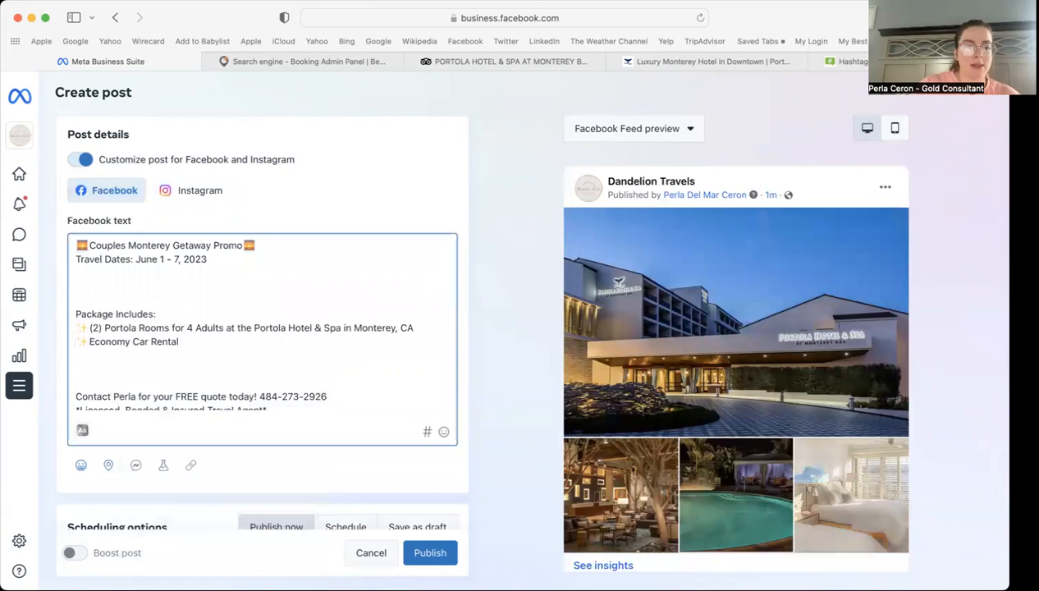
key(super+v)
Step: Type 'Reserve for NOTHING down -' above the contact line, removing the extra 'final payment' words
scroll(242, 327, down, 2)
click(107, 341)
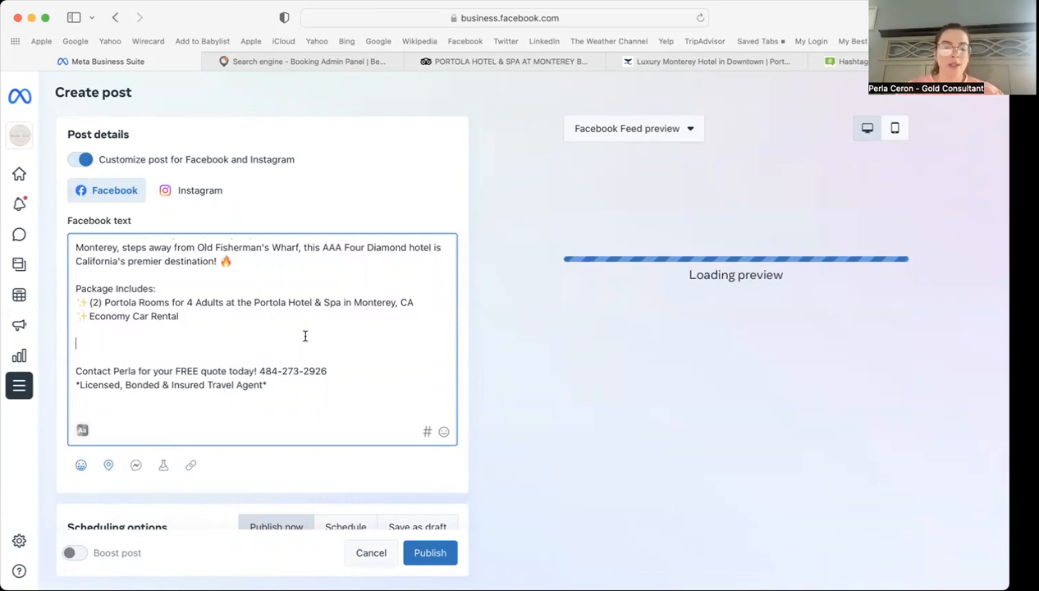
text(Res)
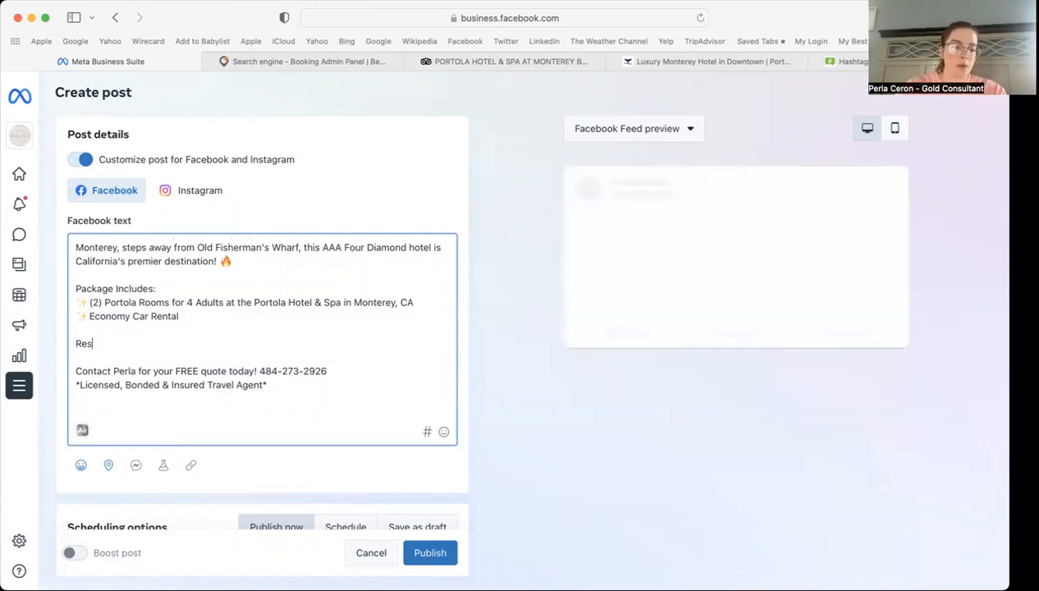
text(er)
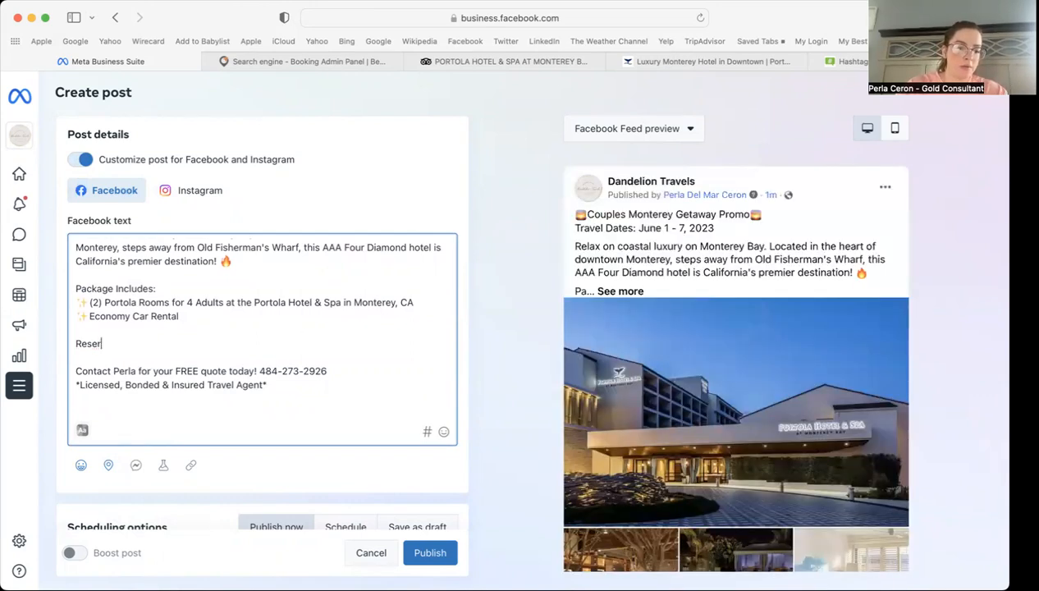
text(e e for nothing)
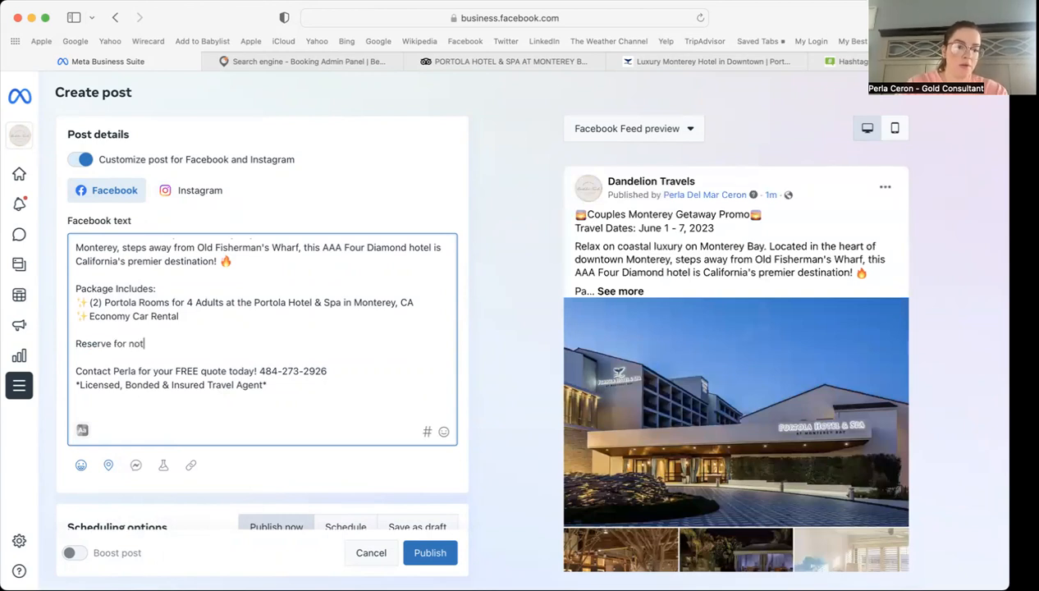
key(BackSpace)
key(BackSpace)
key(BackSpace)
key(BackSpace)
text(NOTHING down)
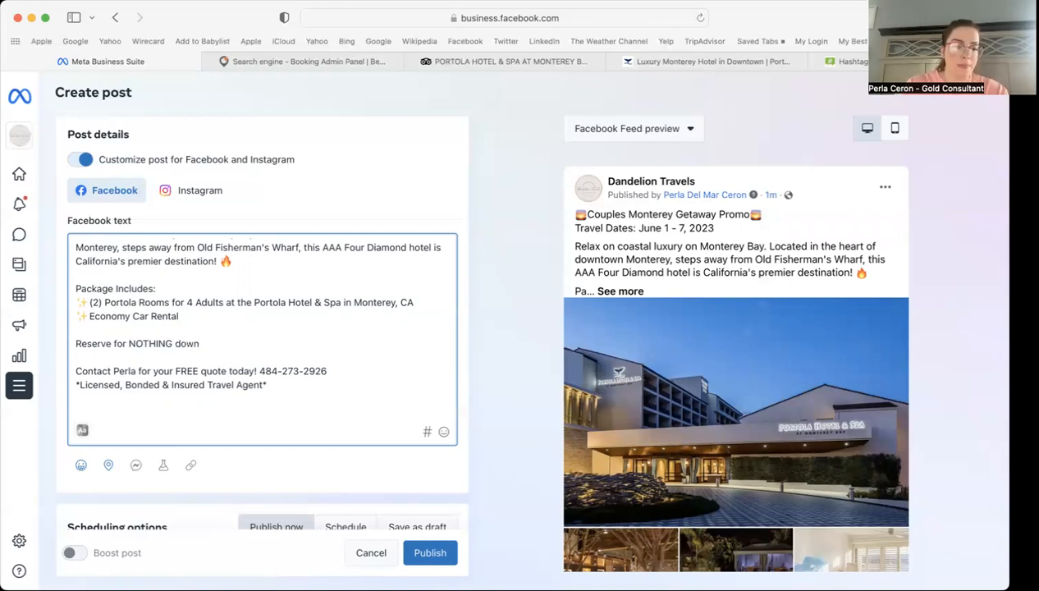
text( - finall)
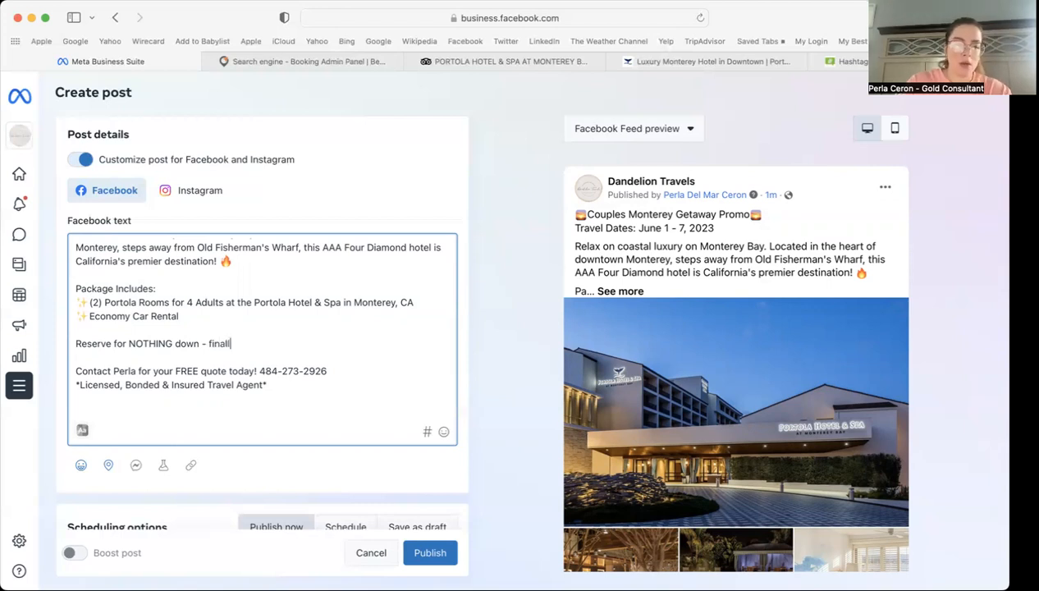
key(BackSpace)
text( payment)
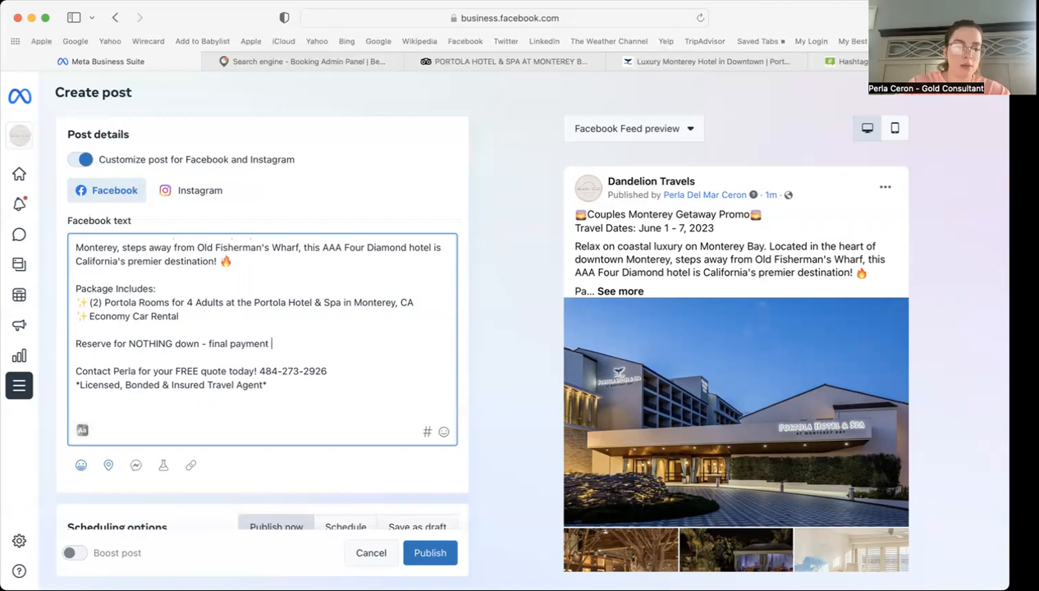
drag(276, 343, 207, 343)
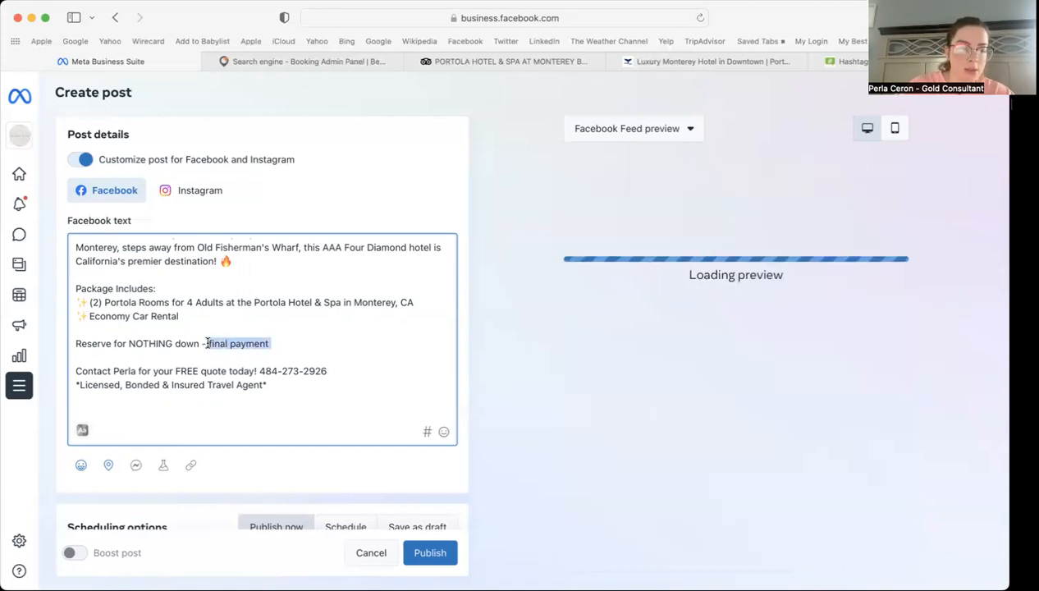
key(BackSpace)
click(301, 64)
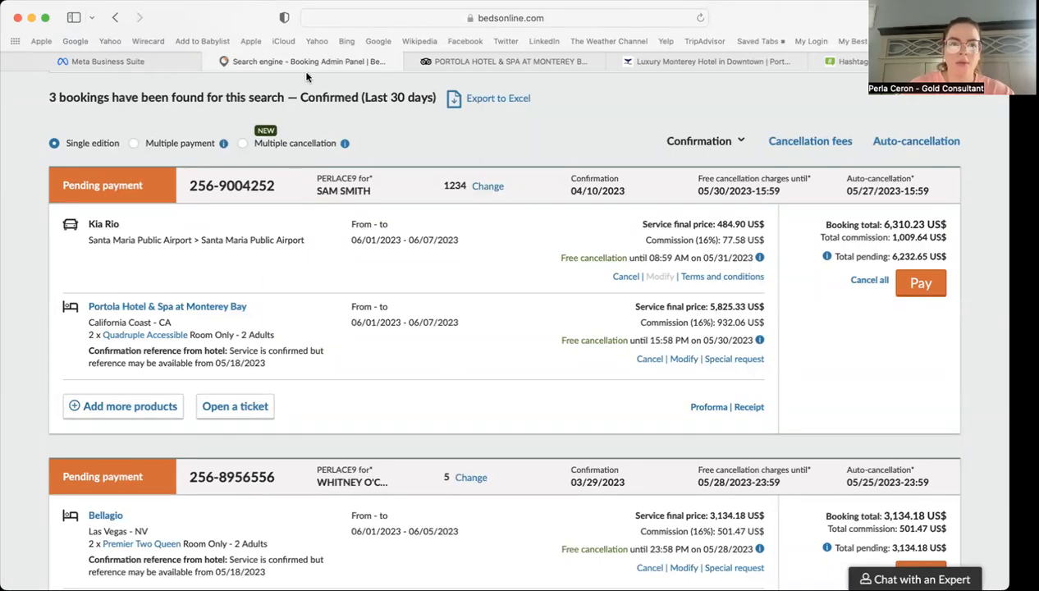
click(128, 62)
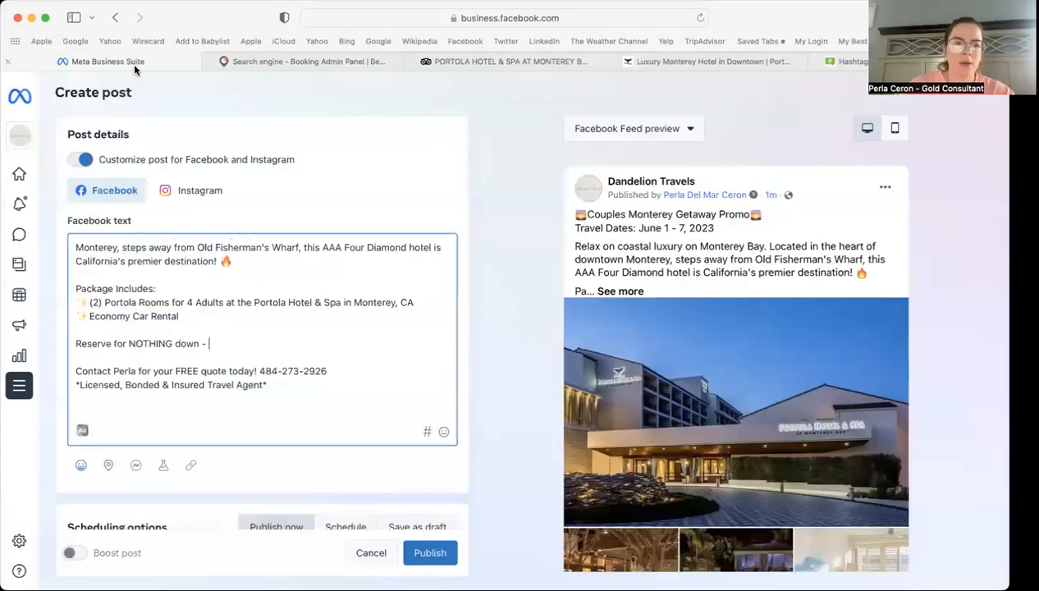
Step: Complete the line with 'payments due May 30th' followed by a winking emoji
click(218, 343)
text(paymen)
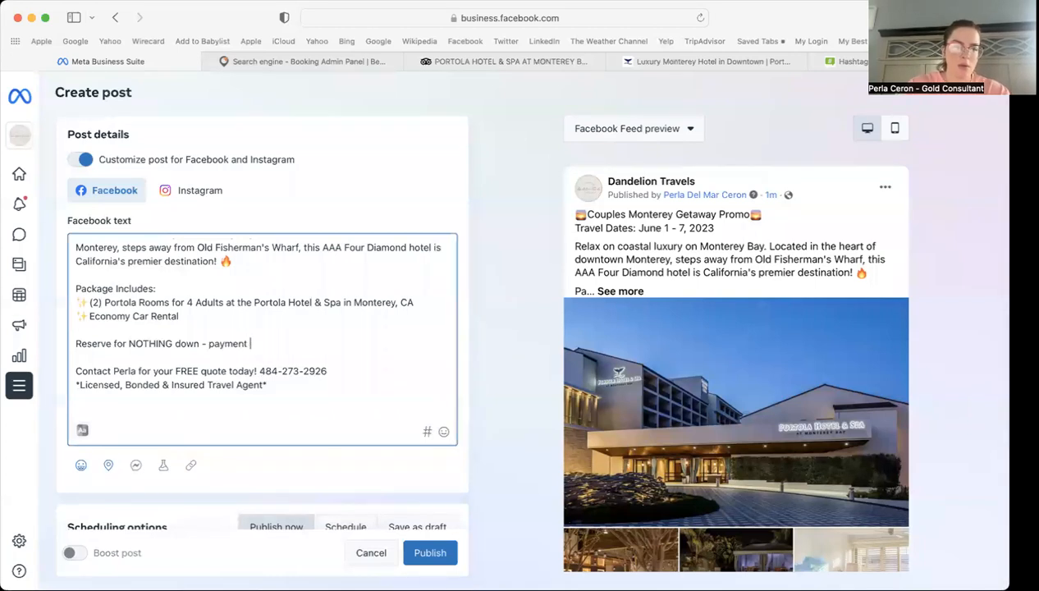
text(ts due May 30th)
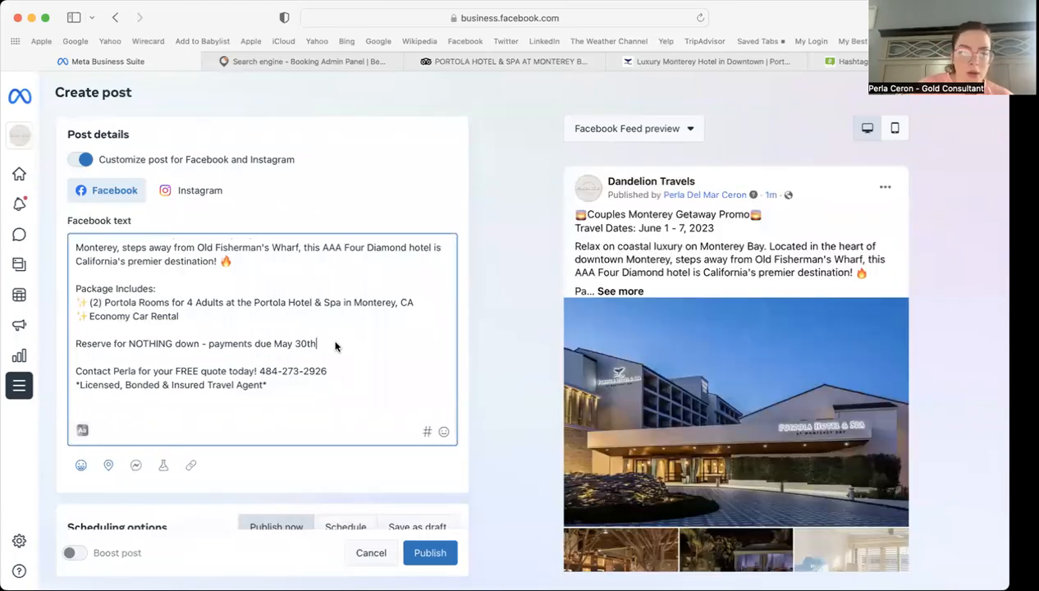
click(443, 431)
click(441, 302)
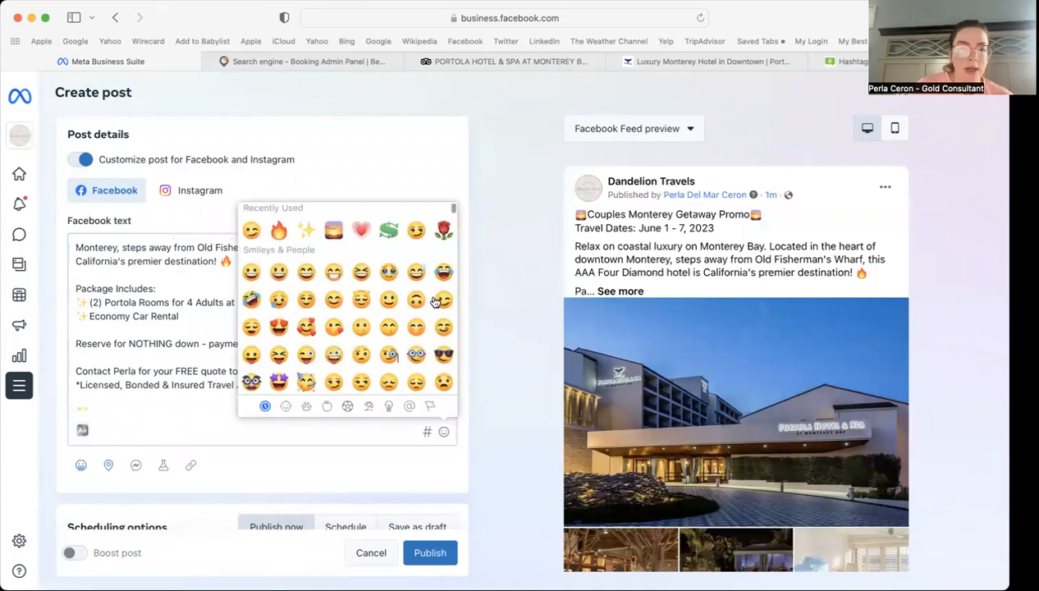
click(182, 341)
scroll(330, 345, down, 1)
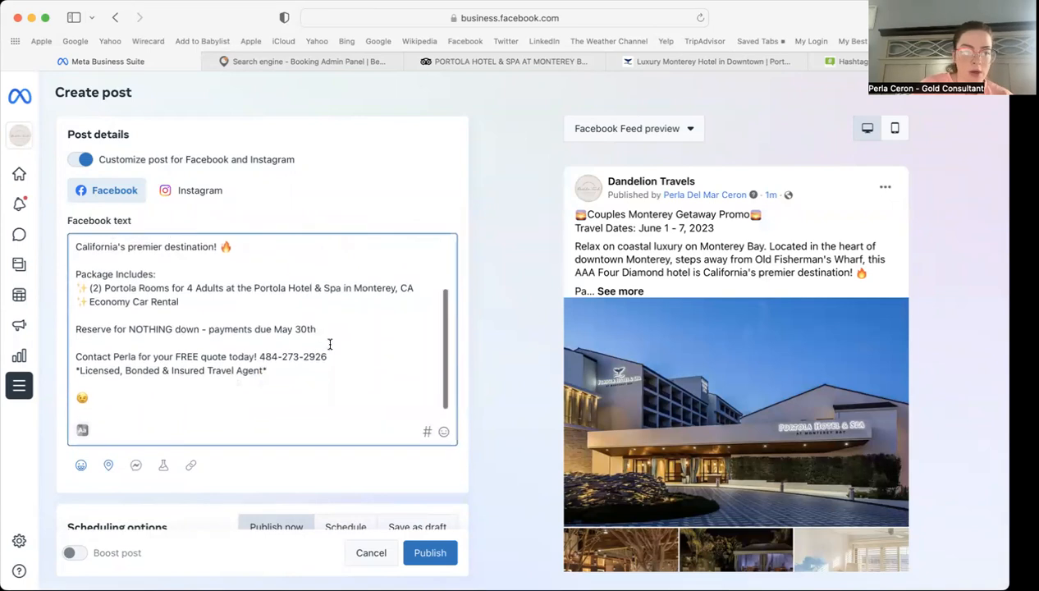
right_click(80, 403)
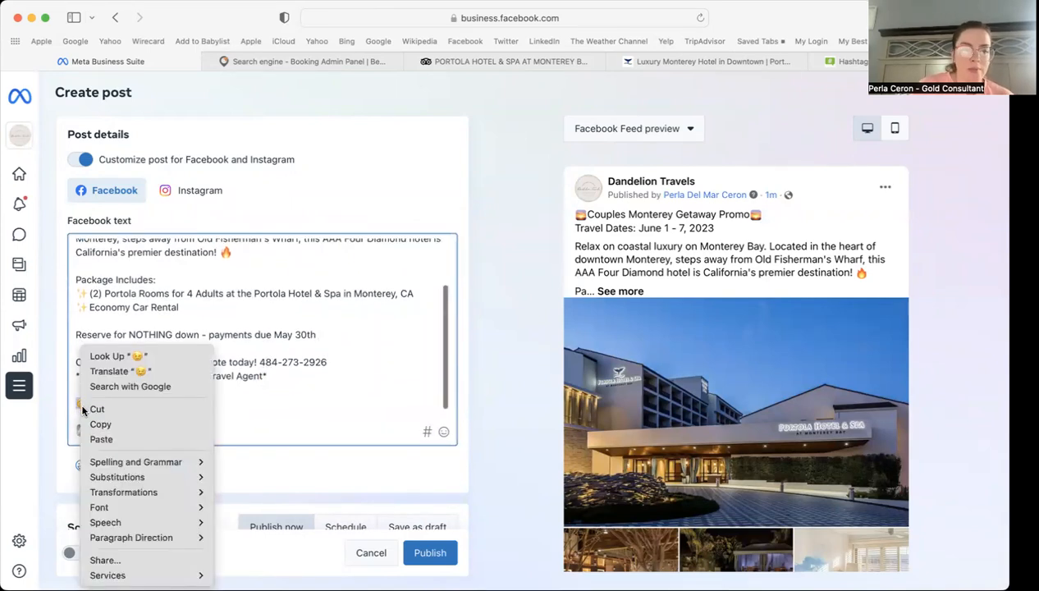
click(98, 406)
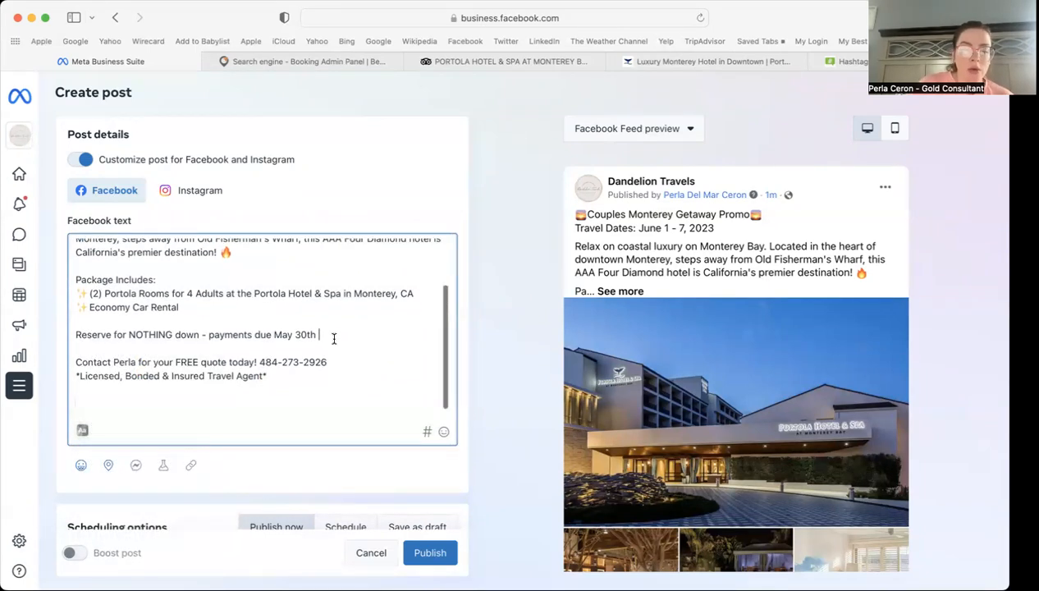
key(super+v)
Step: Copy the whole 'Reserve for NOTHING down - payments due May 30th' line
drag(333, 335, 69, 332)
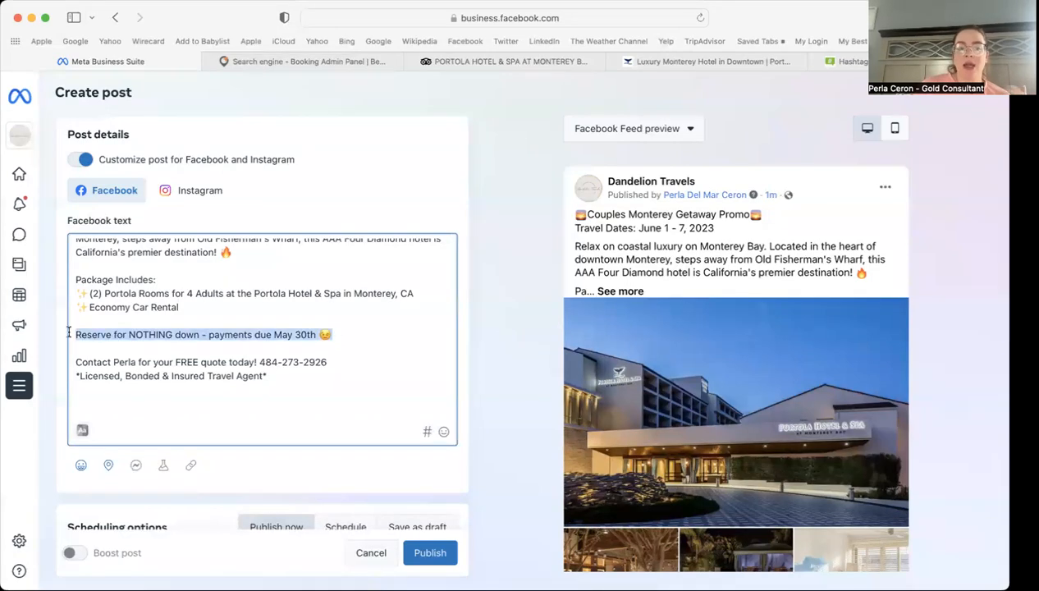
right_click(129, 333)
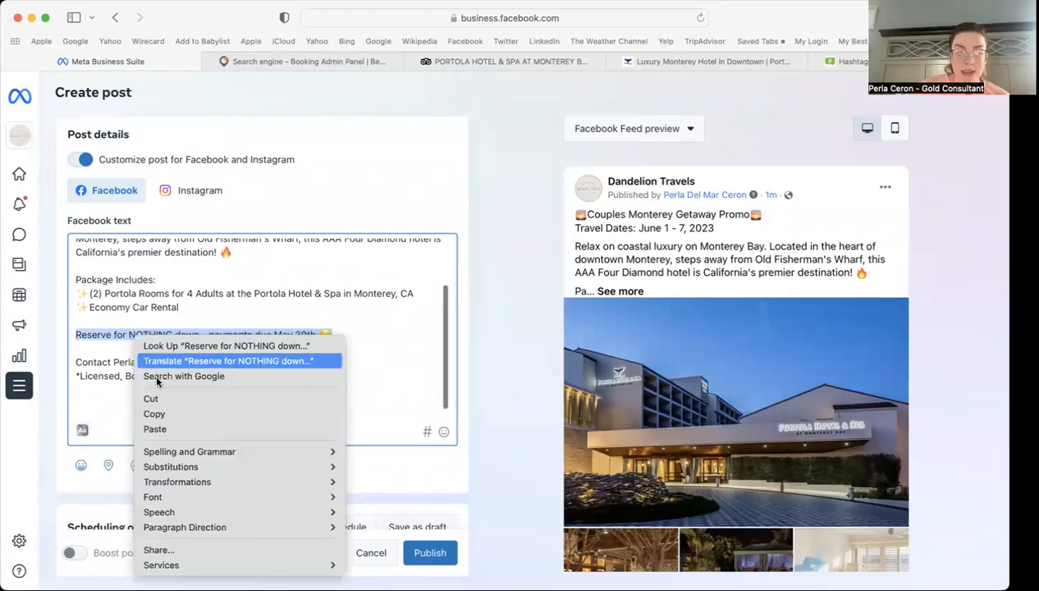
click(164, 417)
click(346, 333)
scroll(346, 333, down, 1)
scroll(345, 332, up, 2)
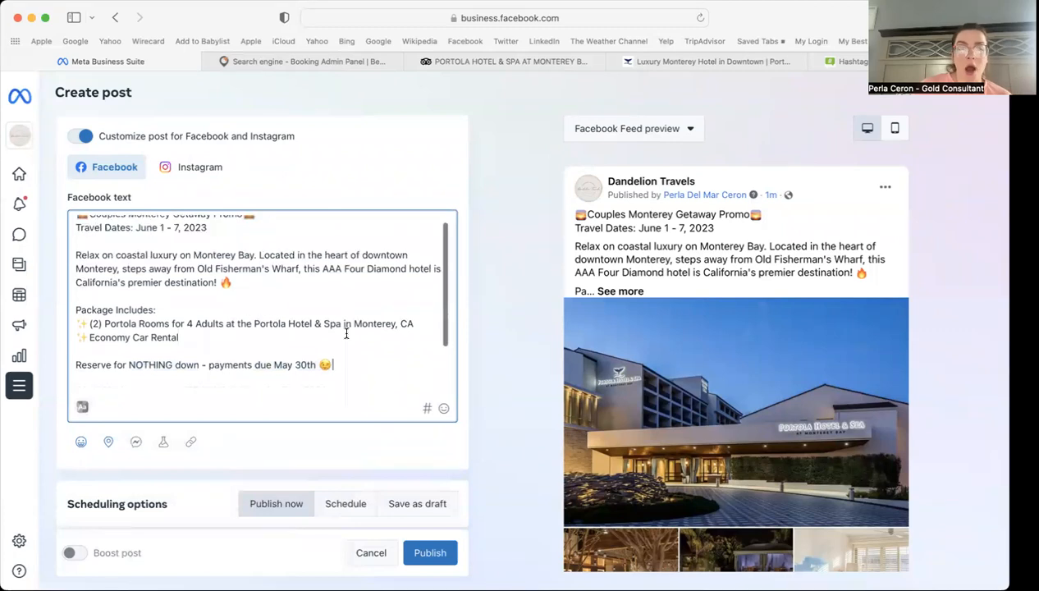
scroll(443, 283, up, 1)
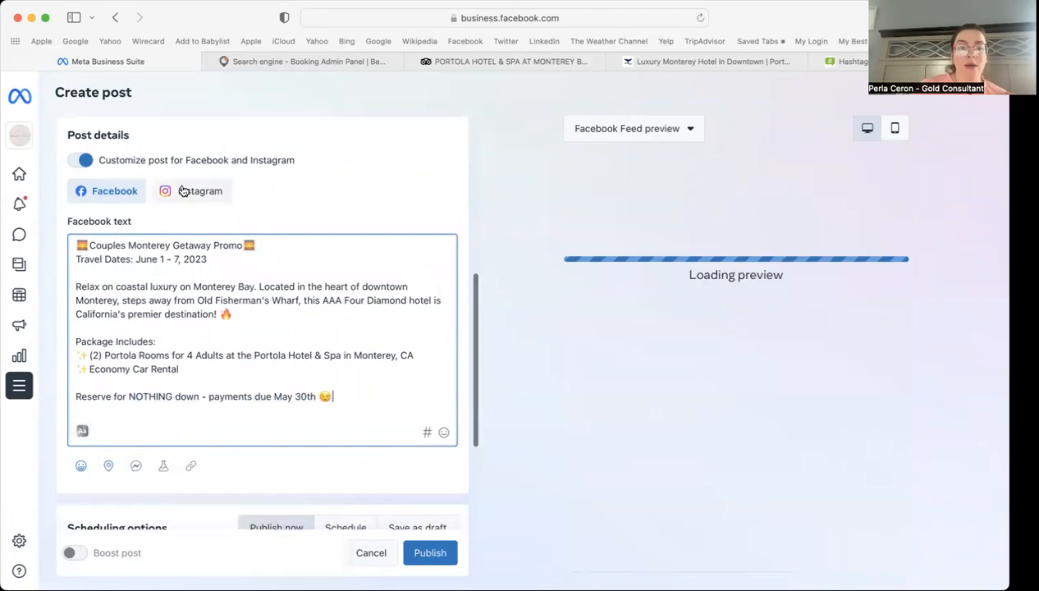
Step: Paste the reserve line into the Instagram caption, prefixed 'Book with us and' with lowercase 'reserve'
click(185, 191)
scroll(159, 356, down, 2)
click(112, 340)
key(super+v)
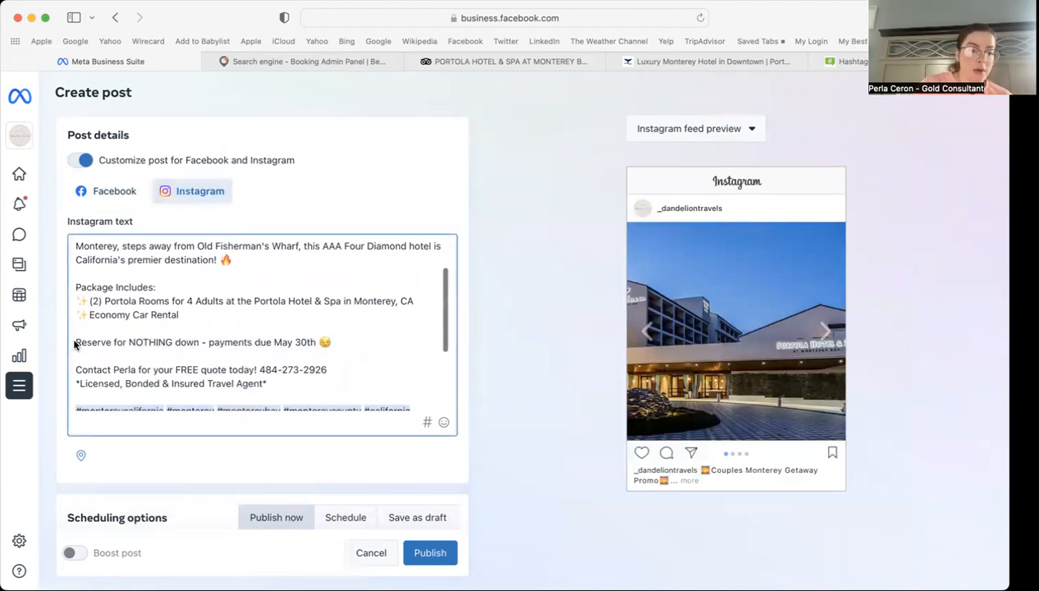
click(75, 343)
text(Book w)
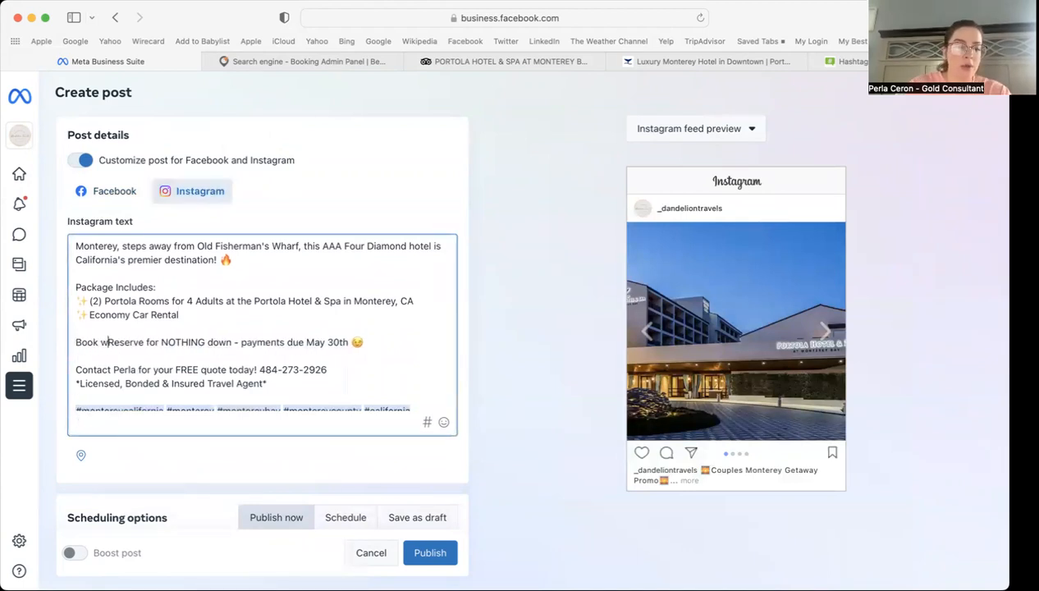
text(ith us)
text(and)
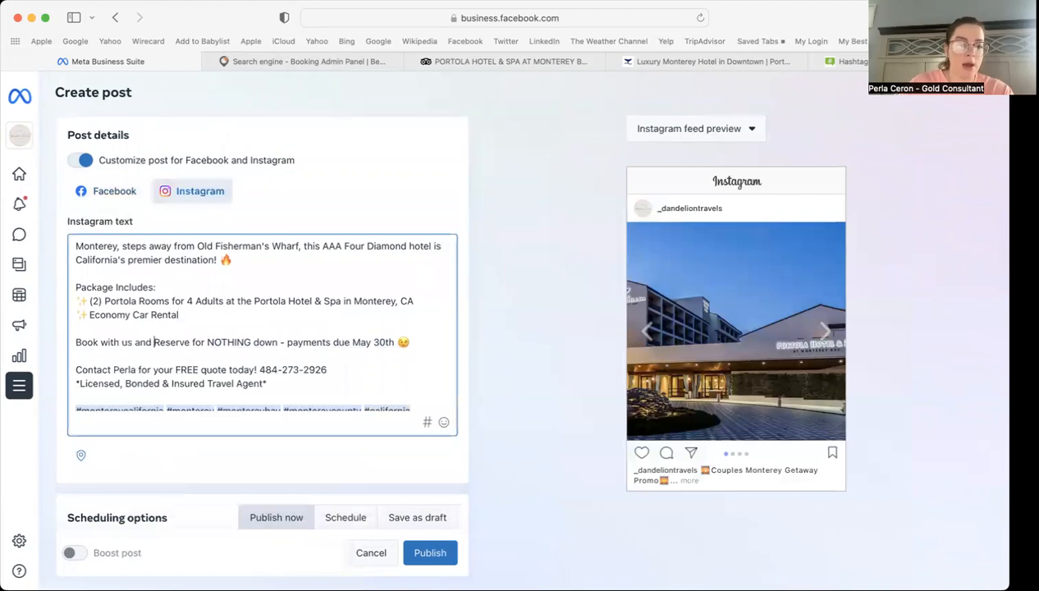
key(BackSpace)
text(r)
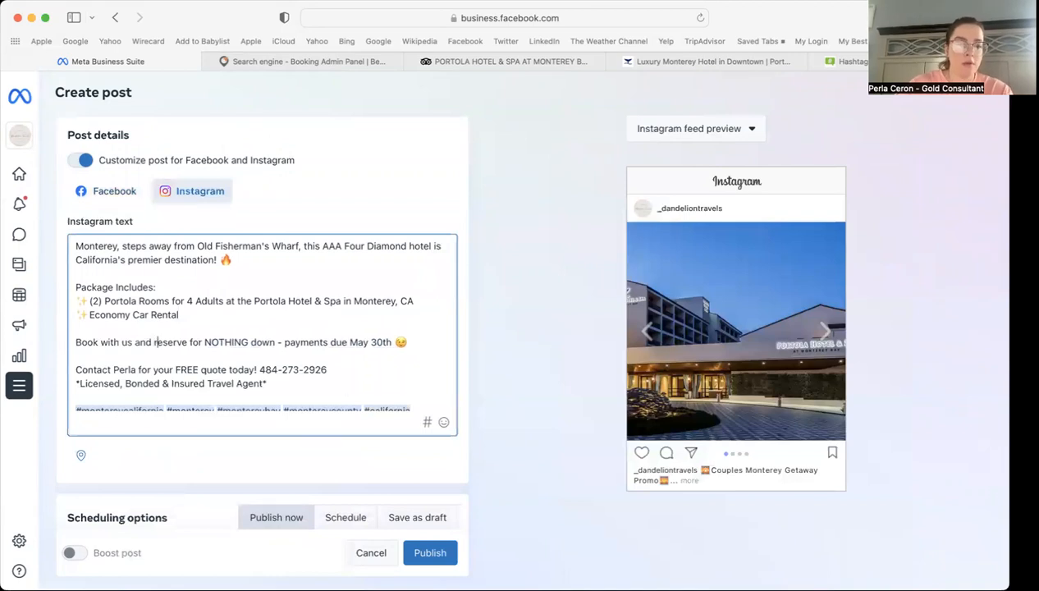
click(420, 343)
click(111, 190)
Step: Prefix the Facebook reserve line with 'Book with me and', lowercase 'reserve', then review the Instagram caption
scroll(80, 364, down, 2)
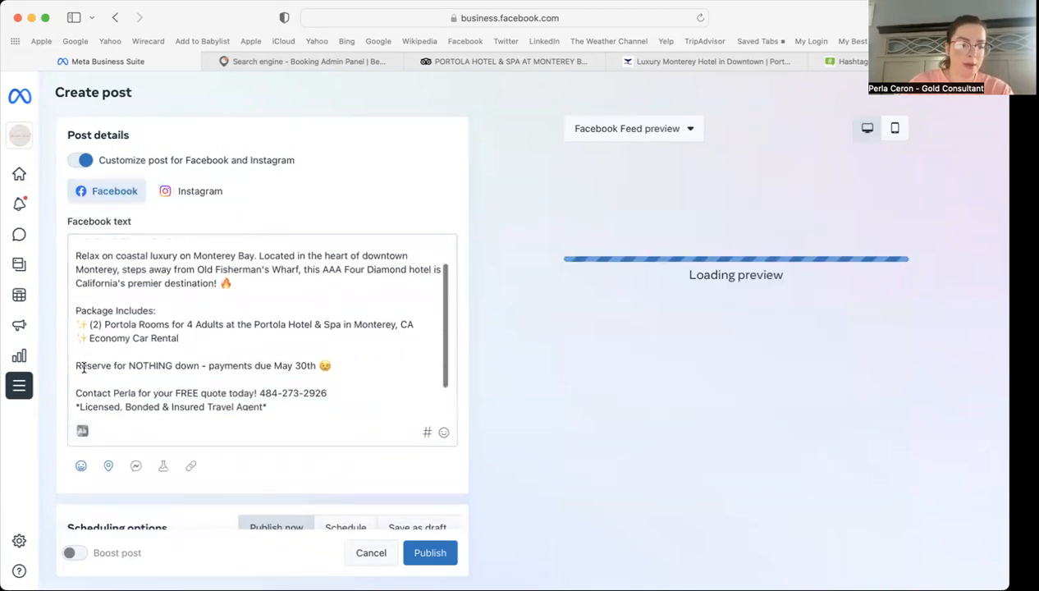
click(77, 365)
text(Book)
key(Delete)
text(with me )
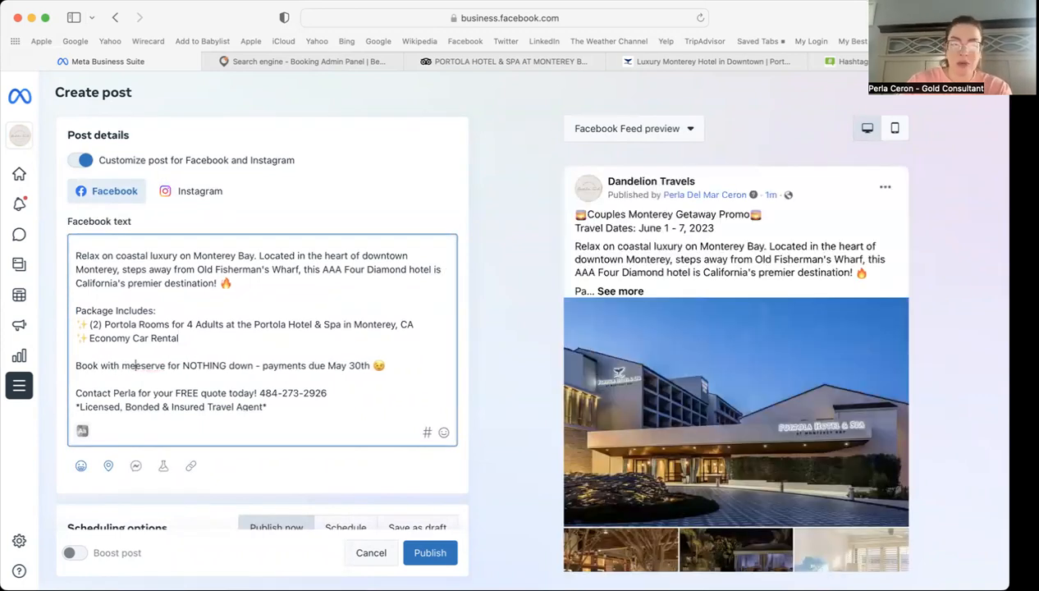
text(and r)
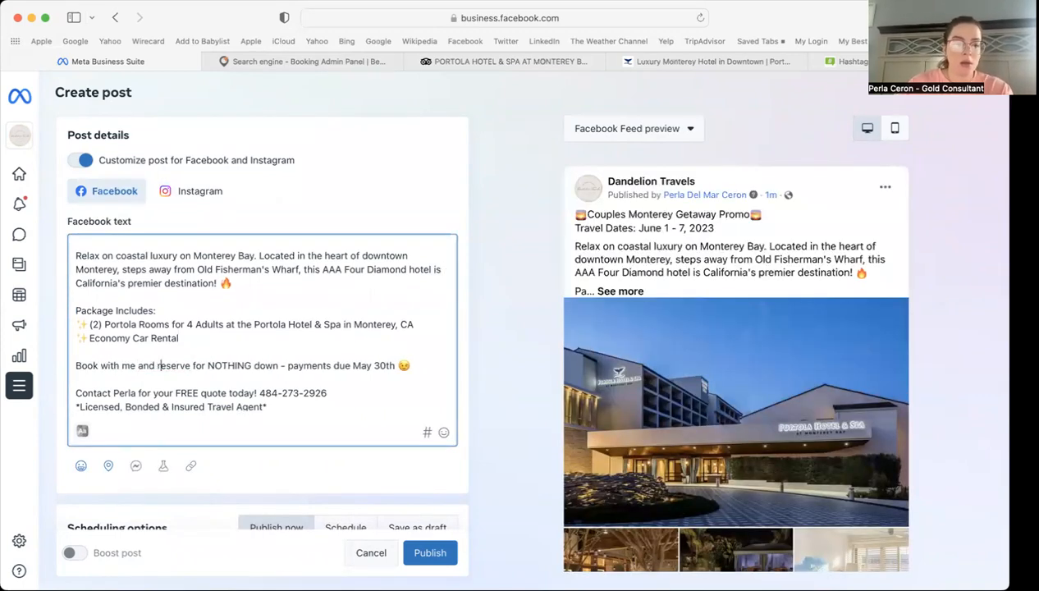
click(424, 366)
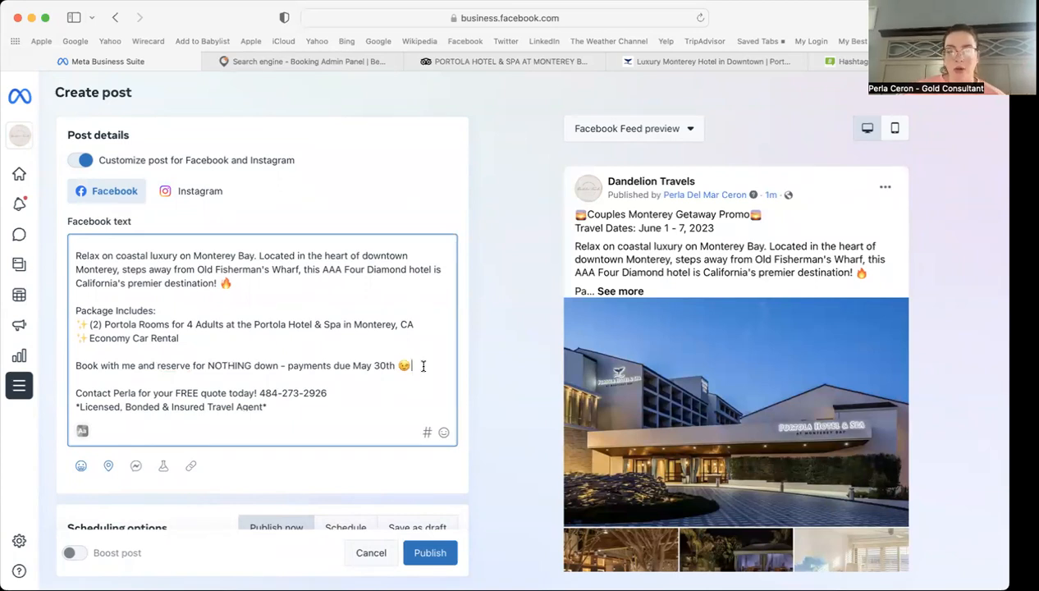
scroll(205, 315, down, 2)
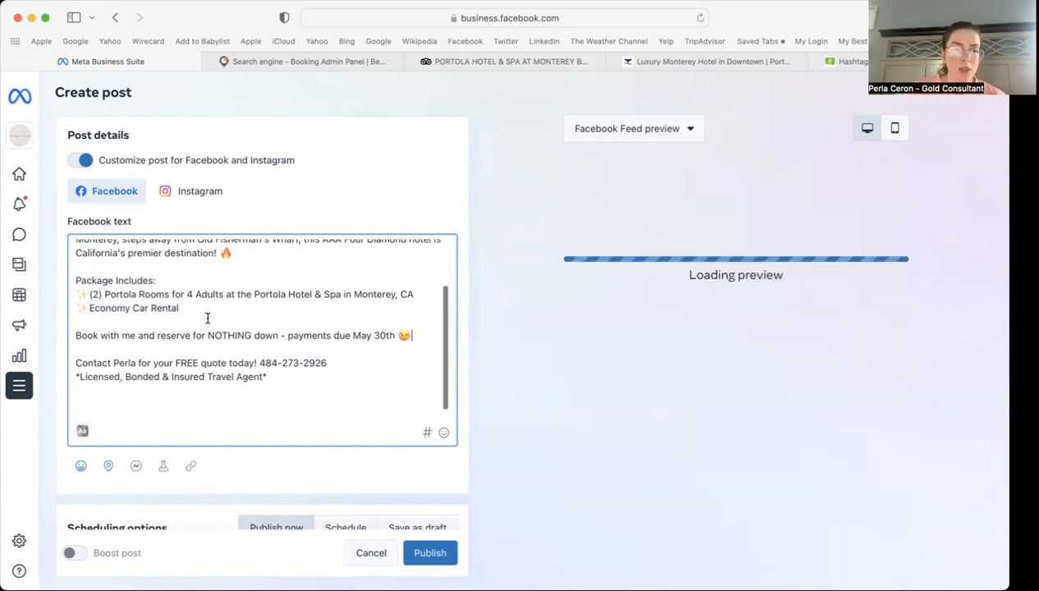
click(197, 196)
scroll(246, 309, down, 5)
scroll(247, 308, up, 4)
scroll(246, 308, up, 3)
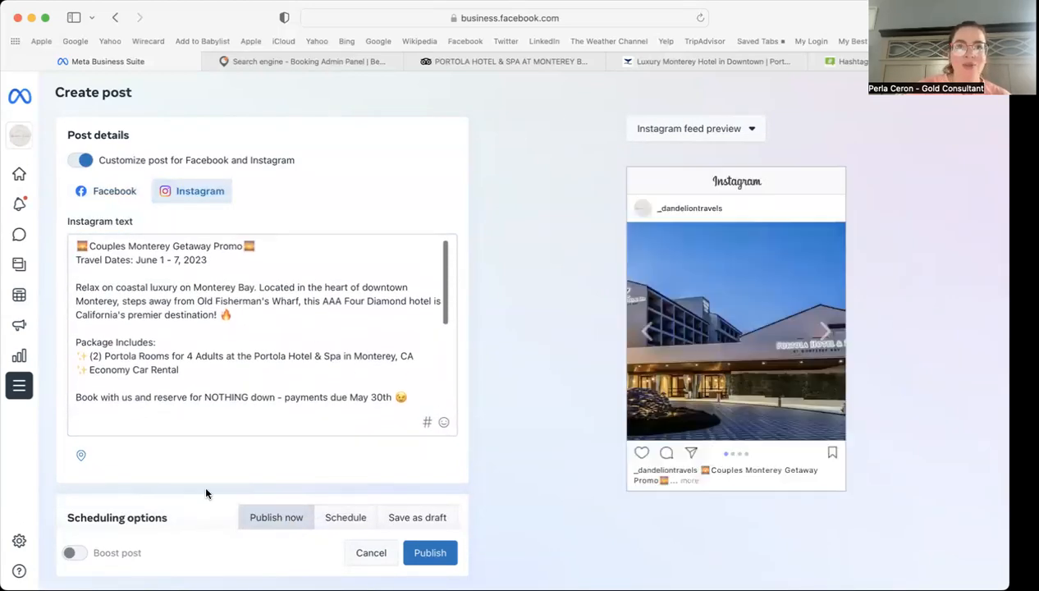
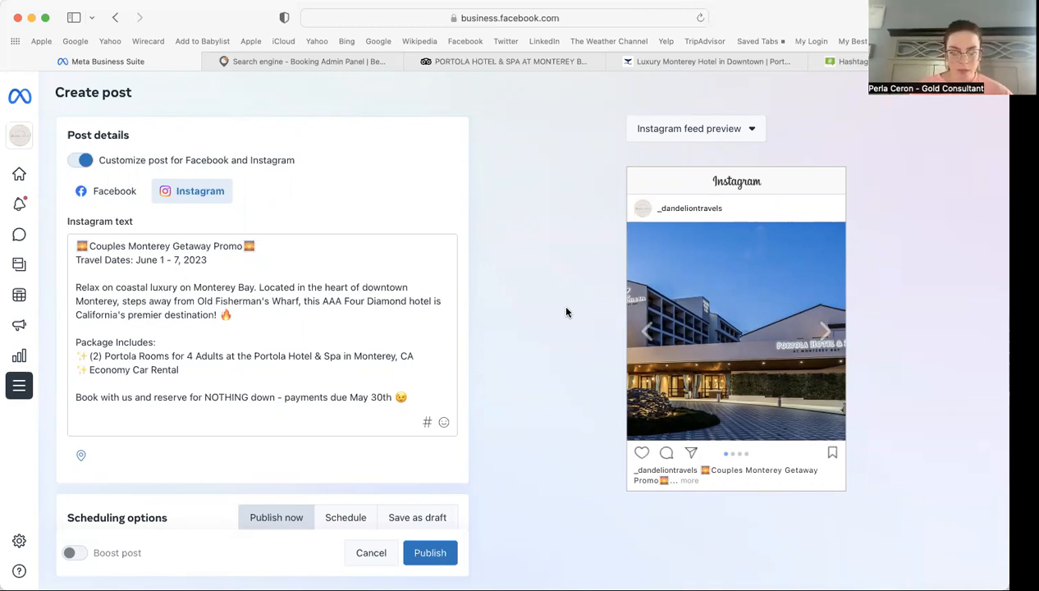
Step: Compare the Facebook and Instagram captions and retype 'us' in the Facebook 'Book with us' line
click(113, 192)
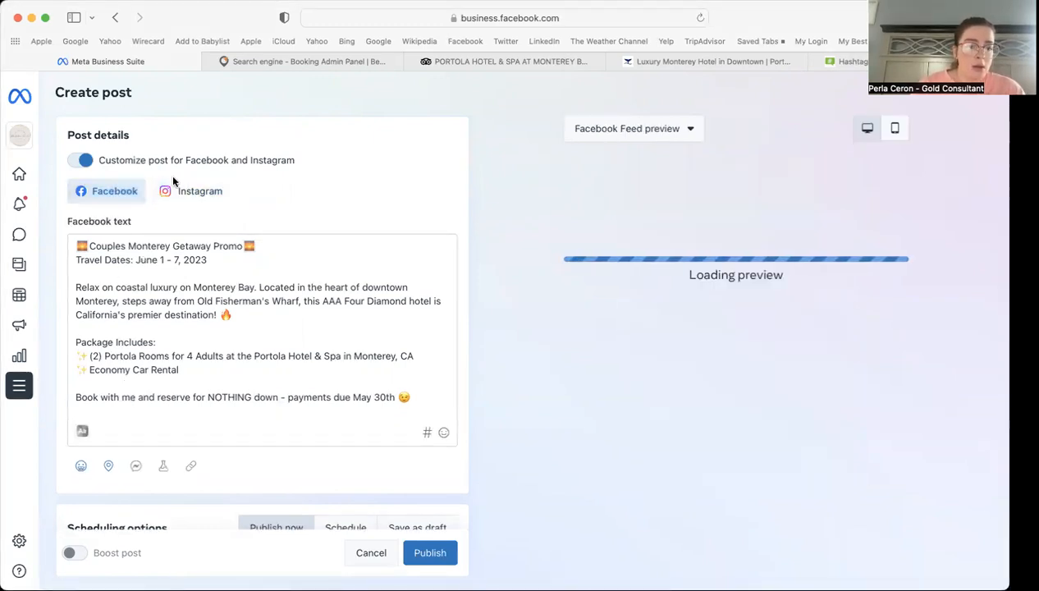
click(174, 192)
click(115, 192)
click(133, 393)
key(BackSpace)
key(BackSpace)
text(us)
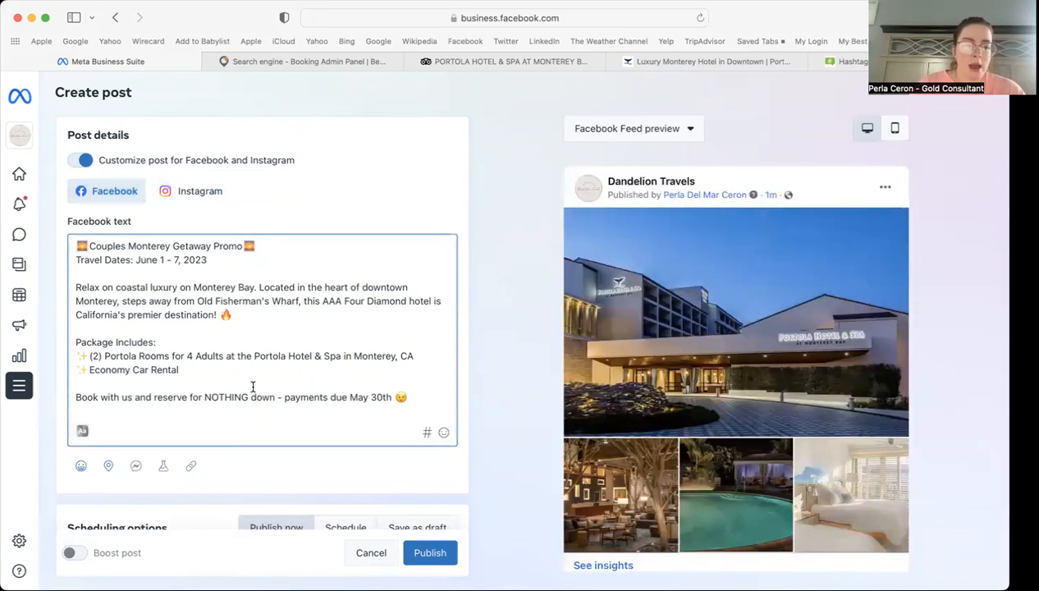
Step: Review the Instagram caption and hashtags, then publish the post to Facebook and Instagram
scroll(279, 392, down, 3)
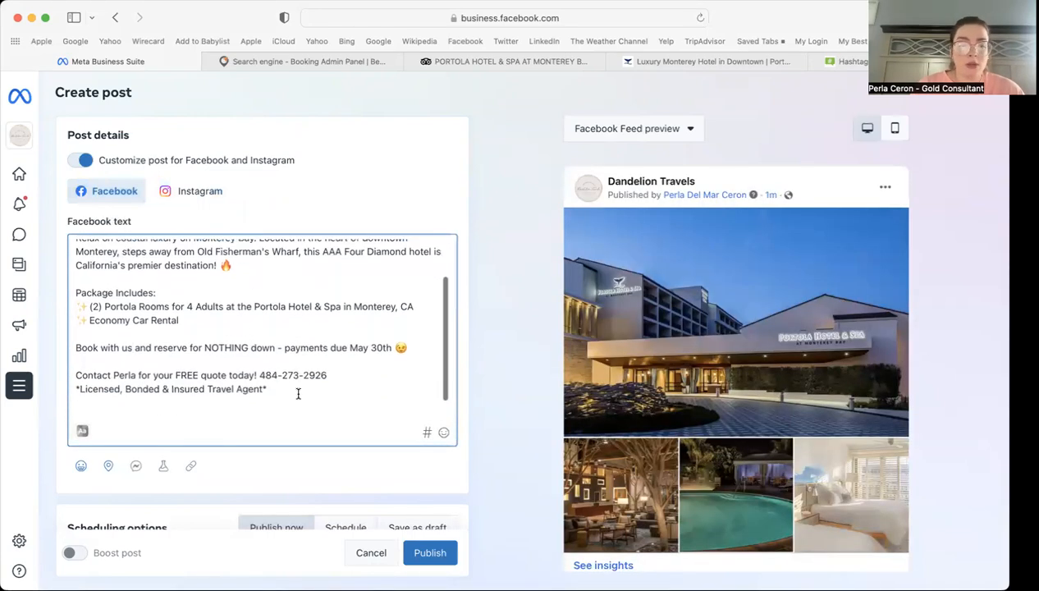
click(197, 191)
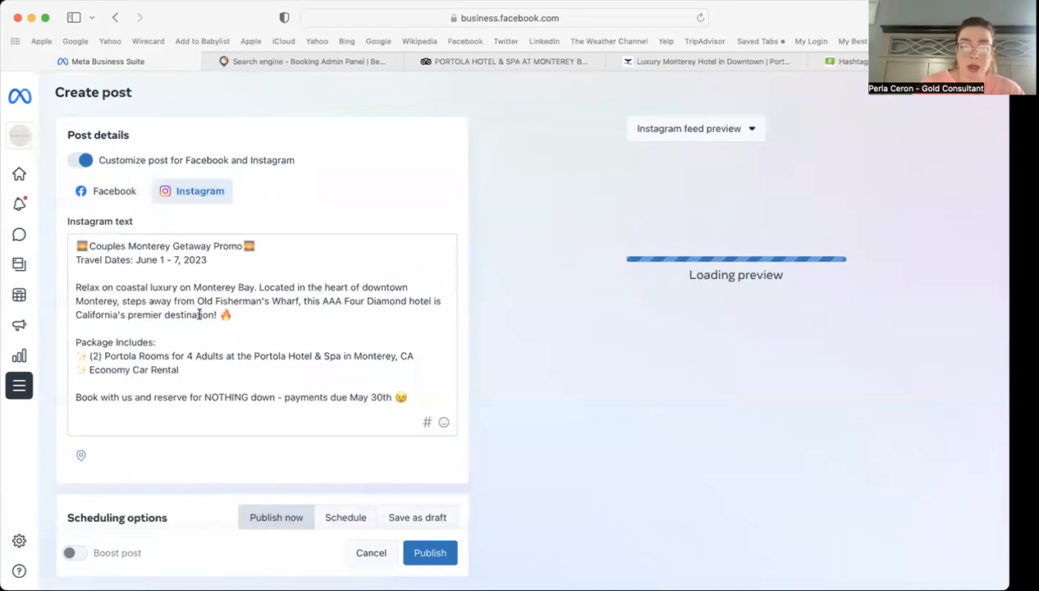
scroll(200, 314, down, 5)
scroll(200, 314, down, 3)
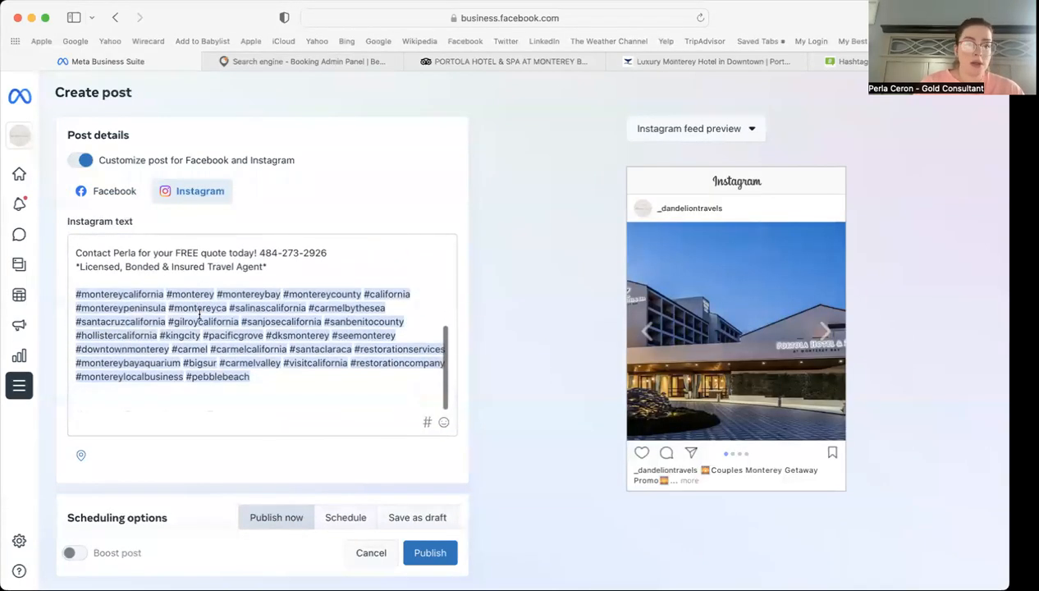
scroll(404, 487, down, 5)
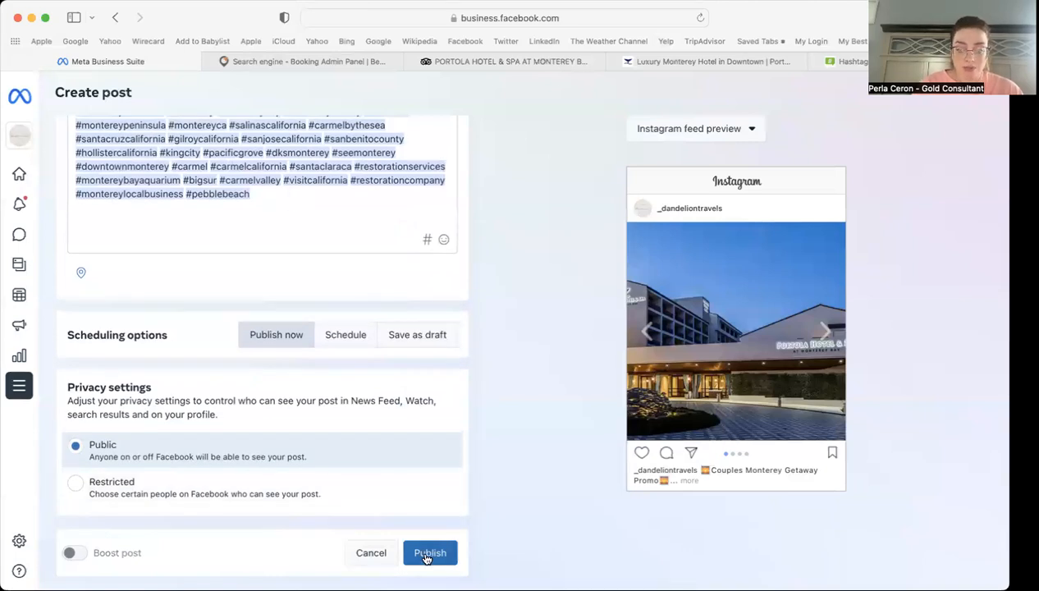
click(428, 554)
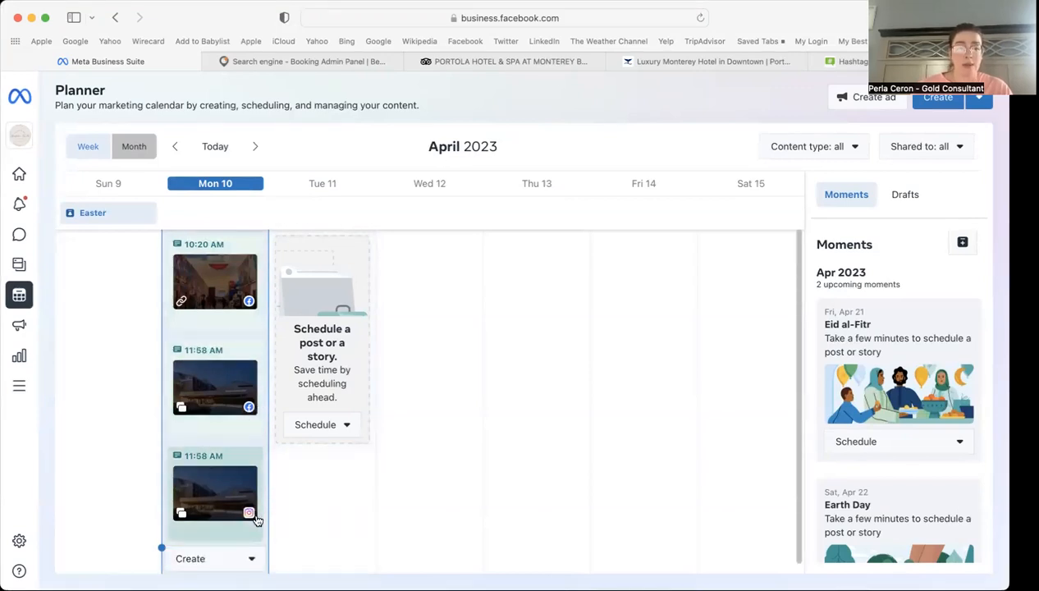
Step: Go to Home and find the April 10, 11:58 AM Facebook and Instagram posts in the Planner
click(20, 174)
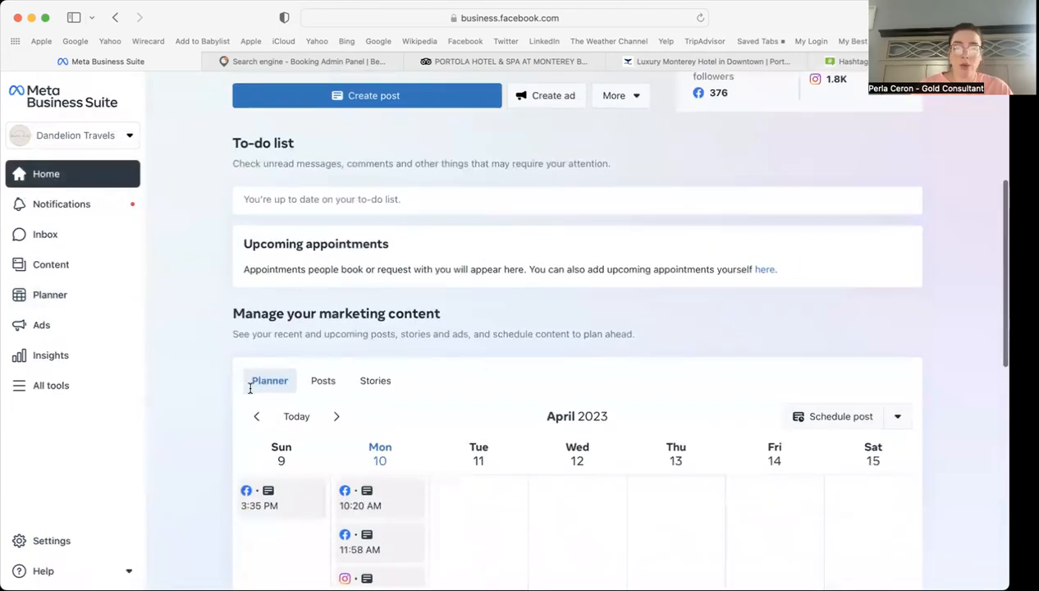
scroll(249, 388, down, 5)
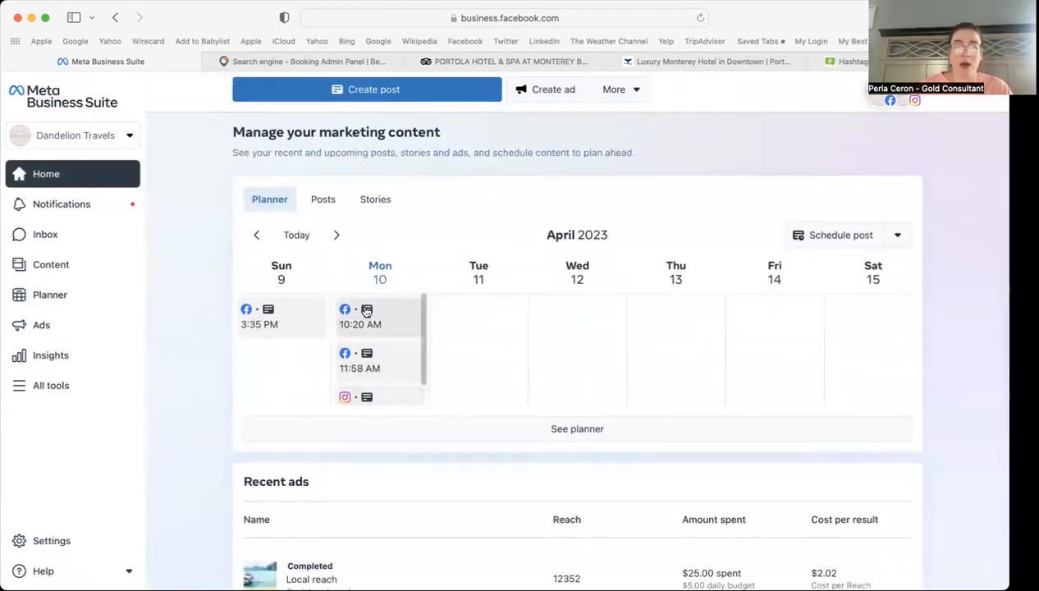
scroll(381, 365, down, 2)
scroll(383, 376, up, 2)
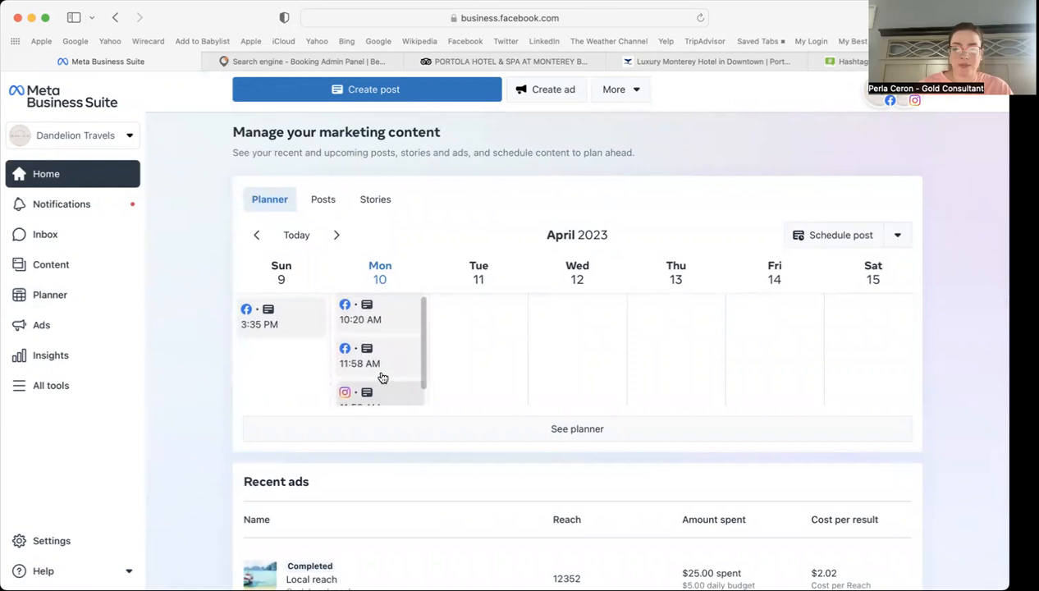
scroll(222, 331, up, 3)
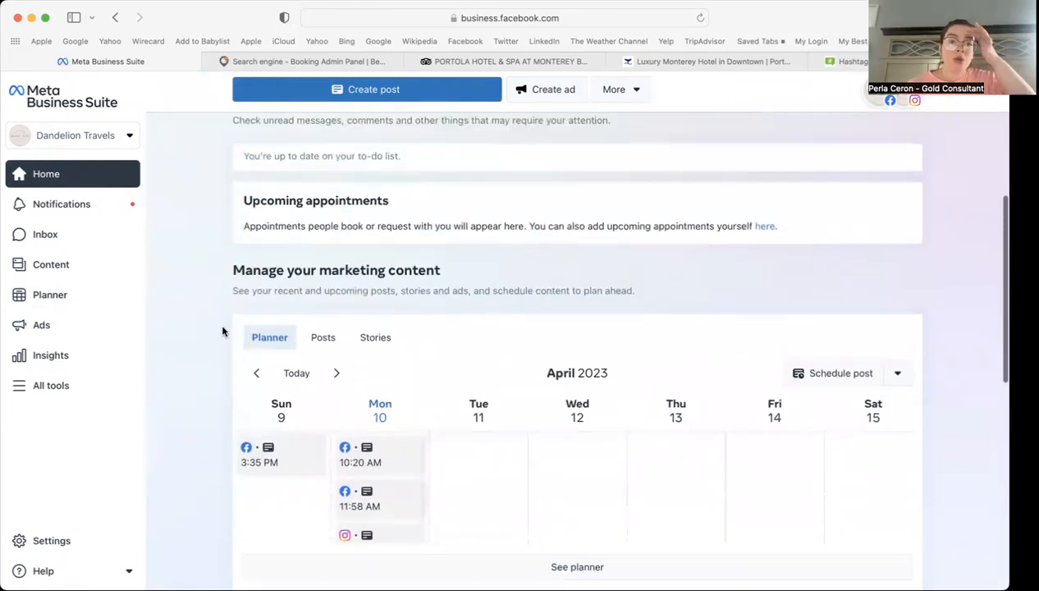
Step: Load facebook.com in the booking admin tab
click(267, 60)
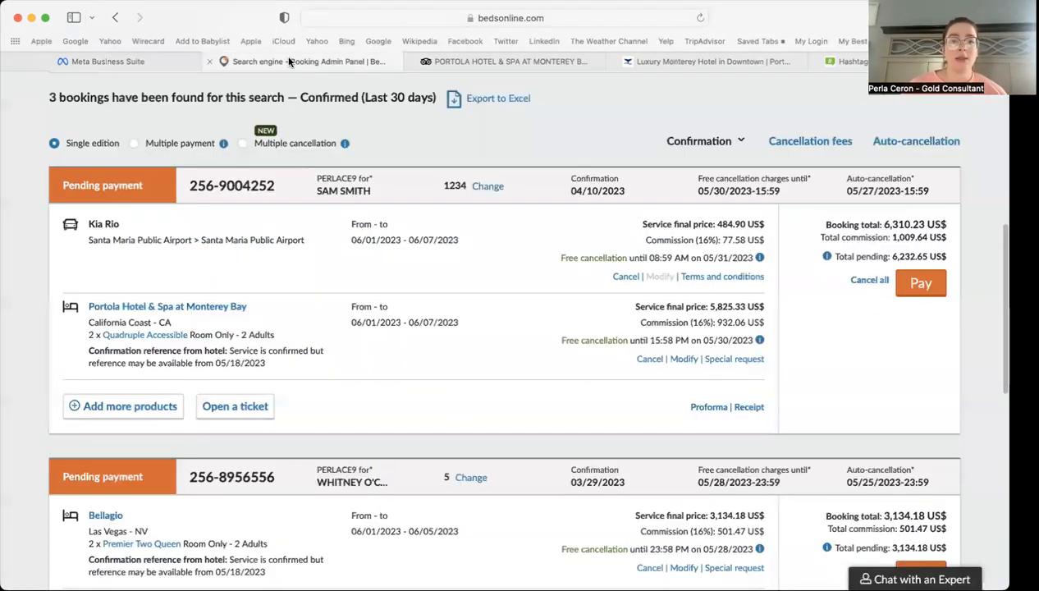
click(491, 17)
text(facebook.com/)
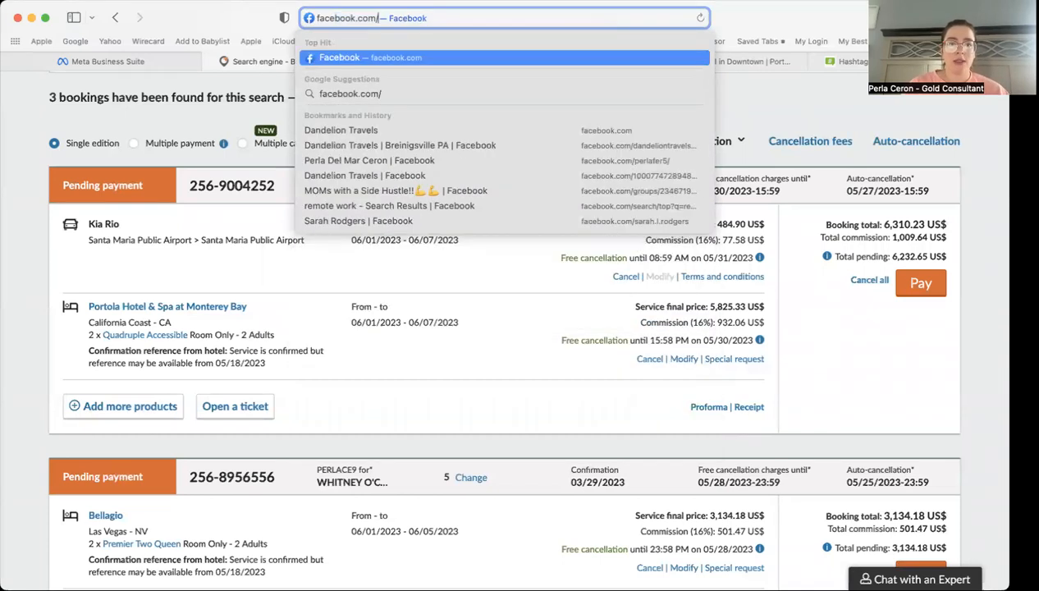
key(Return)
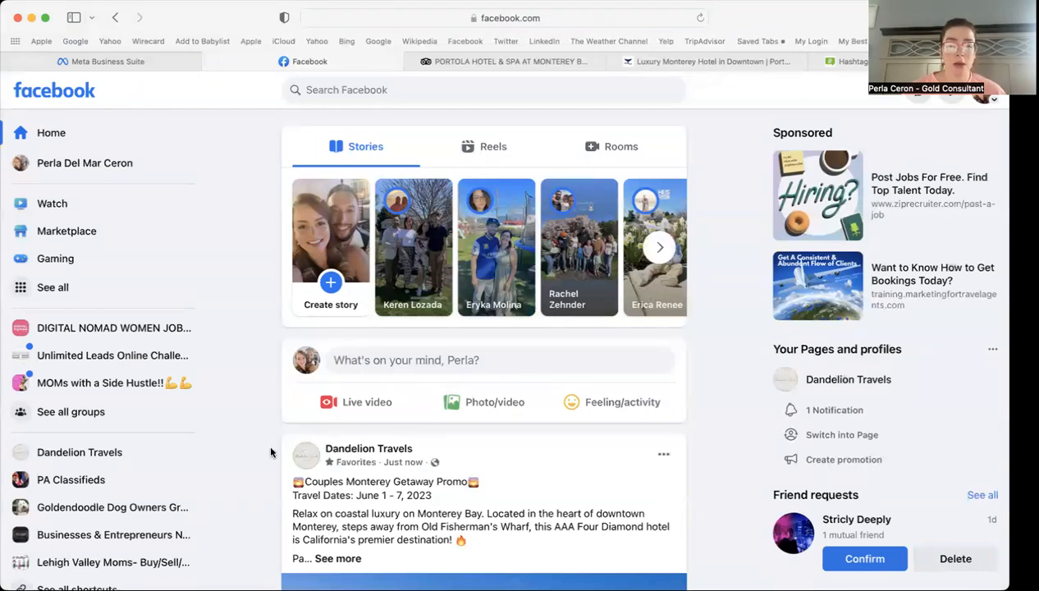
Step: Expand the Dandelion Travels Monterey promo post with See more and select its full caption
scroll(269, 445, down, 3)
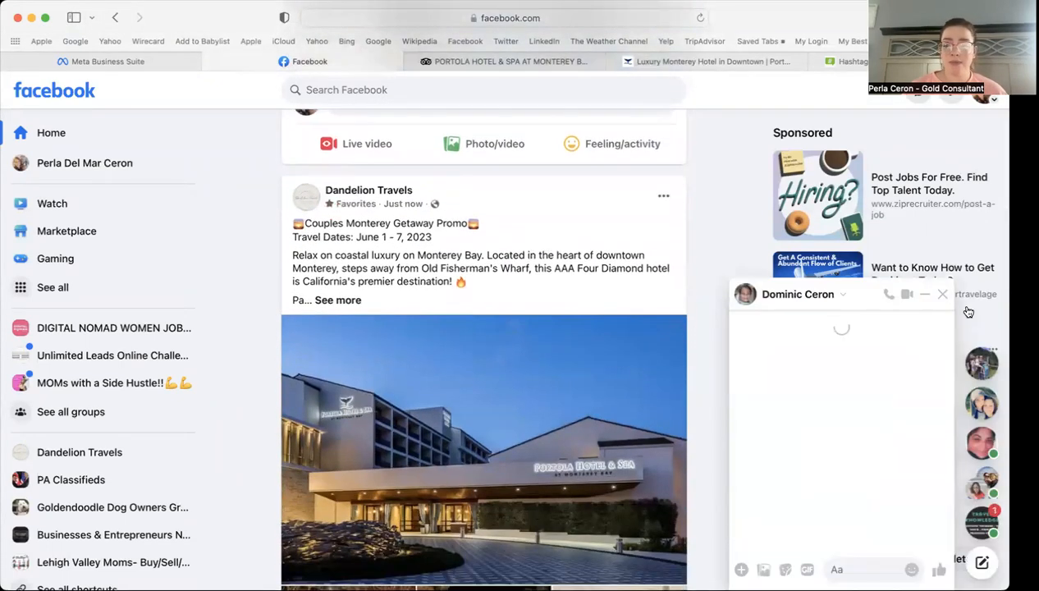
click(339, 300)
scroll(264, 307, up, 1)
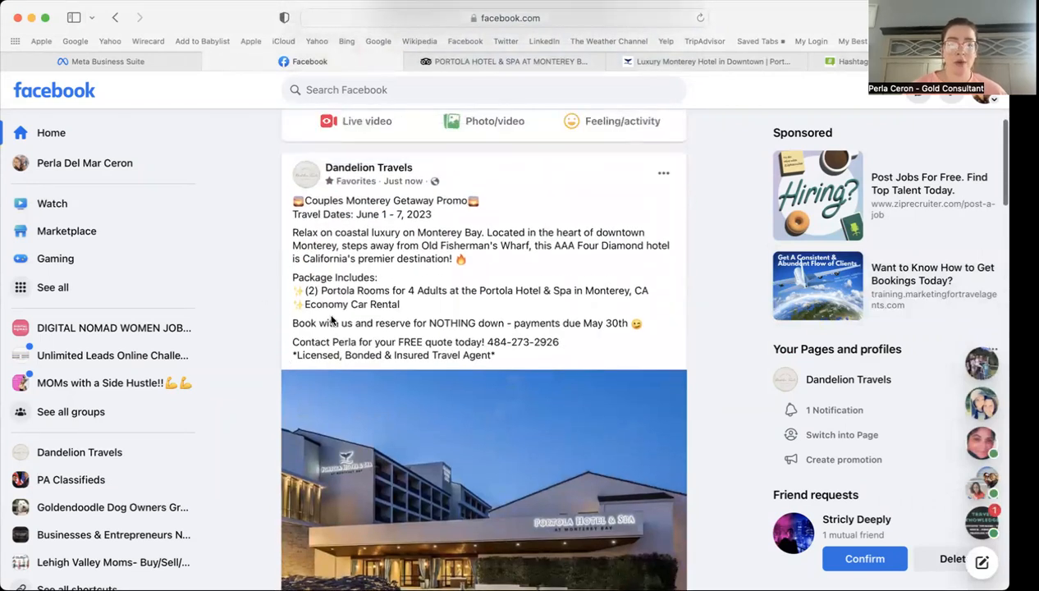
scroll(263, 348, down, 1)
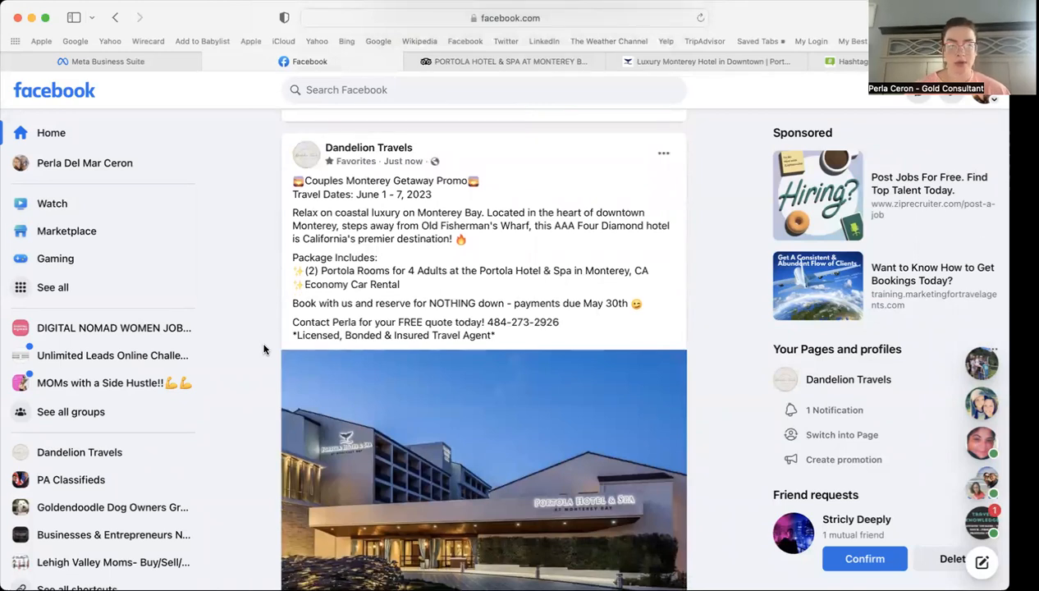
drag(508, 338, 283, 179)
Step: Copy the promo post's full caption text
right_click(359, 190)
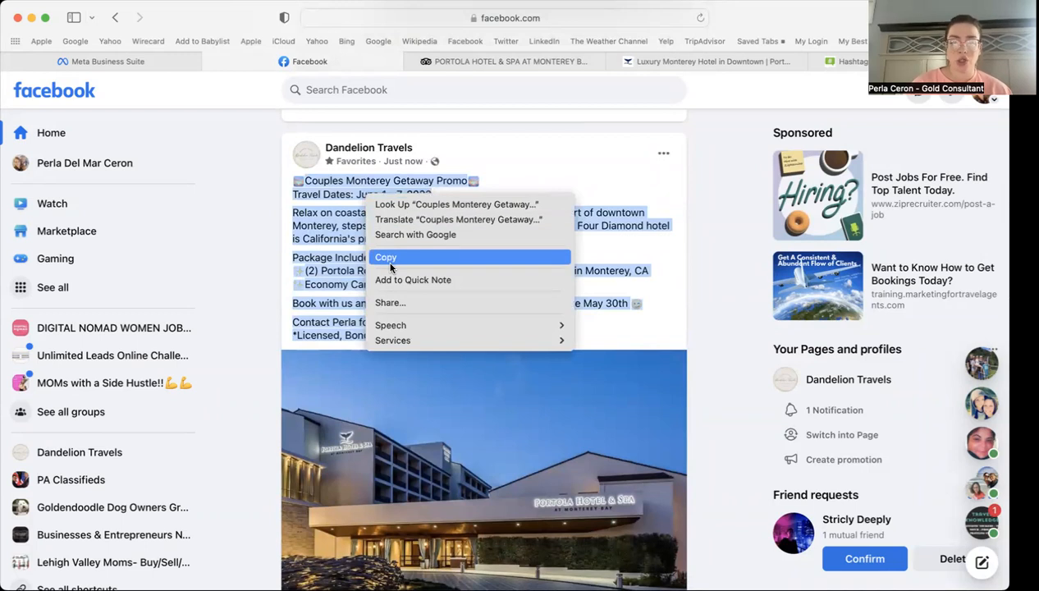
click(387, 256)
click(705, 248)
scroll(704, 248, down, 5)
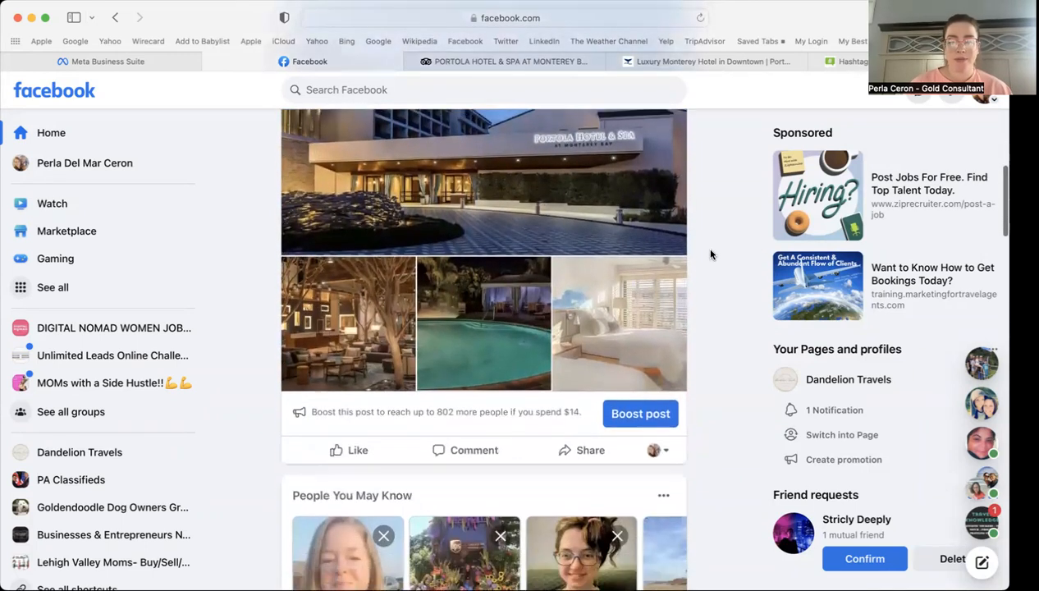
Step: Reshare the promo post to your personal feed with the copied caption pasted in
click(574, 450)
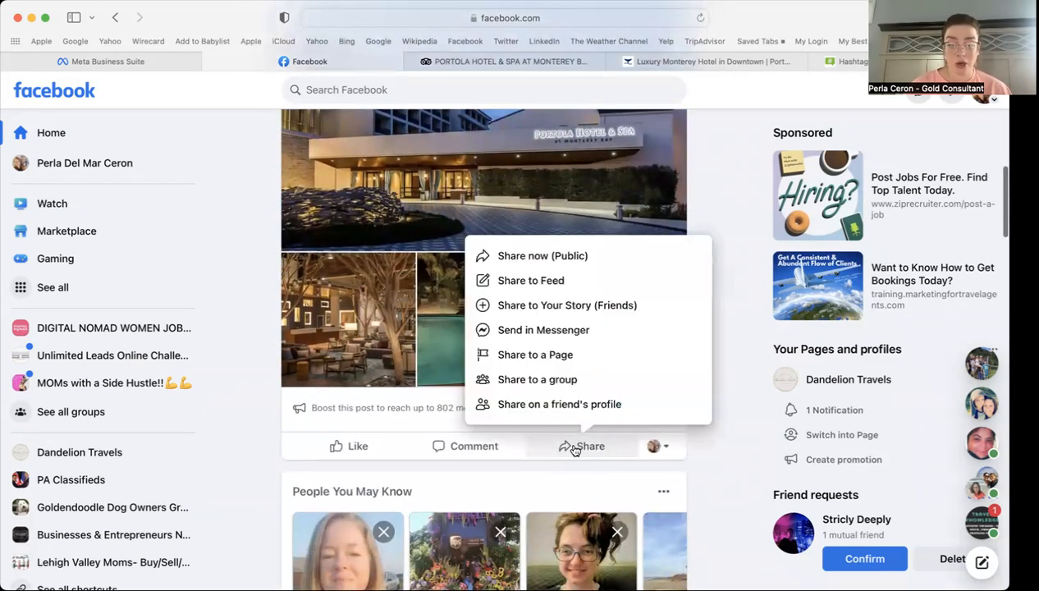
click(526, 288)
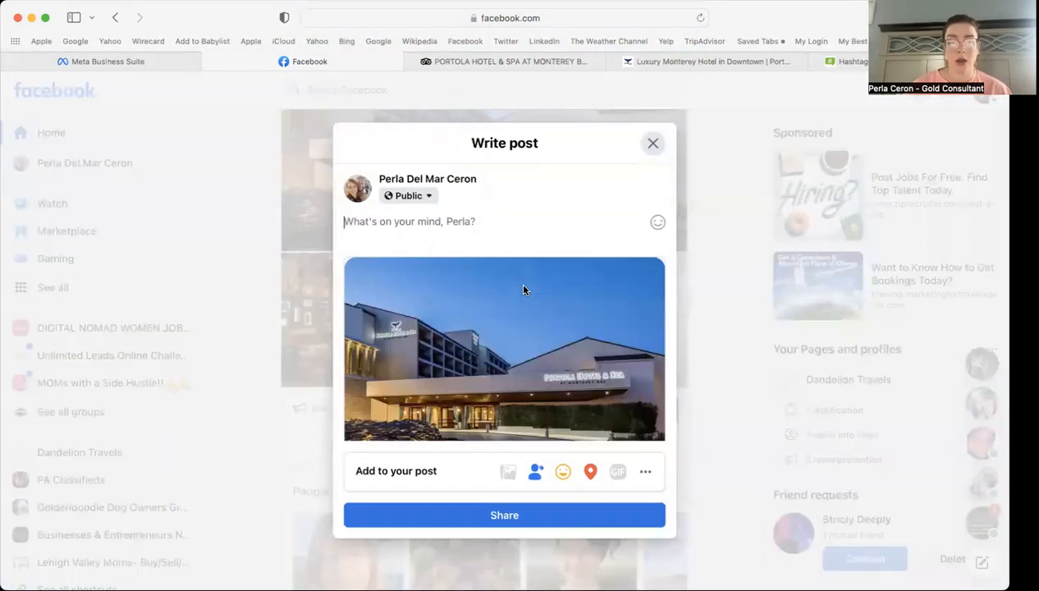
click(402, 232)
key(super+v)
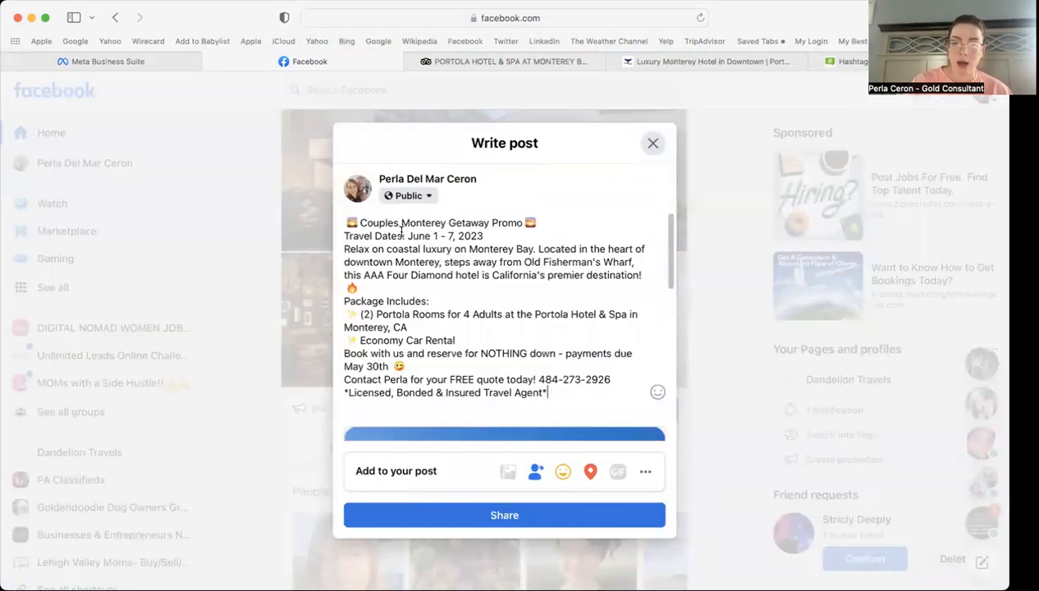
Step: Add blank lines after the travel dates, destination line, Economy Car Rental and May 30th line
click(493, 236)
key(Return)
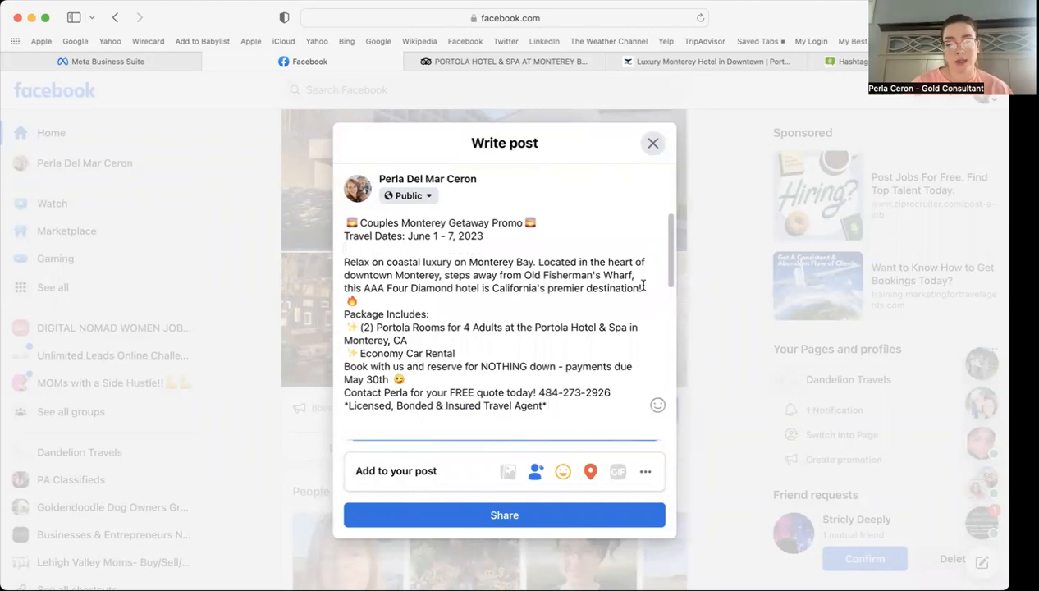
click(463, 301)
key(Return)
click(481, 369)
key(Return)
click(443, 398)
key(Return)
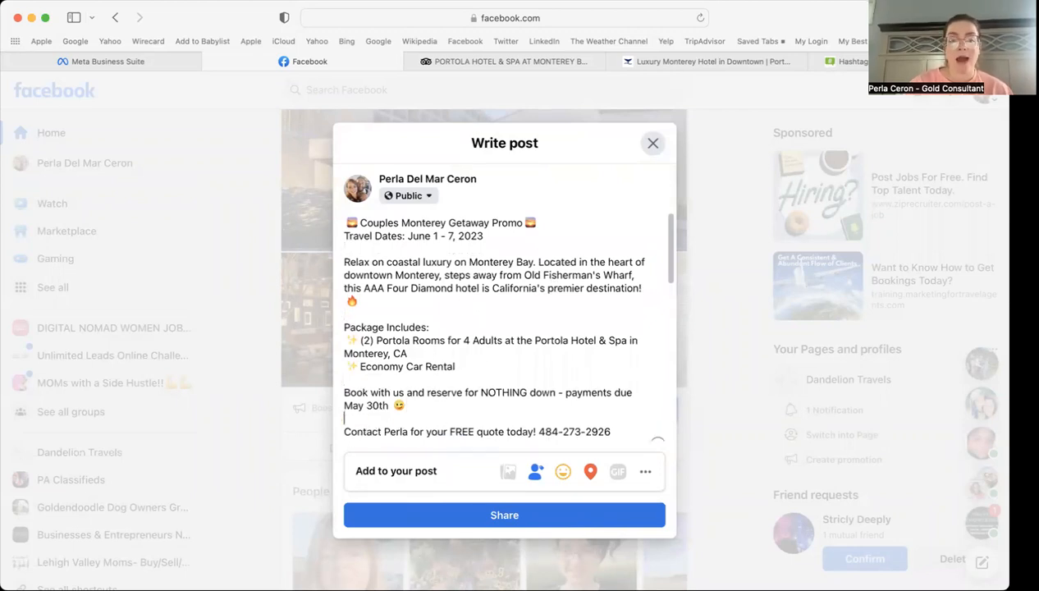
Step: Post the share to the personal profile and confirm the new 'Just now' post in the feed
scroll(574, 361, up, 3)
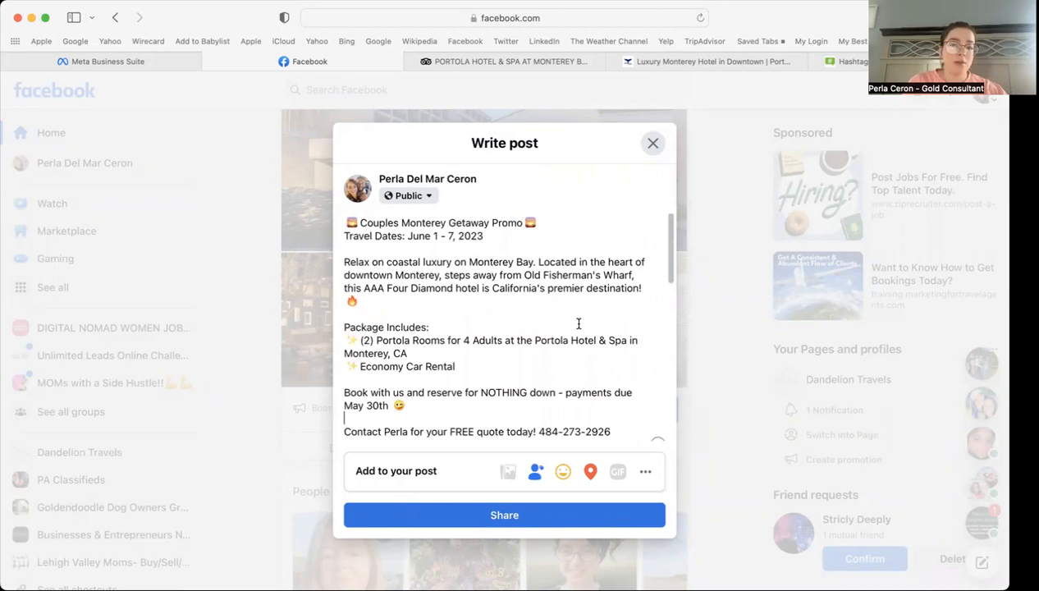
click(520, 516)
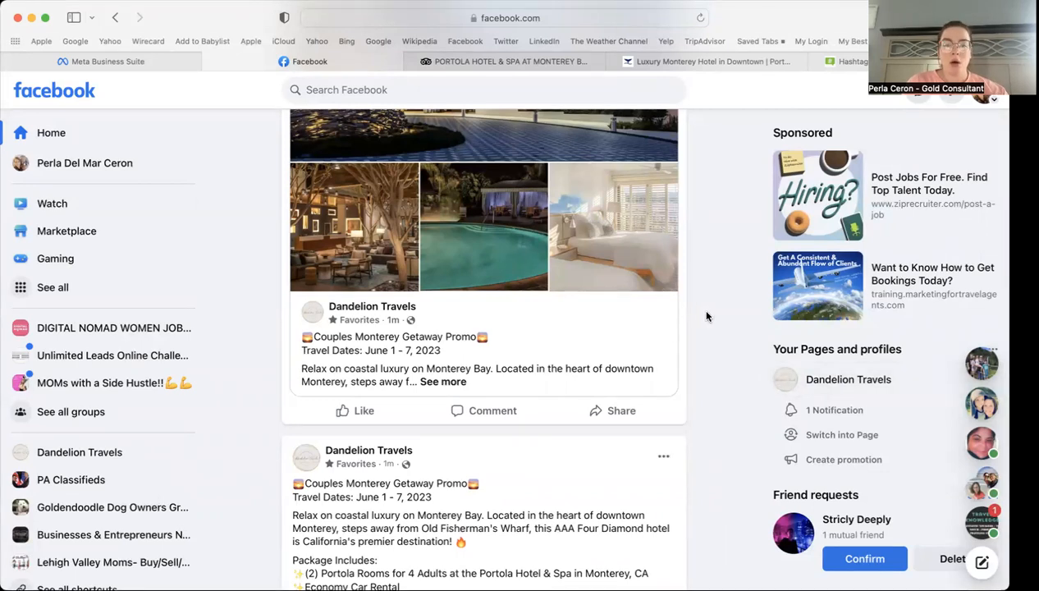
scroll(705, 315, up, 5)
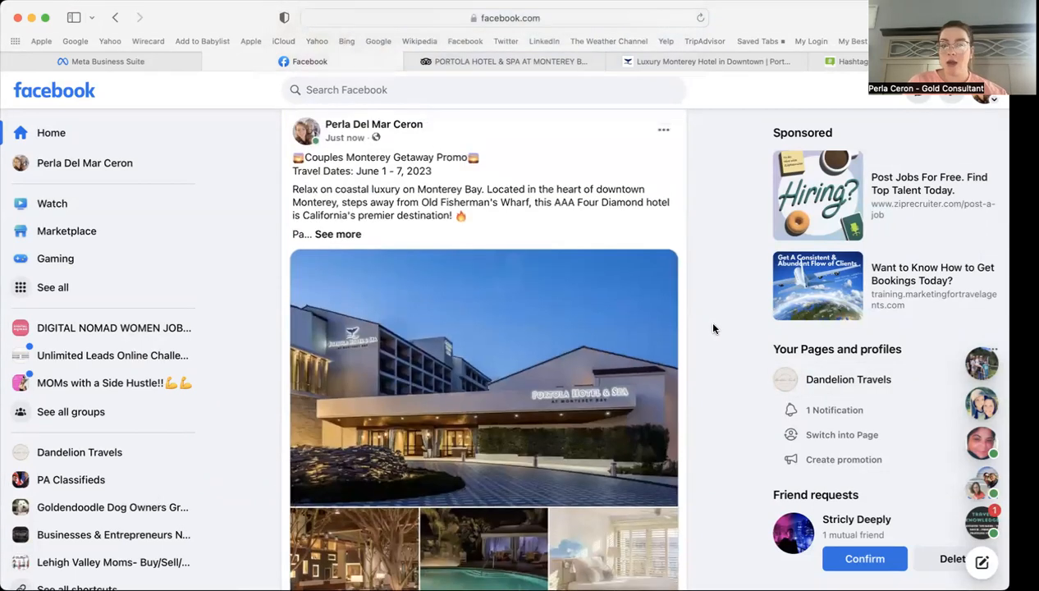
scroll(713, 329, up, 2)
scroll(714, 328, down, 1)
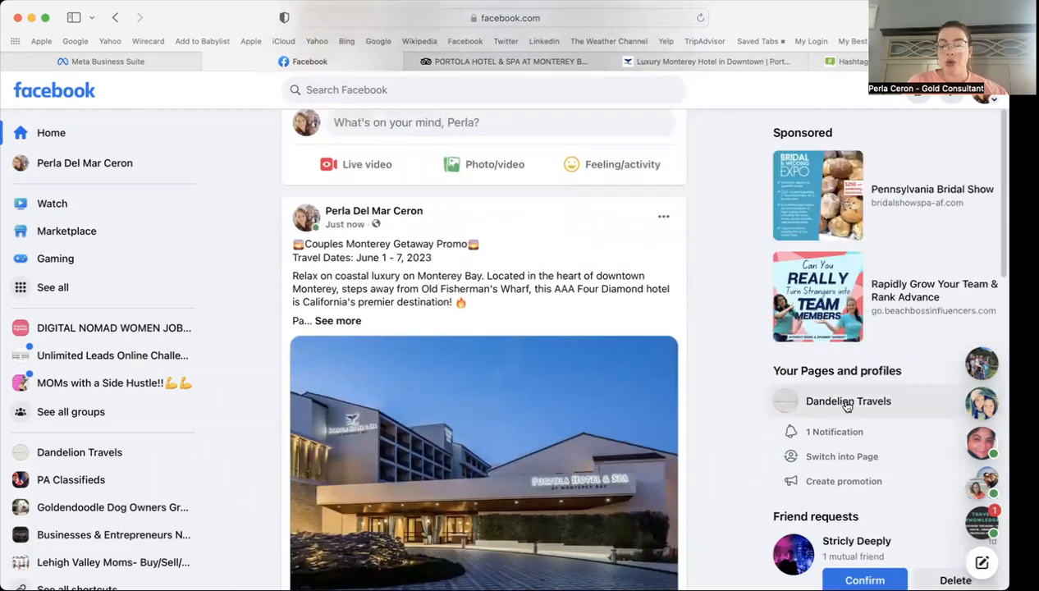
Step: From the Dandelion Travels page, share the Monterey post to the Lehigh Valley Jobs and Services group
click(847, 402)
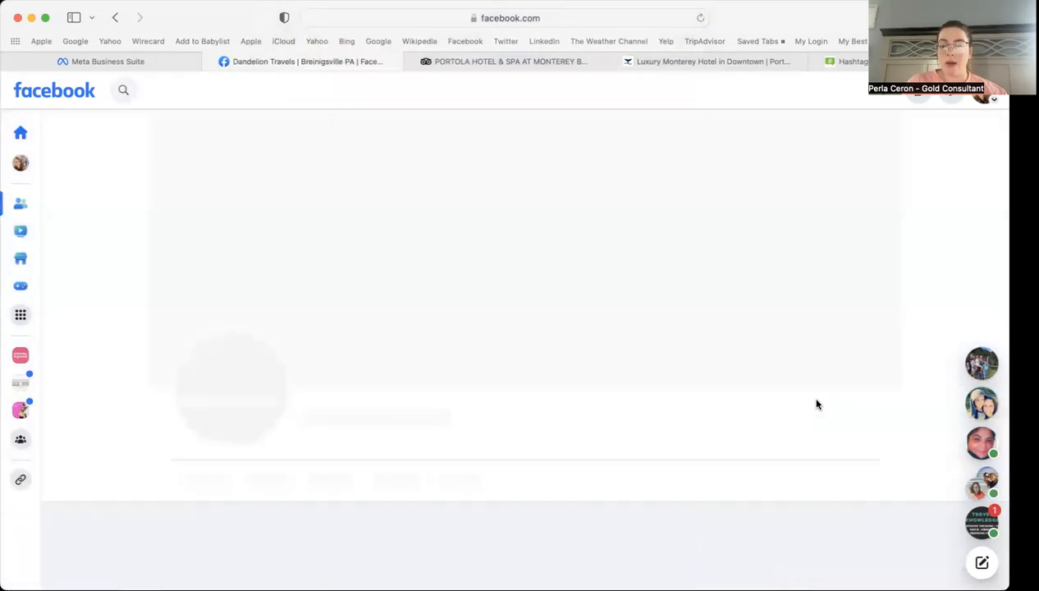
scroll(615, 476, down, 10)
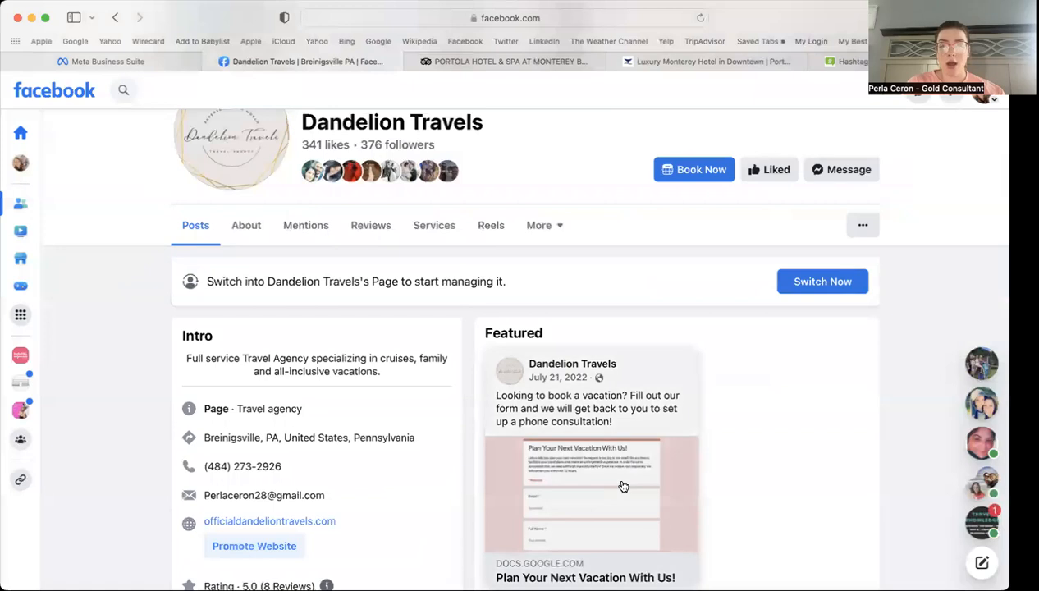
scroll(622, 480, down, 6)
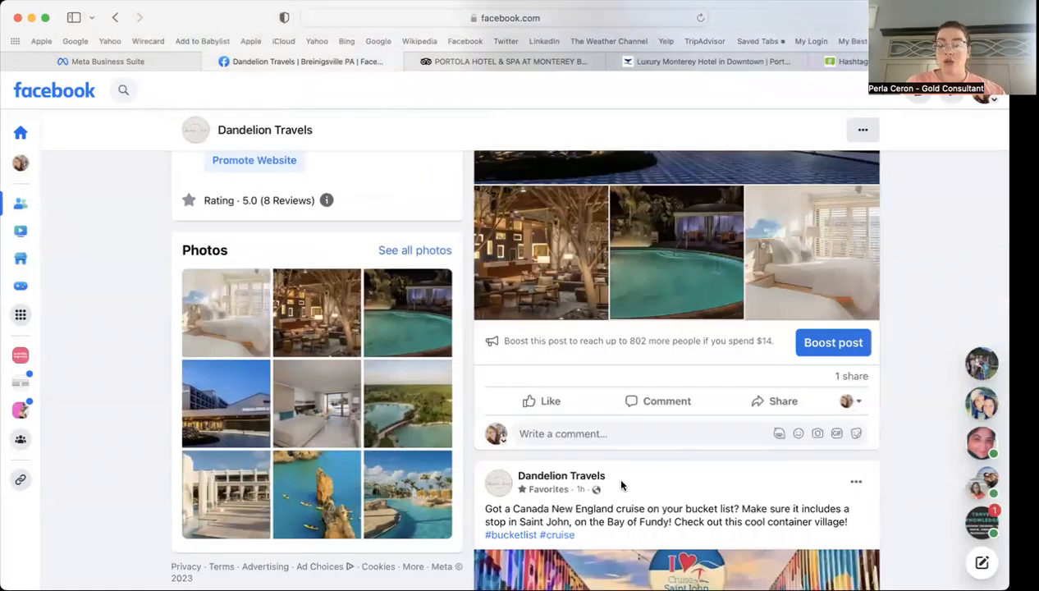
click(768, 403)
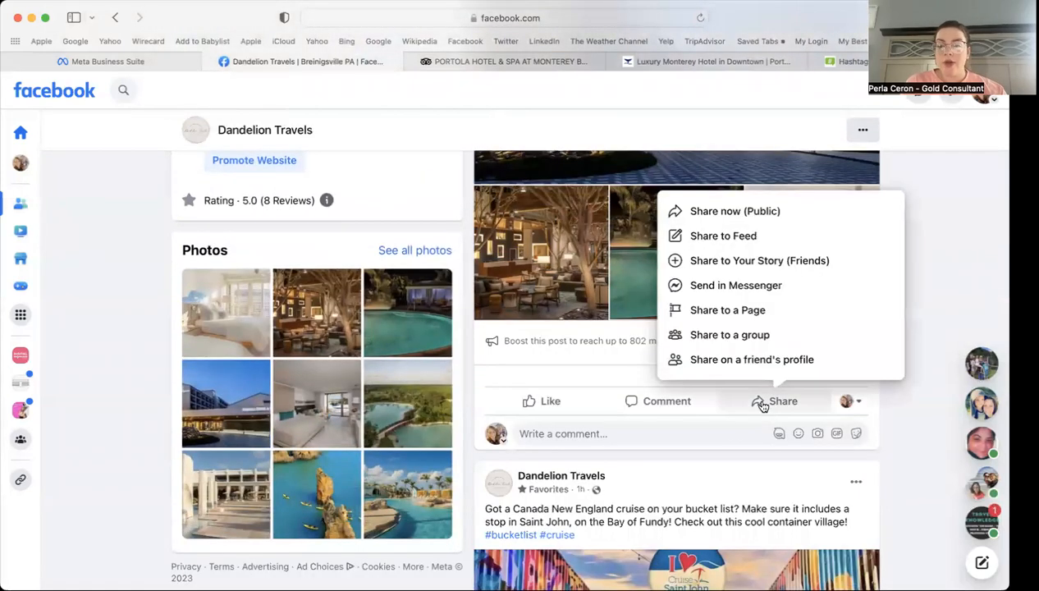
click(734, 344)
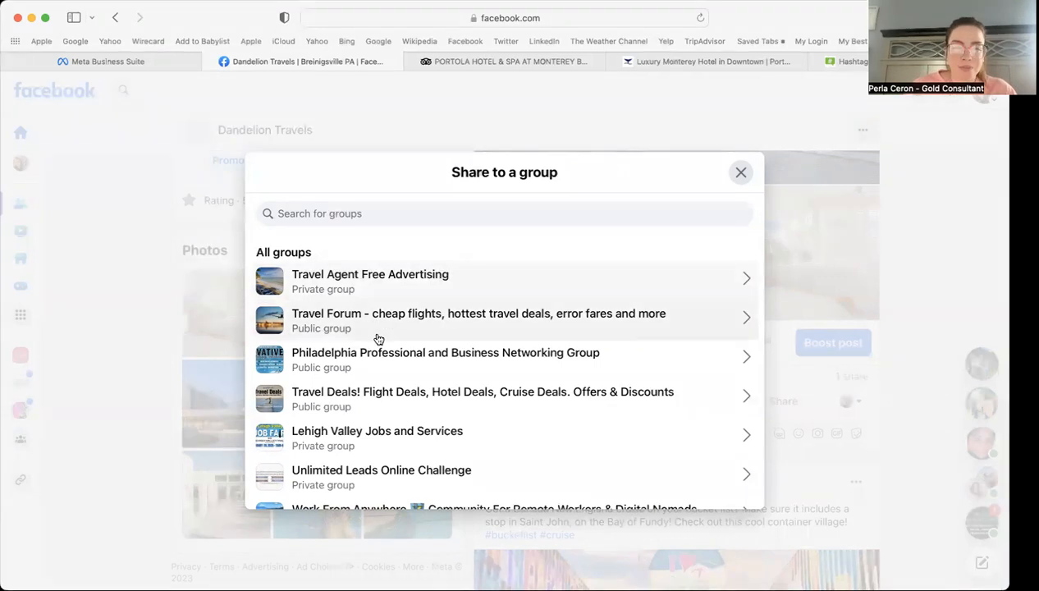
click(371, 440)
Step: Paste the promo caption and add blank lines after the travel dates and hotel description
click(387, 225)
key(super+v)
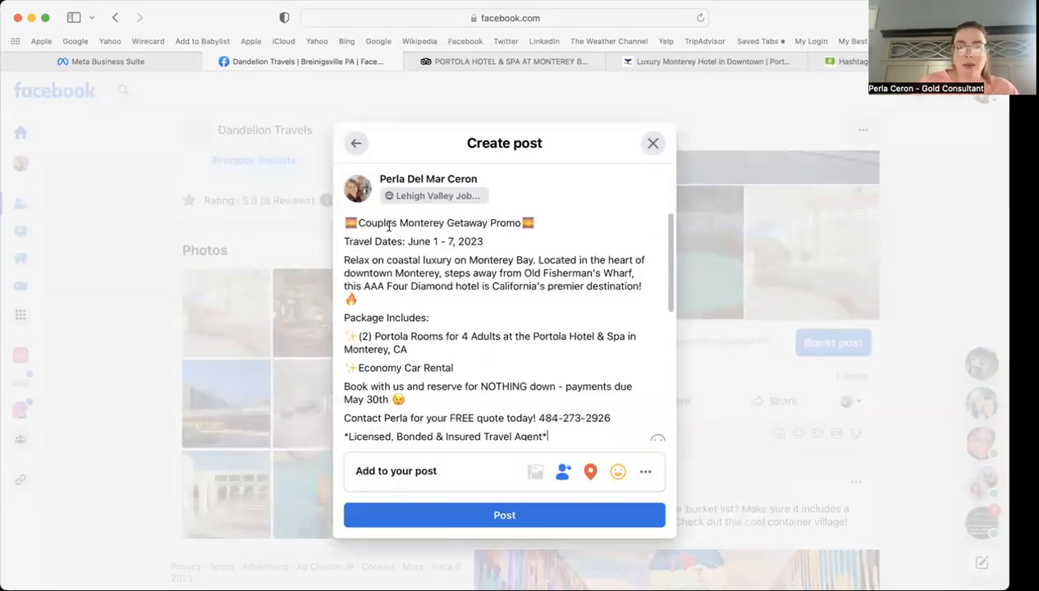
click(520, 241)
key(Return)
click(376, 317)
key(Return)
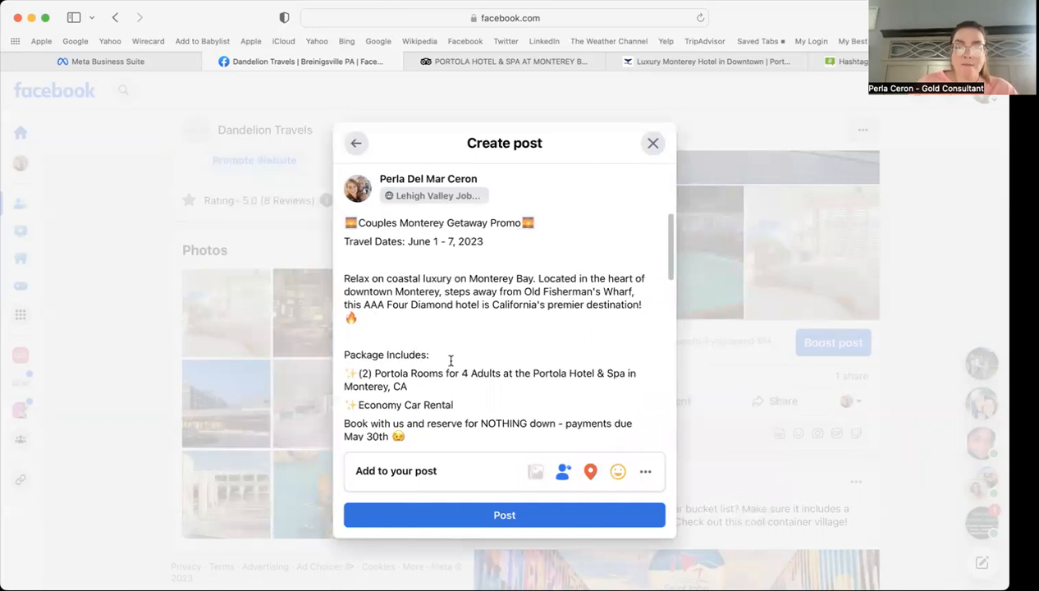
Step: Add blank lines after Economy Car Rental and the May 30th line, then post to the group
scroll(449, 358, down, 2)
click(479, 303)
click(479, 306)
key(Return)
click(423, 364)
key(Return)
click(504, 520)
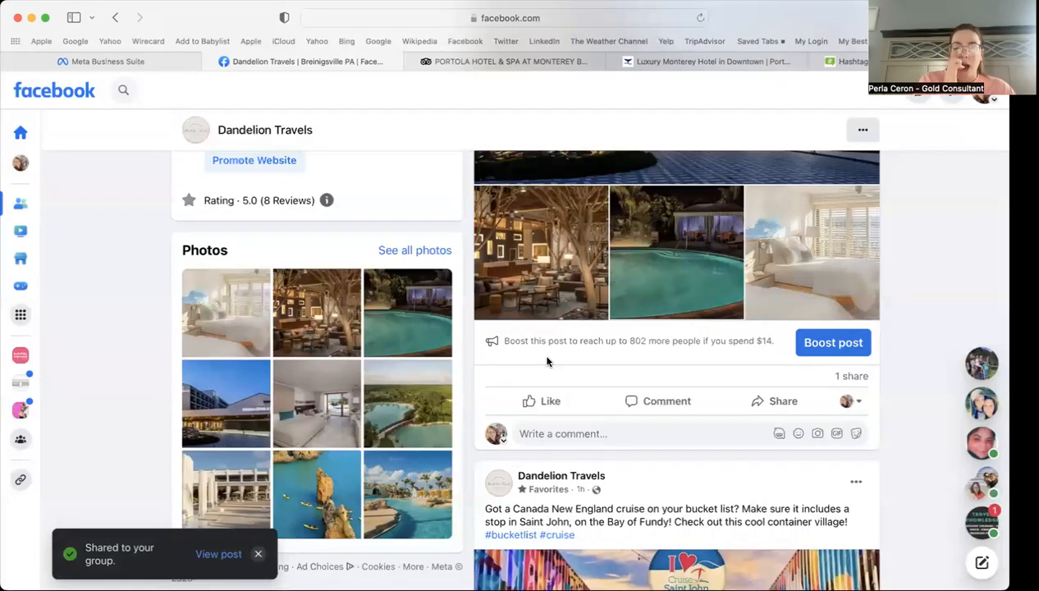
Step: Share the Monterey promo post to the Philadelphia Professional and Business Networking Group
scroll(547, 362, up, 10)
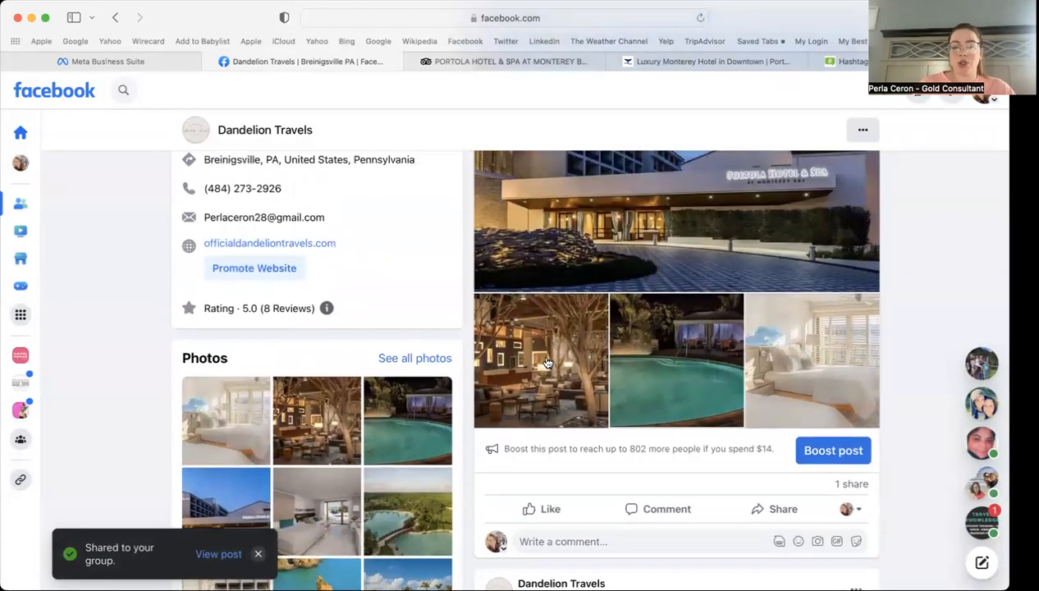
scroll(873, 348, down, 5)
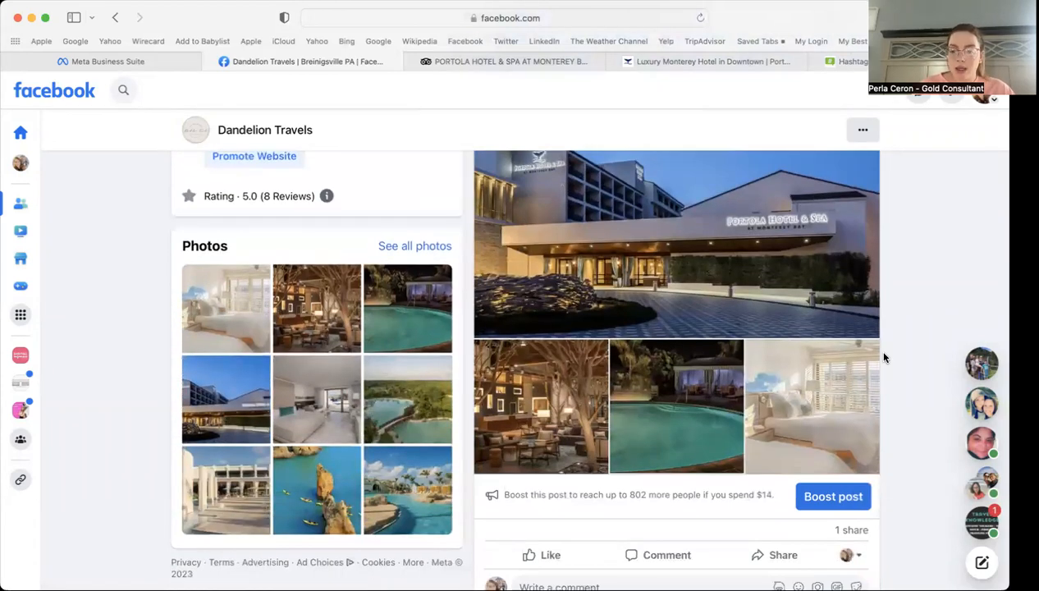
scroll(884, 357, down, 1)
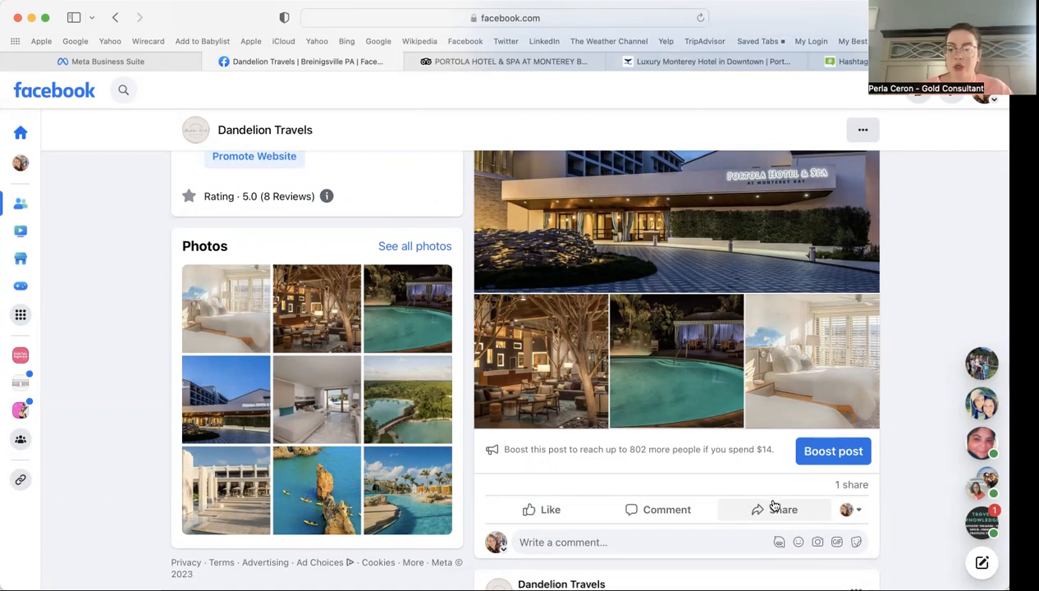
click(772, 507)
click(752, 443)
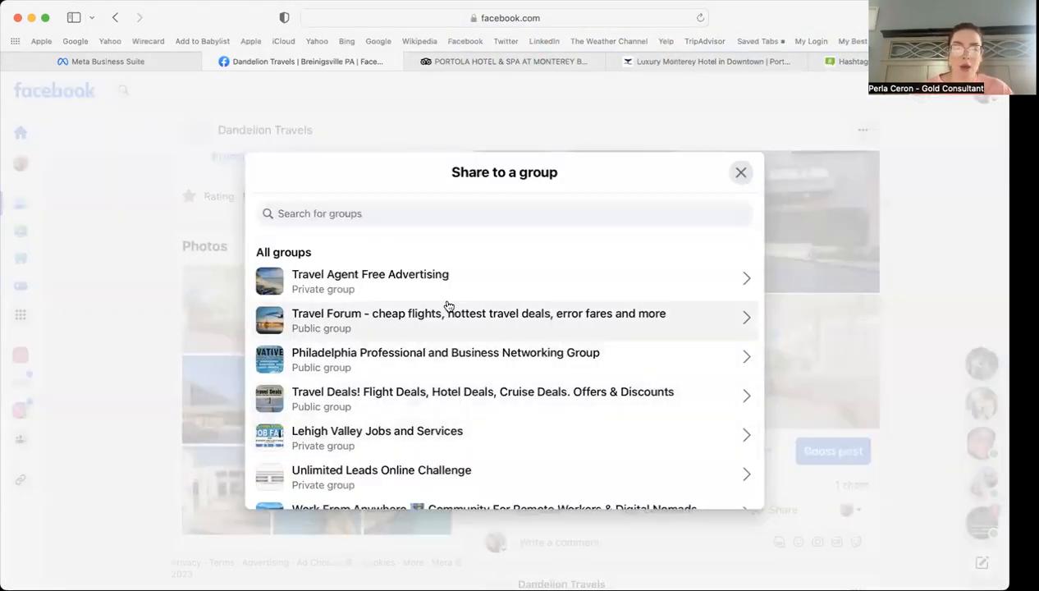
click(373, 355)
Step: Paste the promo caption and add blank lines after the travel dates and hotel description
scroll(503, 306, down, 5)
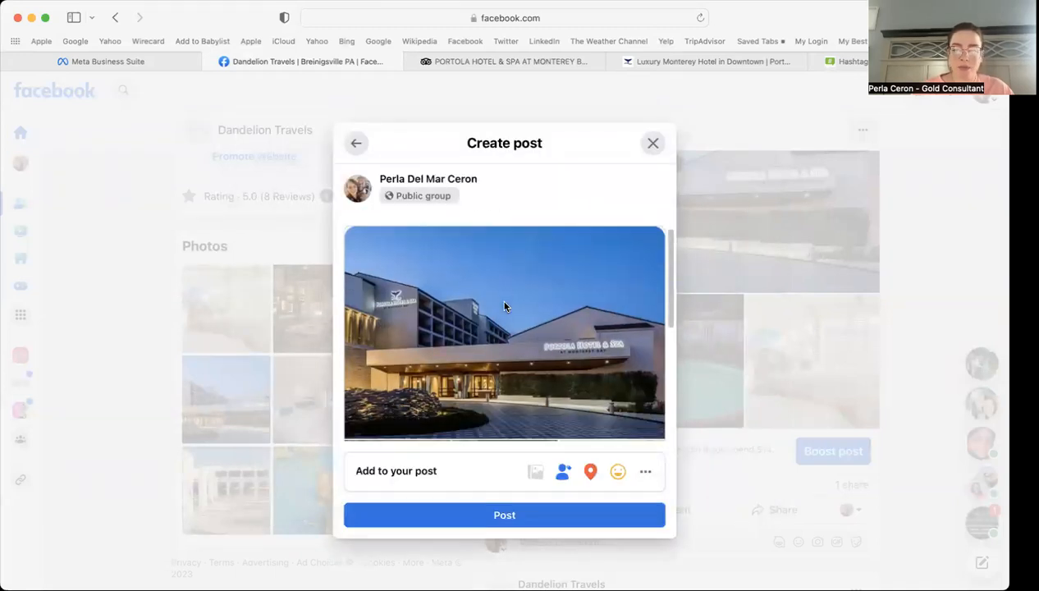
scroll(504, 306, up, 3)
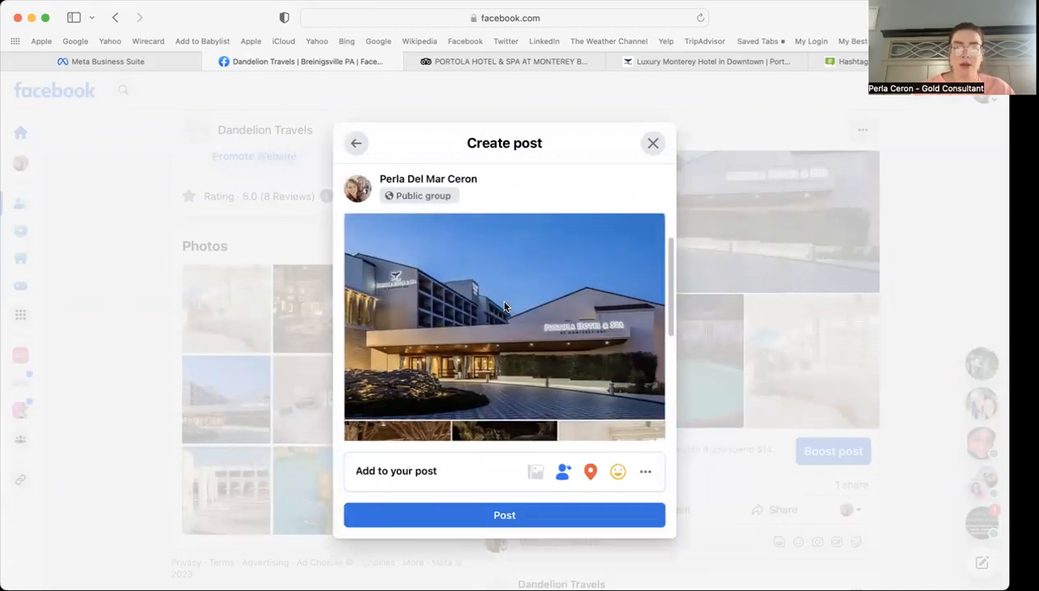
scroll(487, 336, down, 3)
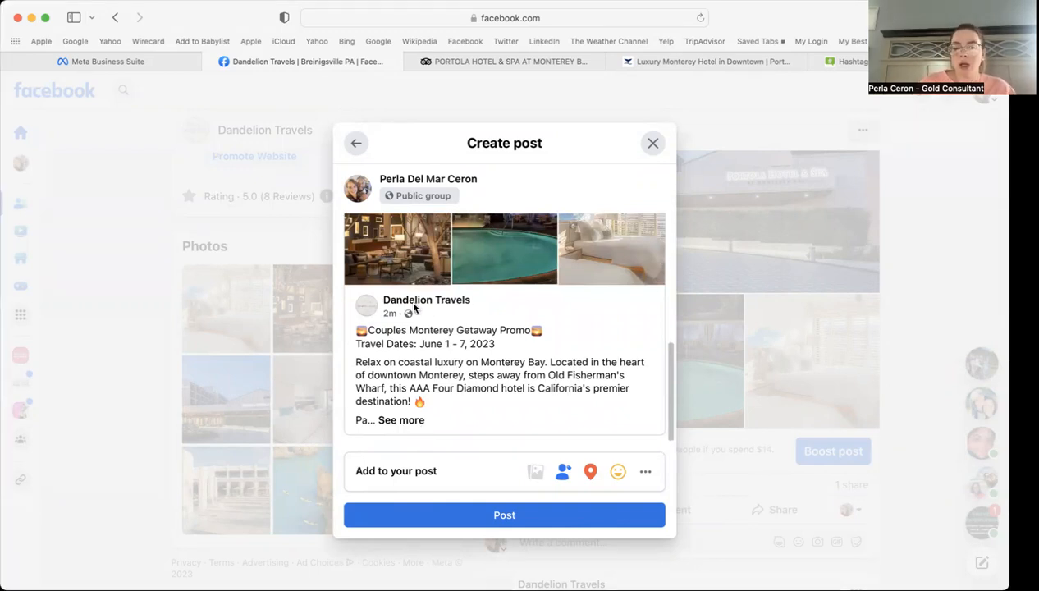
scroll(556, 297, up, 5)
click(446, 240)
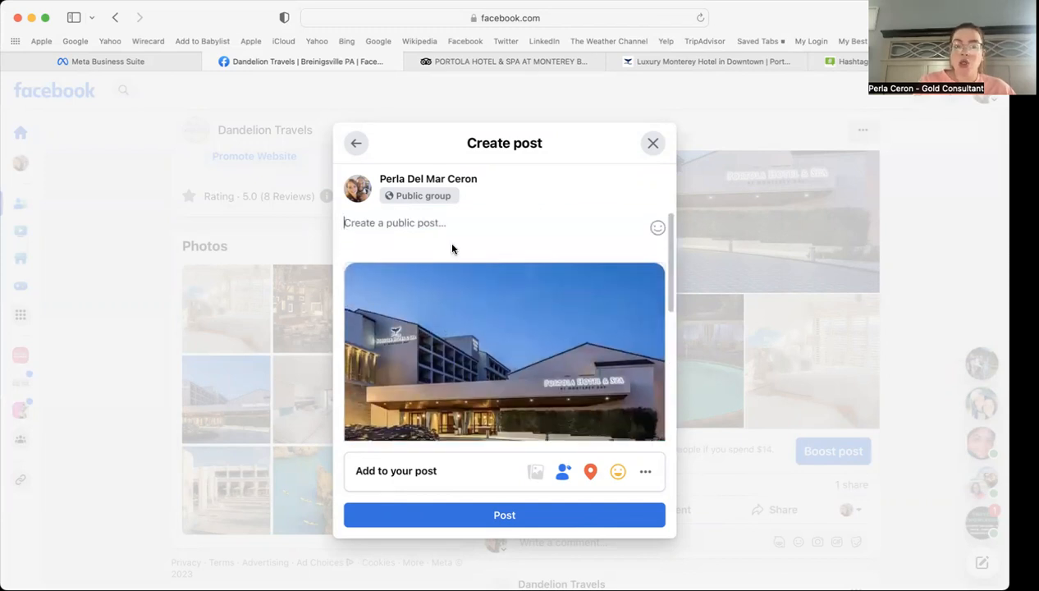
key(super+v)
click(497, 243)
key(Return)
click(369, 317)
key(Return)
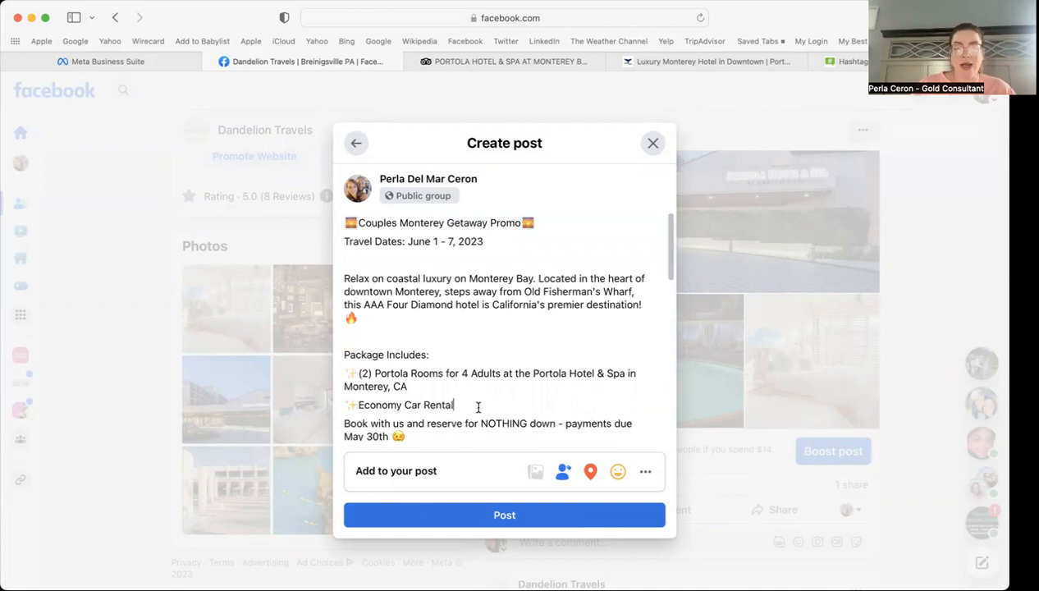
Step: Add blank lines after Economy Car Rental and the May 30th line, then post to the group
key(Return)
scroll(474, 385, down, 2)
click(425, 327)
key(Return)
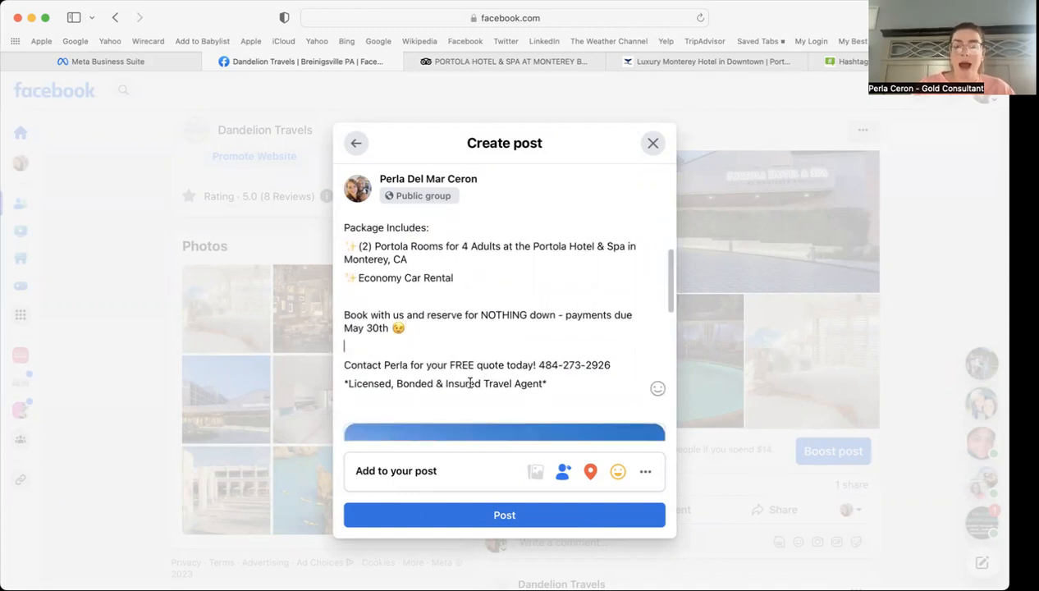
click(499, 515)
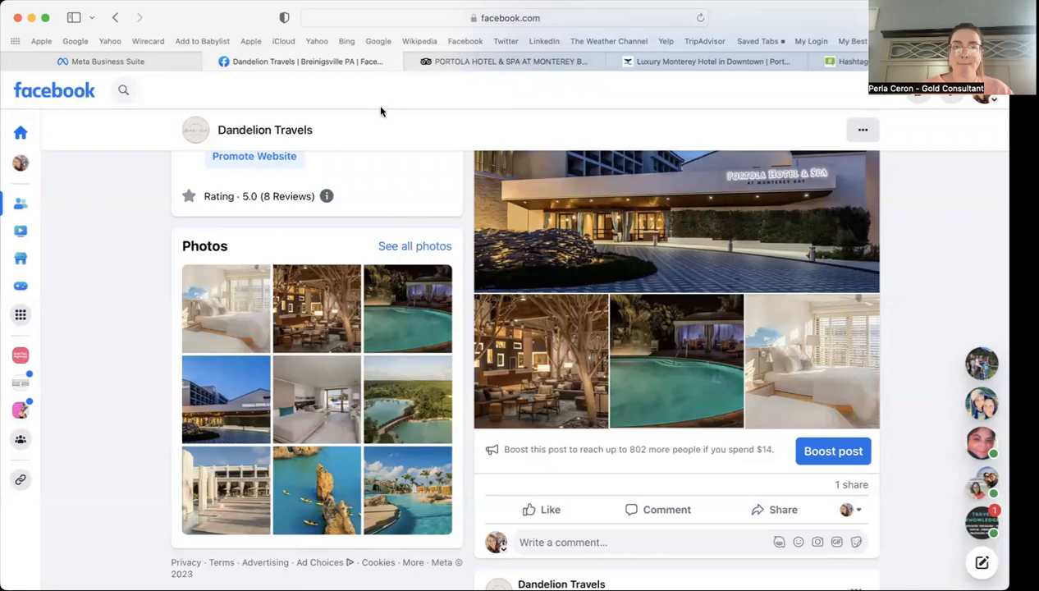
scroll(902, 313, up, 5)
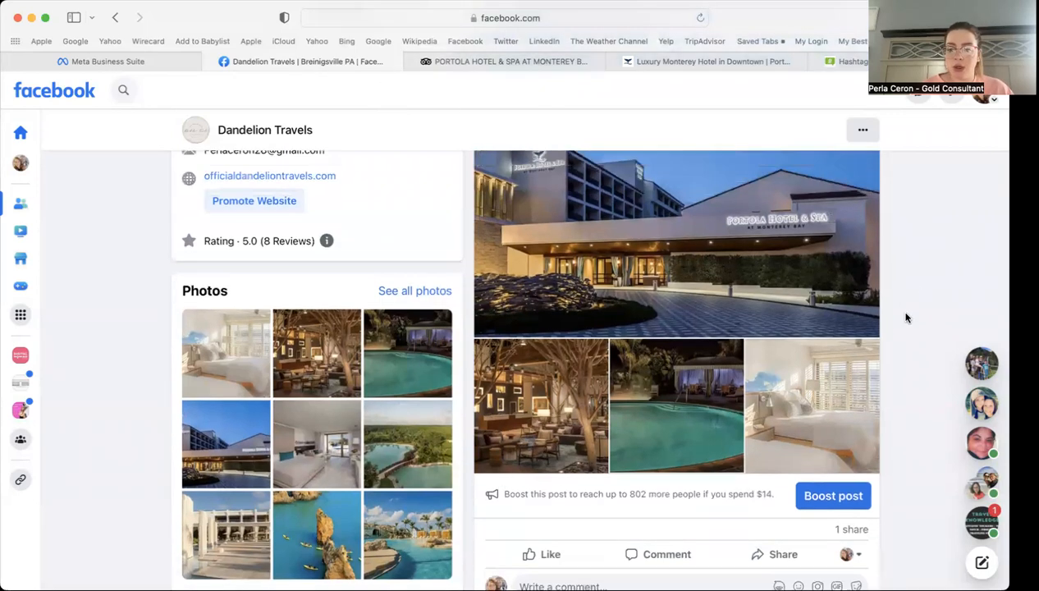
scroll(906, 317, up, 10)
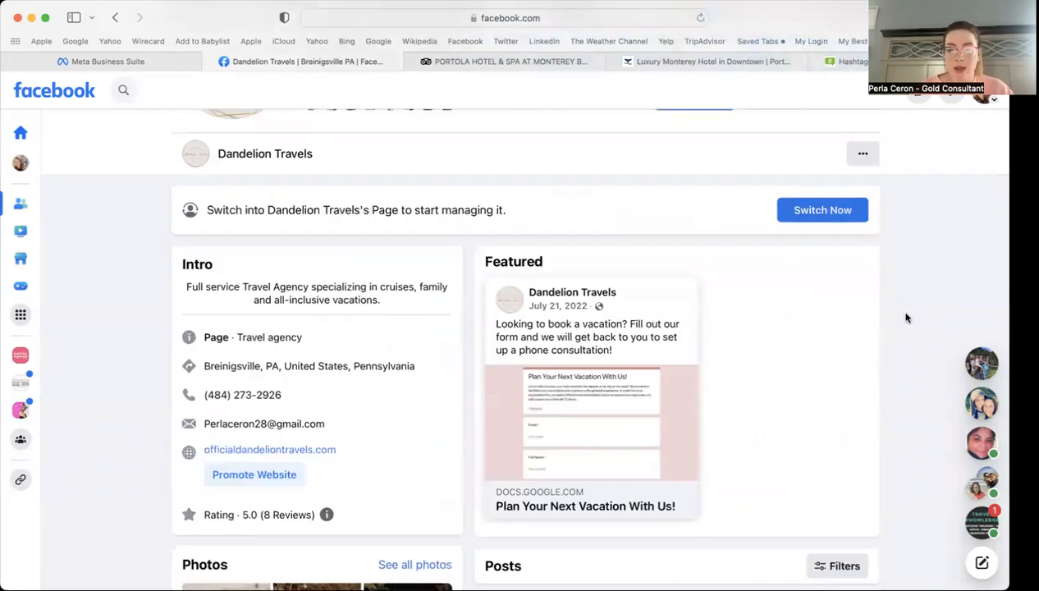